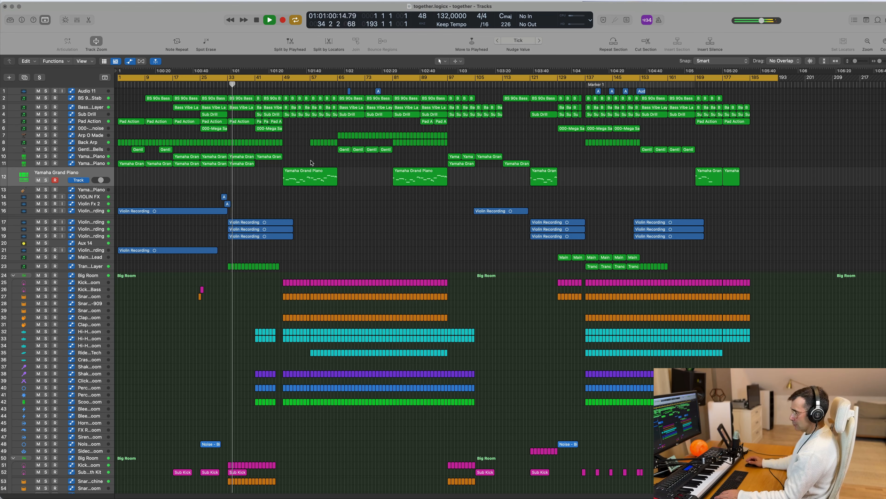
Step: Inspect the mixer's channel strips across to the master, close the mixer and play the arrangement from bar 81
key(x)
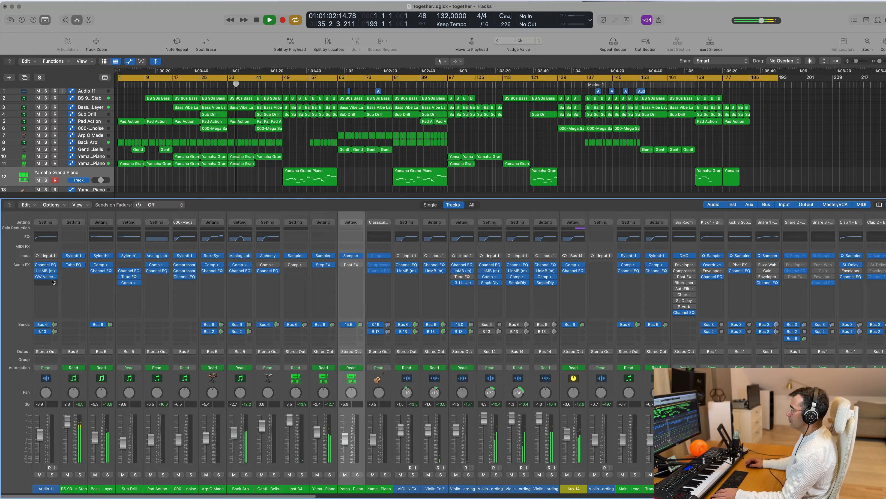
scroll(542, 319, right, 20)
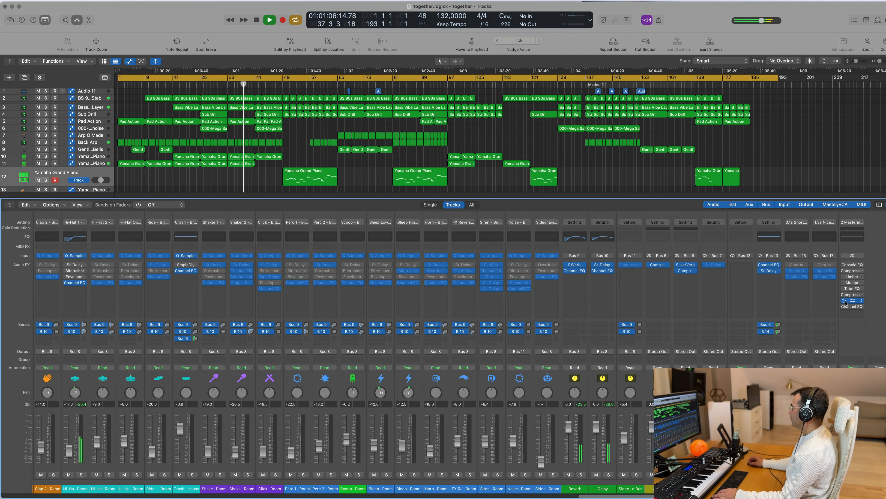
key(x)
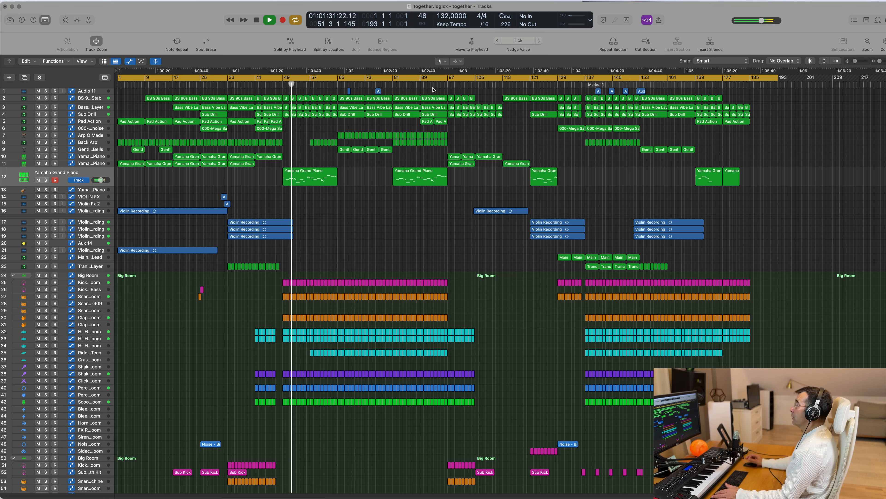
click(390, 86)
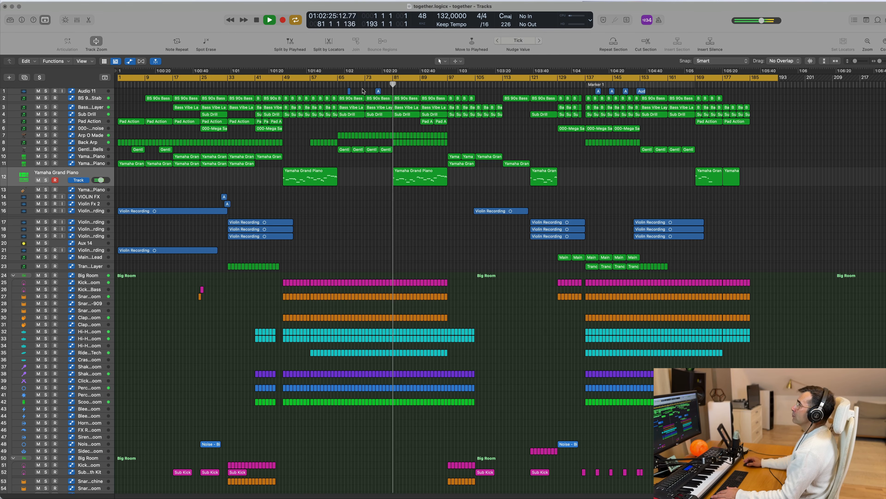
Step: Select the Audio 11 track, enlarge its track height and stop playback
click(84, 91)
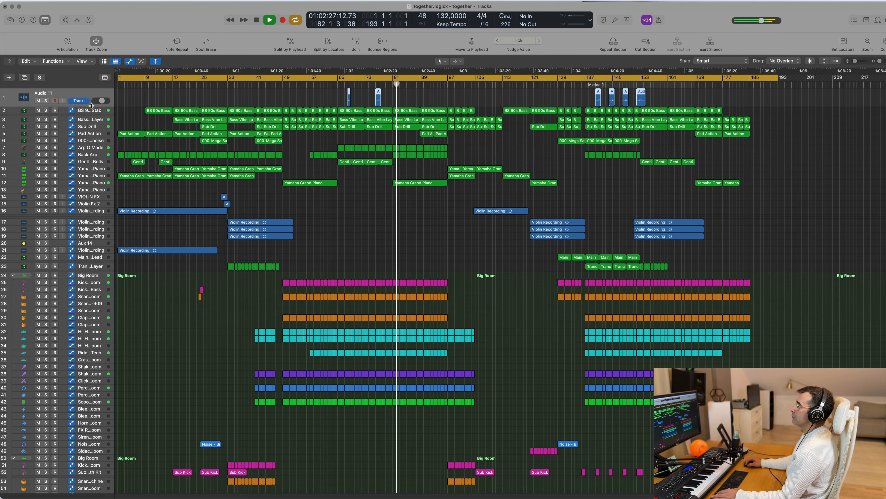
drag(91, 106, 92, 138)
key(space)
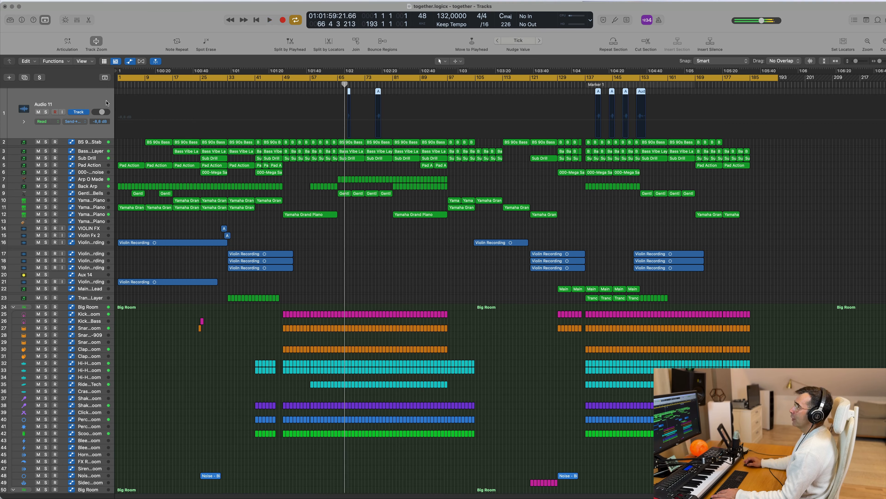
Step: Audition the Audio 11 track in solo from about bar 67, and turn its solo off
key(space)
click(46, 113)
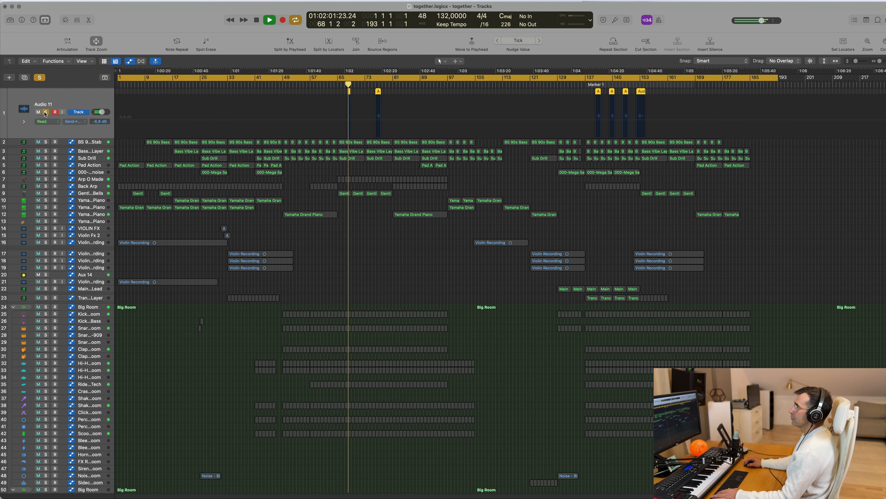
click(344, 86)
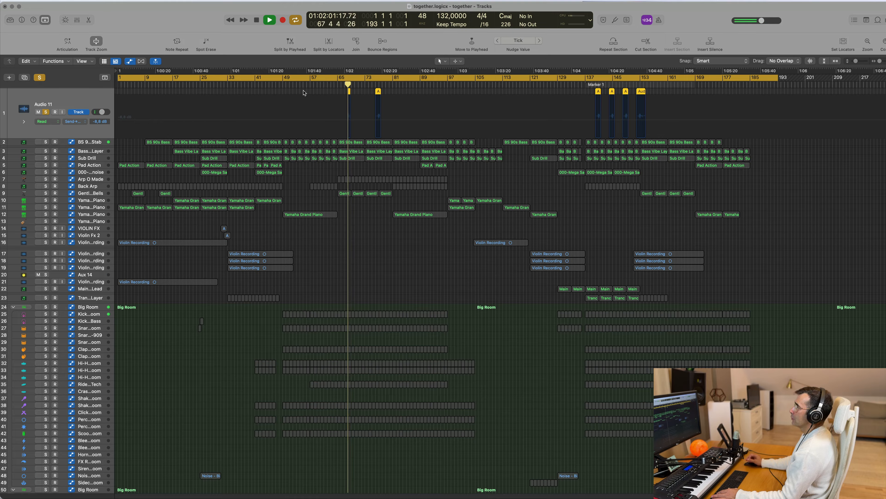
click(46, 111)
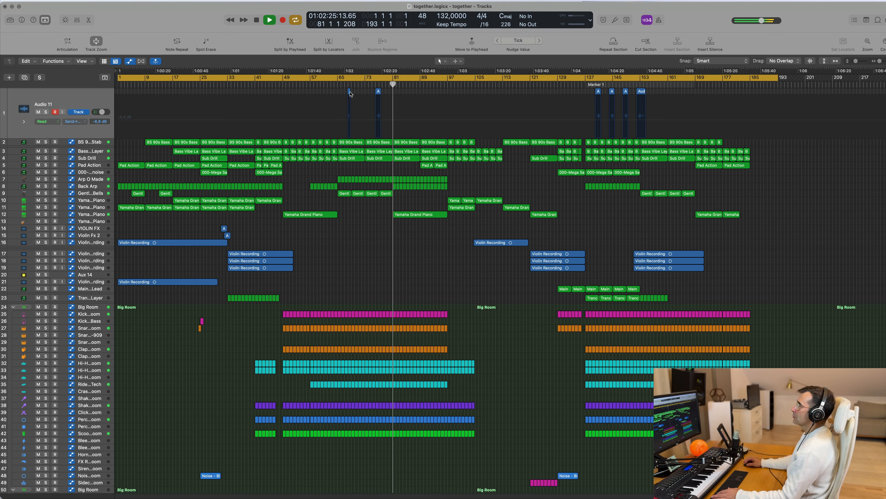
Step: Inspect the Bass Vibe Layer and Sub Drill tracks in turn, and stop playback
click(91, 152)
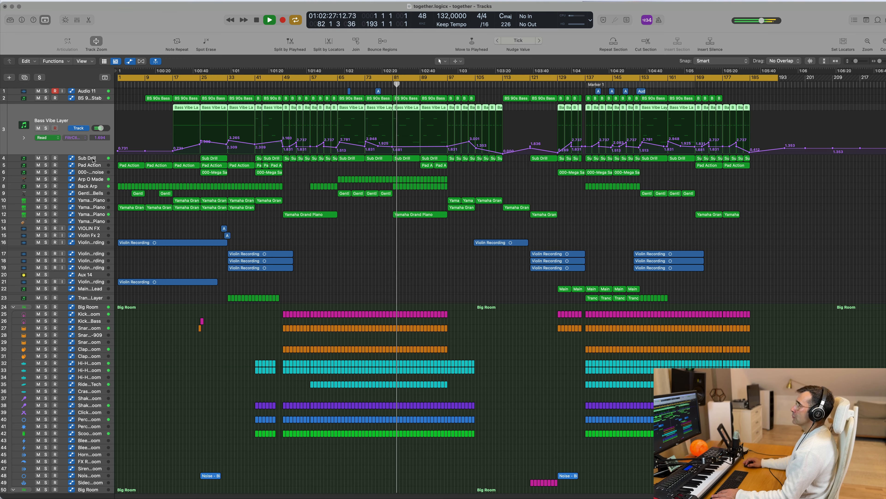
click(92, 157)
key(space)
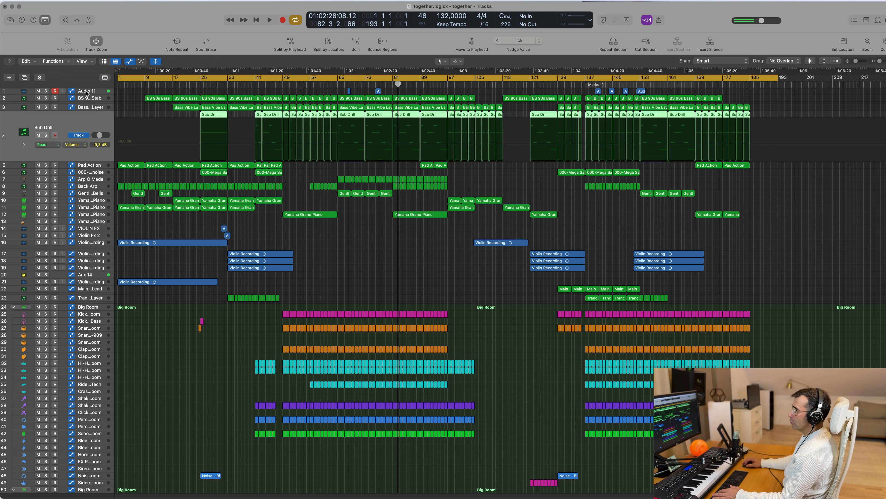
Step: Disarm recording on the Audio 11 track and listen briefly to the arrangement from bar 89
click(94, 91)
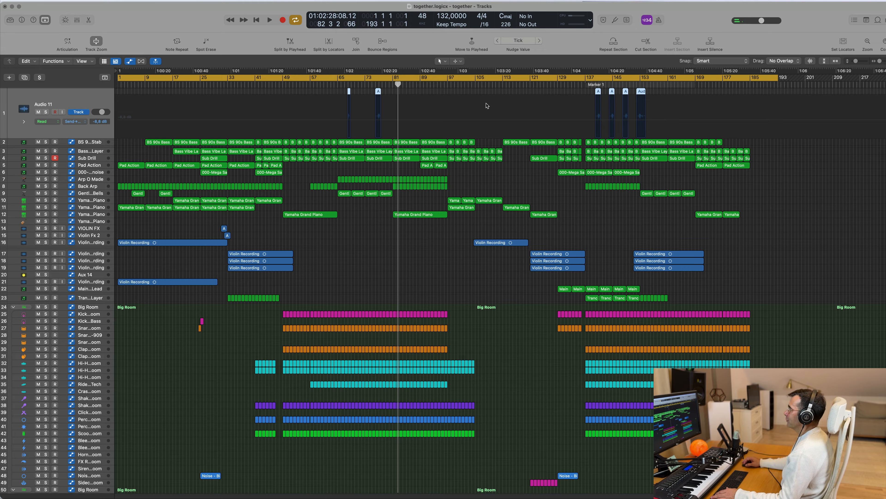
key(space)
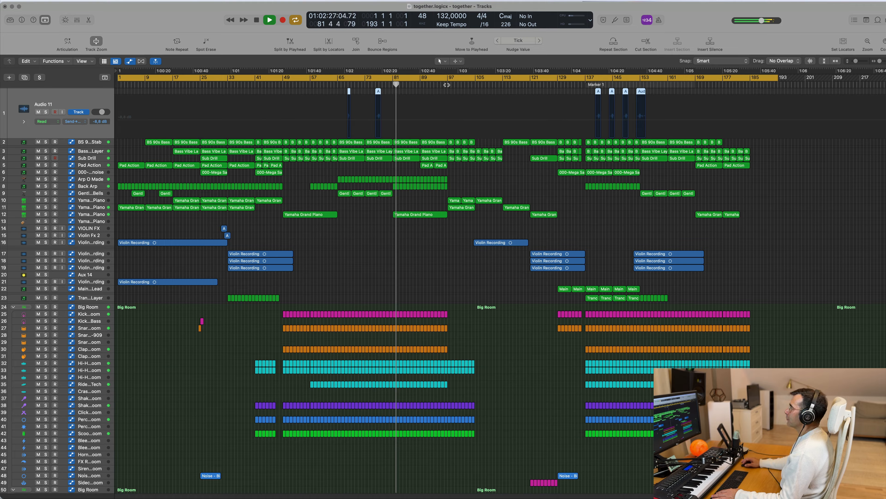
key(space)
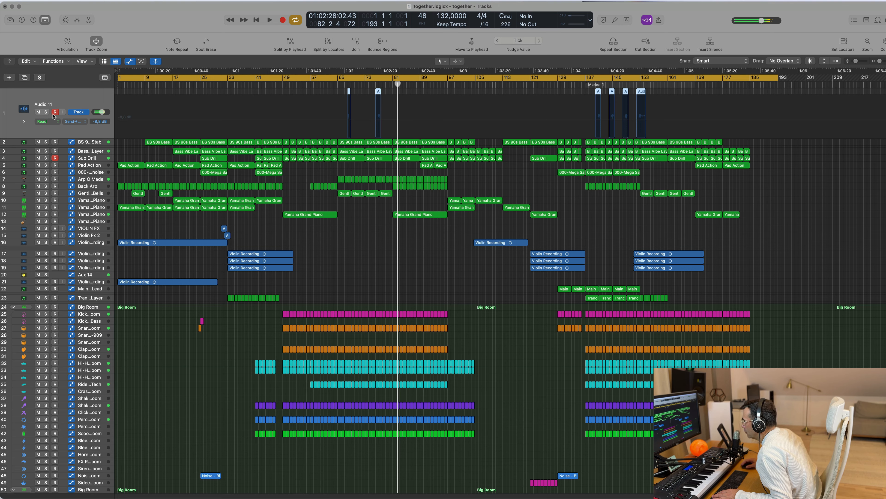
click(54, 114)
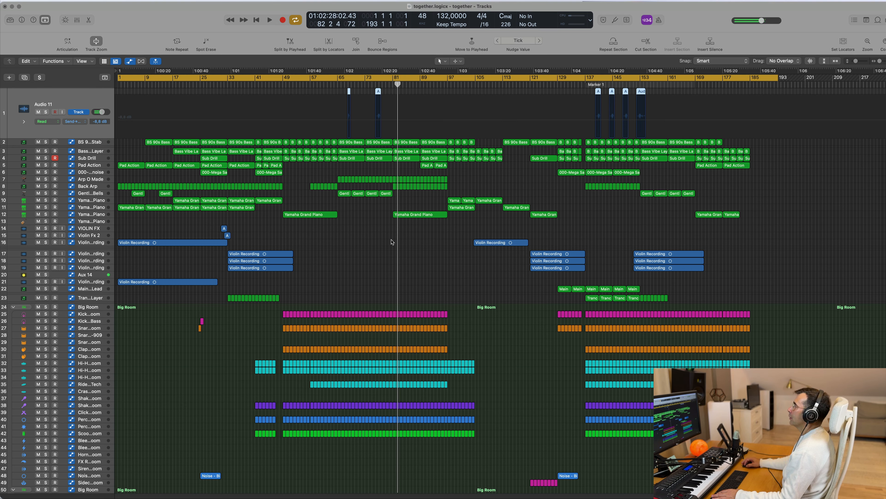
key(space)
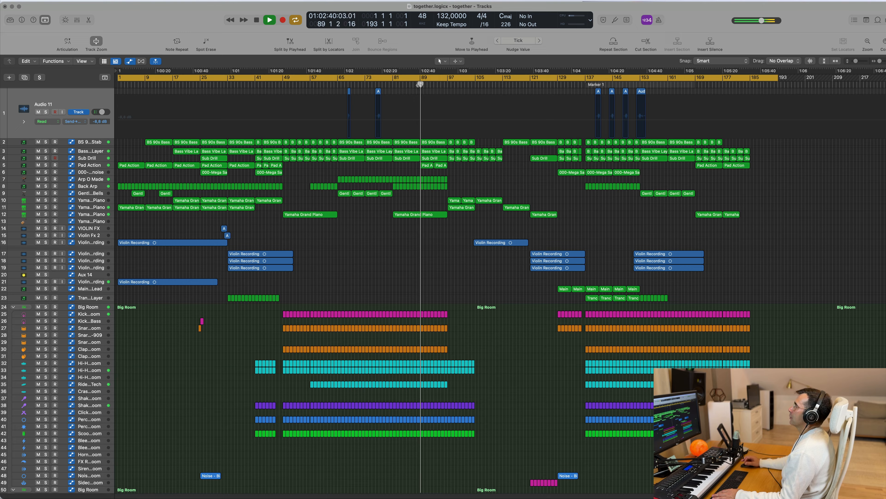
key(space)
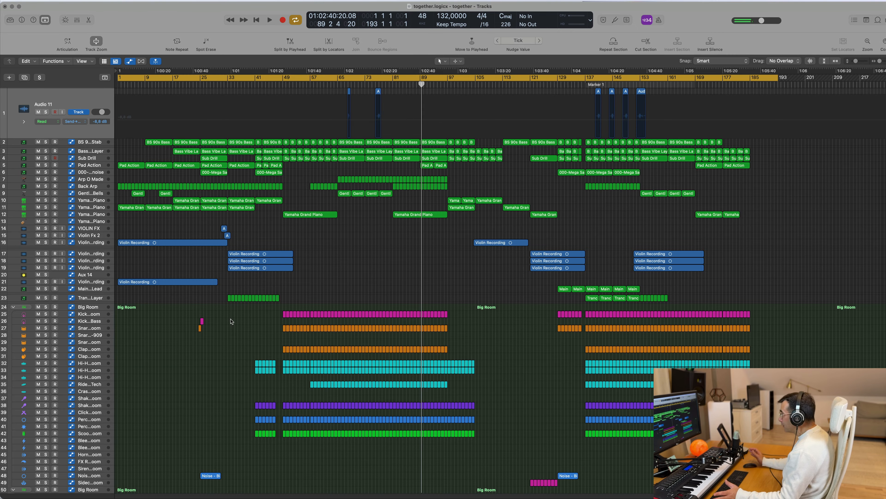
Step: Delete all drum regions on the tracks of both Big Room kits and return the playhead to the song's start
scroll(205, 353, down, 3)
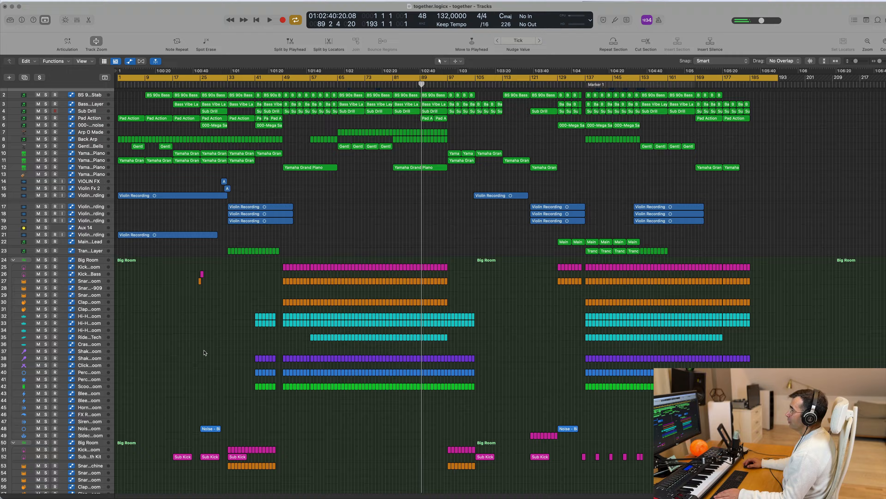
scroll(207, 350, down, 3)
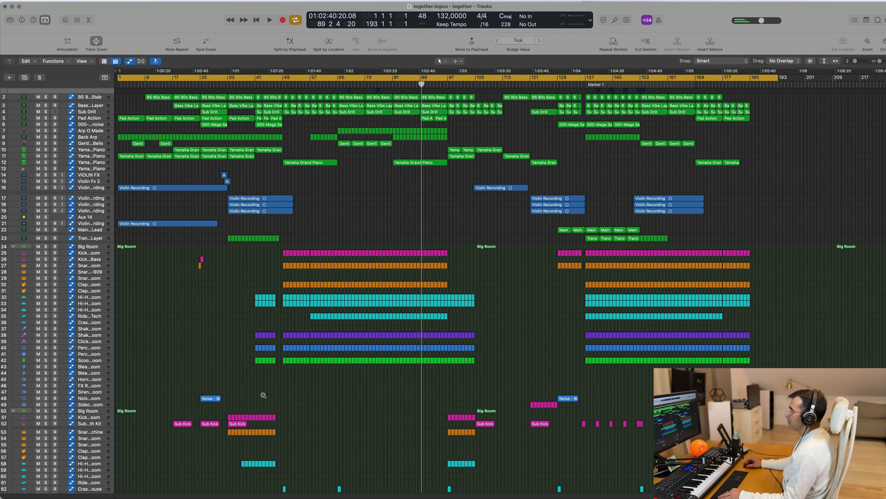
scroll(263, 395, down, 4)
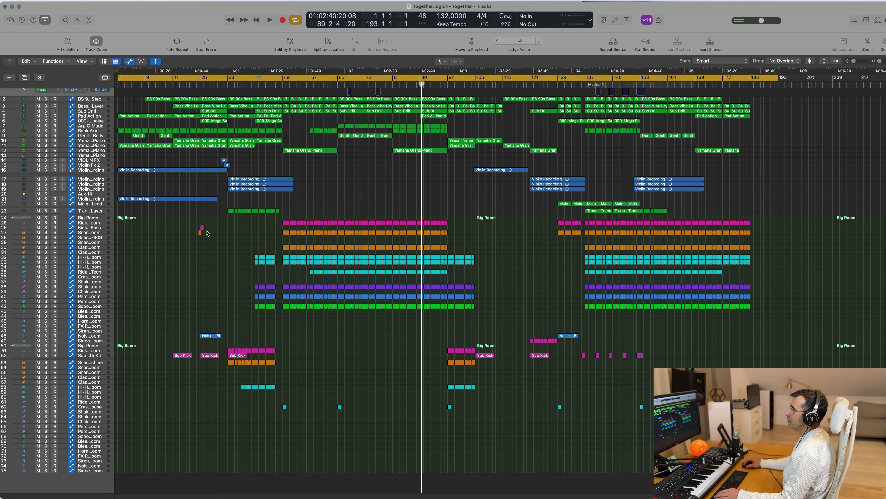
drag(169, 222, 877, 419)
key(BackSpace)
key(Return)
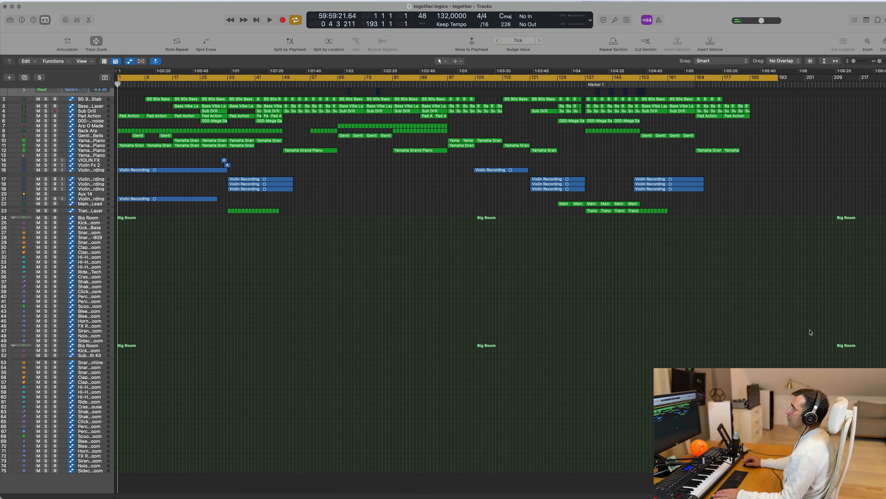
Step: Set the cycle range from bar 81 to bar 97 and play the loop without the drums
key(space)
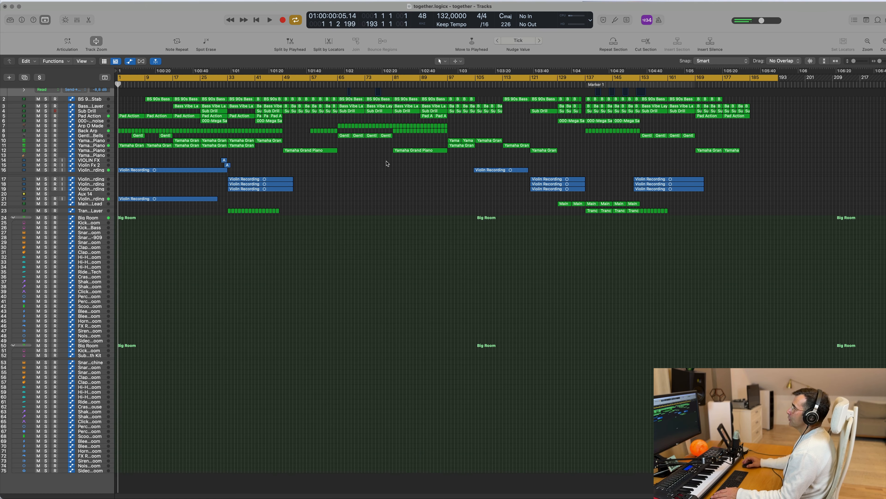
click(392, 78)
drag(391, 78, 449, 85)
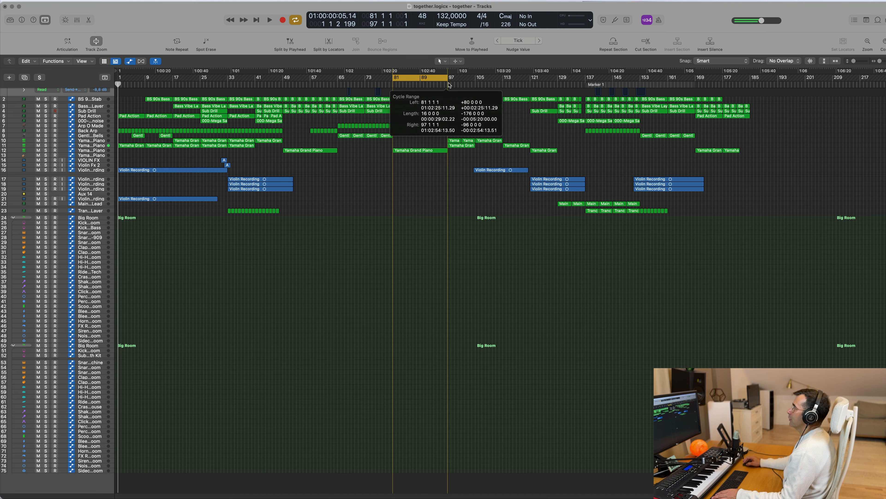
key(space)
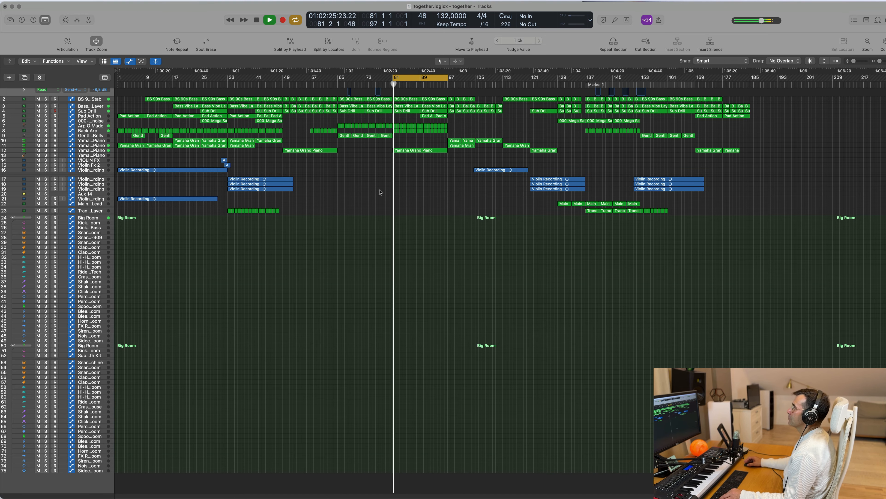
scroll(392, 194, up, 1)
scroll(441, 198, up, 3)
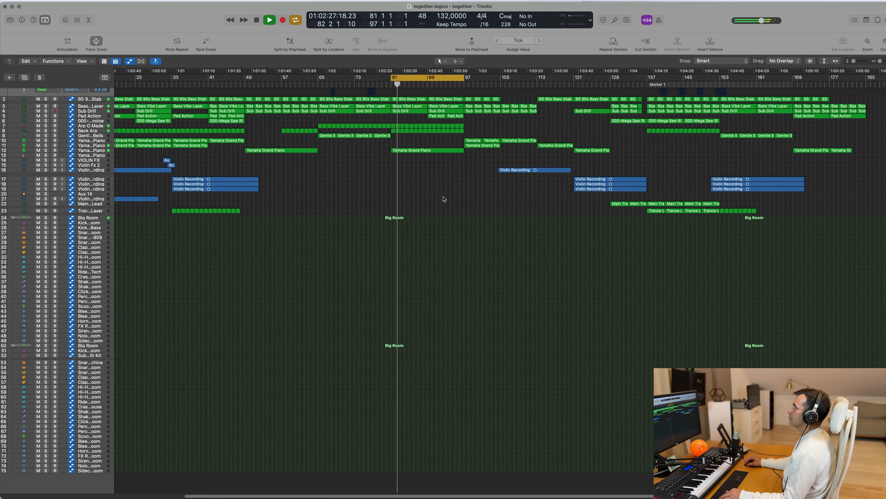
scroll(444, 199, up, 1)
scroll(445, 200, down, 2)
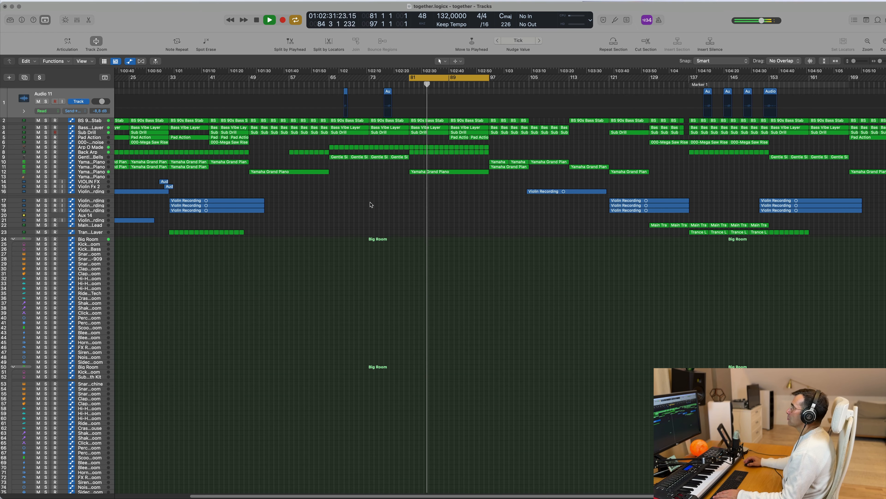
key(space)
Step: Solo the BS 90s Bass Stab track and play it within the loop
scroll(375, 204, down, 1)
scroll(375, 205, down, 1)
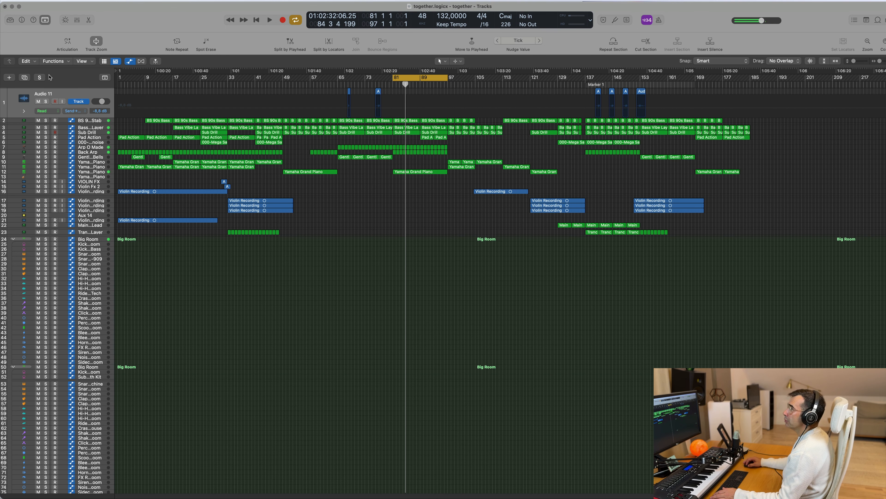
click(93, 121)
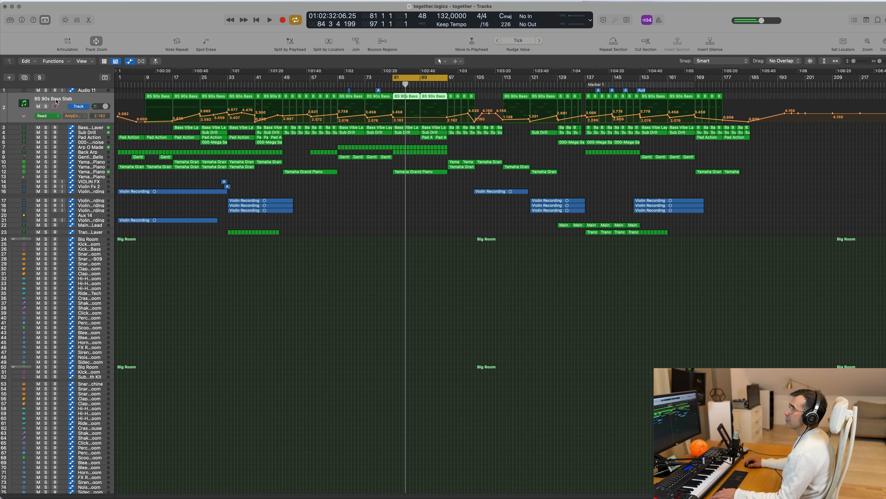
click(46, 106)
key(space)
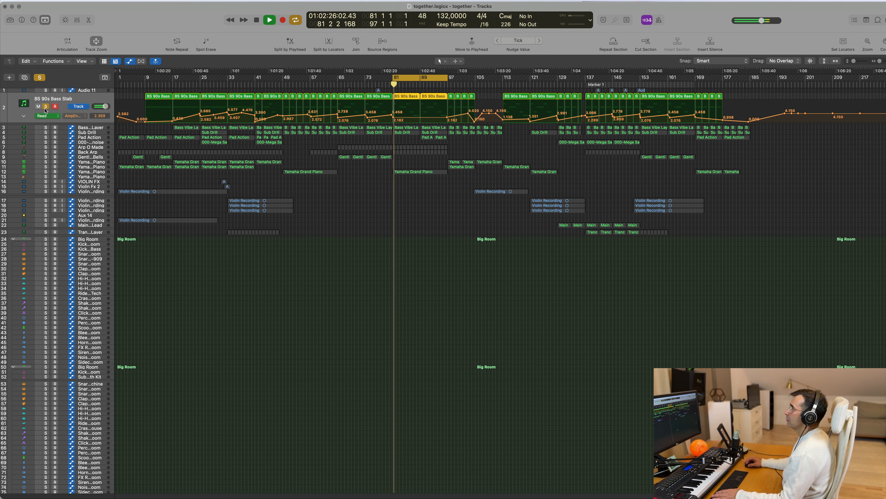
Step: Mute the BS 90s Bass Stab track, turn its solo off and play the loop without it
click(39, 107)
key(space)
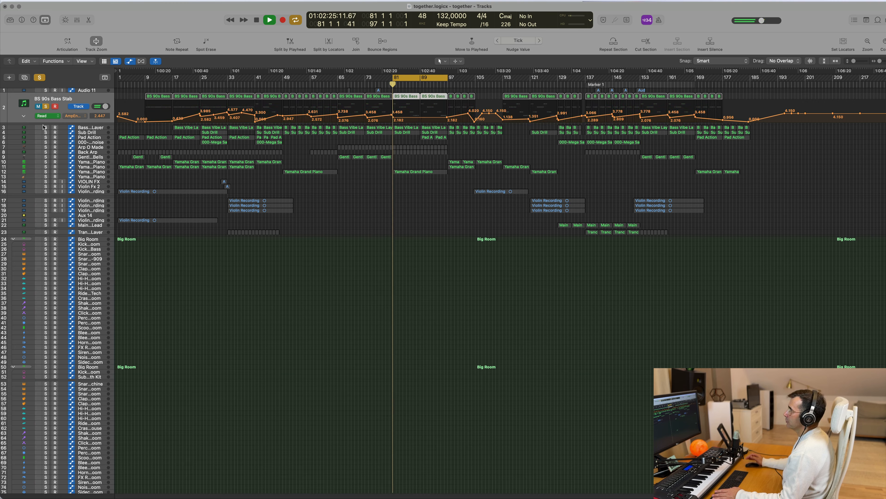
click(46, 106)
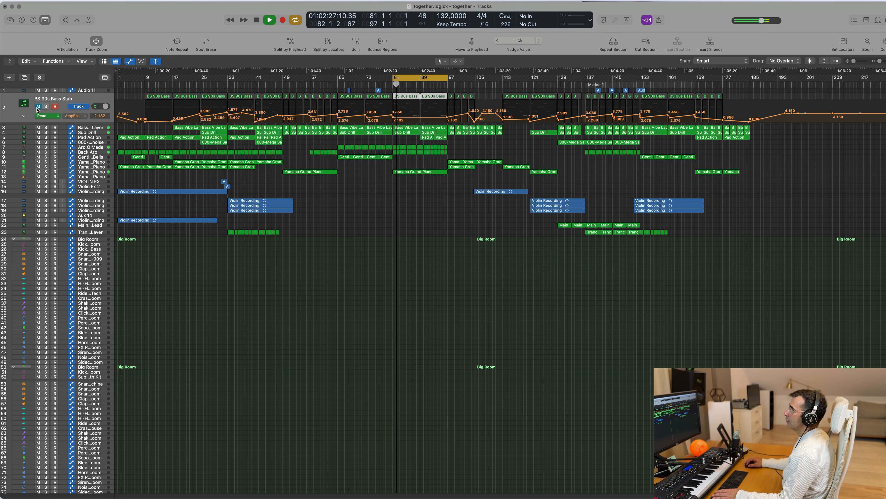
key(space)
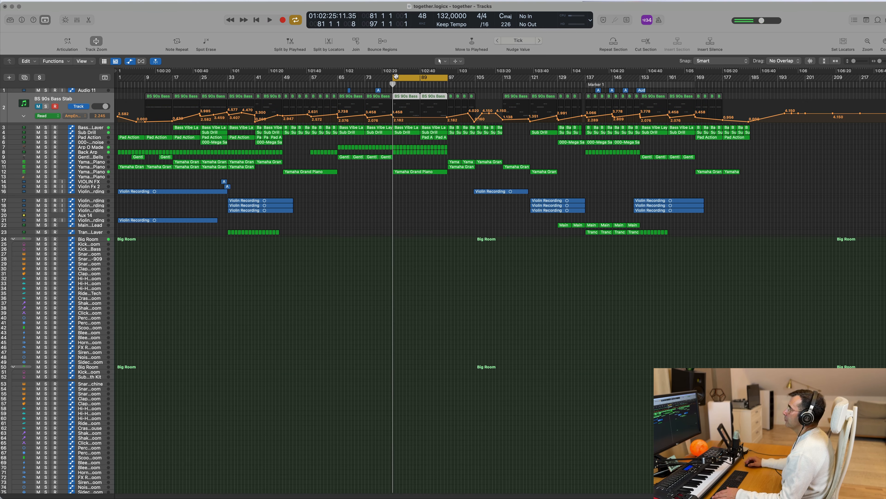
key(space)
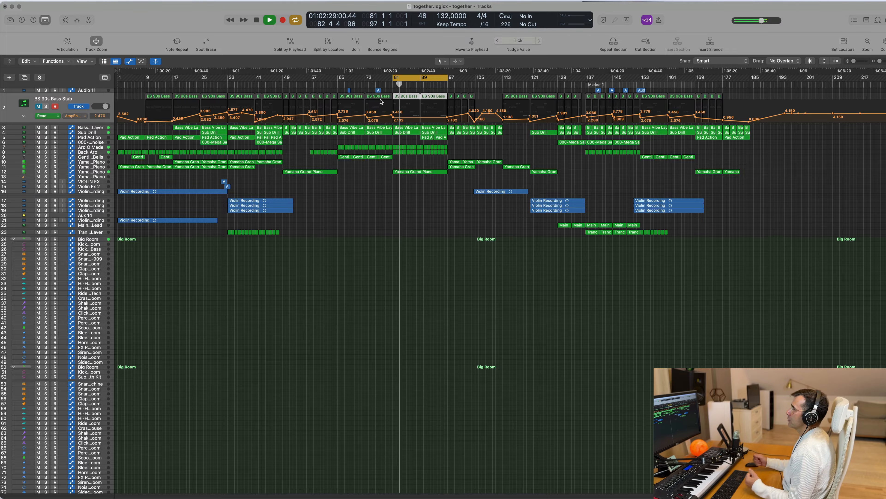
Step: Select the Bass Vibe Layer track, enlarge its height to show the automation curve and restart the loop
click(84, 129)
key(space)
key(space)
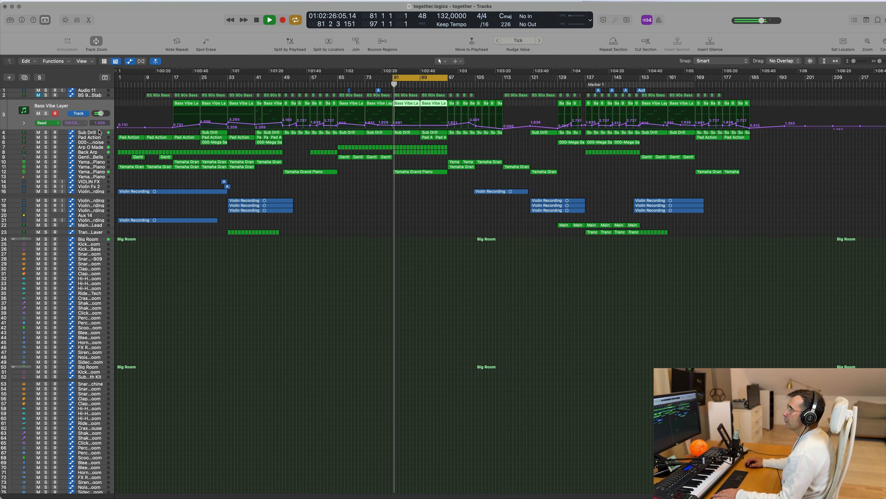
drag(100, 130, 99, 237)
Step: Lower the Bass Vibe Layer automation points at bars 81 and 97 to 0.000 and play the loop
key(space)
key(space)
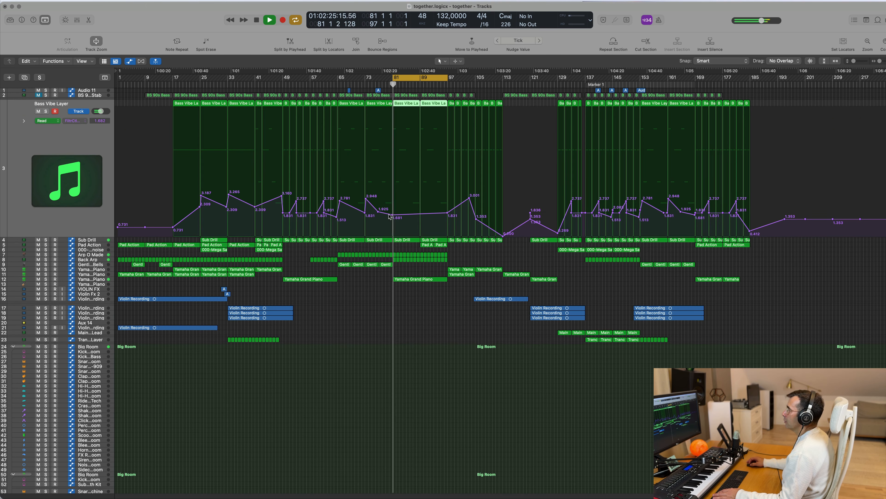
drag(392, 214, 392, 238)
key(space)
key(space)
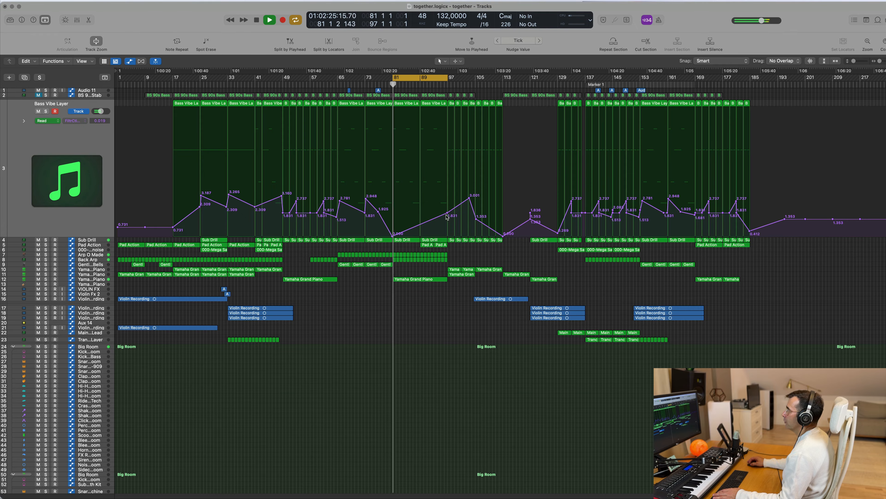
drag(447, 214, 448, 238)
key(space)
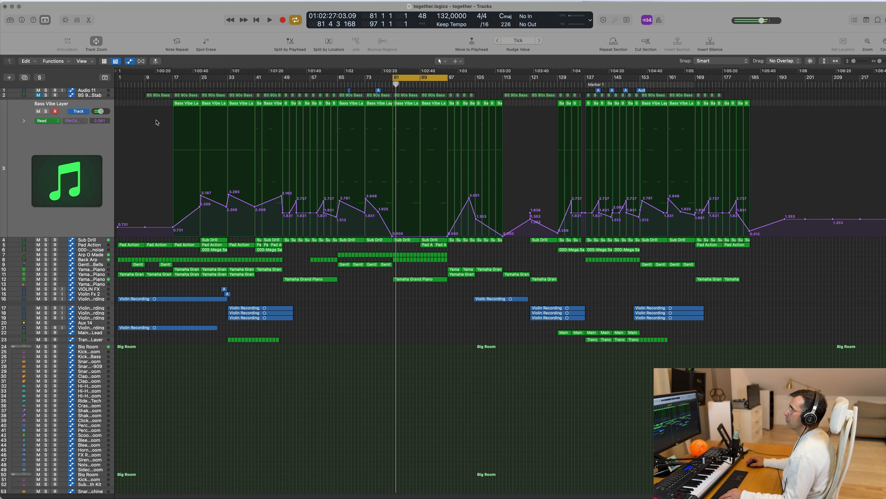
Step: Delete all Bass Vibe Layer regions before bar 81 and play the loop
drag(156, 102, 377, 120)
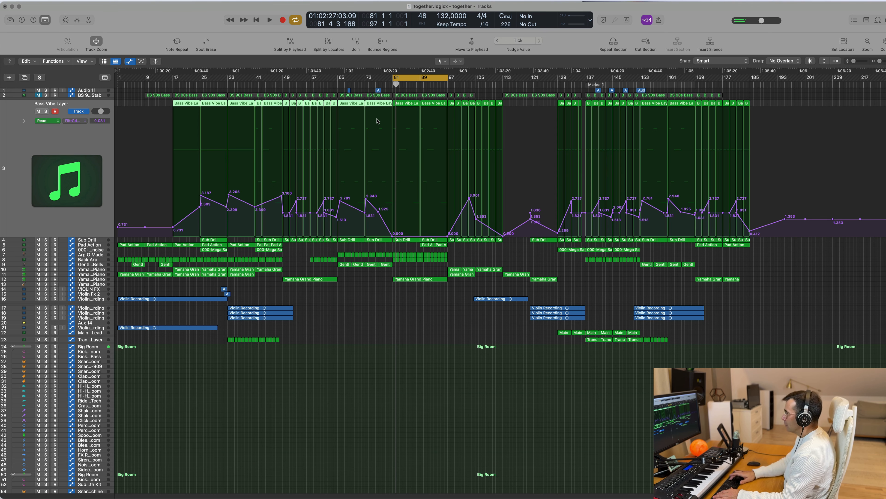
key(Delete)
key(space)
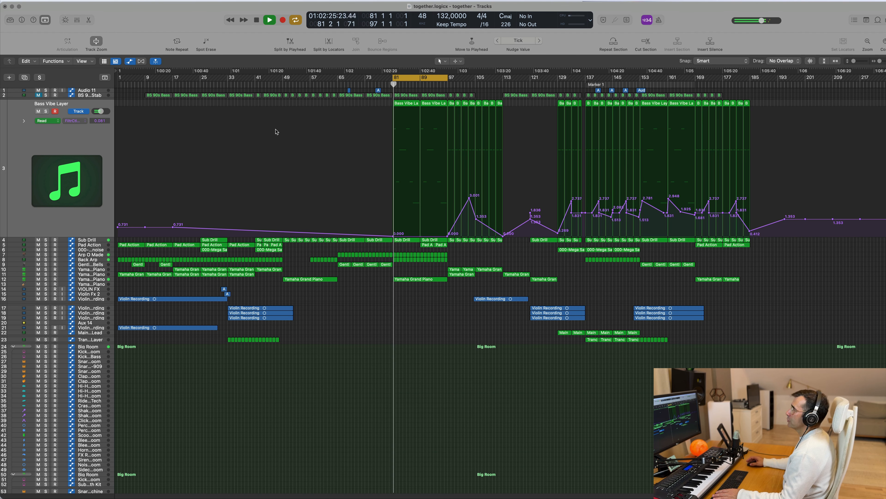
Step: View the Pad Action and Back Arp automation, and listen to Back Arp soloed in the loop before turning its solo off
click(97, 247)
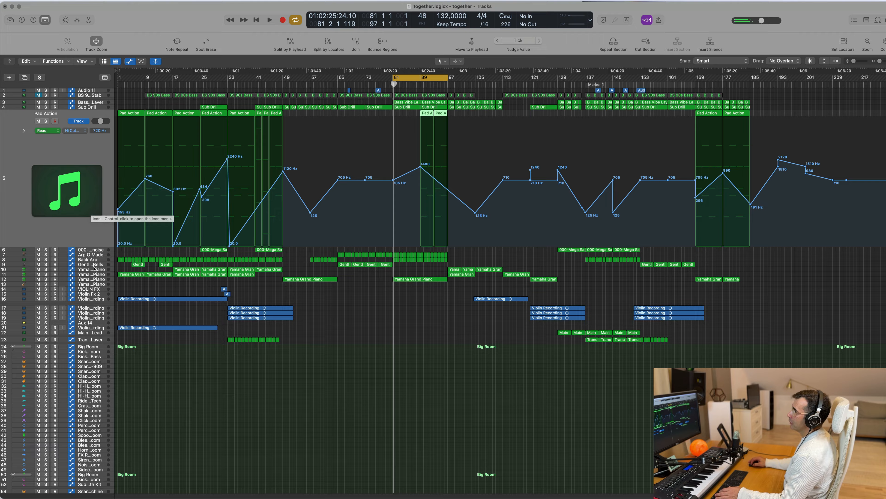
click(98, 259)
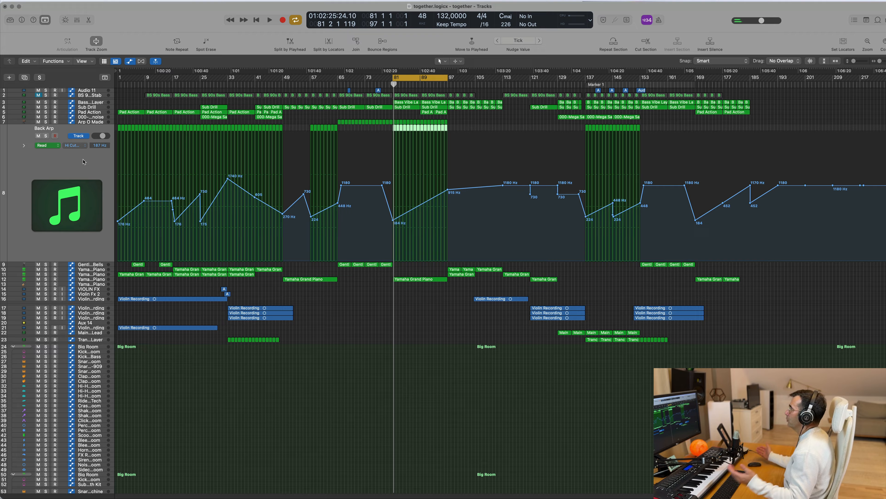
key(space)
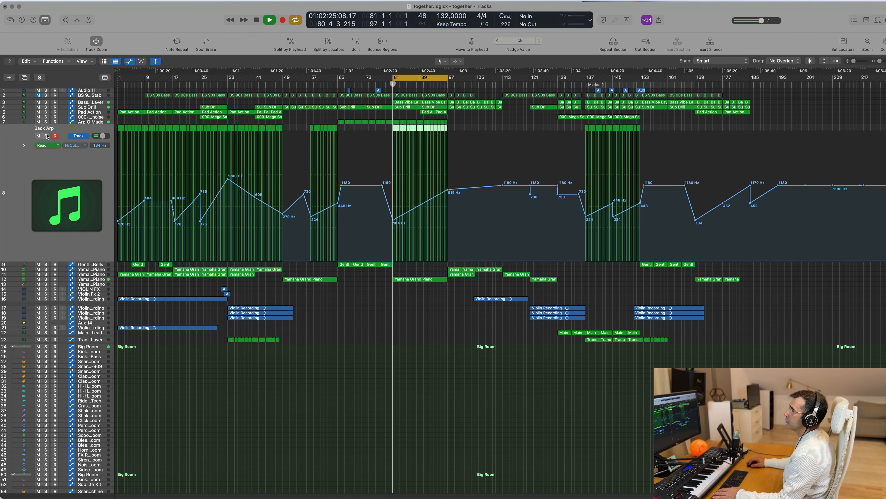
click(46, 136)
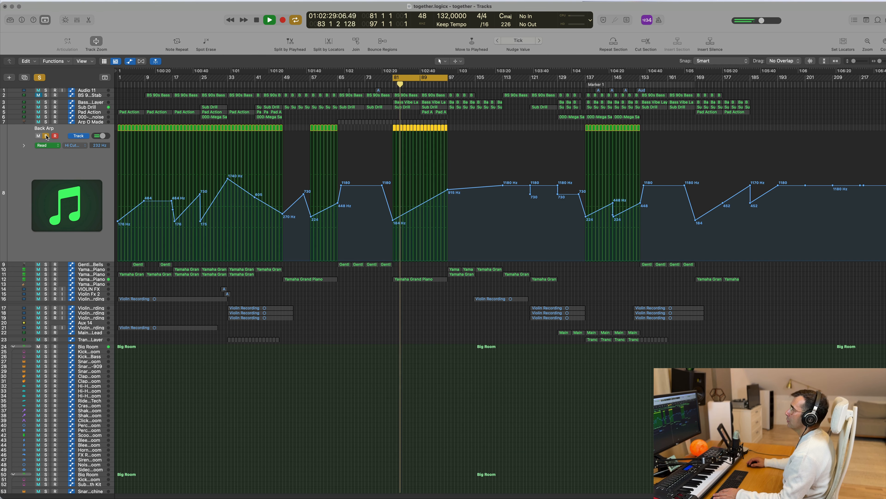
click(47, 136)
key(space)
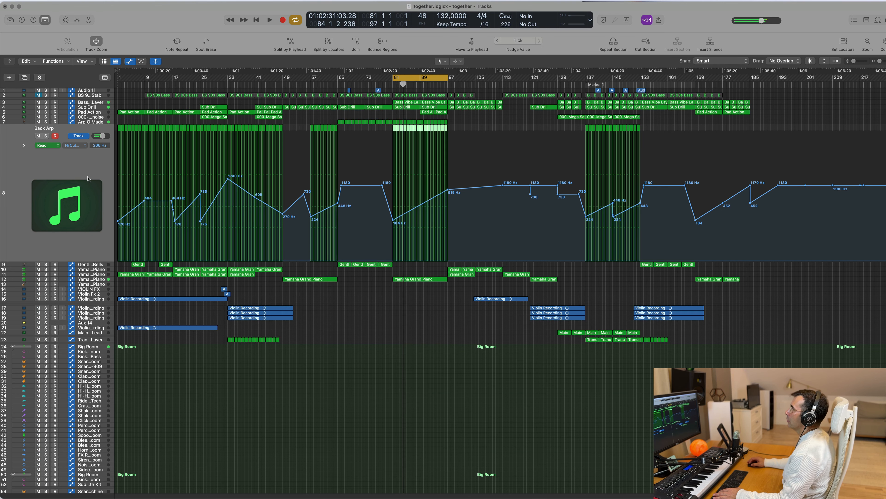
Step: Listen to the Yamaha Grand Piano on track 12 soloed, then turn its solo off and mute it
click(99, 279)
click(46, 156)
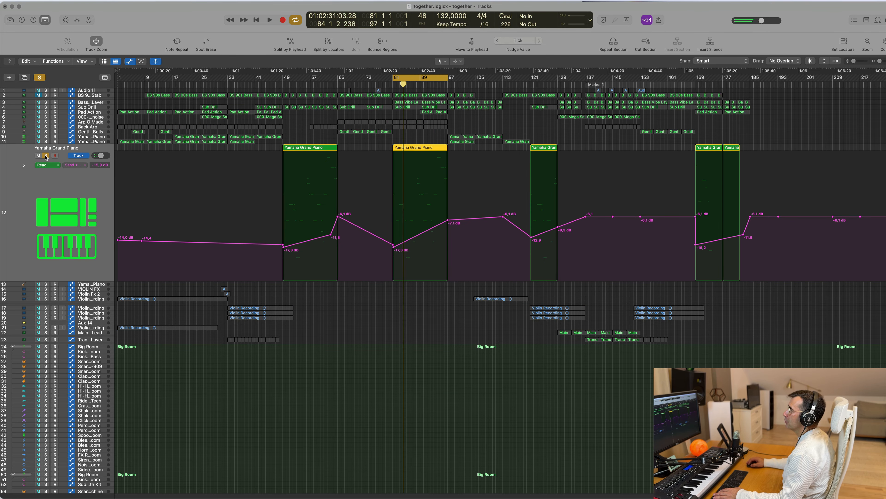
key(space)
click(45, 156)
click(38, 156)
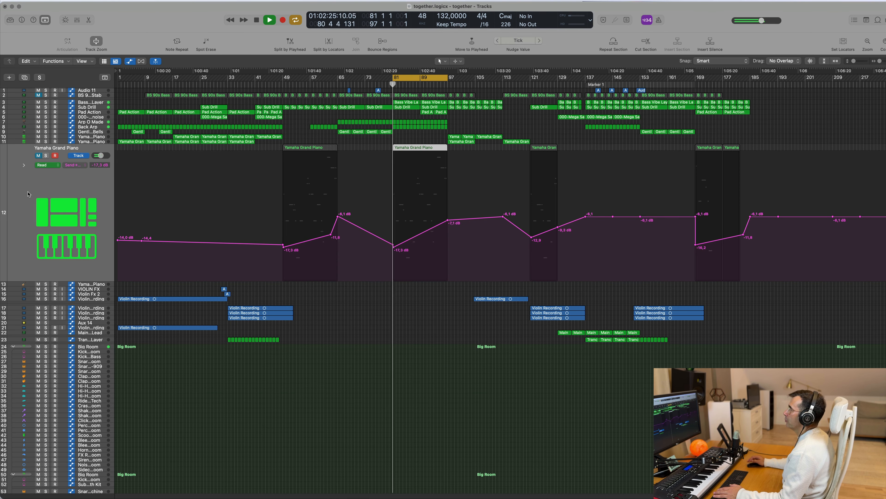
Step: Audition the Back Arp track soloed with the piano muted, then unsolo it and stop playback
click(99, 127)
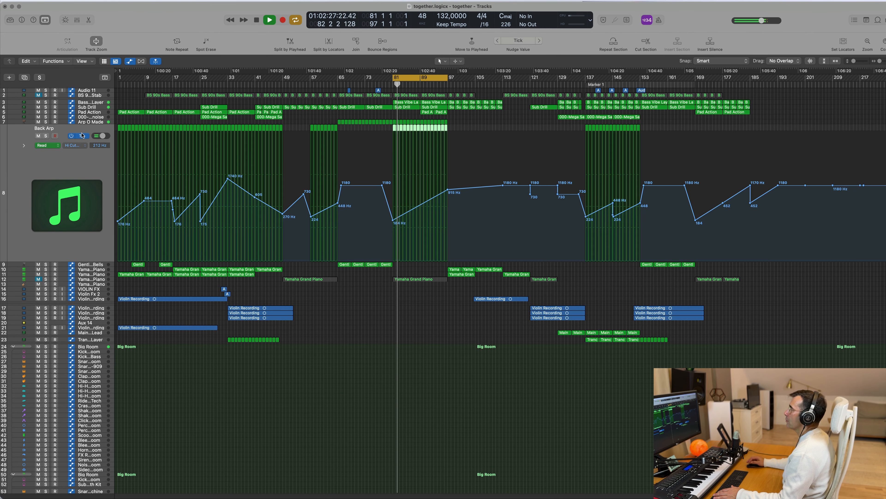
click(45, 136)
click(45, 135)
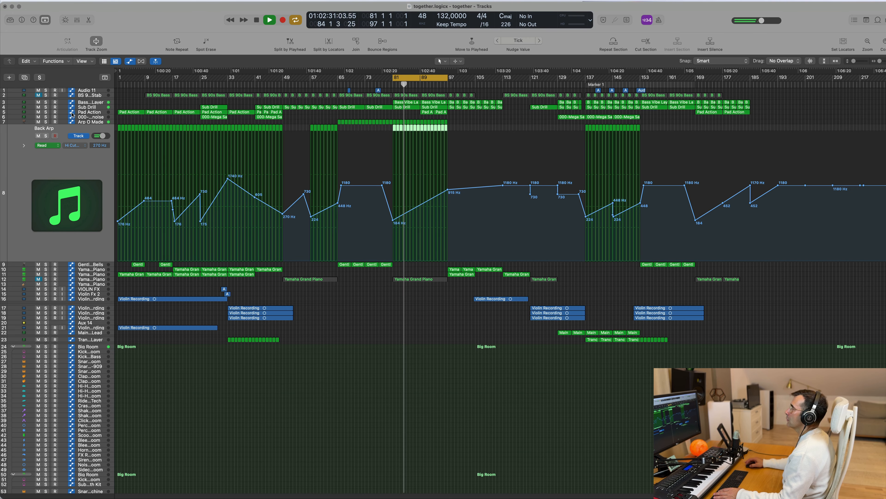
key(space)
Step: Solo the Sub Drill track during loop playback to hear it alone, then turn the solo off and stop
click(90, 108)
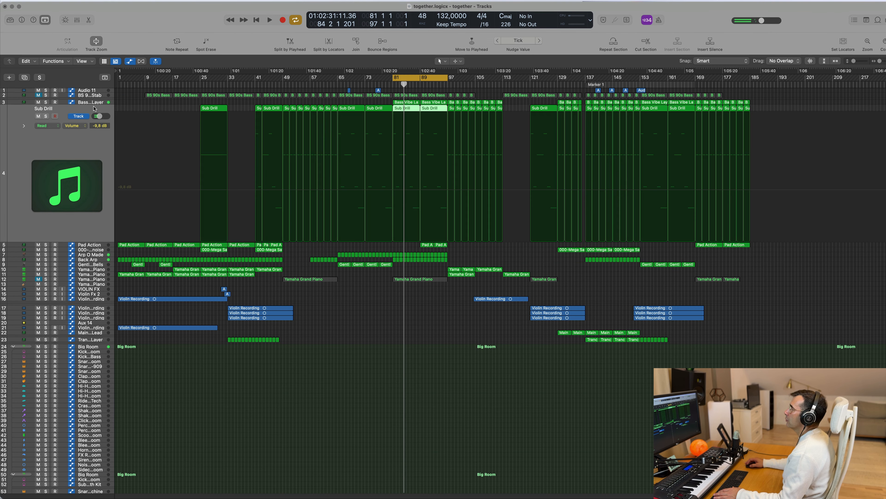
key(space)
click(45, 116)
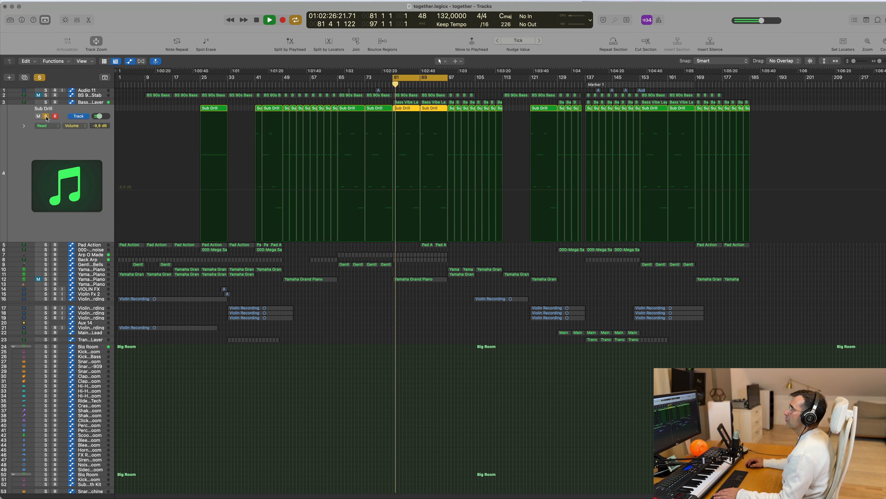
click(45, 116)
key(space)
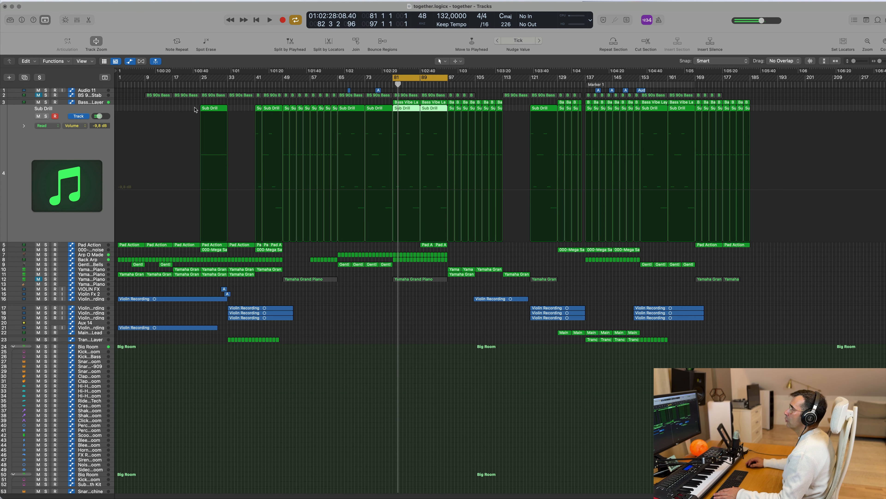
Step: Delete the Sub Drill regions outside bars 81–97 and the Bass Vibe Layer regions after bar 97
drag(194, 110, 369, 122)
key(Delete)
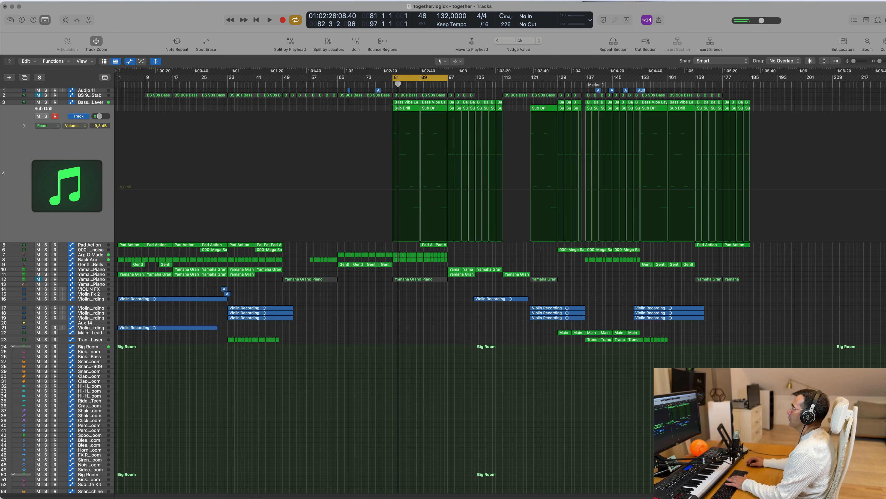
drag(780, 104, 453, 120)
key(Delete)
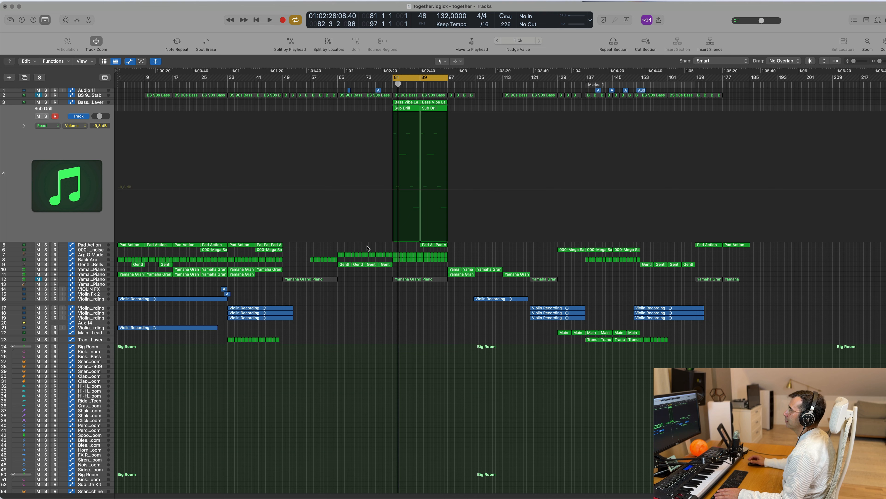
Step: Play the loop briefly and mute the Sub Drill track
key(space)
scroll(507, 145, up, 10)
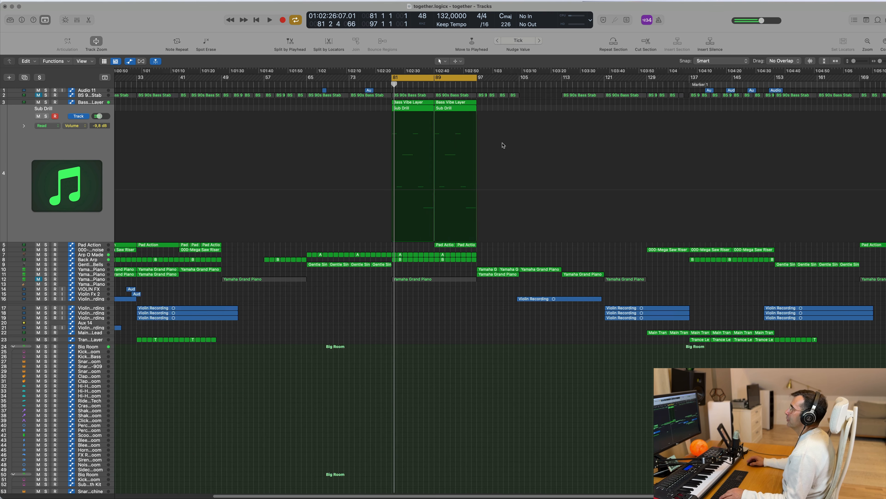
click(38, 116)
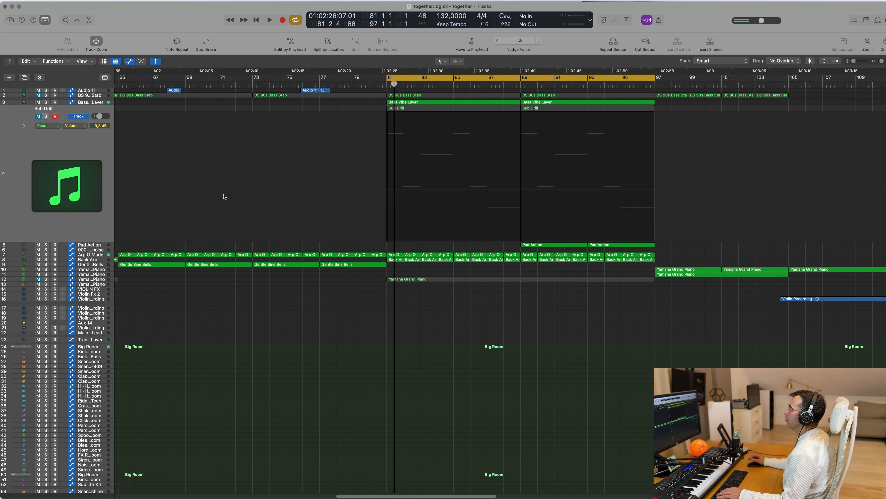
Step: Solo the Arp O Made track in the loop, show the inspector and view the track's Retro Synth instrument
click(105, 254)
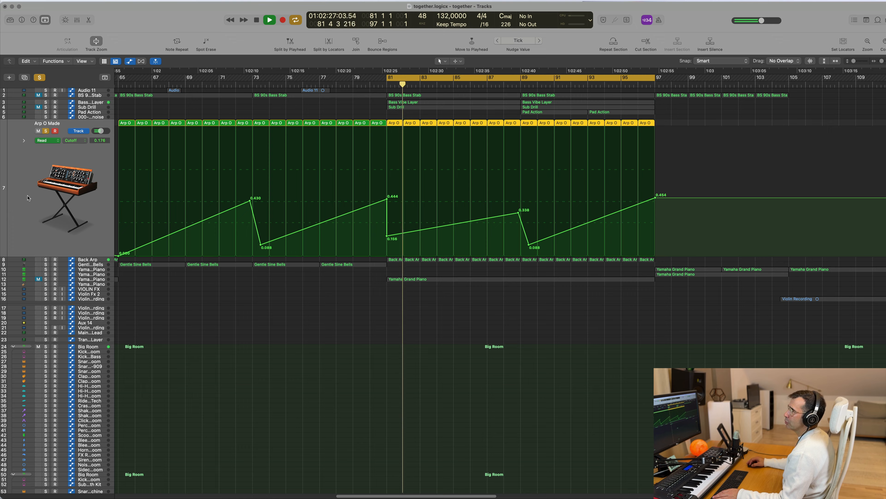
click(22, 20)
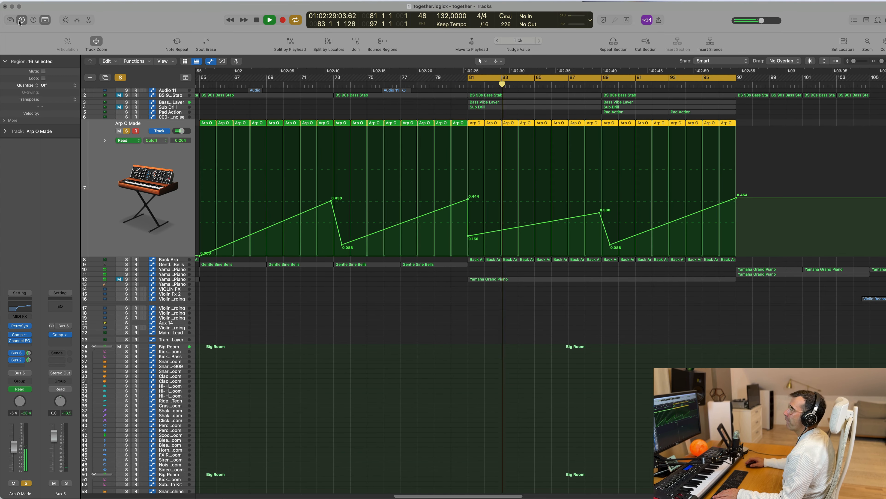
click(21, 326)
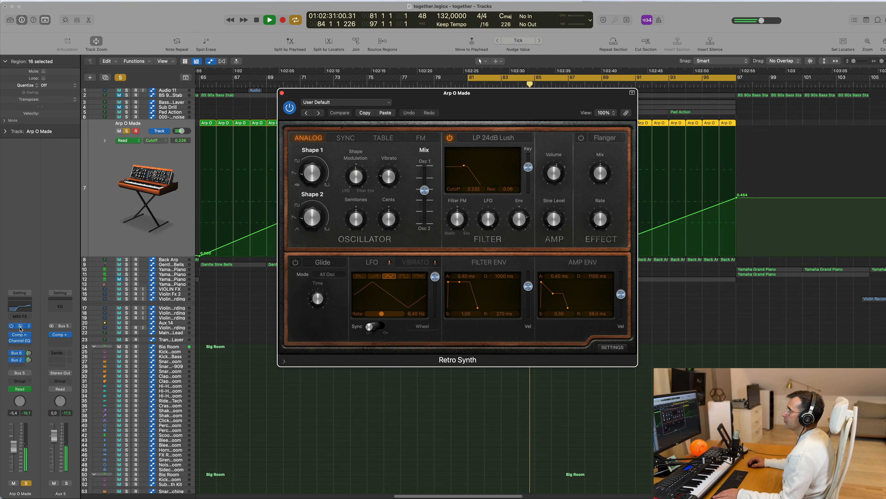
click(282, 93)
scroll(508, 230, down, 5)
key(space)
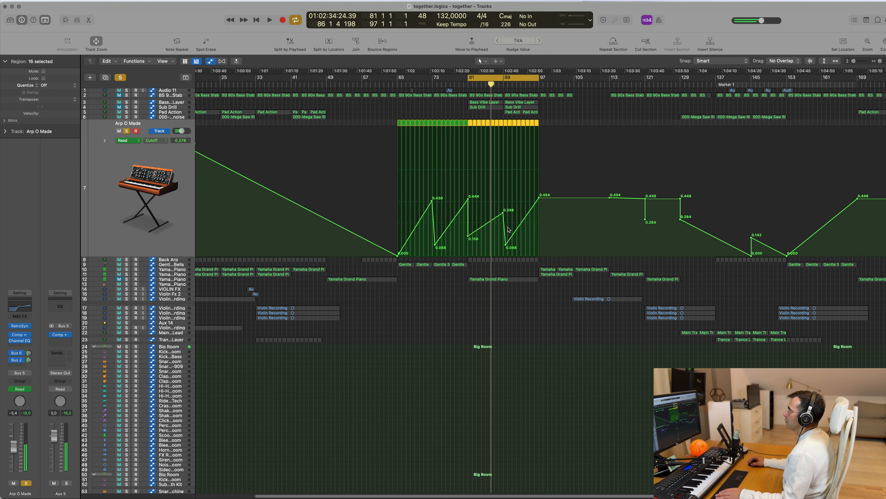
Step: Lower the Arp O Made cutoff automation to 0.060 at bar 81 and 0.032 at bar 89, and delete its regions before bar 81
key(space)
drag(503, 213, 469, 248)
key(space)
key(space)
click(469, 236)
key(space)
key(space)
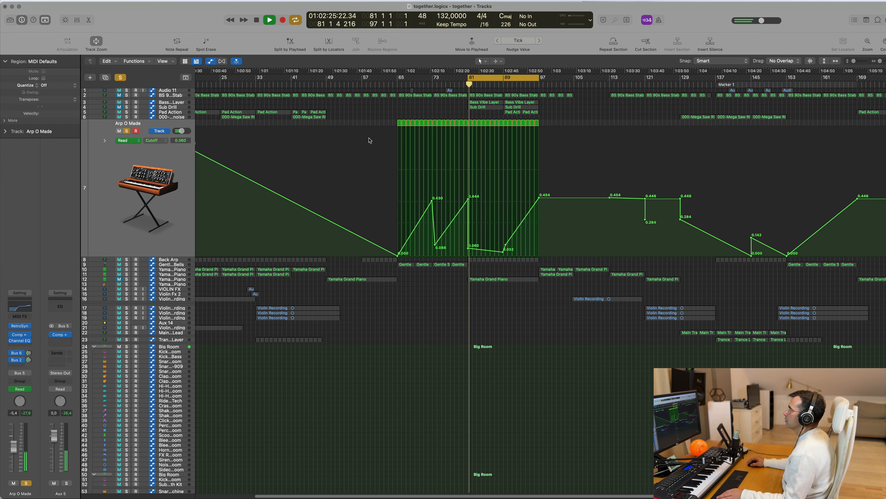
drag(375, 122, 467, 131)
key(Delete)
Step: Set the Arp O Made cutoff automation to 0.072 at bar 97 and 0.114 at bar 89, then stop playback
key(super+Right)
key(super+Right)
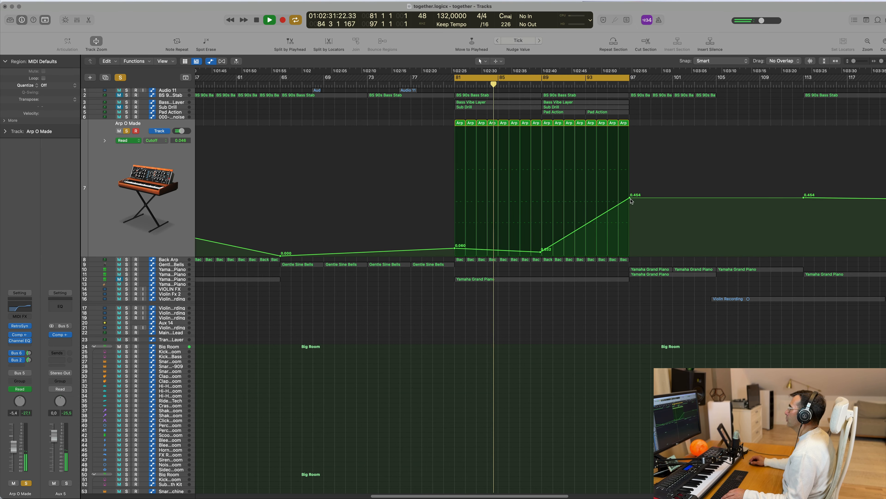
drag(631, 201, 630, 250)
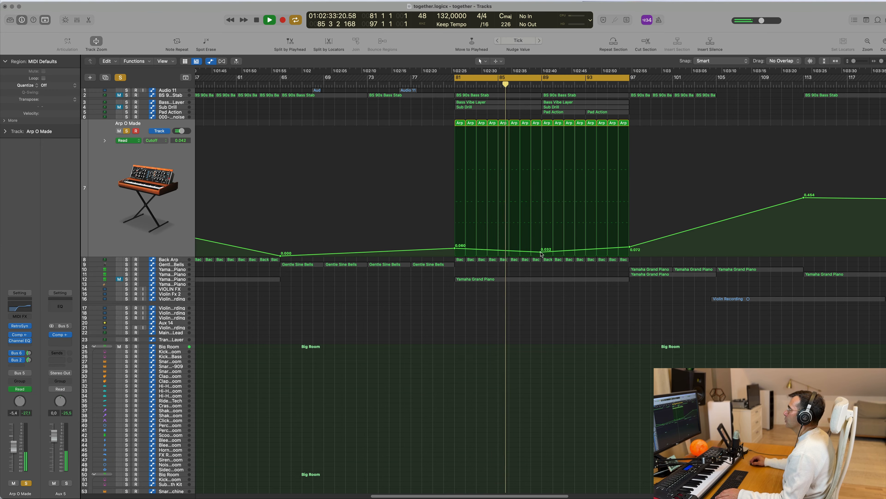
drag(542, 254, 542, 241)
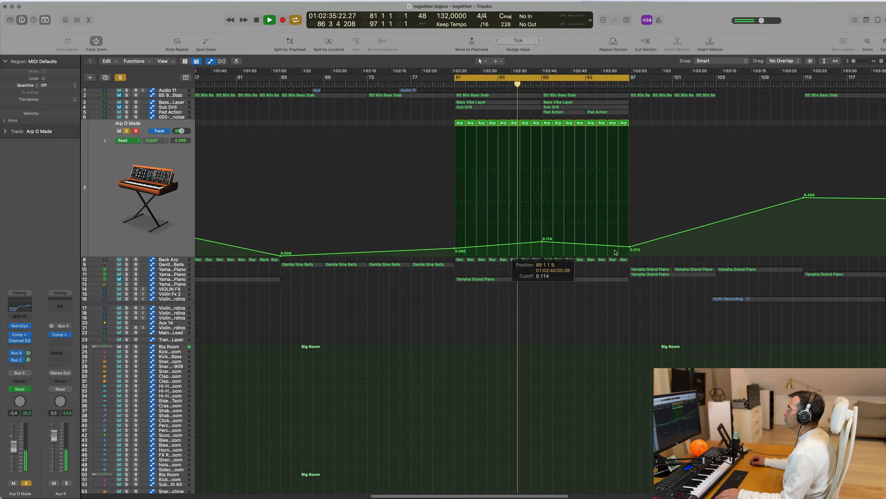
key(space)
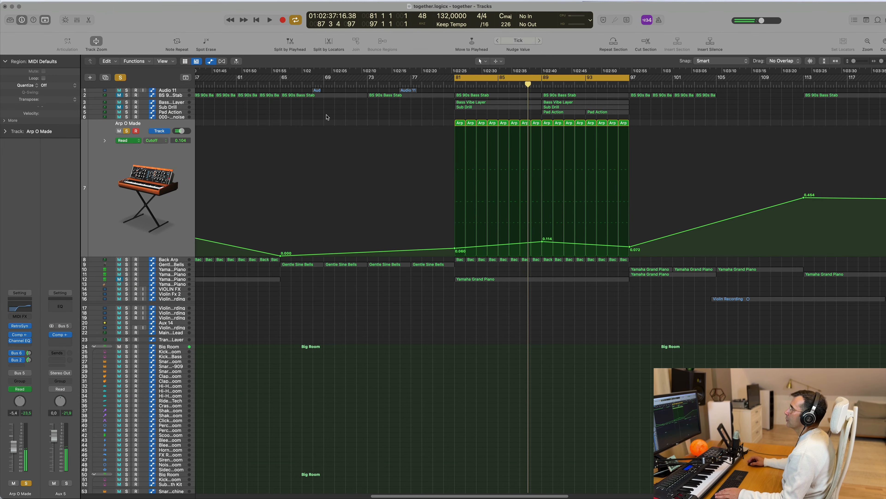
Step: Open the Pad Action region at bar 33 in the Piano Roll and examine its chord notes while the loop plays
key(space)
click(180, 112)
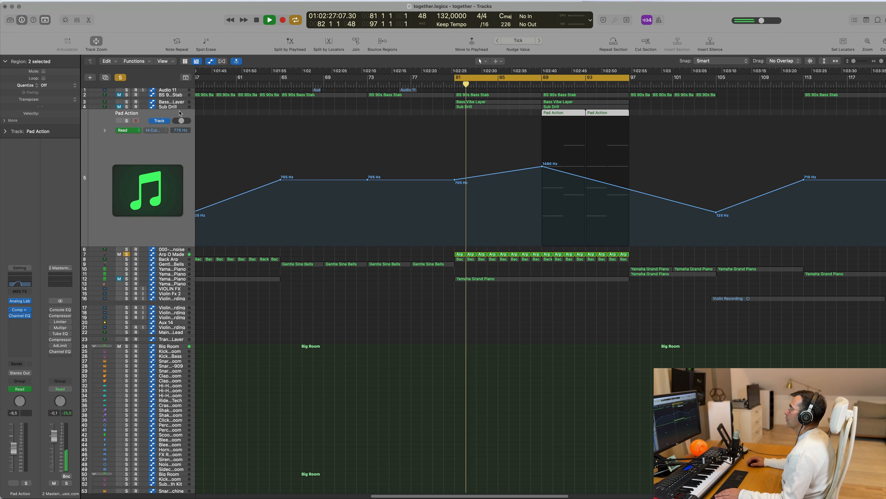
key(super+Left)
key(super+Left)
key(super+Left)
key(super+Left)
key(super+Left)
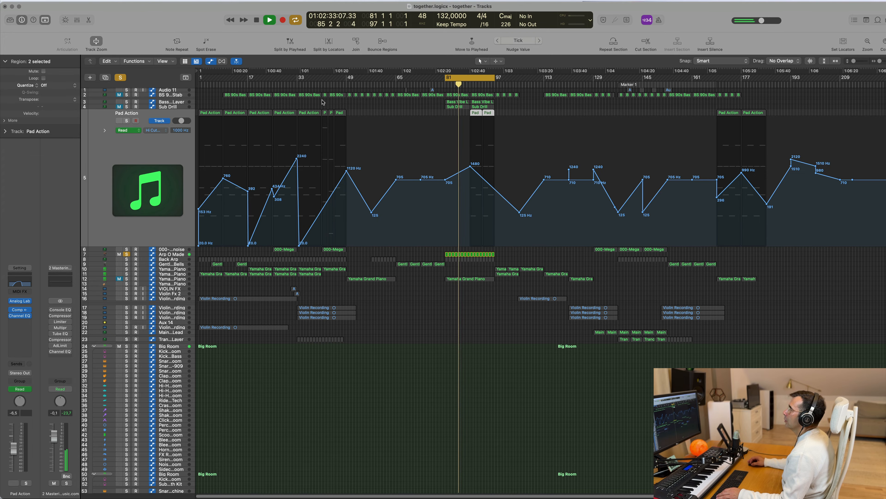
click(310, 113)
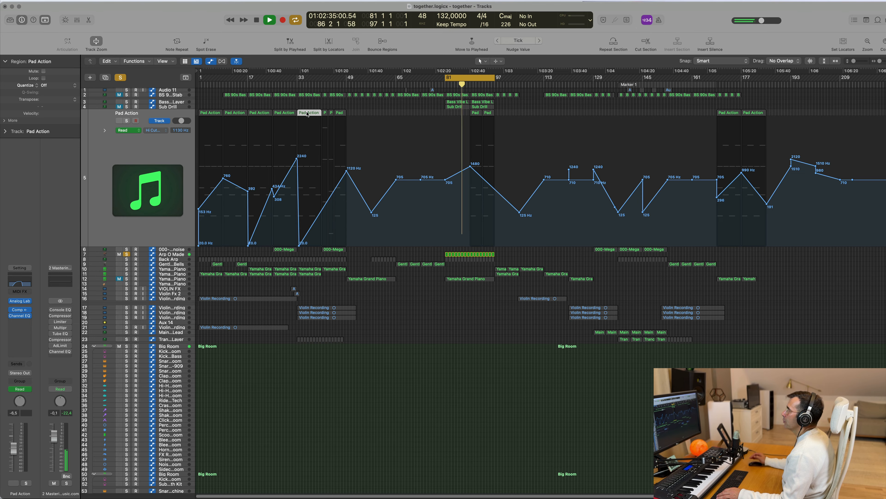
double_click(307, 114)
ctrl+alt+click(365, 381)
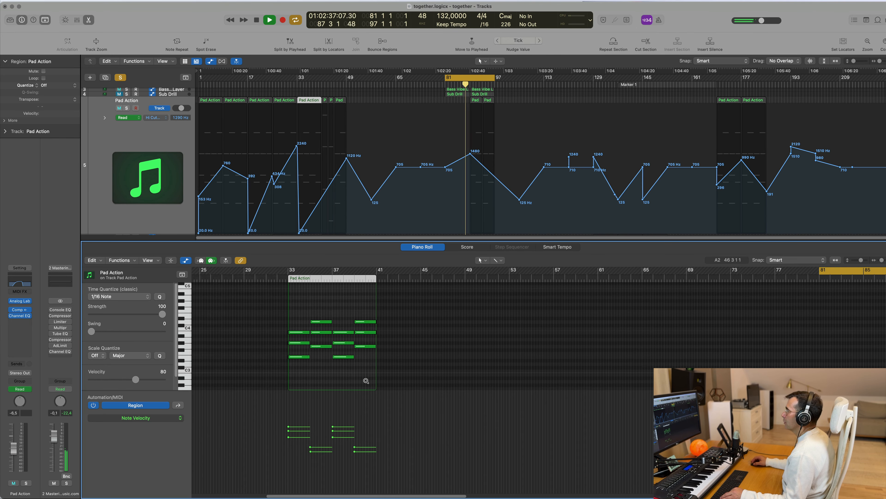
scroll(419, 126, up, 2)
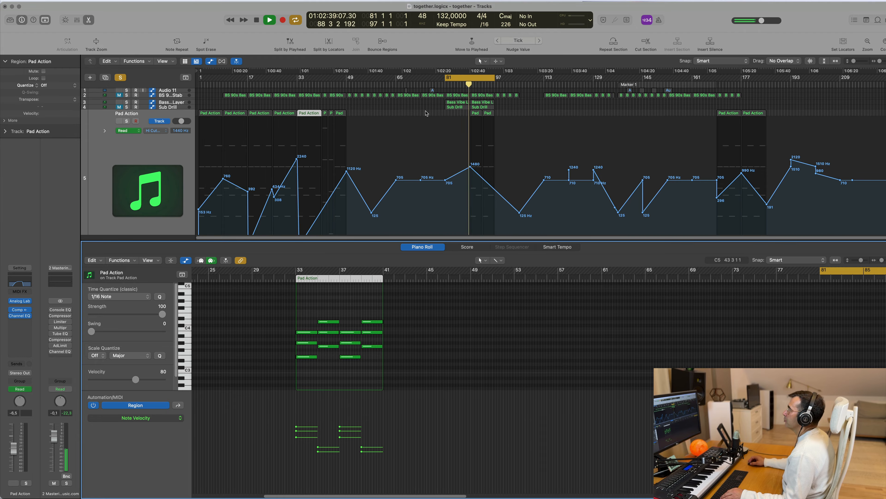
Step: Delete the two Pad Action regions between bars 89 and 97
drag(453, 116, 498, 118)
key(Delete)
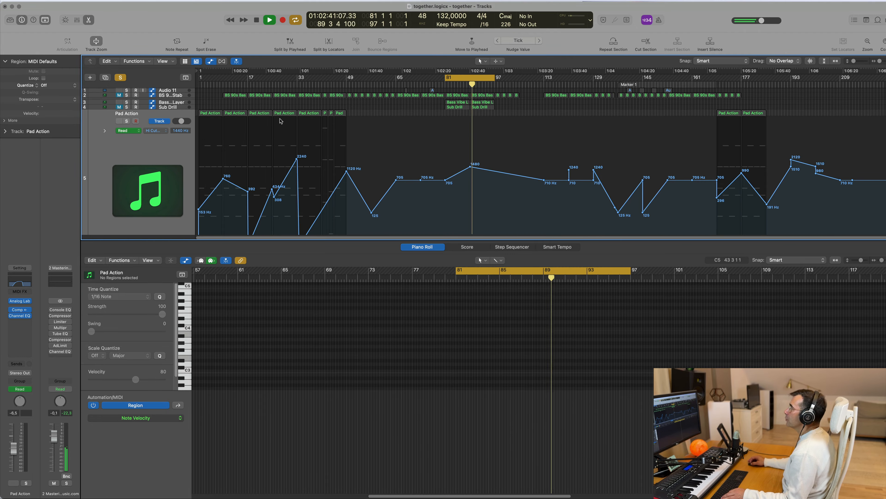
Step: Copy the Pad Action region from bar 25 to bar 81 and play the loop with the track soloed
click(283, 116)
super+drag(346, 115, 356, 116)
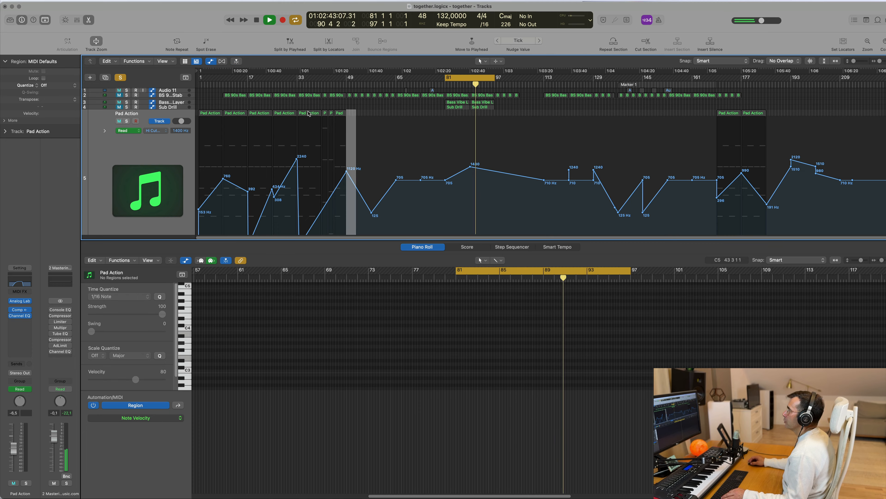
alt+drag(284, 114, 449, 119)
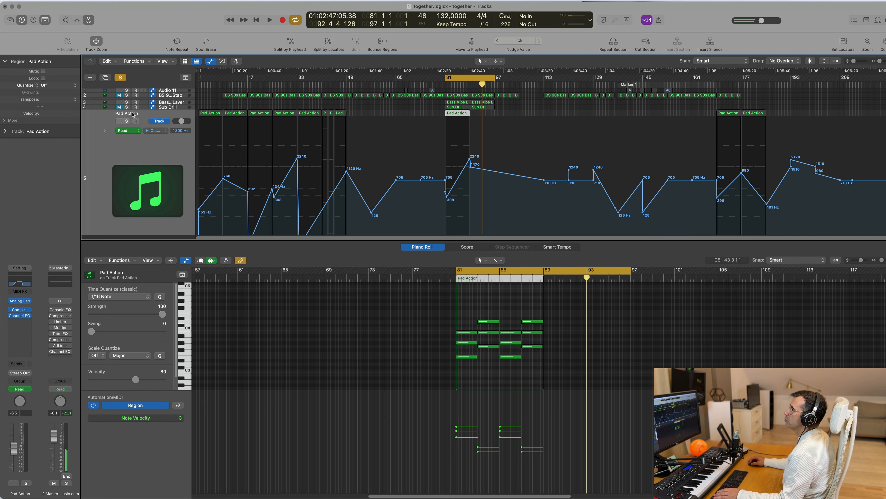
key(s)
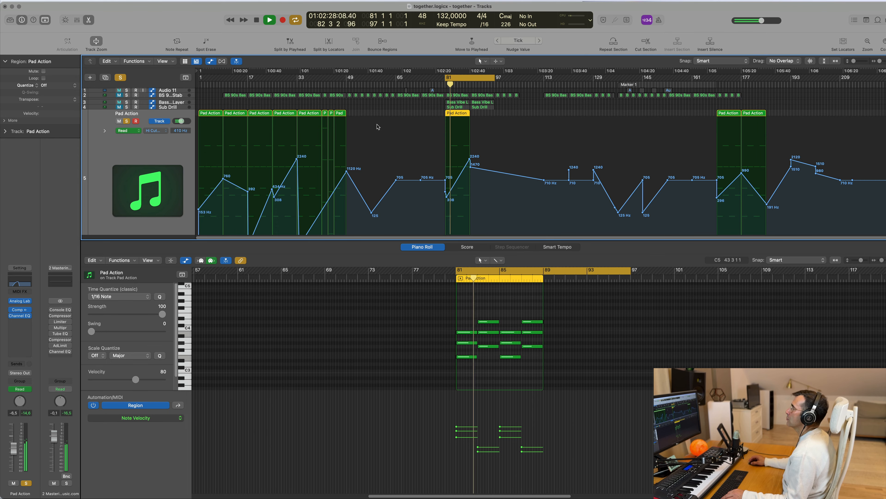
Step: Delete all Pad Action regions before bar 81 and close the Piano Roll
drag(357, 111, 268, 114)
drag(308, 103, 330, 115)
key(e)
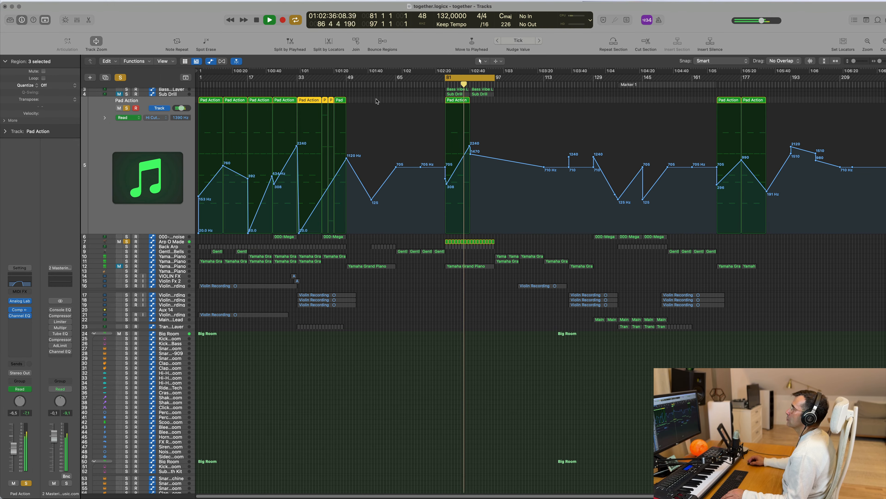
drag(377, 102, 206, 115)
key(Delete)
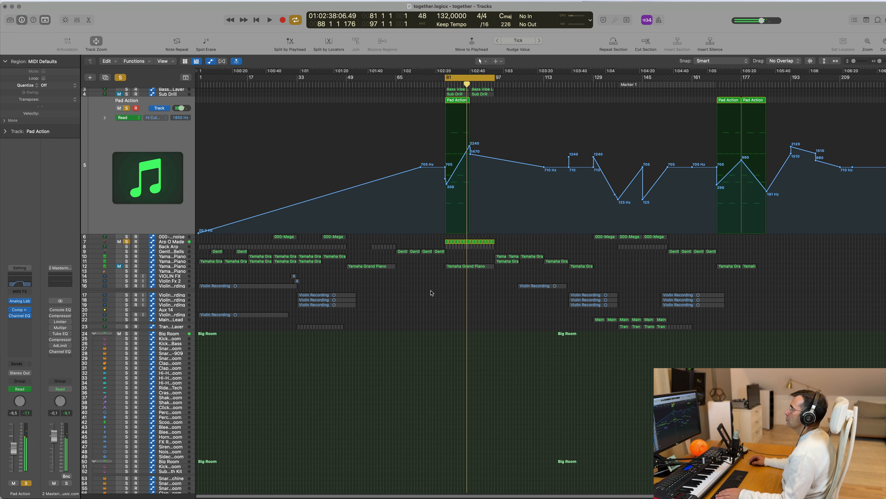
Step: Delete the high-cut automation from the Pad Action track and replay the loop from bar 81
key(super+Right)
key(super+Right)
key(super+Right)
key(super+Right)
key(super+Right)
key(super+Right)
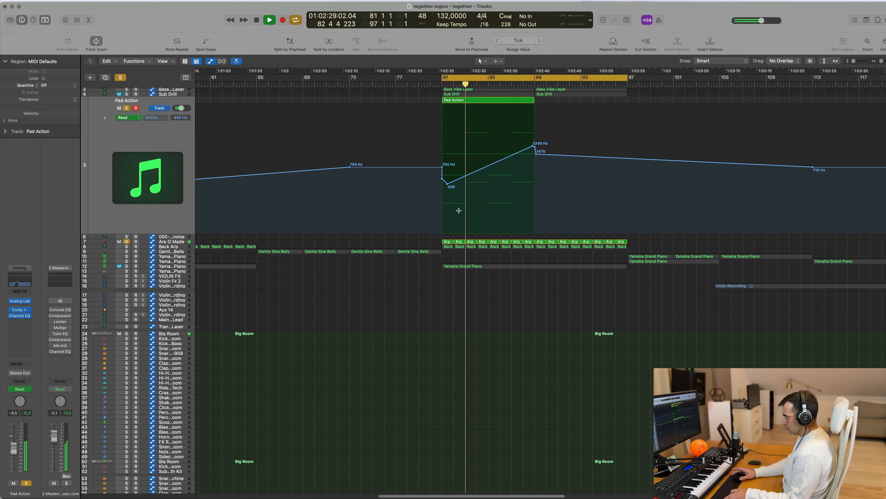
key(ctrl+super+BackSpace)
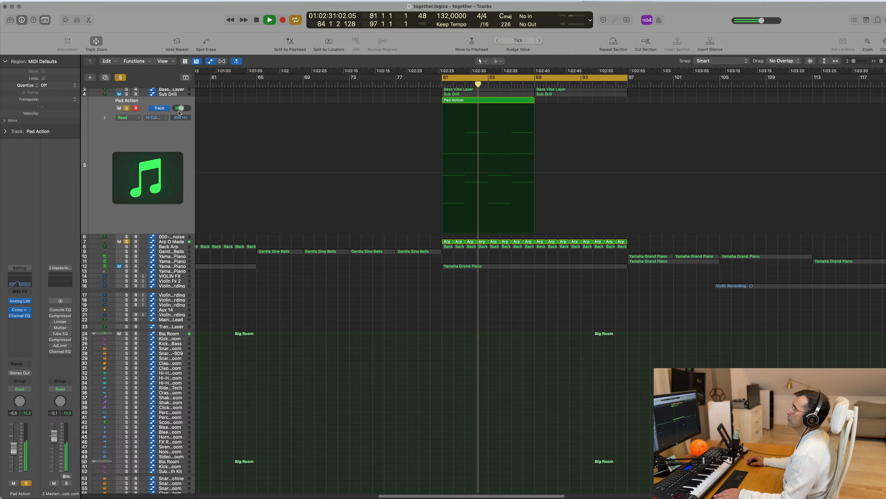
key(Return)
scroll(364, 156, up, 2)
key(space)
key(space)
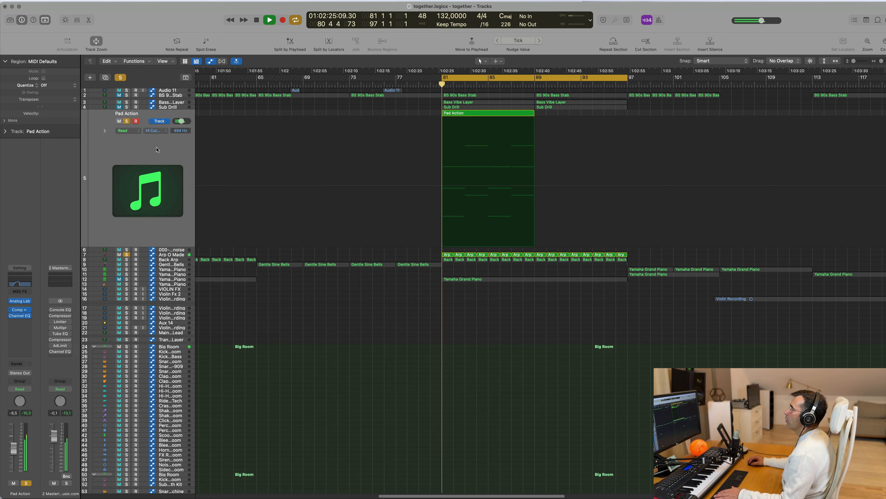
Step: Bypass the Channel EQ on the Pad Action track and lower the track's volume fader to -13.4 dB
click(168, 143)
key(space)
key(space)
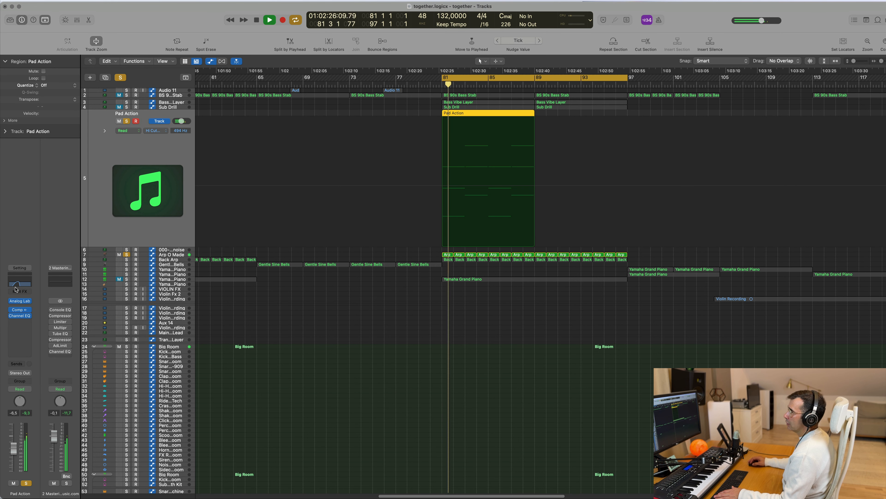
click(19, 285)
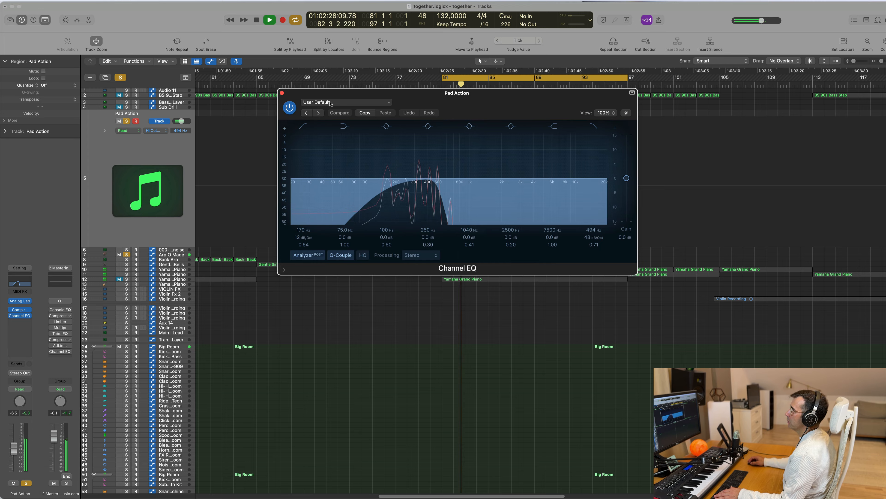
key(space)
click(281, 92)
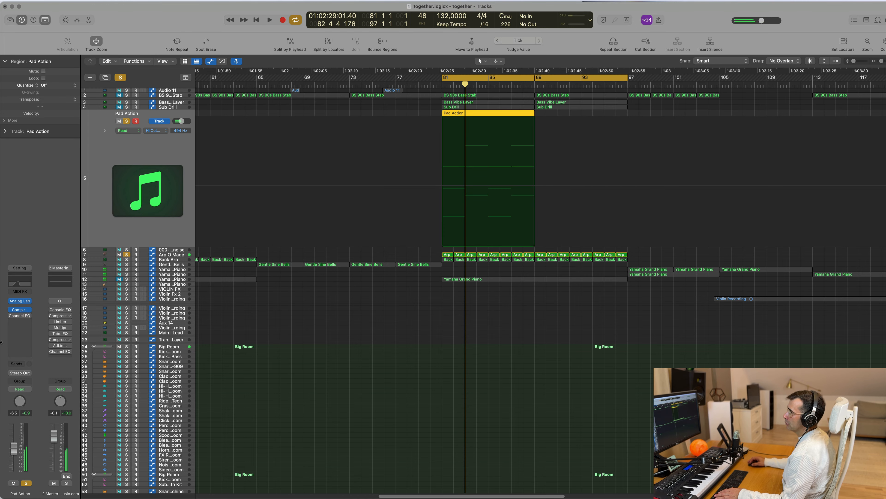
key(space)
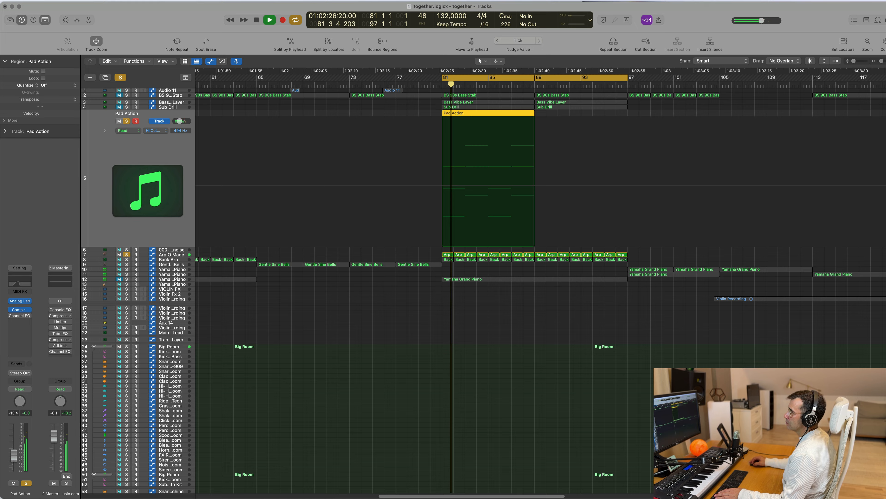
Step: Replace the Pad Action instrument with a stereo Alchemy and load the Perfect Pad 02 preset from the Pads category
click(28, 302)
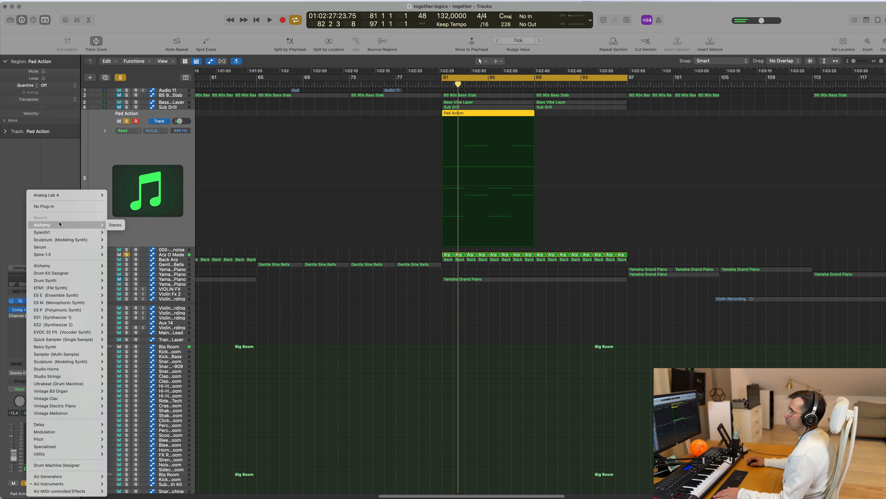
click(116, 225)
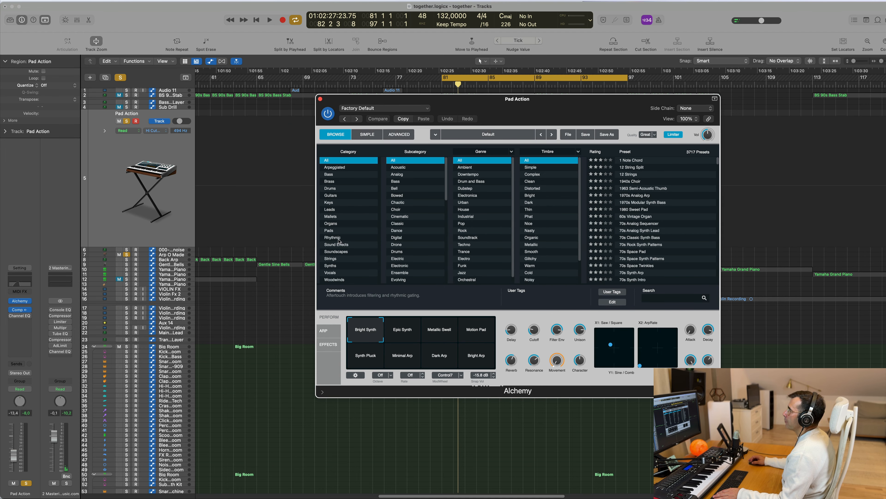
click(330, 231)
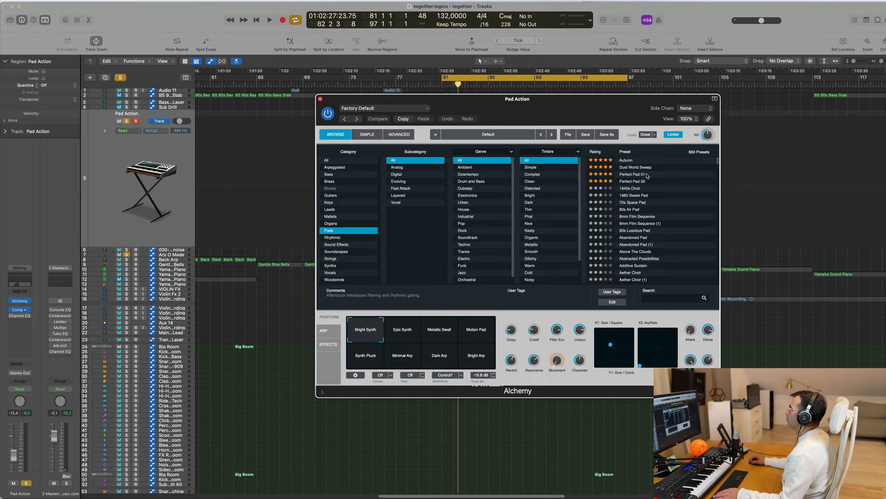
click(633, 183)
key(space)
drag(571, 100, 452, 155)
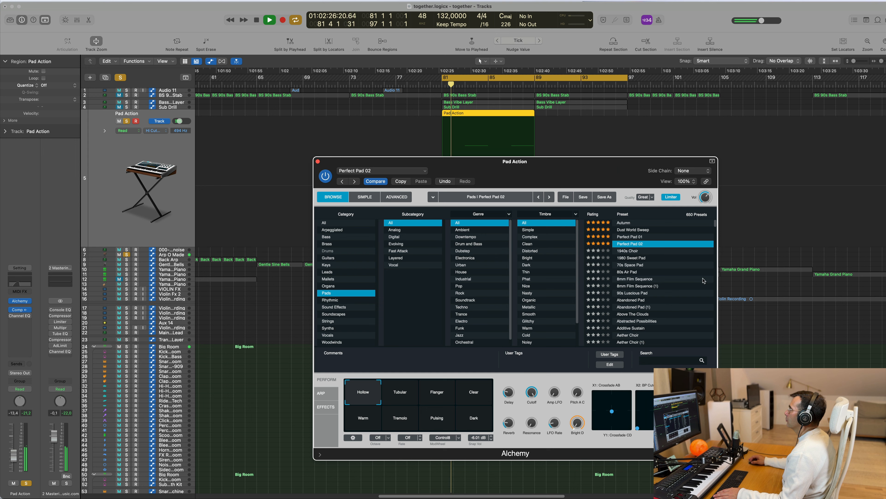
Step: Load the Perfect Pad 01 preset in Alchemy, try its performance variations, and choose Gentle
click(634, 237)
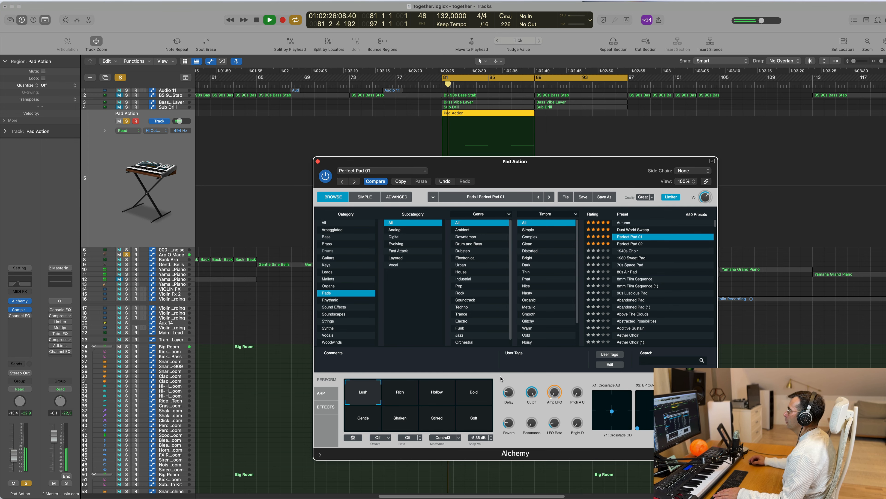
click(476, 390)
click(429, 398)
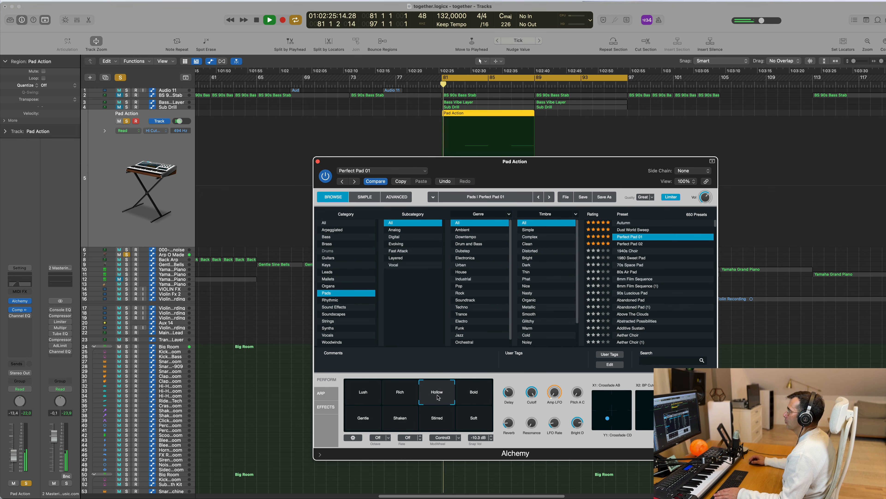
click(360, 422)
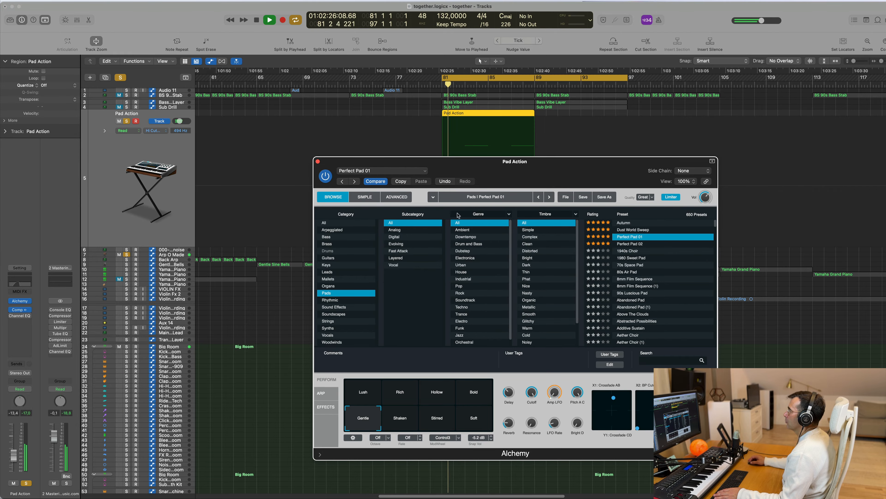
drag(329, 161, 304, 157)
click(292, 156)
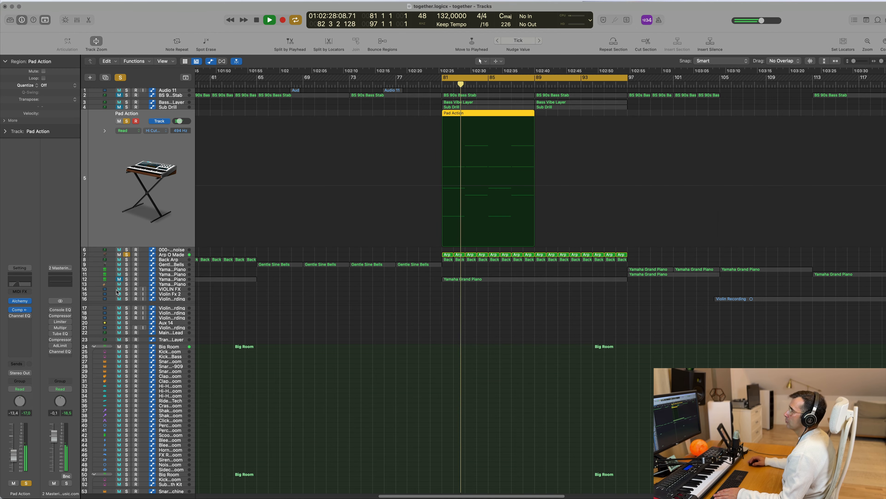
Step: Set the Pad Action volume to -14.8 dB and transpose all notes in its bar 81 region down one octave
drag(13, 453, 14, 456)
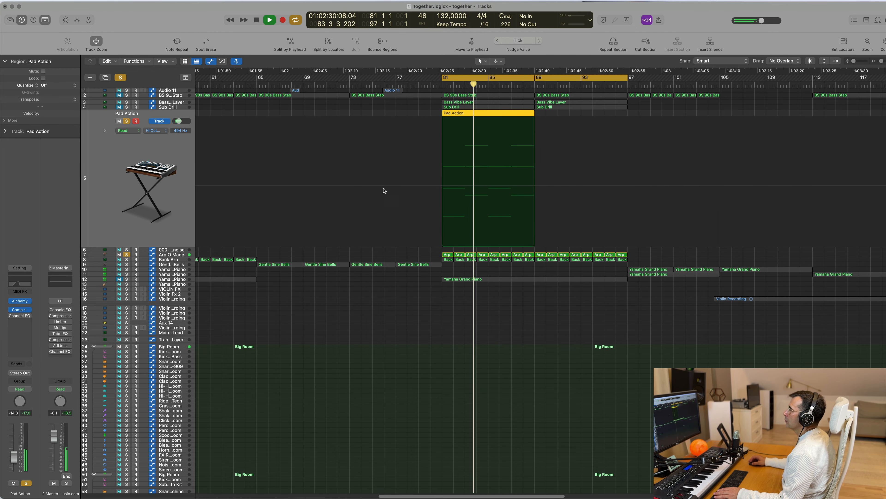
key(Return)
double_click(500, 113)
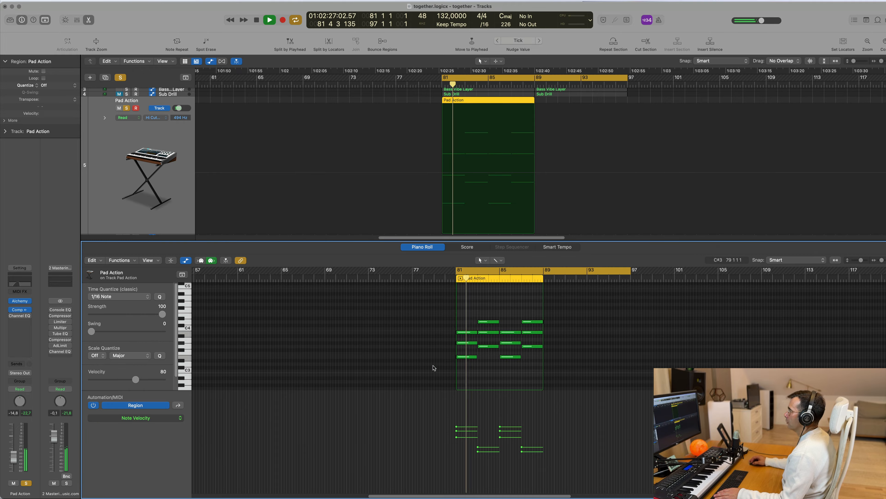
key(super+a)
key(alt+shift+Down)
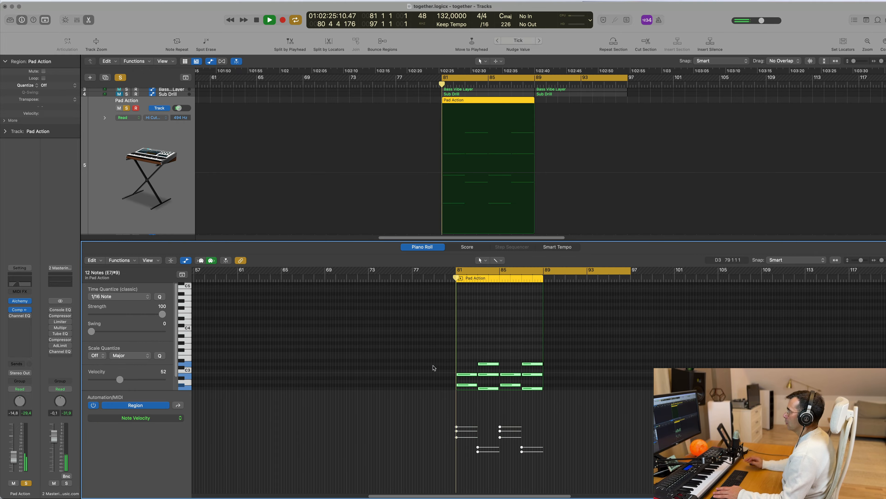
Step: Return to the full track view and audition the loop from bar 81 with the lowered pad
key(x)
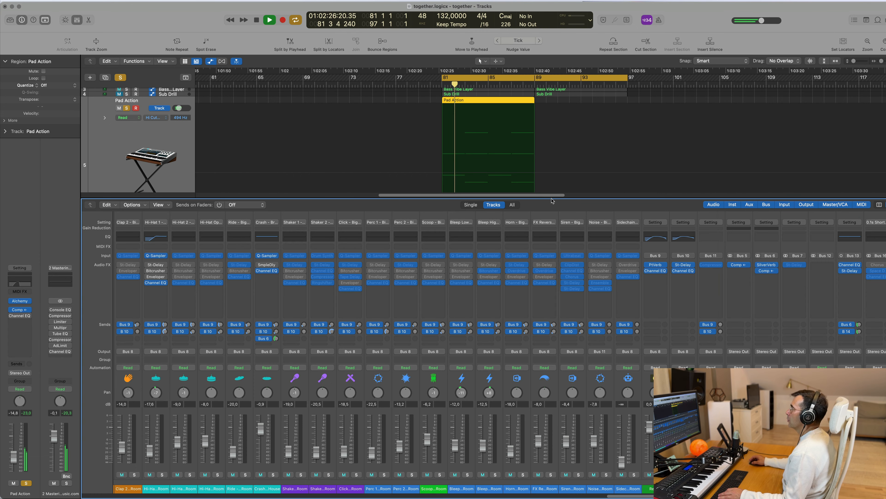
key(x)
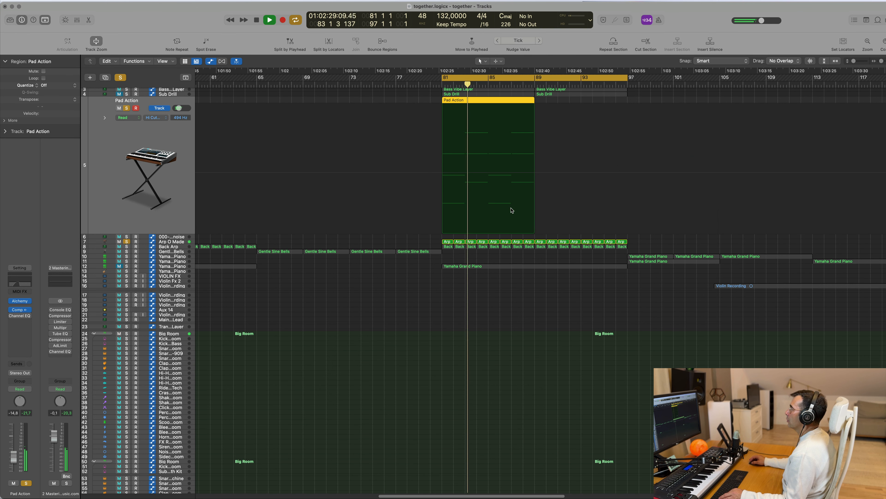
scroll(518, 215, up, 3)
key(space)
key(space)
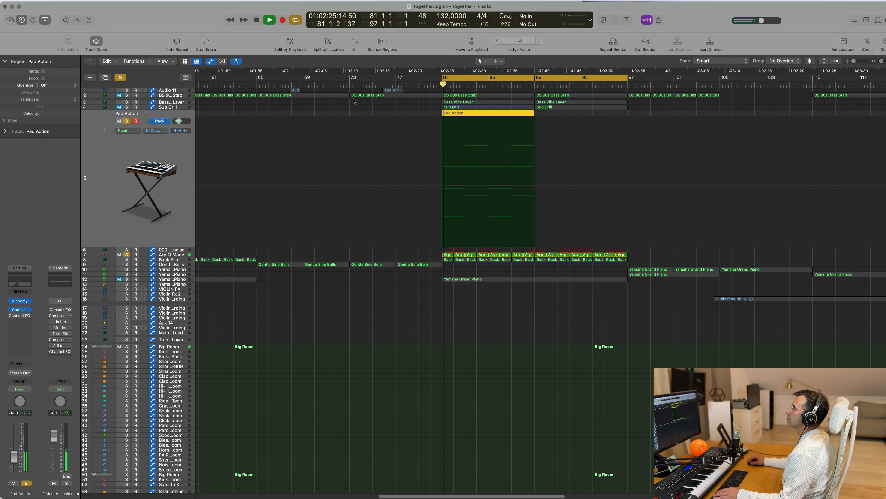
key(space)
key(space)
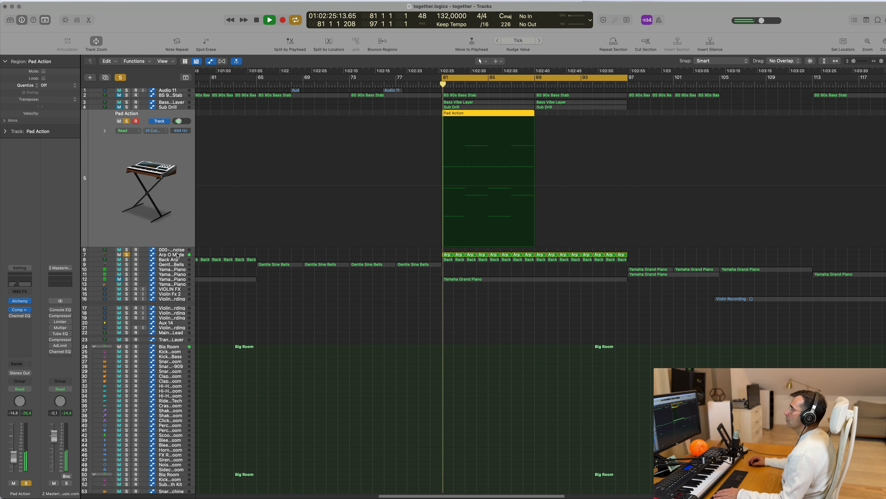
Step: Open the Arp O Made regions in the Piano Roll and examine the arpeggio while playing from bar 81
click(171, 255)
key(space)
key(space)
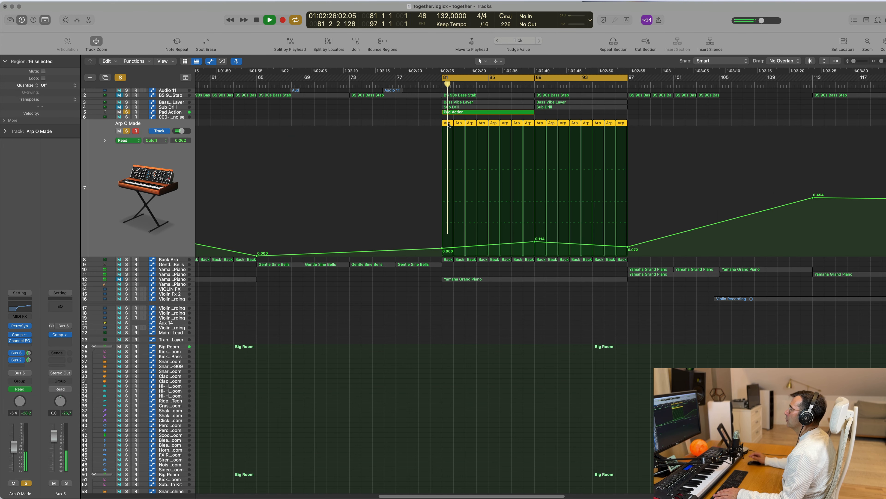
double_click(449, 126)
scroll(470, 345, up, 10)
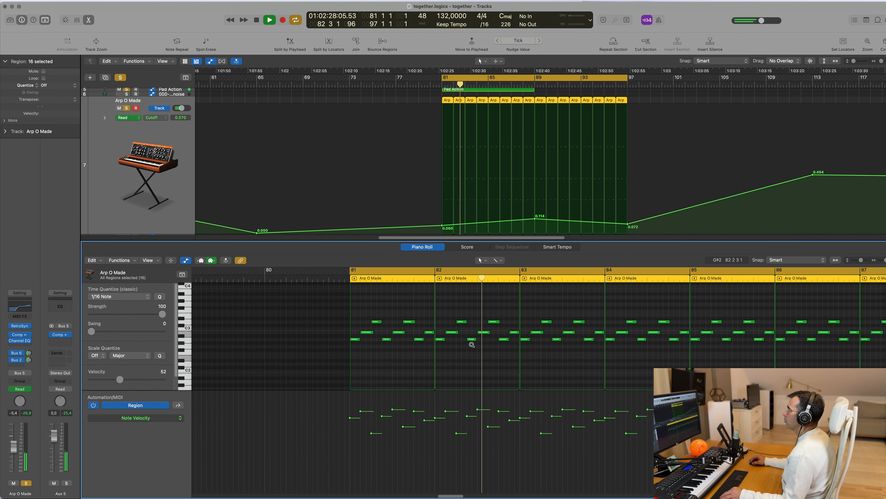
scroll(473, 347, down, 1)
key(space)
key(space)
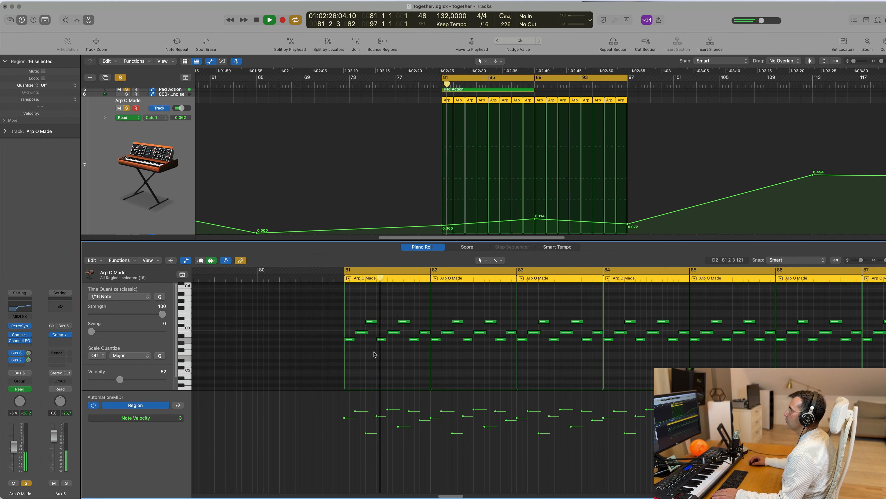
Step: Thin out the bar 81 arpeggio by deleting its first two B2 notes and the low note on beat 4
click(362, 332)
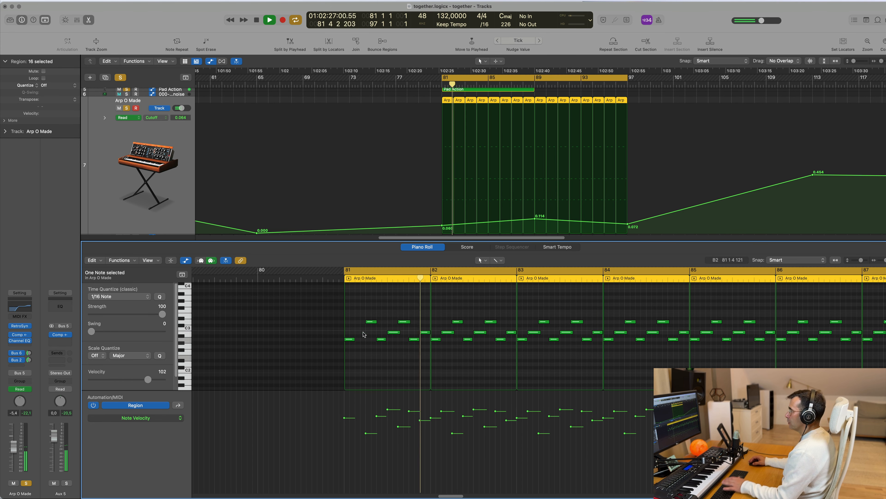
key(space)
key(space)
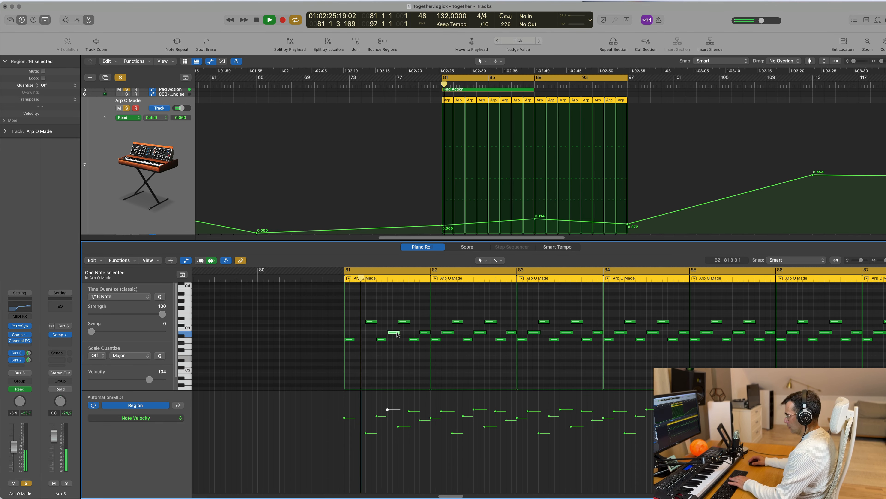
key(Delete)
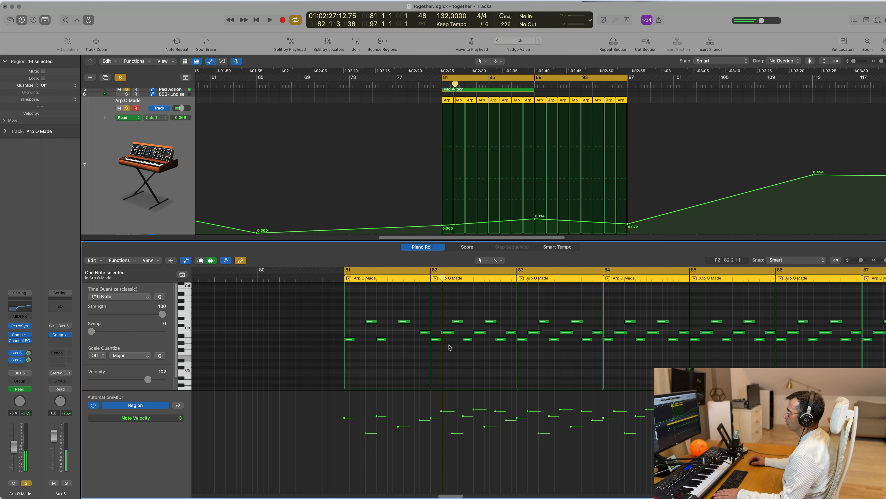
Step: Delete the Arp O Made regions between bars 82 and 97, keeping only the bar 81 region, and restart the loop
click(684, 93)
click(459, 100)
key(Delete)
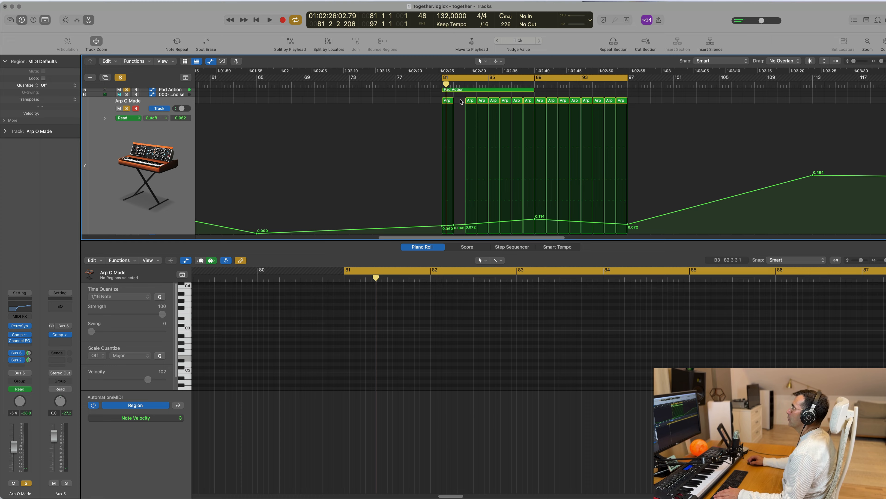
drag(460, 104, 625, 104)
key(Delete)
key(space)
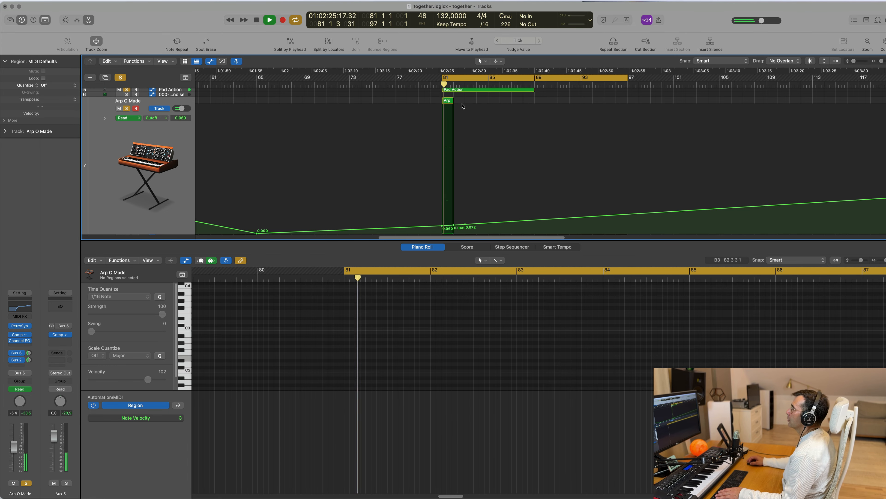
Step: Repeat the Arp O Made region at bar 81 until copies fill bars 81 to 89, and restart playback
click(449, 101)
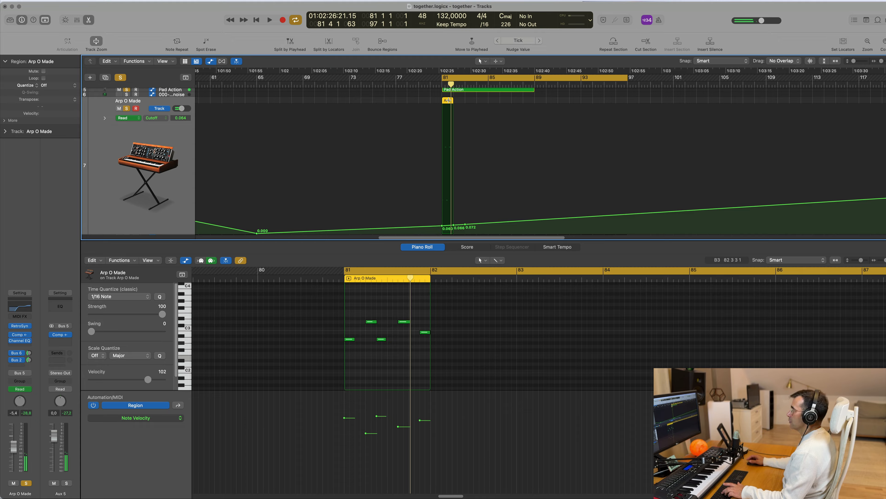
key(super+r)
key(super+r)
key(super+r)
key(super+r)
key(super+r)
key(super+r)
key(super+r)
key(space)
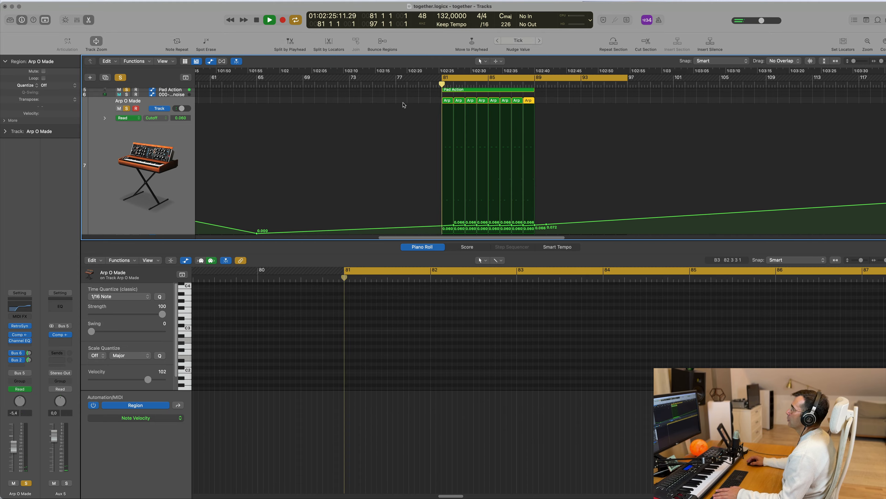
Step: Close the editor, simplify the Arp O Made Cutoff automation across bars 81 to 89 into one gently falling line, and replay the loop
key(x)
key(x)
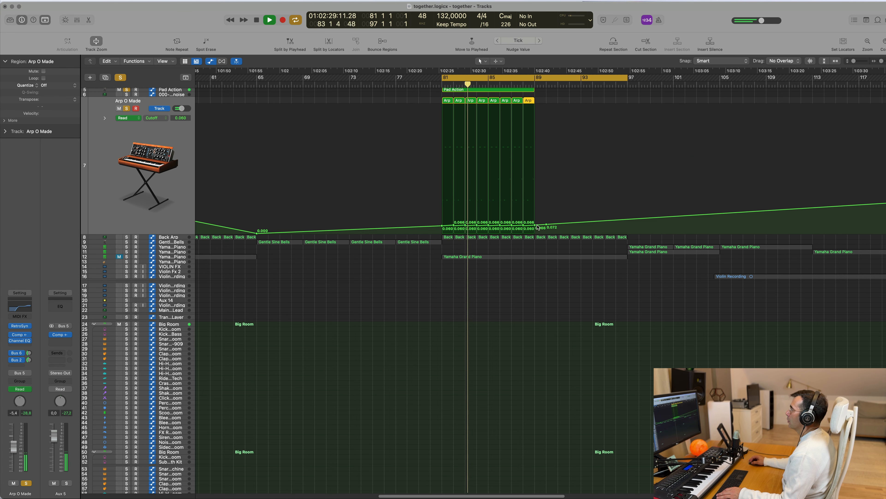
drag(513, 229, 535, 228)
scroll(554, 191, up, 3)
key(space)
Step: Open the Pad Action track's Alchemy instrument and examine its Perfect Pad 01 settings while the loop plays
key(space)
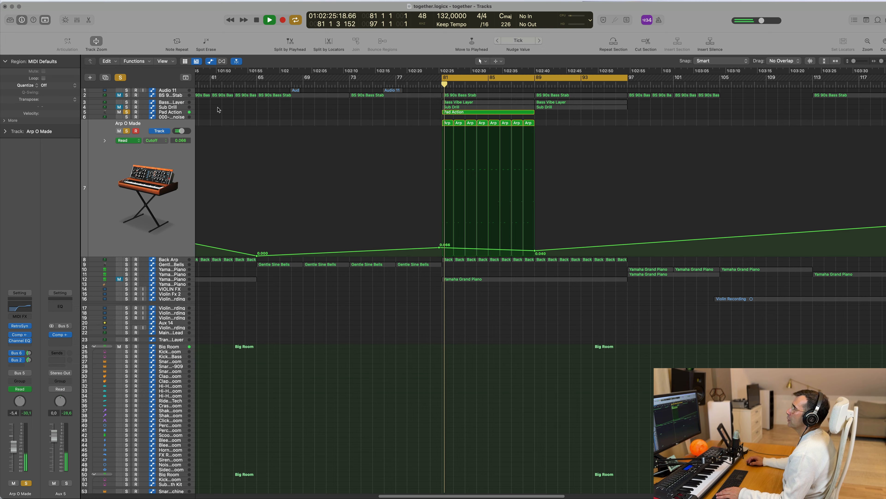
click(182, 113)
key(space)
key(space)
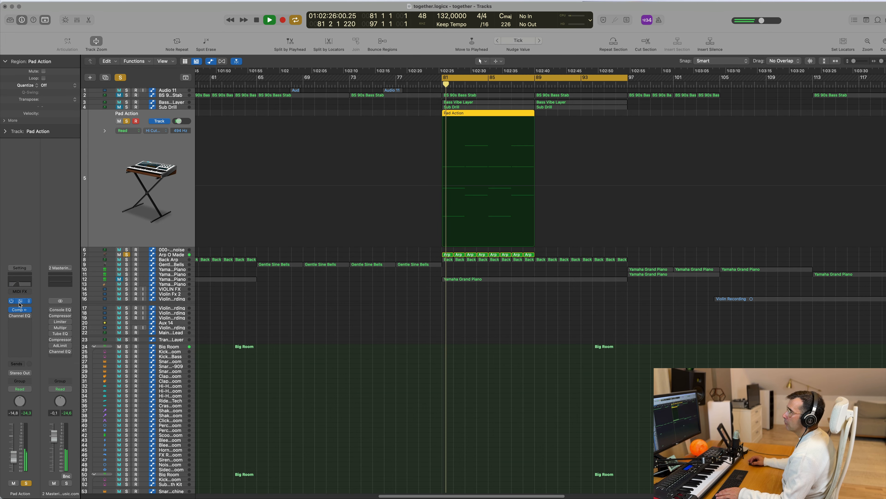
click(19, 301)
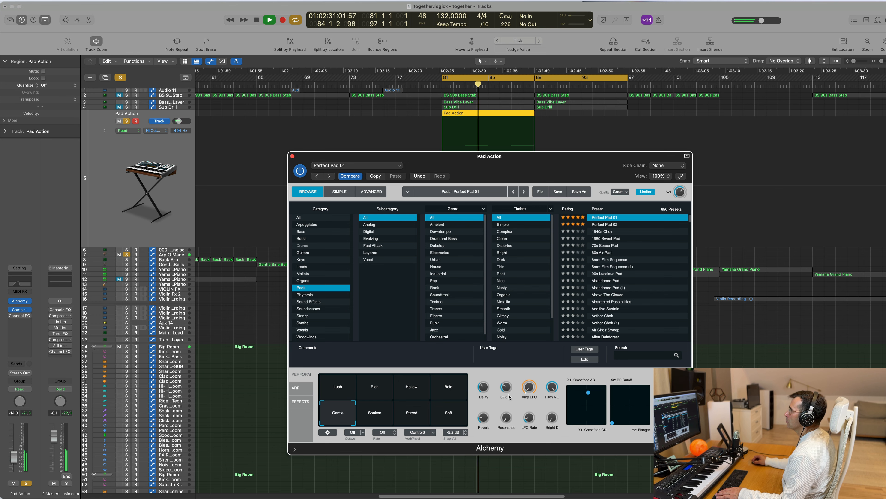
click(293, 157)
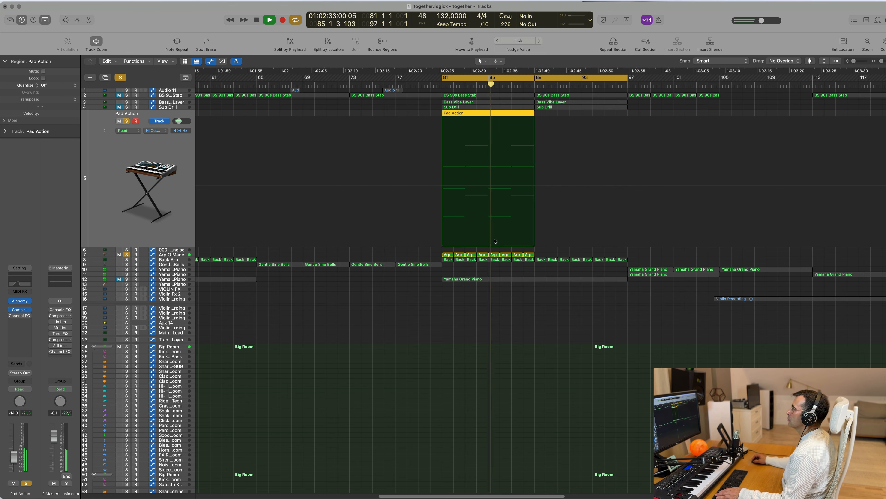
Step: Repeat the Pad Action and Arp O Made regions from bars 81–89 into bars 89–97 and restart the loop
scroll(603, 126, left, 3)
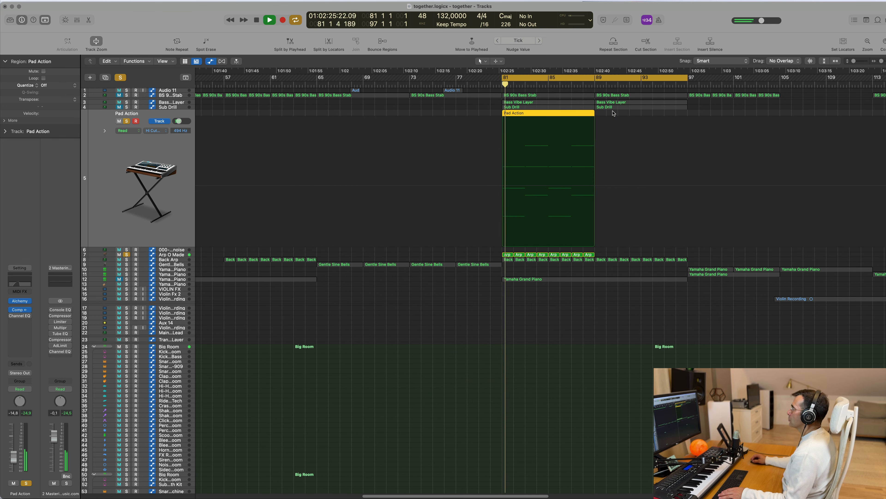
drag(612, 111, 502, 255)
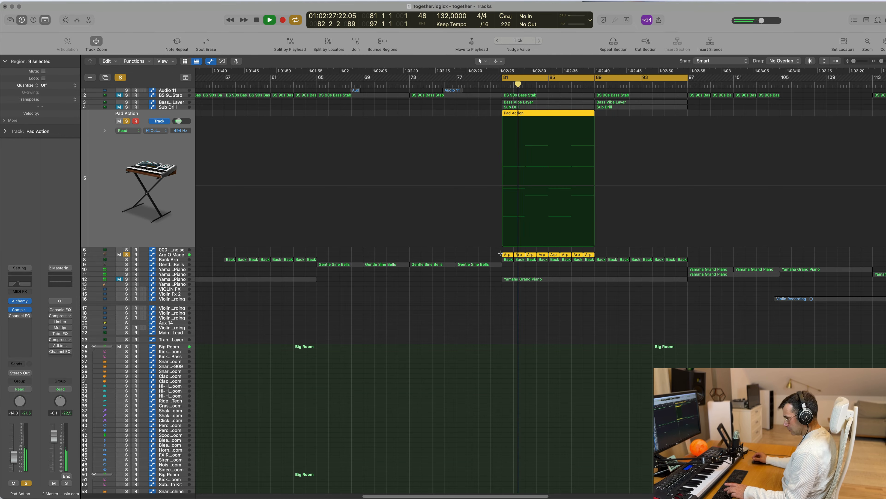
key(super+r)
key(super+Left)
key(super+Left)
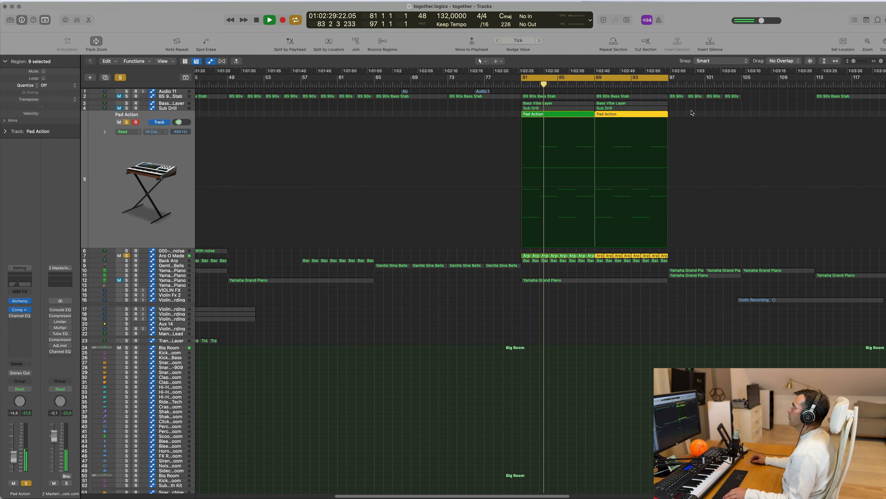
key(space)
Step: Replace the Sub Drill track's Sylenth1 instrument with a stereo Alchemy
key(space)
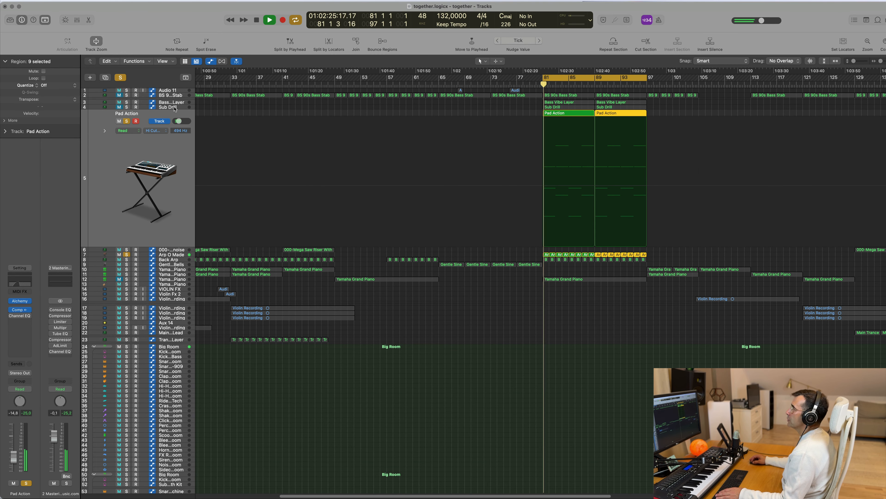
click(171, 107)
key(space)
key(space)
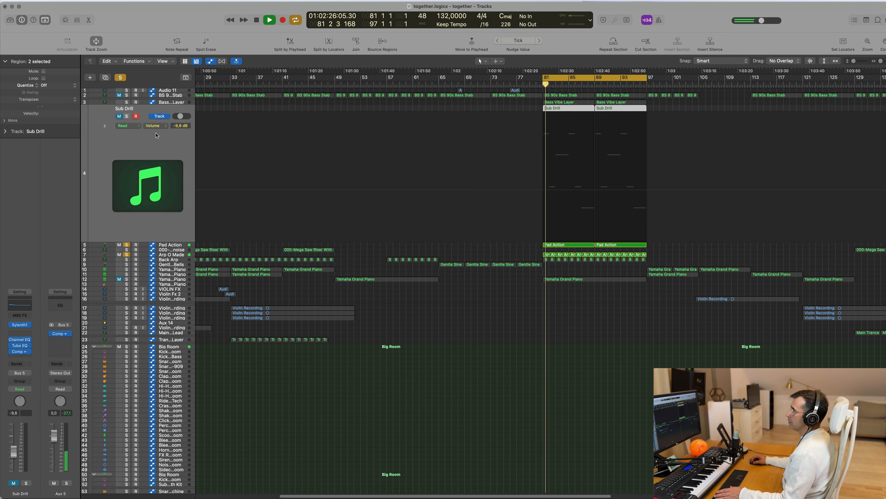
key(space)
key(space)
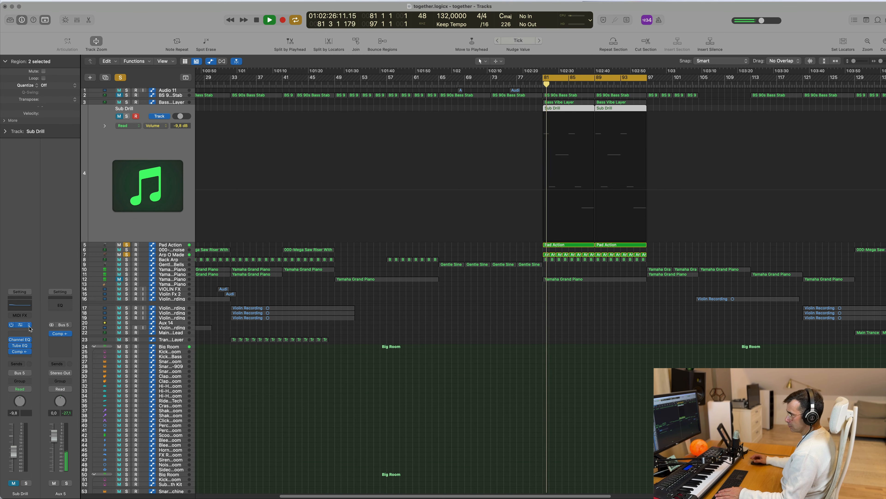
click(30, 325)
mouse_move(84, 224)
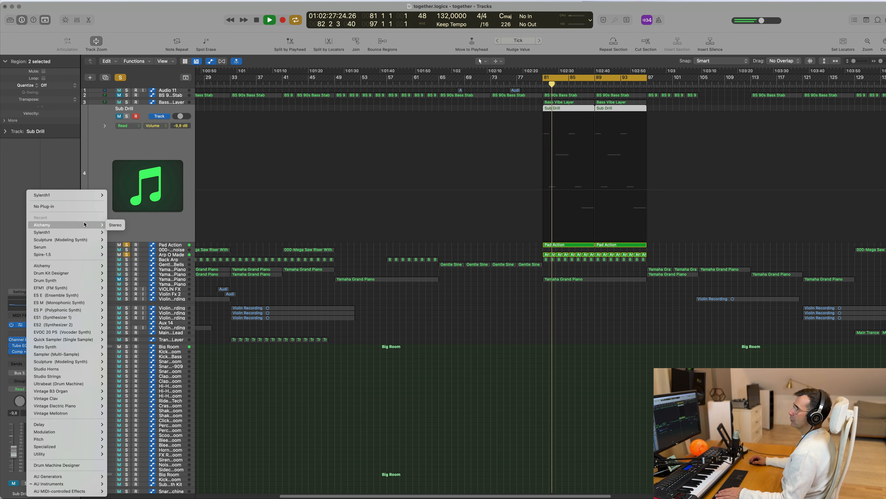
click(115, 225)
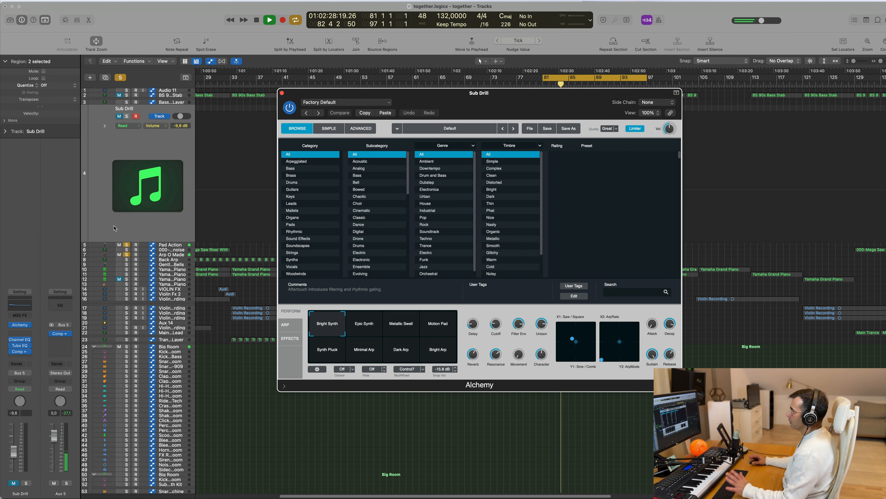
key(space)
Step: Browse Alchemy's Pads category for a suitable Sub Drill preset
drag(514, 111, 460, 133)
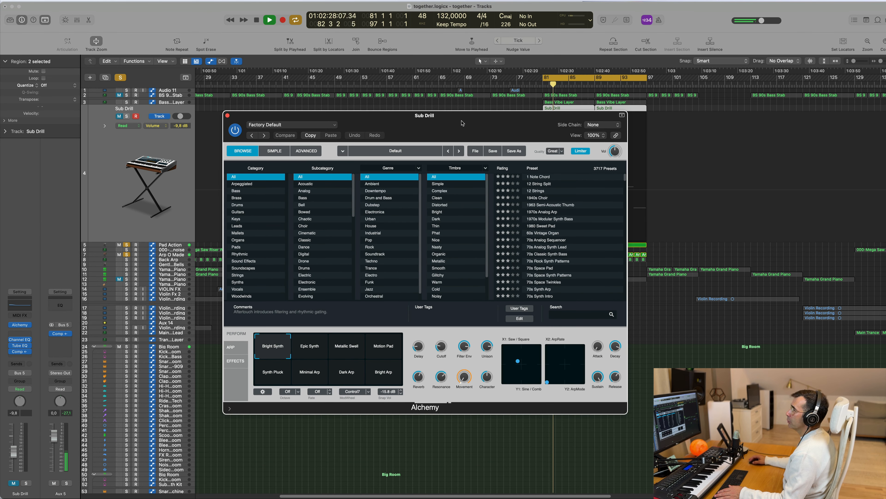
click(237, 247)
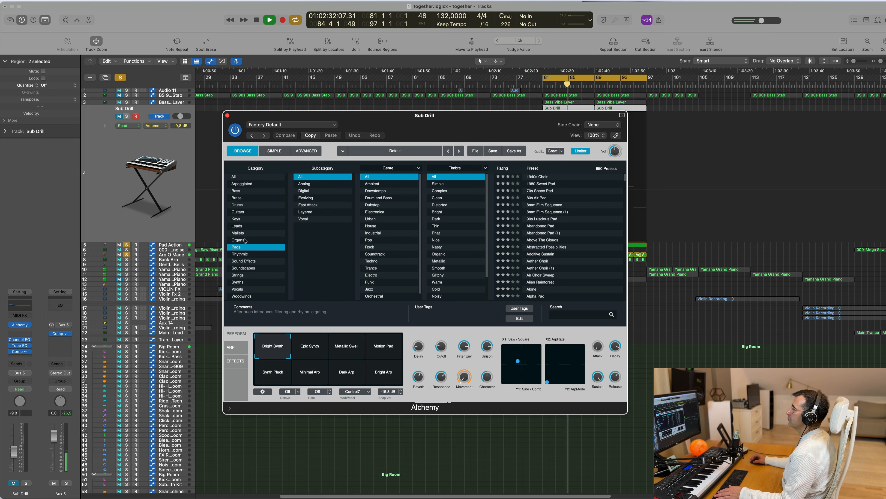
scroll(386, 231, down, 1)
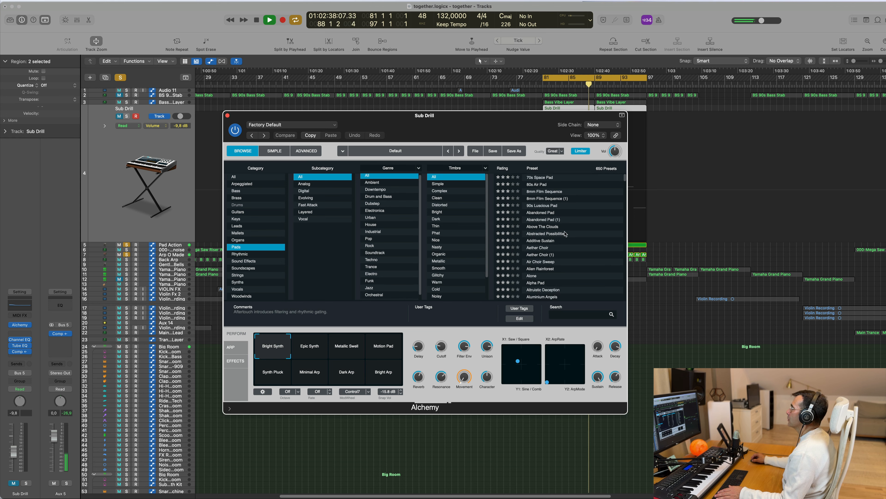
scroll(565, 233, down, 5)
scroll(565, 234, down, 10)
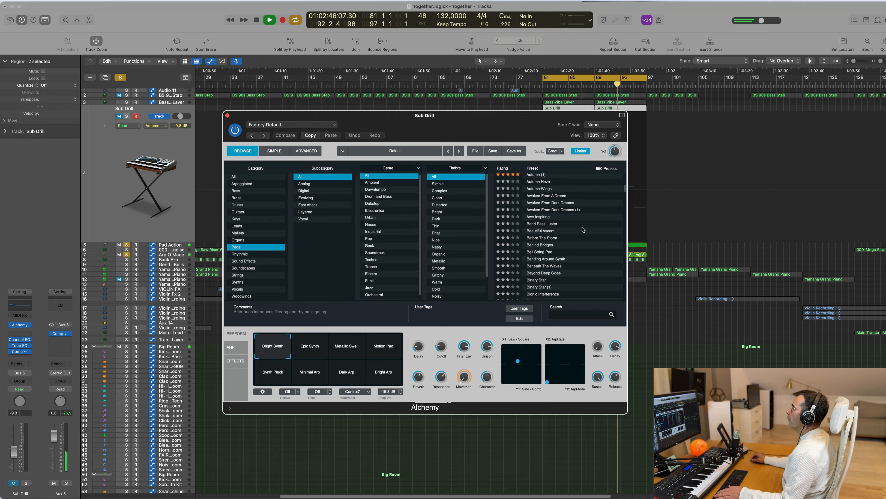
Step: Search Alchemy's Bass category for "bass pad" and load the Finders Keepers preset
click(235, 191)
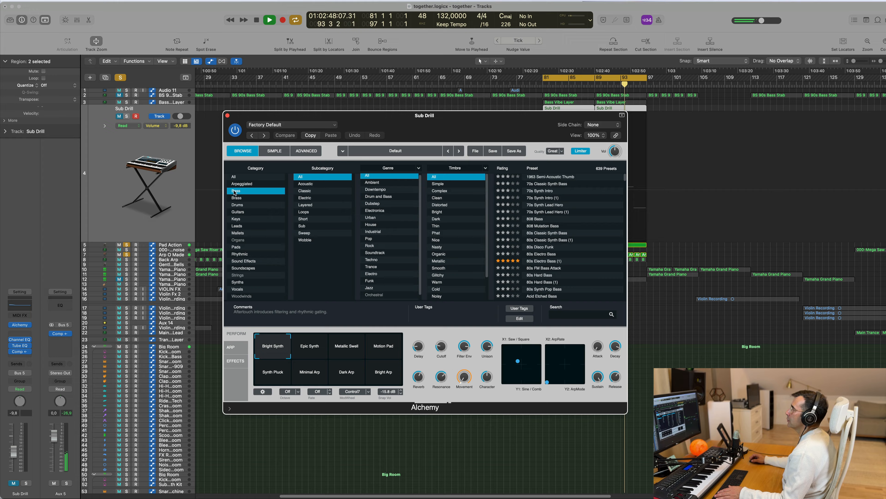
click(575, 314)
text(bass pad)
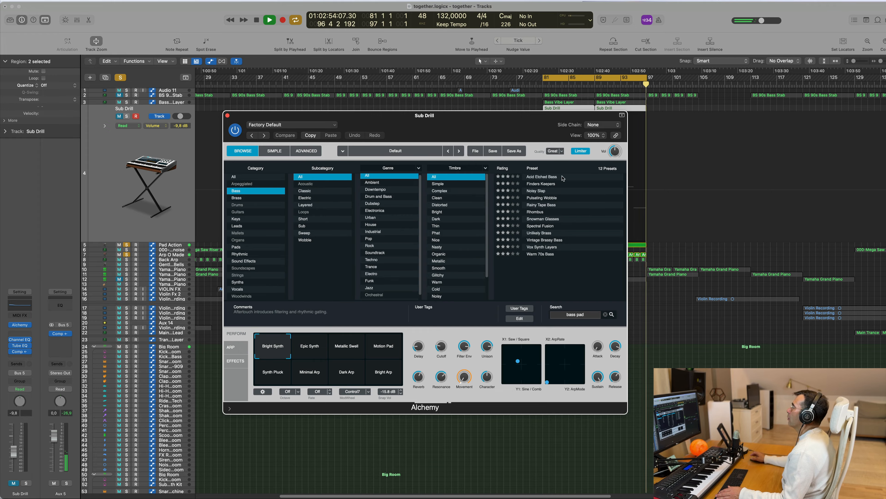
drag(490, 122, 628, 204)
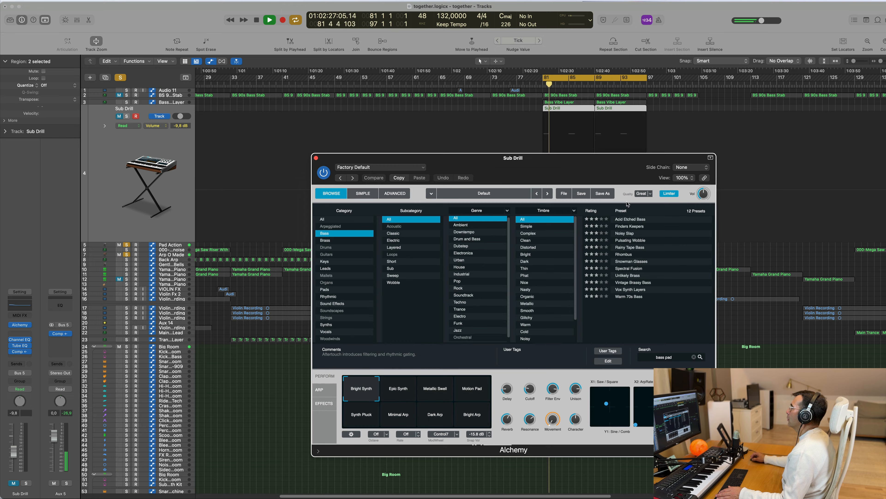
click(634, 227)
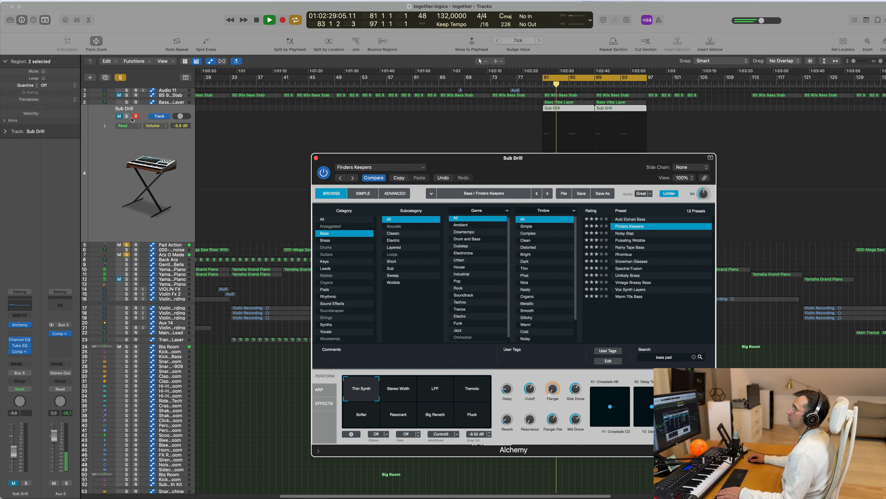
Step: Unmute and solo the Sub Drill track, set its volume to -2.6 dB, and replay the loop
click(119, 115)
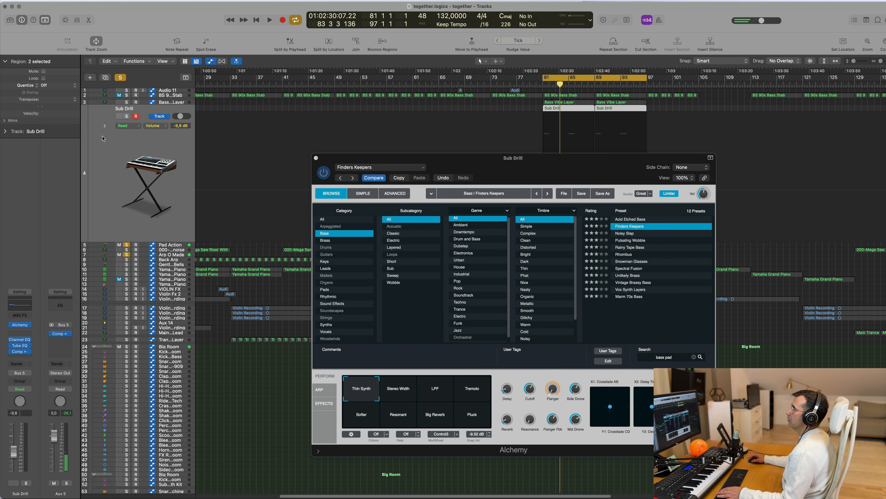
key(space)
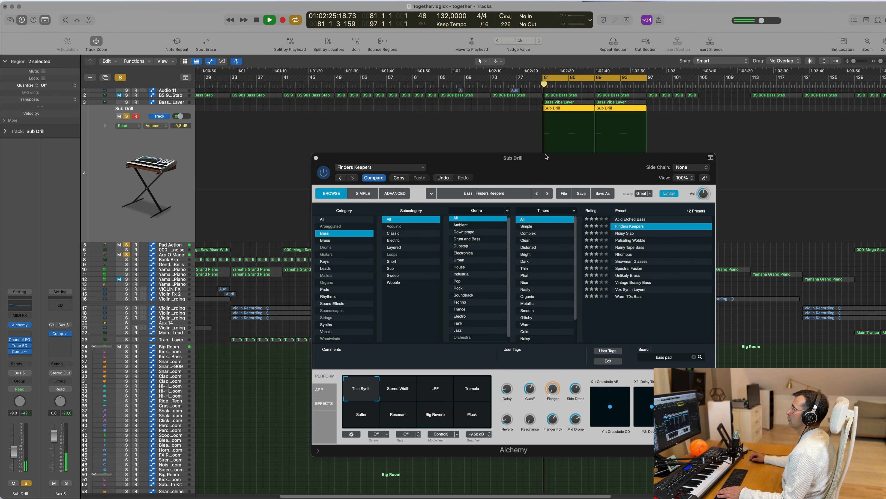
drag(547, 157, 360, 123)
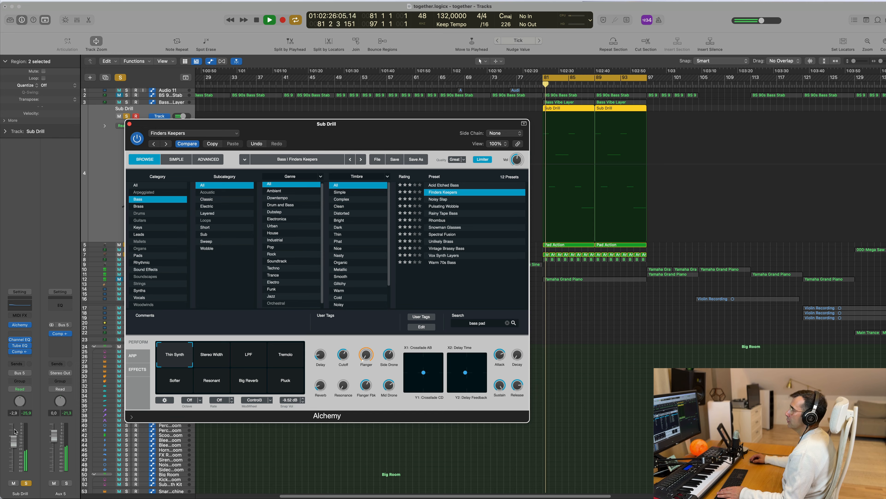
drag(13, 442, 14, 443)
key(space)
key(space)
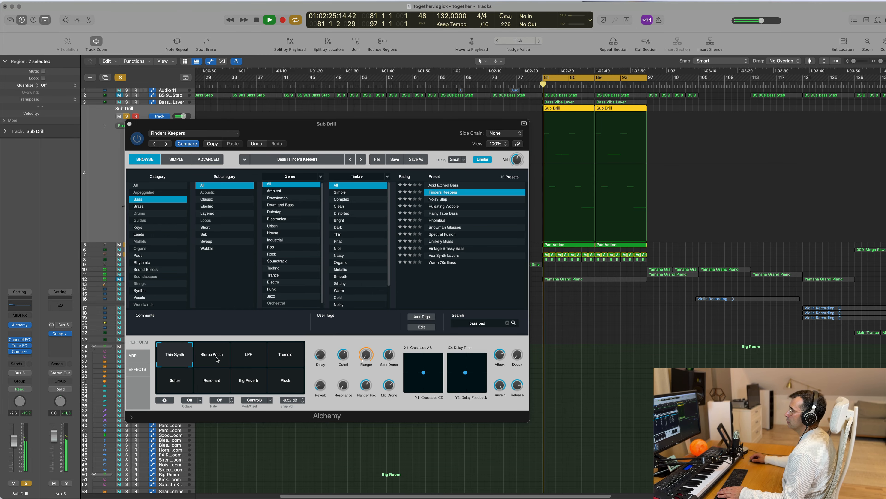
Step: Try the Stereo Width, Tremolo and LPF performance snapshots of Finders Keepers during playback
click(216, 358)
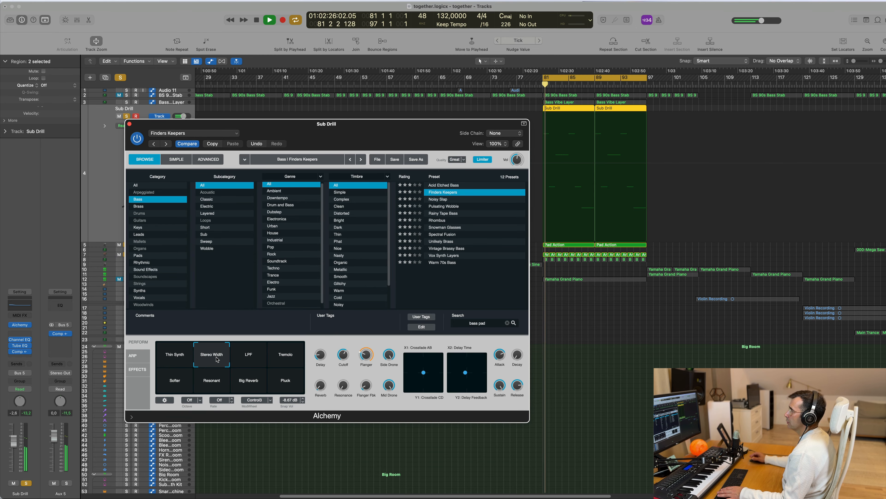
click(274, 358)
click(248, 358)
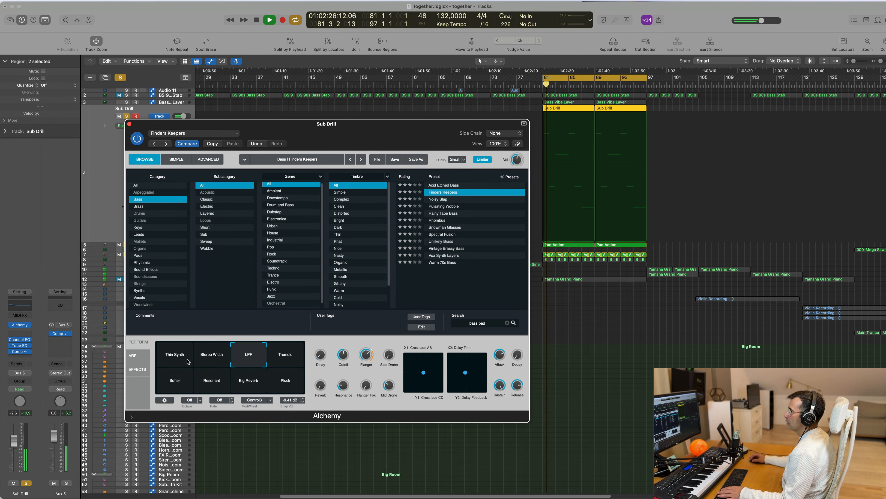
Step: Open the Sub Drill regions in the Piano Roll and try all their notes one octave higher
key(e)
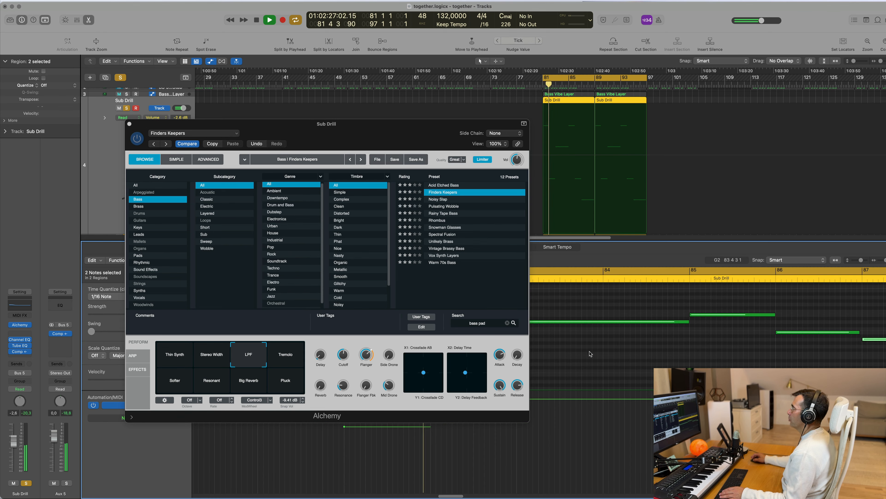
scroll(614, 361, down, 3)
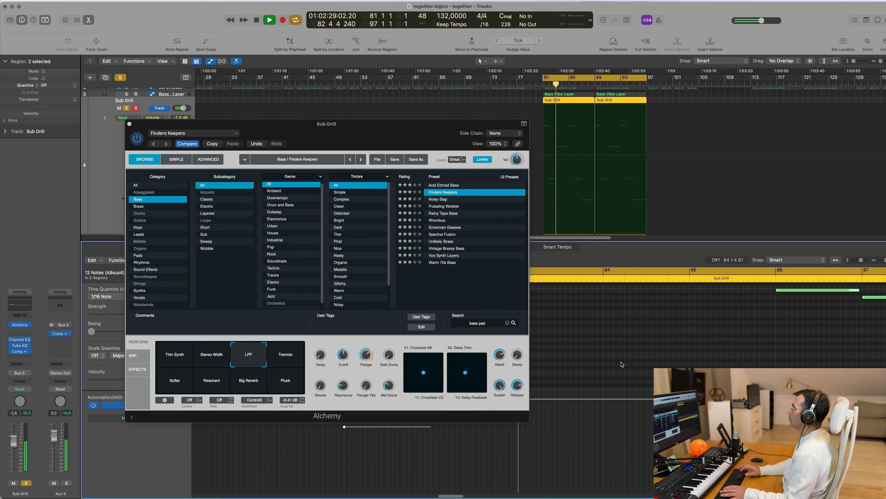
key(Return)
drag(380, 137, 458, 196)
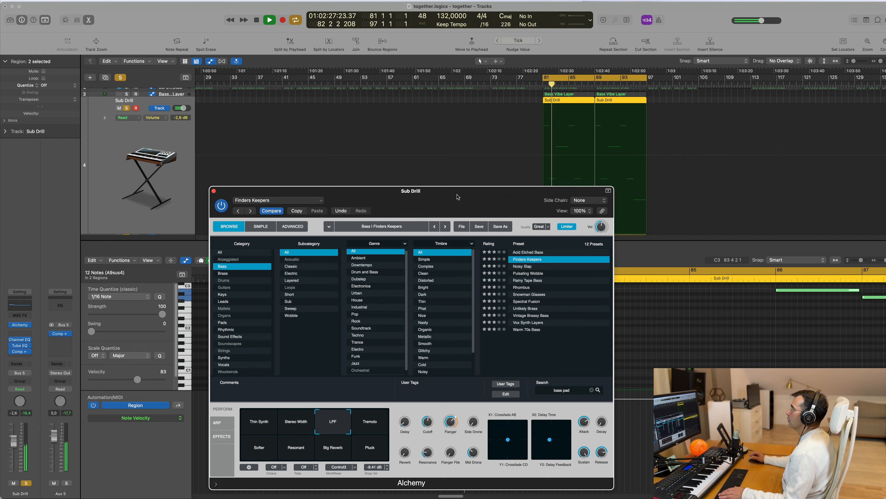
Step: Return Alchemy to the Thin Synth snapshot and transpose the selected Sub Drill notes down one octave
click(259, 419)
key(space)
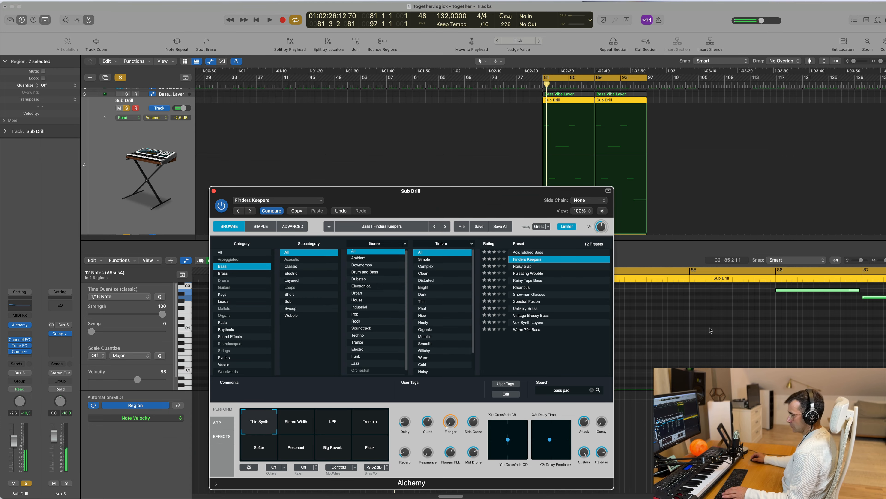
key(alt+shift+Down)
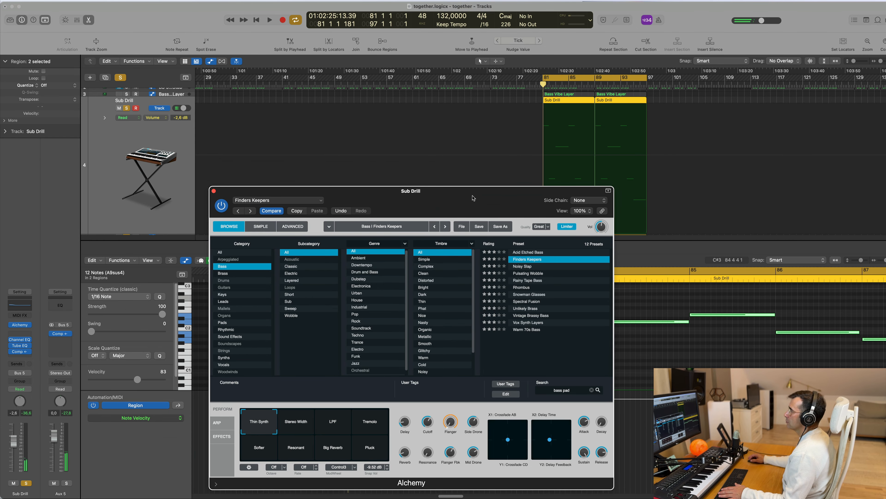
Step: Set the Sub Drill track volume to +0.1 dB and play the loop from bar 81
drag(473, 198, 439, 186)
key(space)
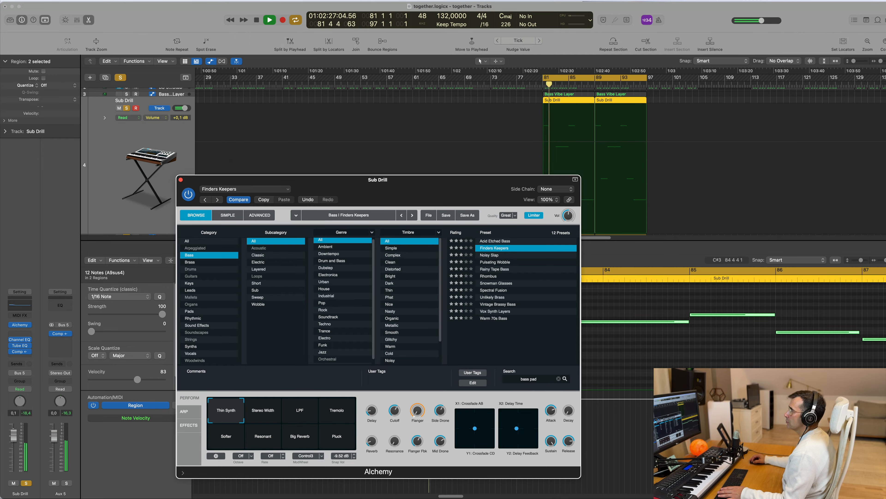
Step: Try the Noisy Slap, Pulsating Wobble, Rainy Tape Bass, Rhombus and Snowman Glasses bass presets in Alchemy during loop playback
click(14, 428)
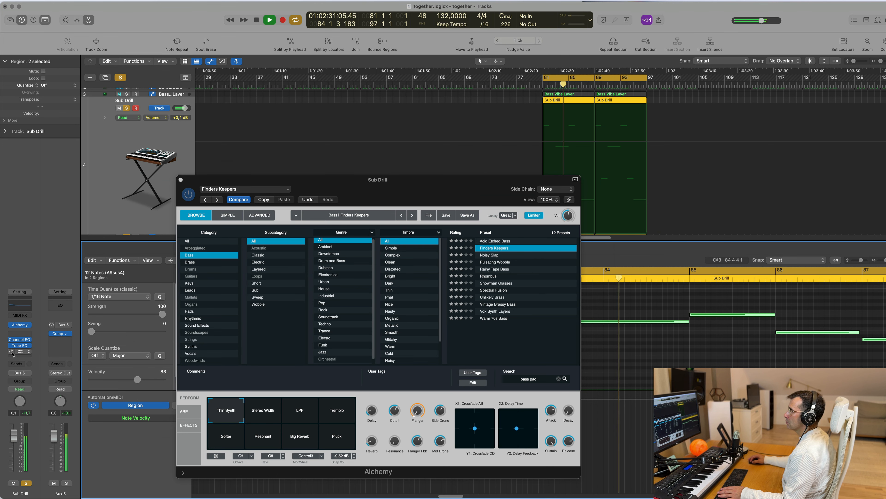
drag(442, 184, 341, 171)
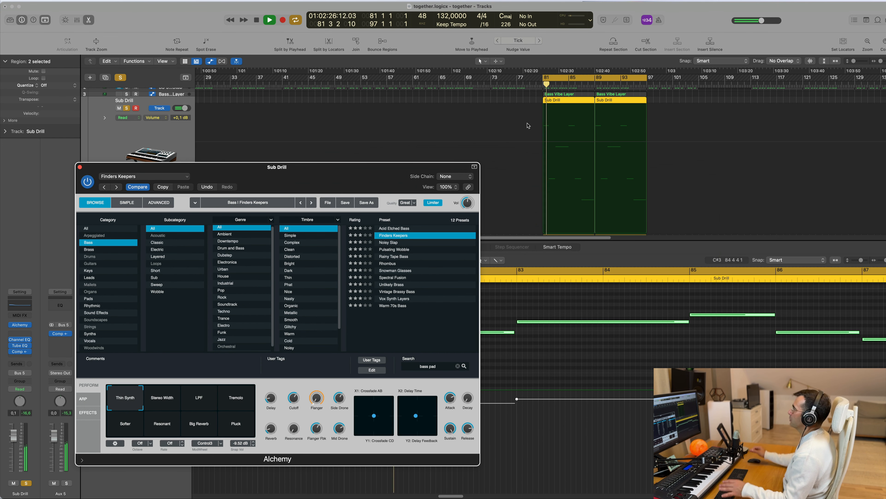
drag(377, 172, 489, 144)
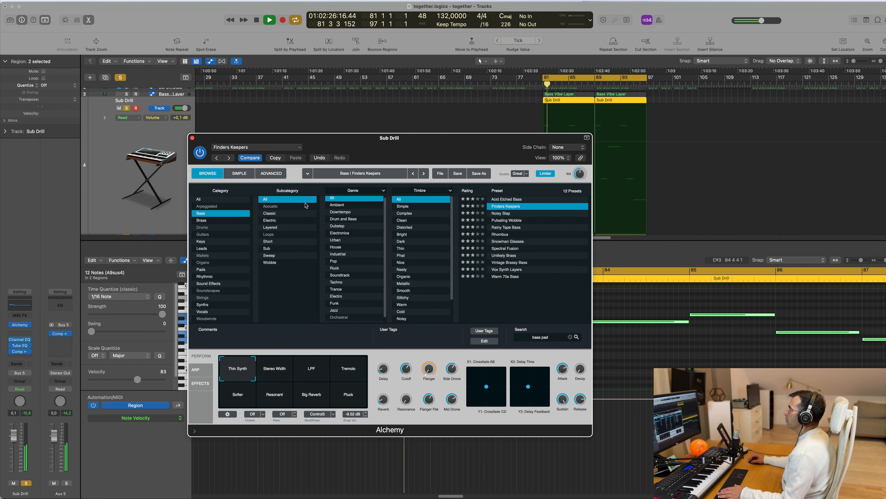
click(503, 214)
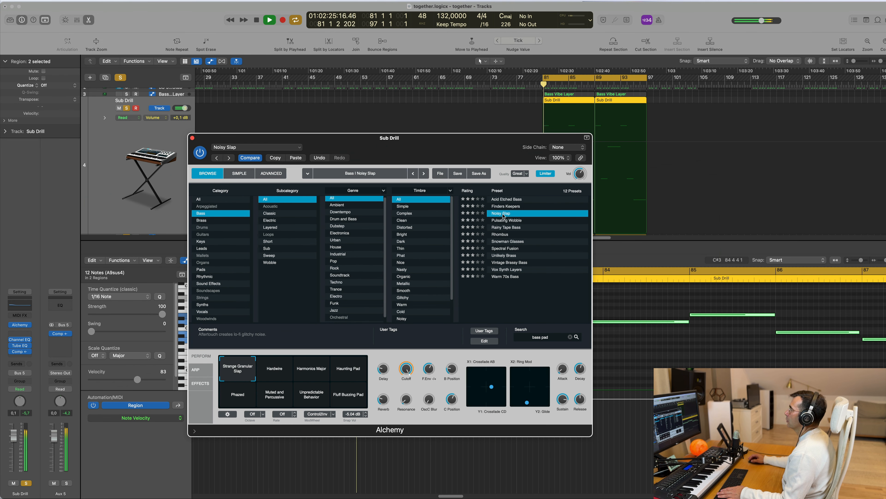
click(510, 221)
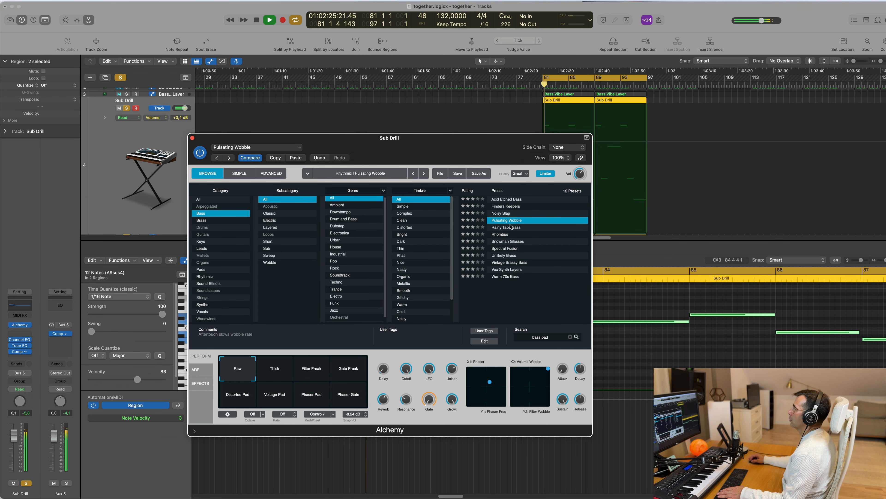
click(509, 228)
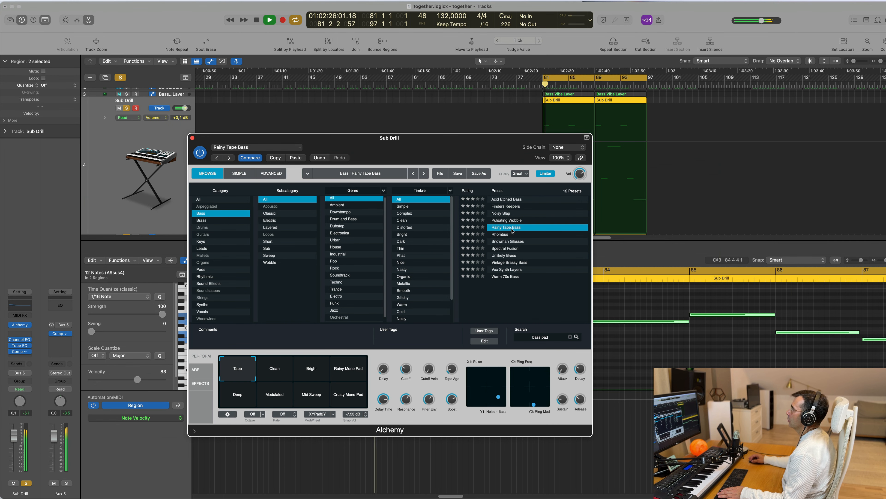
click(502, 234)
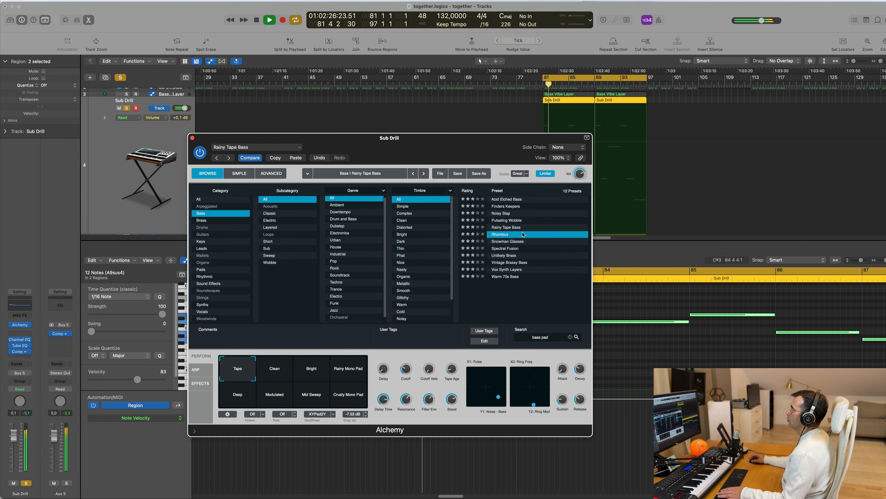
click(514, 242)
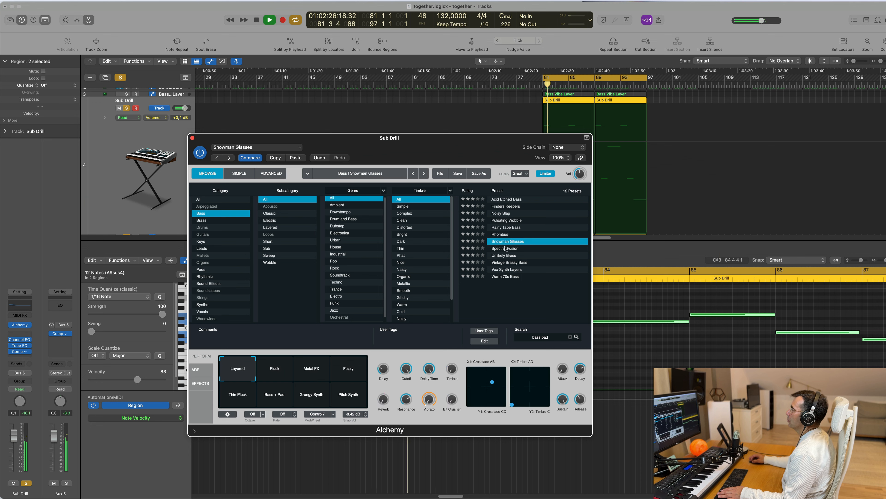
Step: Try the Spectral Fusion, Unlikely Brass, Vintage Brassy Bass and Vox Synth Layers presets in Alchemy
key(Down)
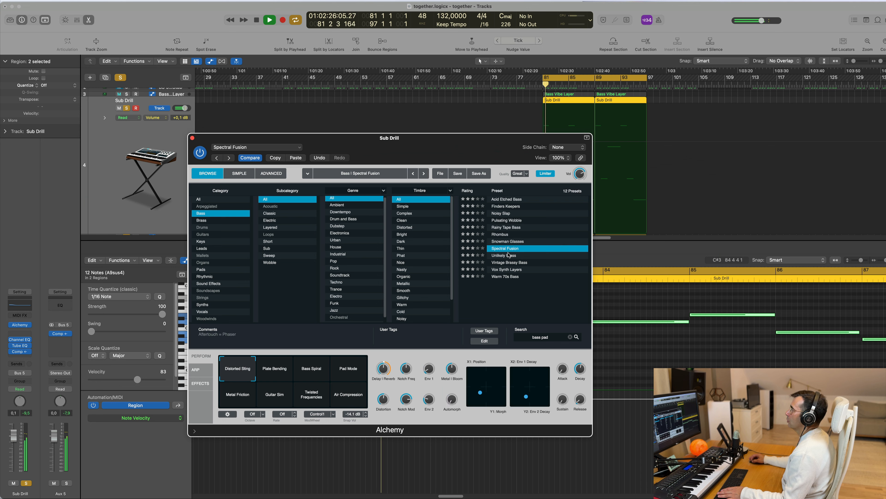
click(512, 256)
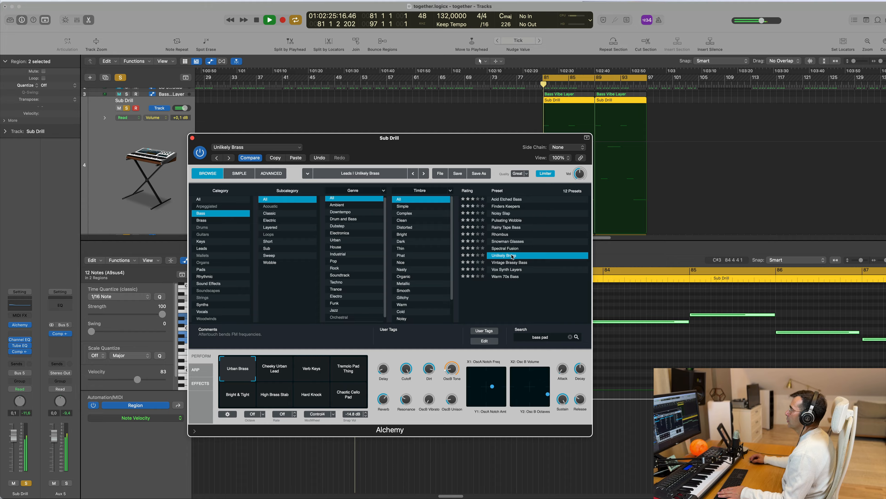
click(512, 263)
key(space)
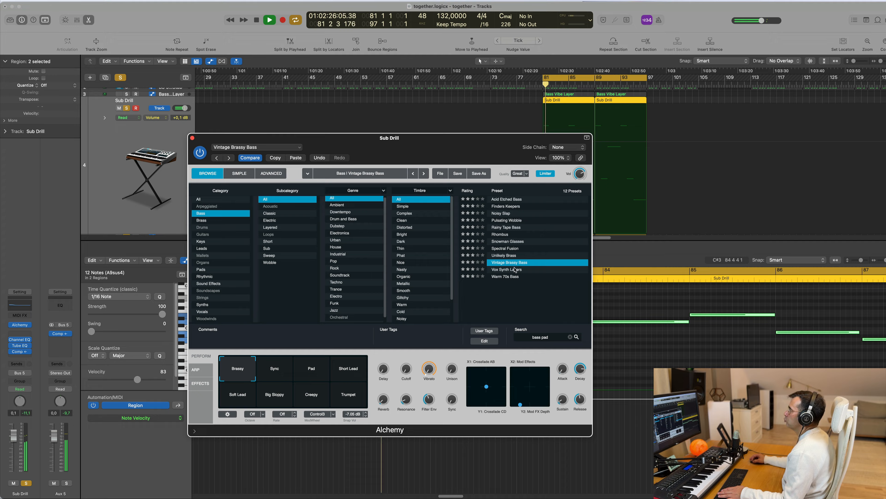
click(515, 270)
key(space)
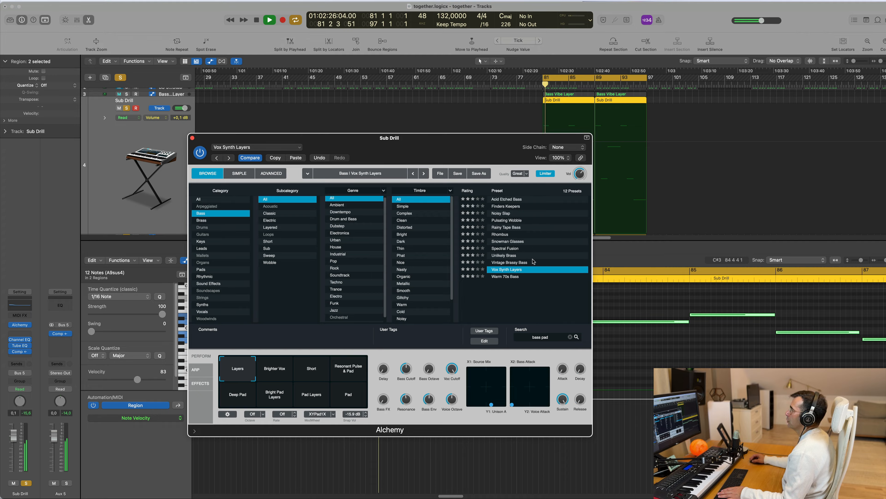
Step: Load the Warm 70s Bass preset and try its Warm Chorus, Slight Noise, Washed and Vintage Bass snapshots
key(Down)
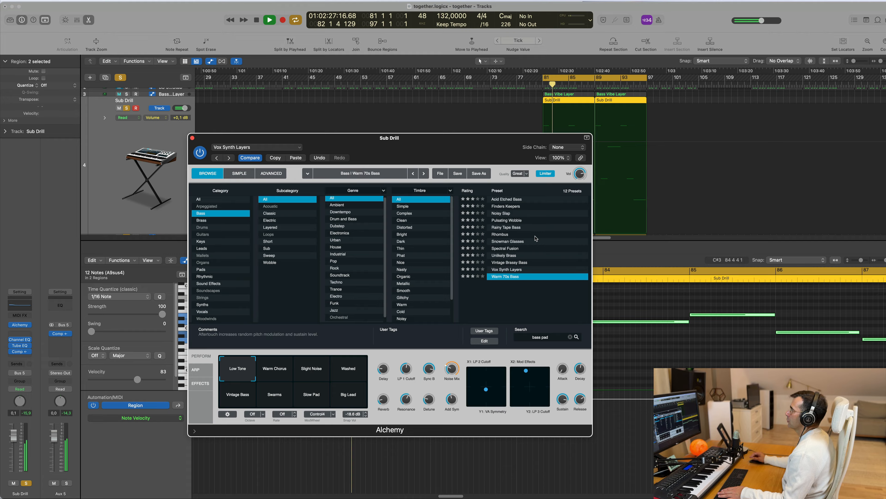
click(278, 373)
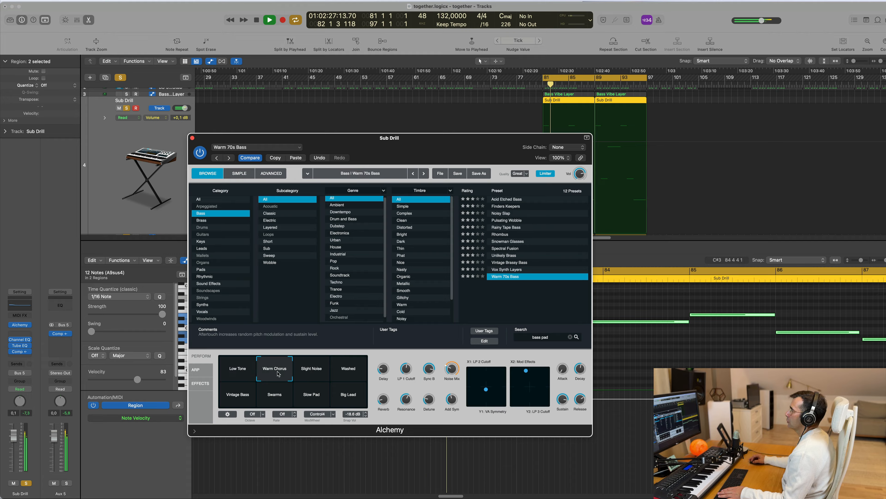
key(space)
click(312, 372)
click(341, 372)
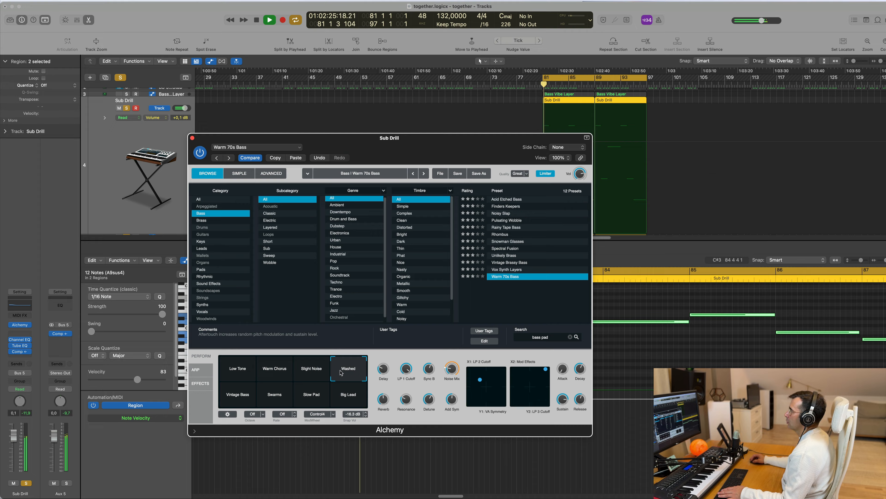
click(255, 393)
Step: Try Acid Etched Bass, return Alchemy to the Finders Keepers preset, and close the plug-in window and Piano Roll
click(511, 199)
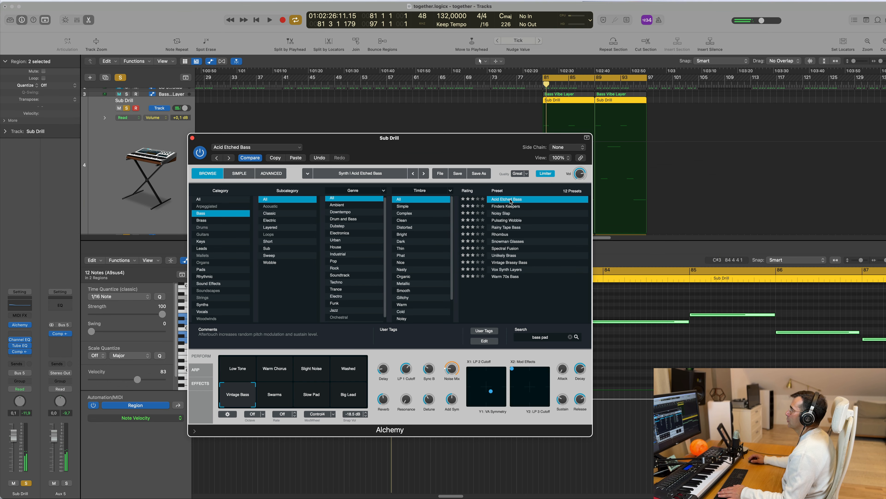
key(space)
click(508, 207)
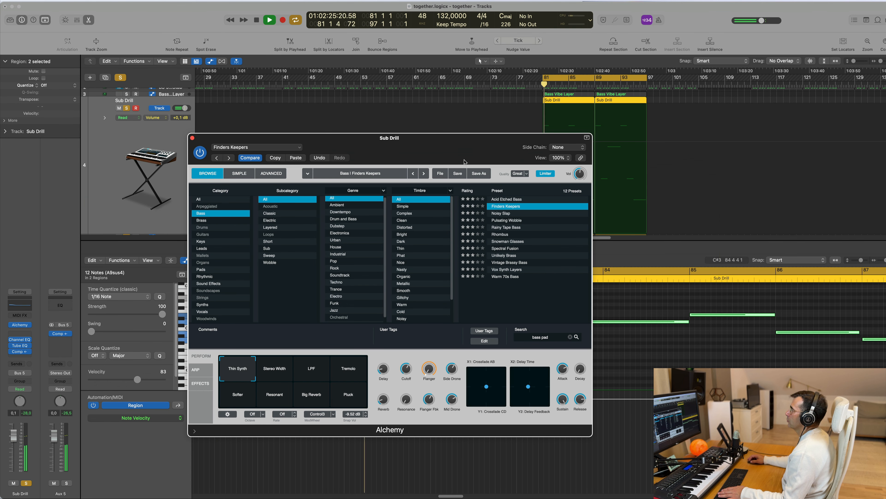
drag(464, 161, 618, 187)
click(347, 164)
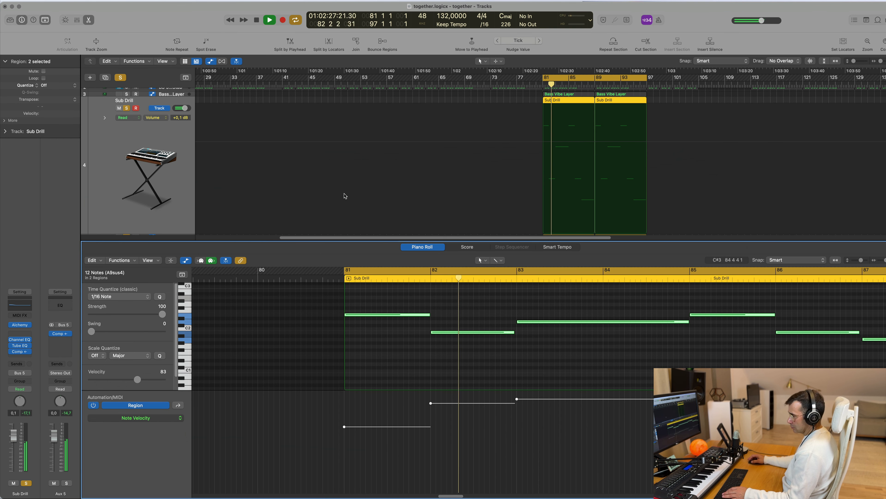
key(x)
key(x)
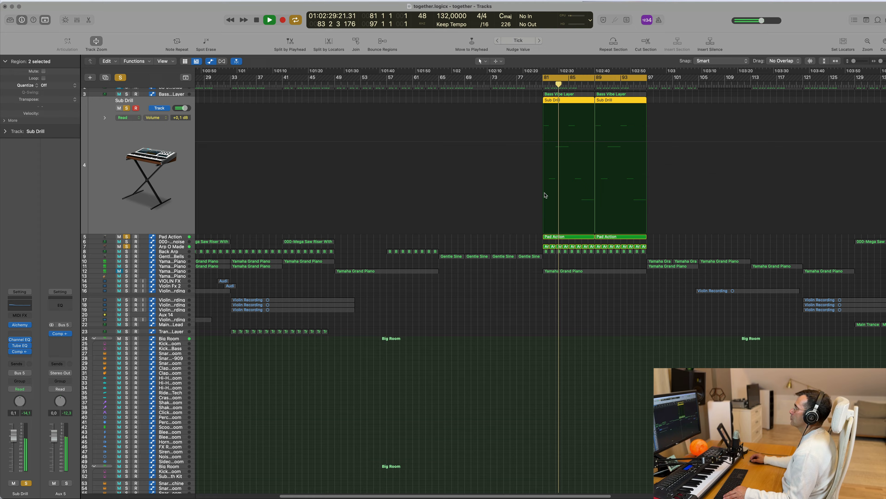
Step: Look through the Bass Vibe Layer and BS 90s Bass Stab tracks during playback and reselect the Sub Drill track
key(super+Left)
key(super+Left)
key(super+Left)
key(super+Right)
key(super+Right)
key(super+Right)
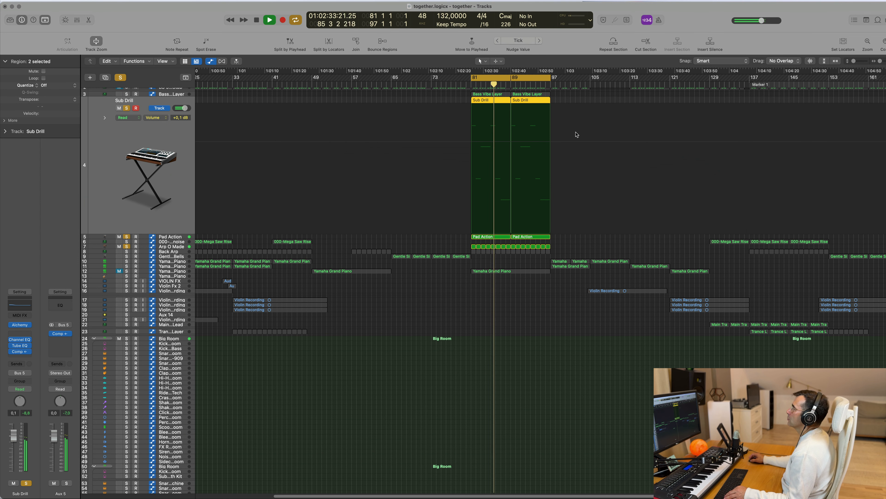
click(180, 94)
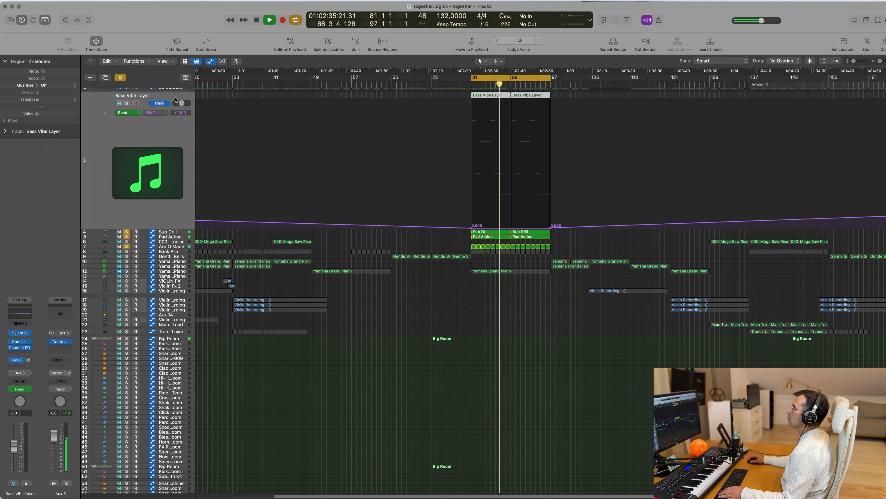
scroll(349, 130, up, 2)
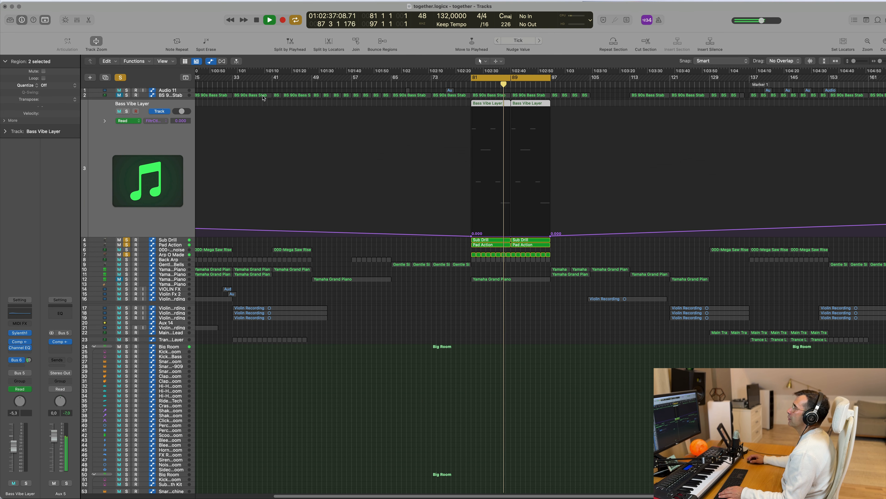
click(176, 95)
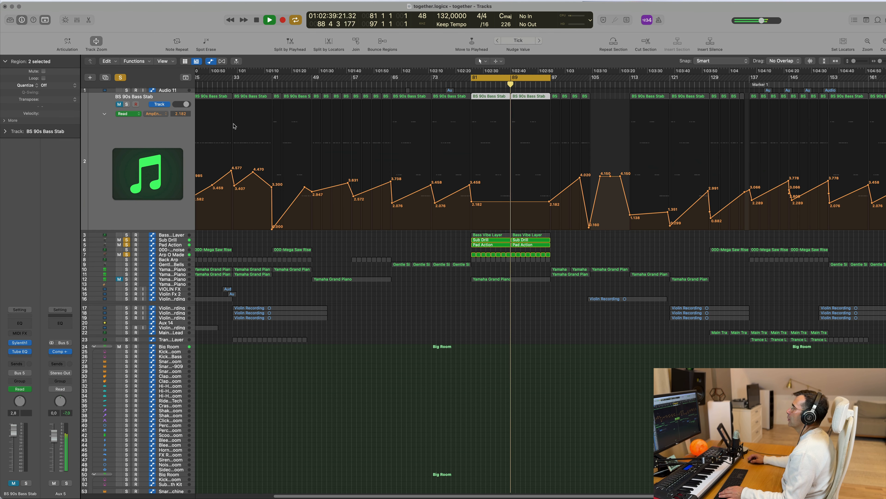
scroll(174, 195, down, 5)
key(space)
key(space)
click(175, 195)
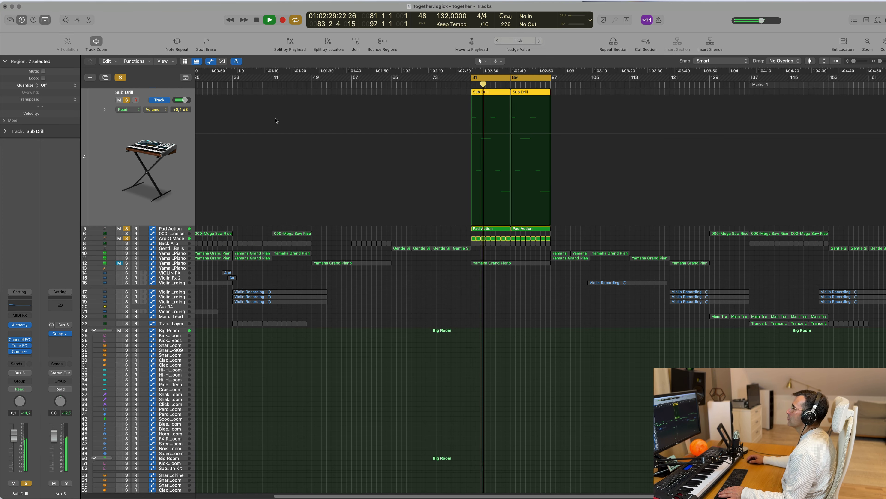
Step: Open the Sub Drill regions in the Piano Roll and place a copy of both regions at about bar 103
key(space)
key(space)
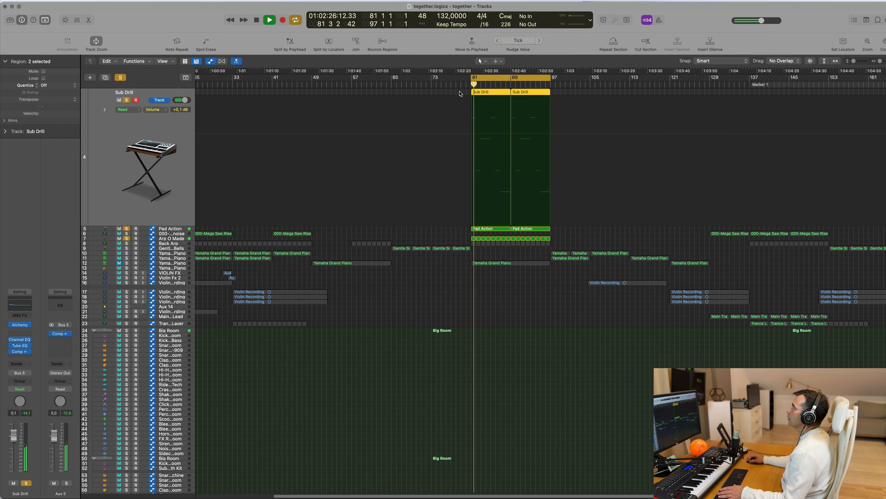
double_click(494, 94)
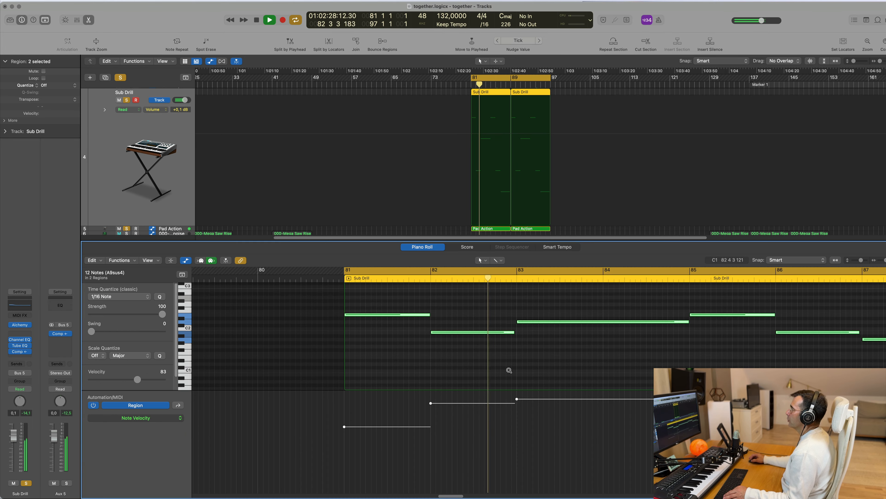
drag(494, 94, 606, 98)
key(space)
key(space)
Step: Lengthen all six notes of the Sub Drill region at bar 81 by one bar
click(490, 98)
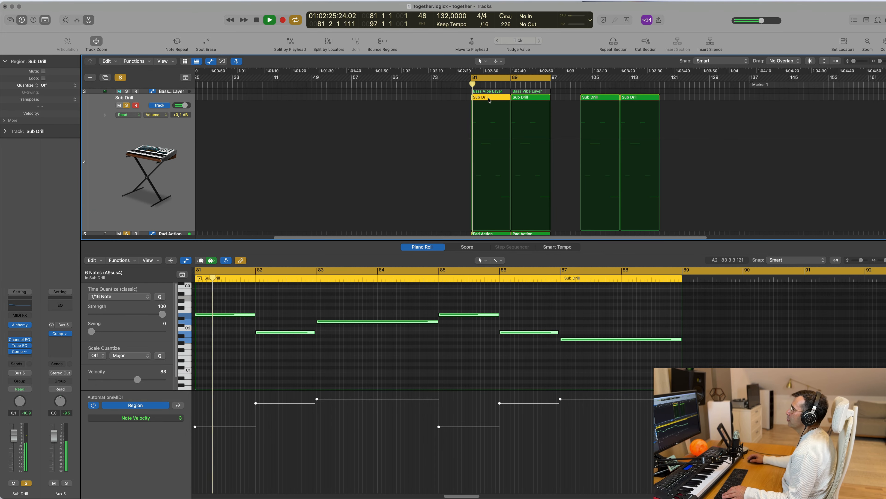
scroll(322, 371, down, 3)
scroll(322, 371, up, 5)
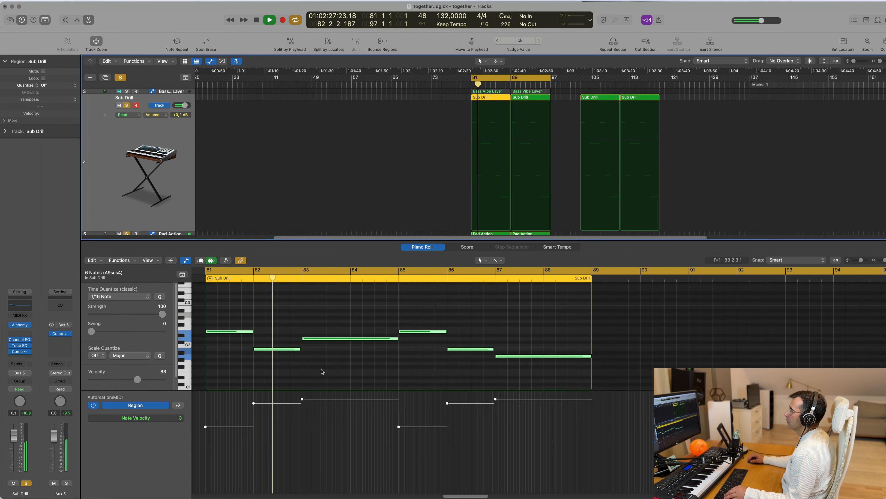
scroll(325, 371, down, 2)
scroll(327, 369, left, 1)
scroll(270, 334, left, 2)
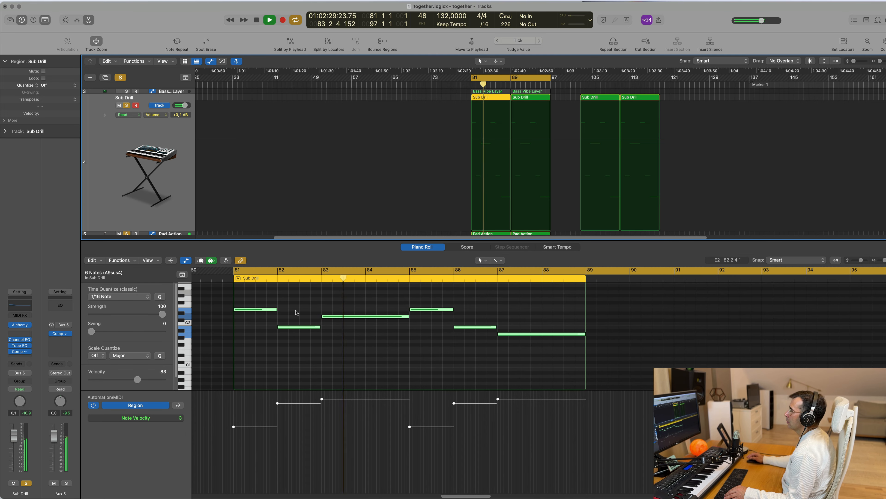
drag(277, 309, 322, 313)
Step: Reduce the bar 81 region to two-bar notes at bars 81 and 83, shortening the D2 note and deleting the others
click(310, 327)
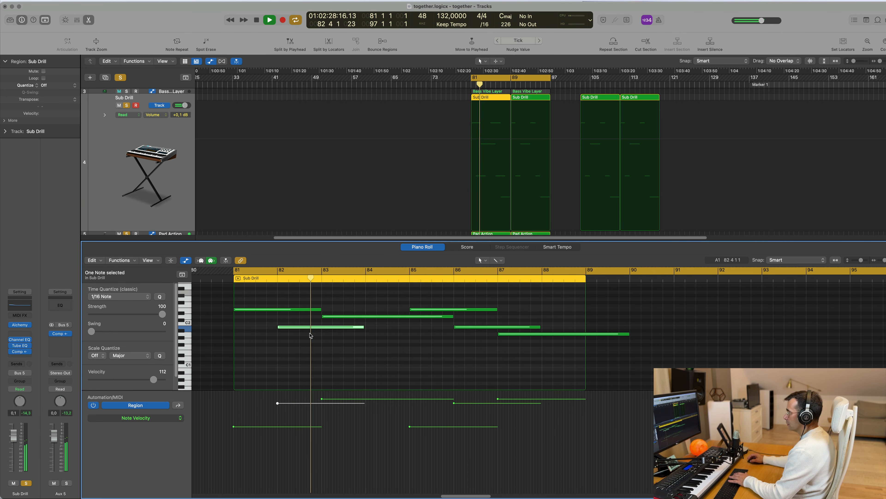
click(442, 317)
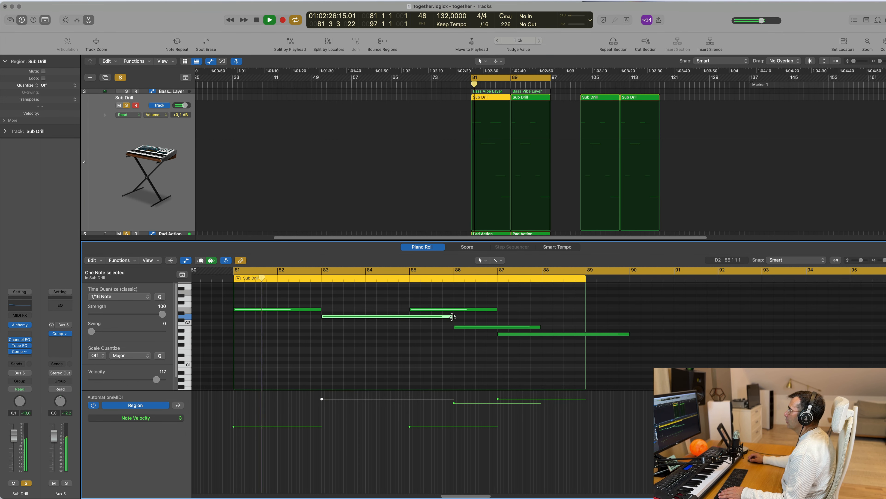
drag(453, 317, 550, 352)
key(Delete)
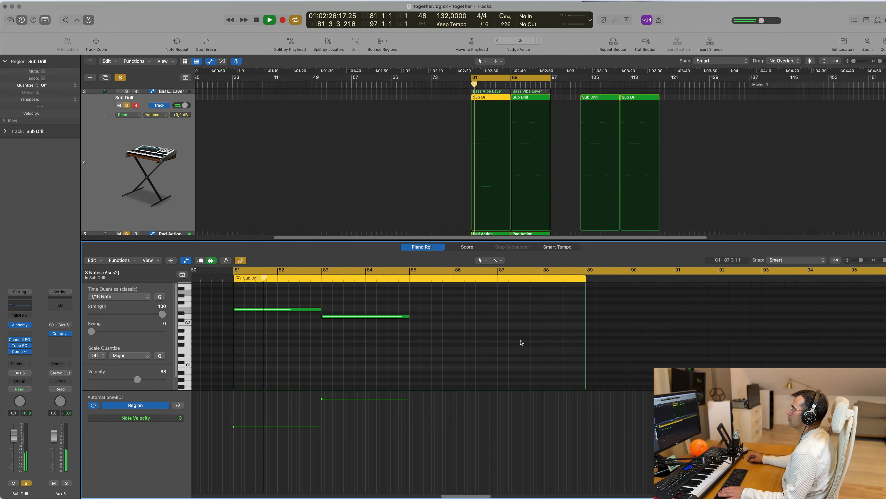
Step: Delete the Sub Drill region at bar 89 and copy the bar 81 region's two notes to bars 85 and 87
click(538, 97)
key(Delete)
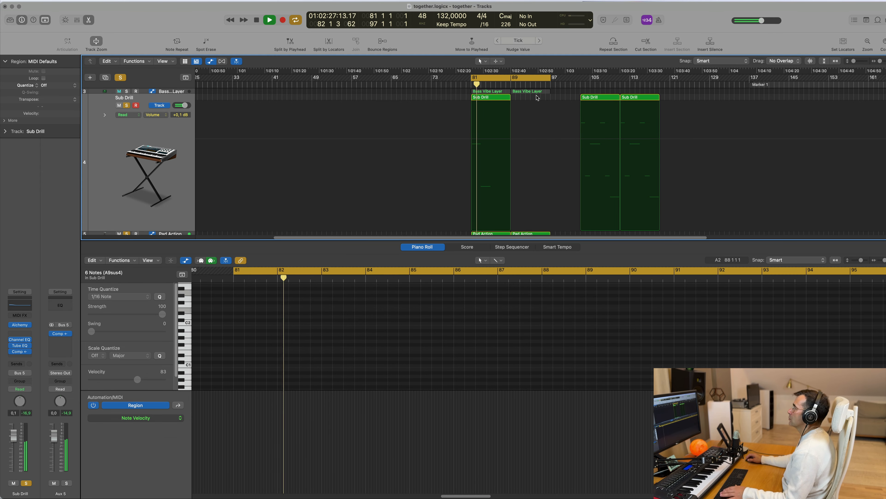
click(501, 98)
drag(422, 308, 469, 311)
click(460, 336)
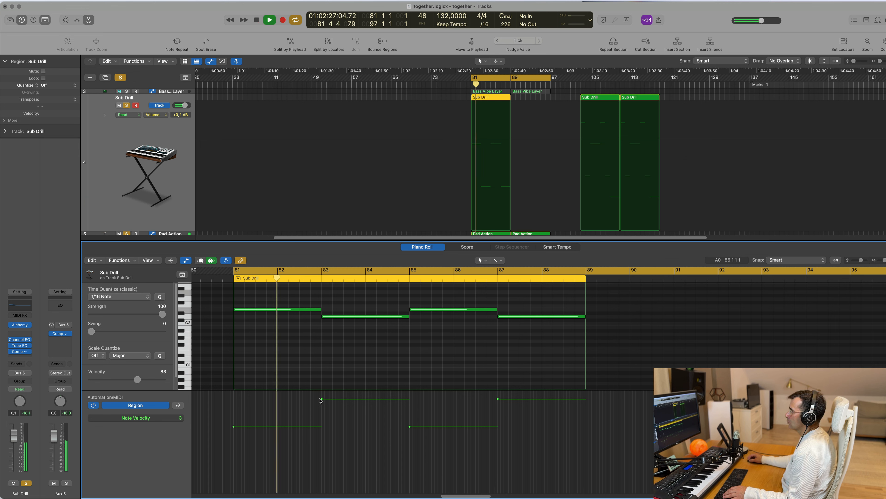
Step: Lower the velocity of the Sub Drill D2 notes at bars 83 and 87 to about 82
drag(322, 401, 321, 426)
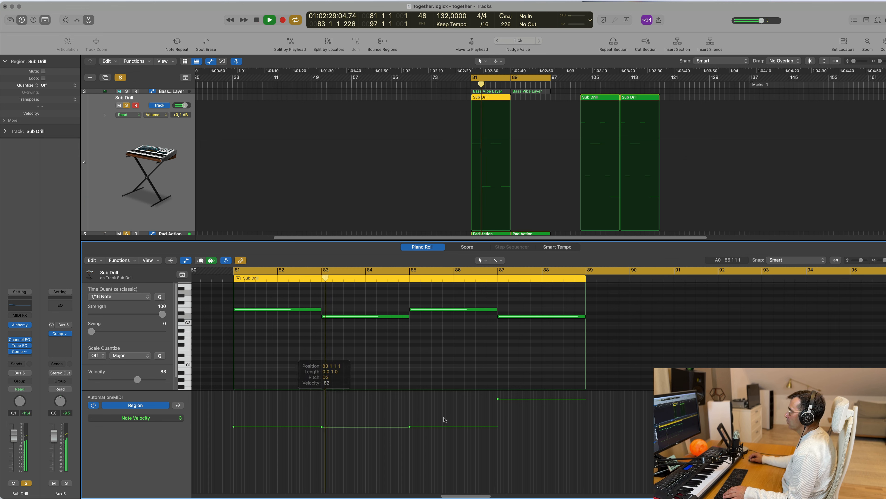
drag(498, 400, 498, 426)
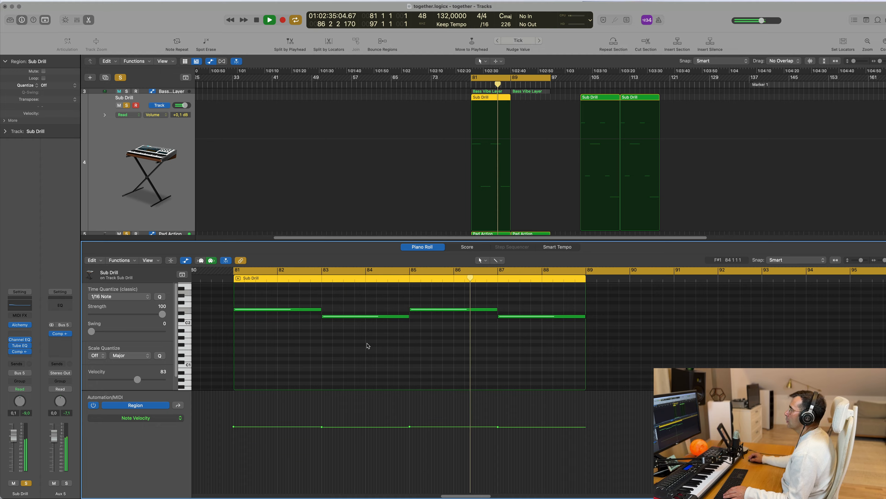
Step: Try the Sub Drill notes at bars 83 and 87 five semitones higher during playback, and return both to D2
drag(366, 343, 533, 318)
key(alt+Up)
key(alt+Up)
key(alt+Up)
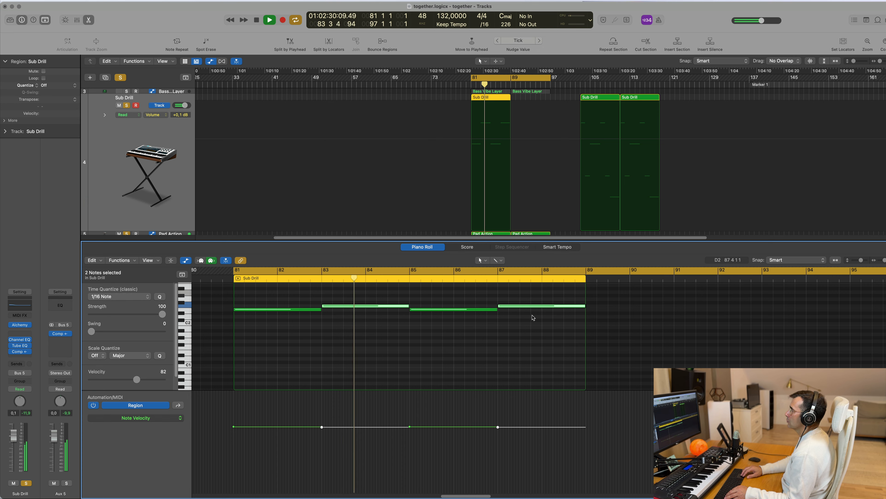
key(alt+Up)
key(alt+Up)
key(space)
key(space)
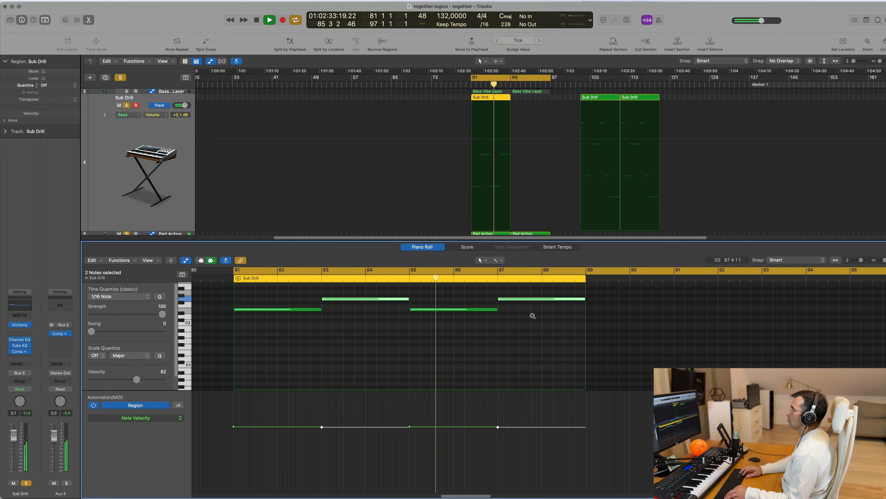
key(alt+Down)
key(alt+Down)
key(alt+Down)
key(alt+Down)
key(alt+Down)
key(Return)
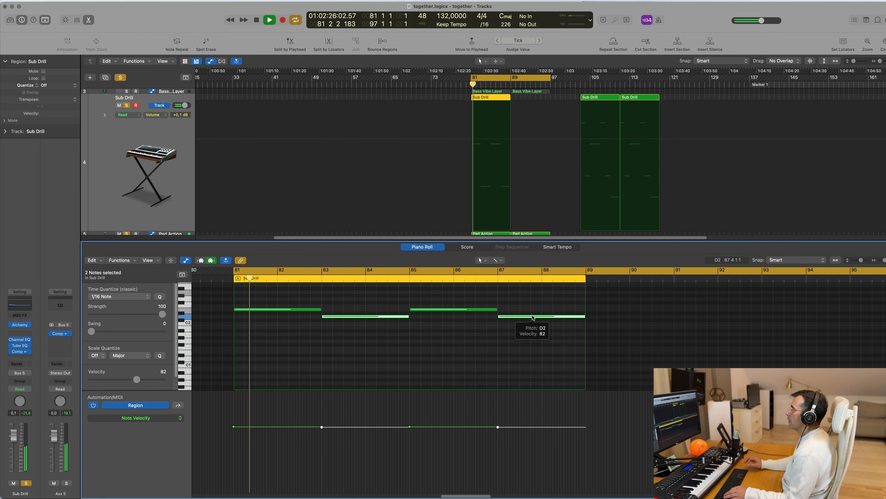
Step: Audition the BS 90s Bass Stab track in solo over the bar 81 loop and take it out of solo again
key(x)
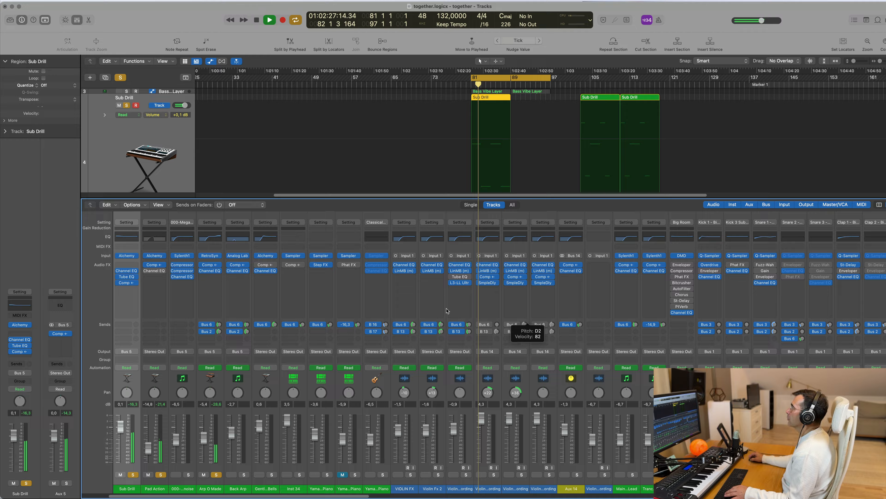
key(x)
scroll(465, 353, down, 5)
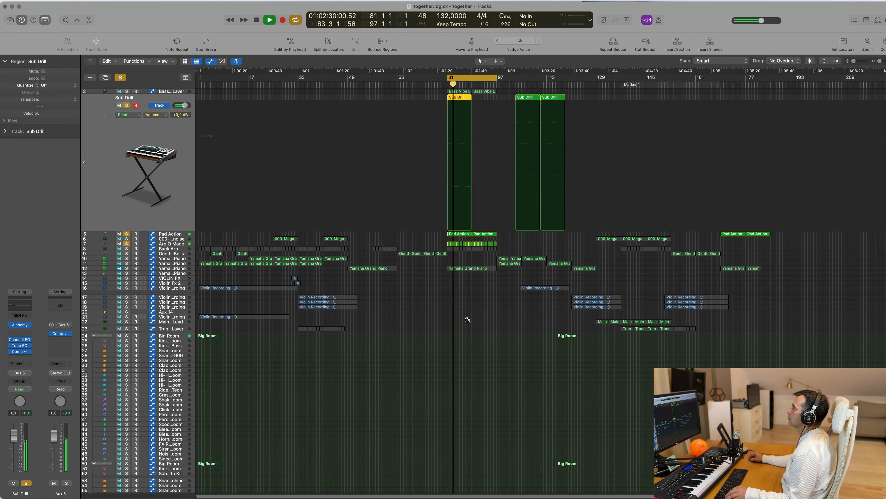
scroll(346, 94, up, 1)
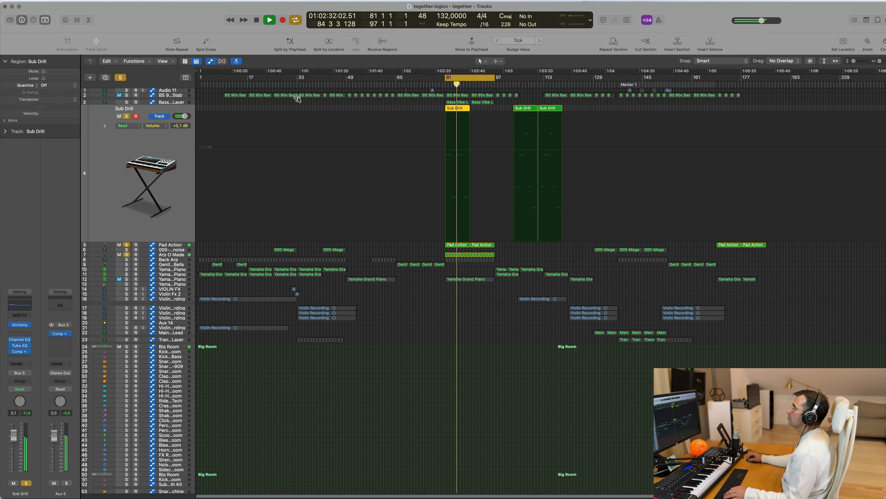
click(176, 96)
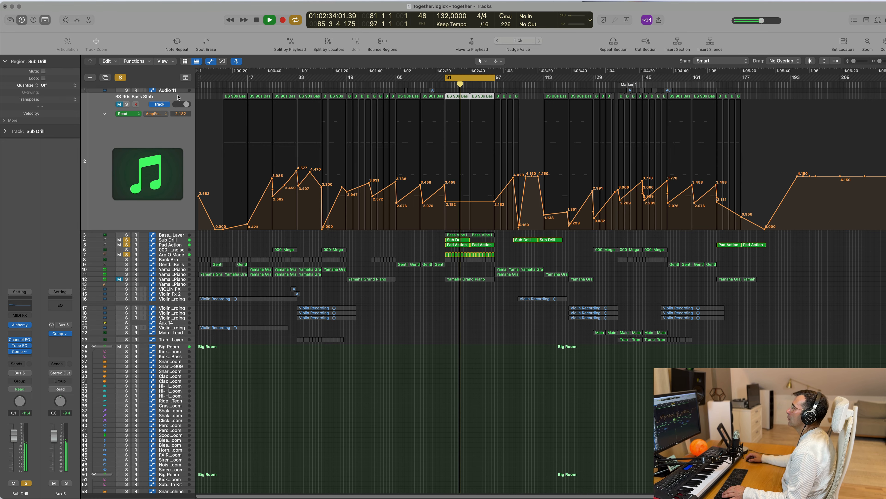
key(space)
key(s)
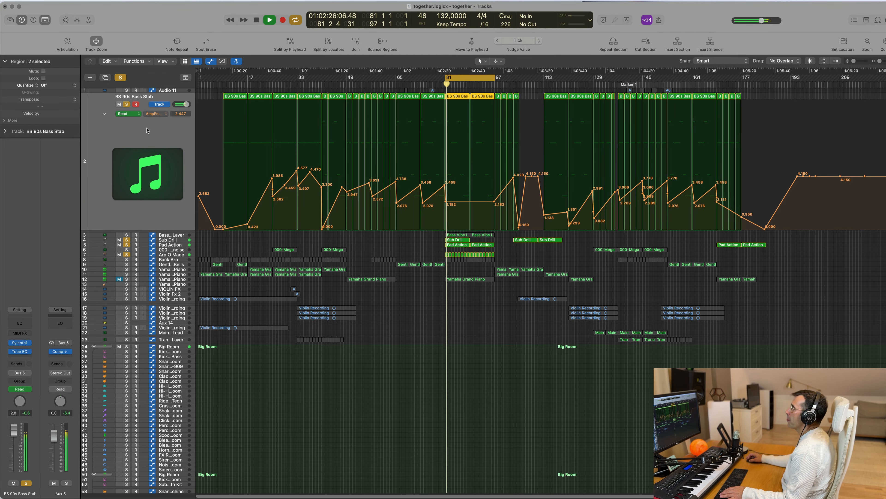
click(126, 105)
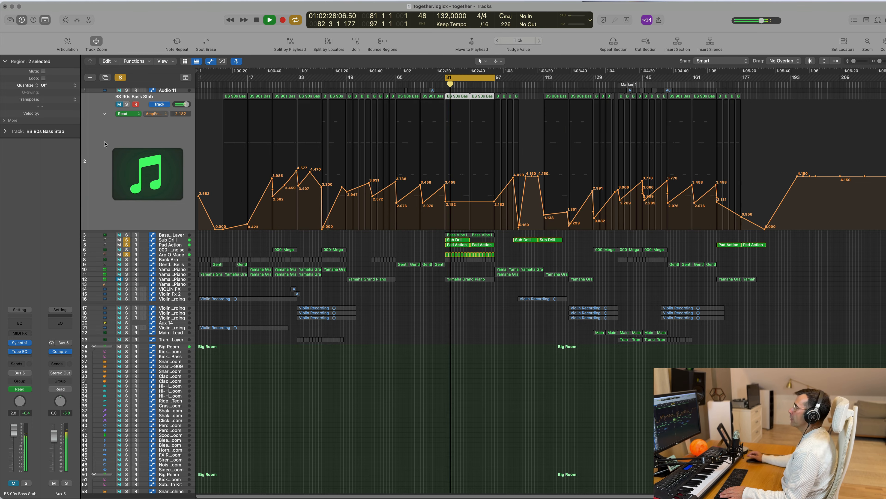
key(space)
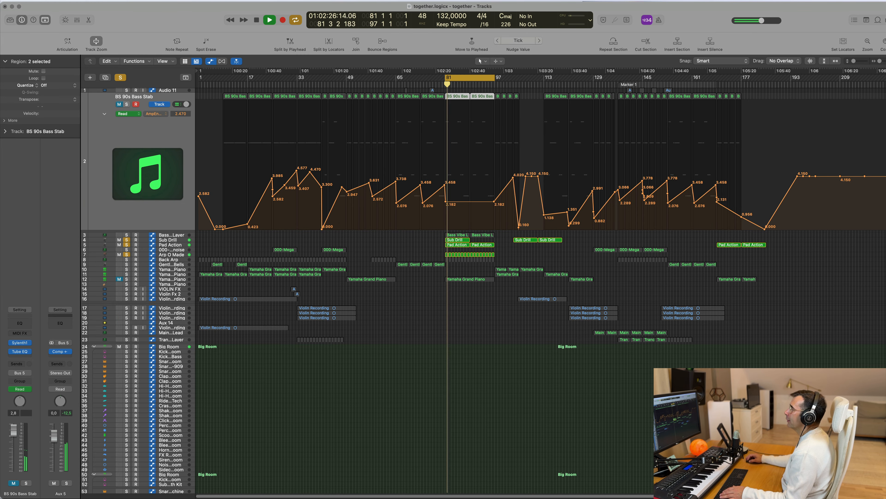
Step: Solo the Back Arp track and raise its high-cut automation point at bar 81 while the loop plays
click(172, 260)
key(space)
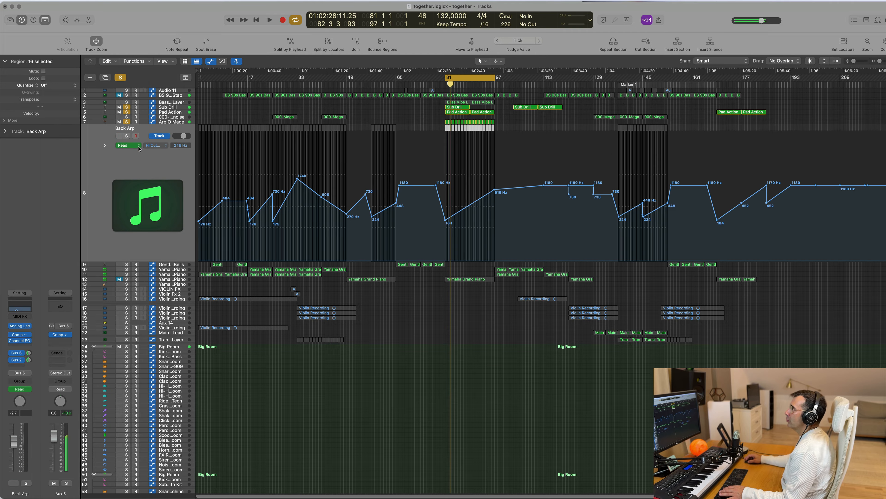
click(127, 135)
key(space)
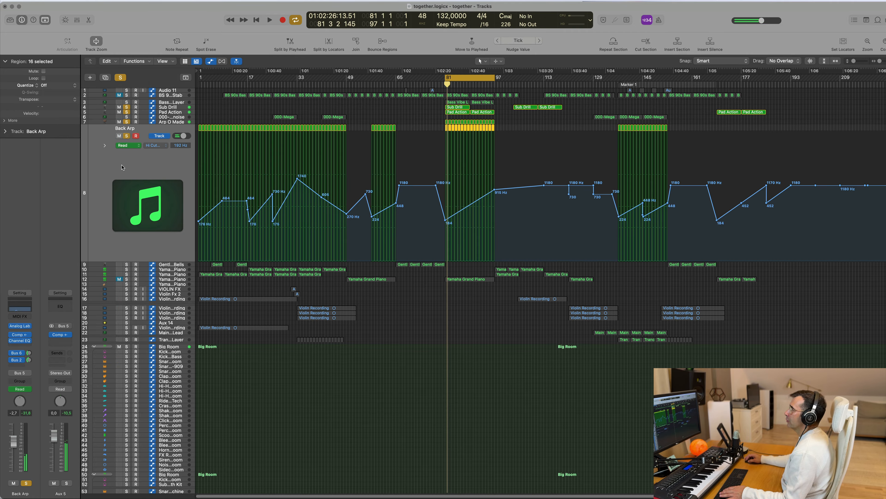
drag(447, 220, 446, 205)
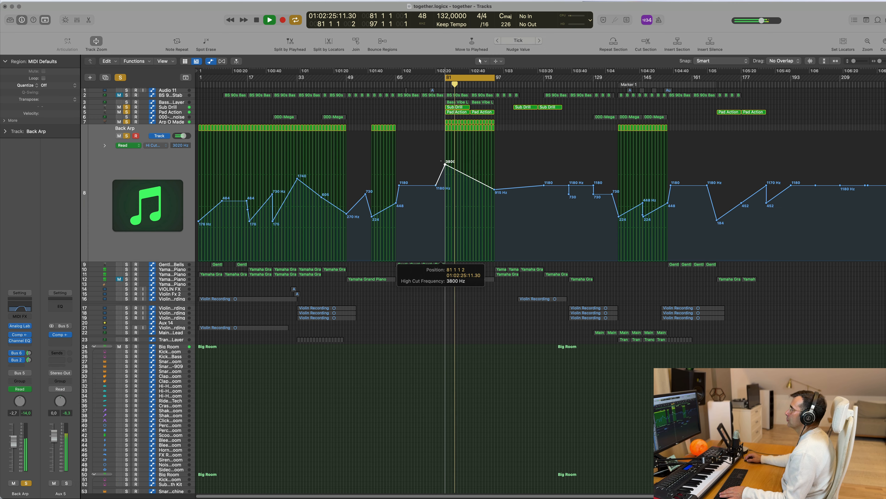
key(space)
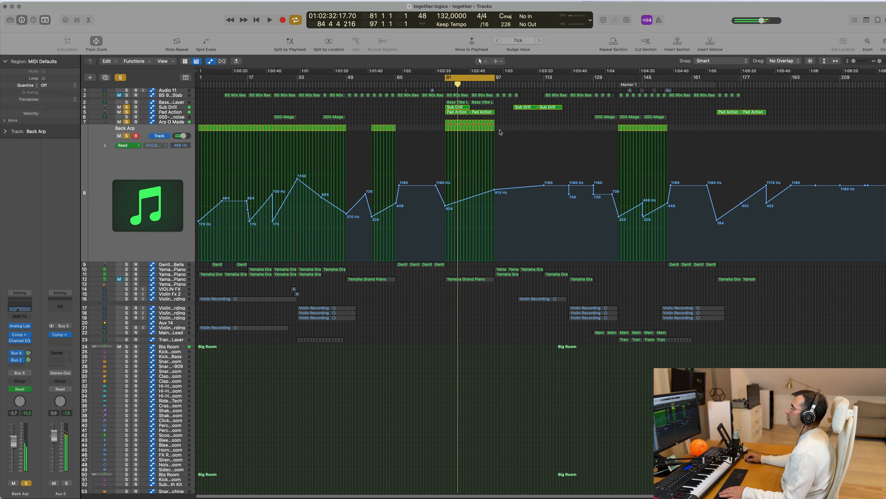
Step: Delete all Back Arp regions from bar 1 up to bar 97
drag(503, 132, 206, 129)
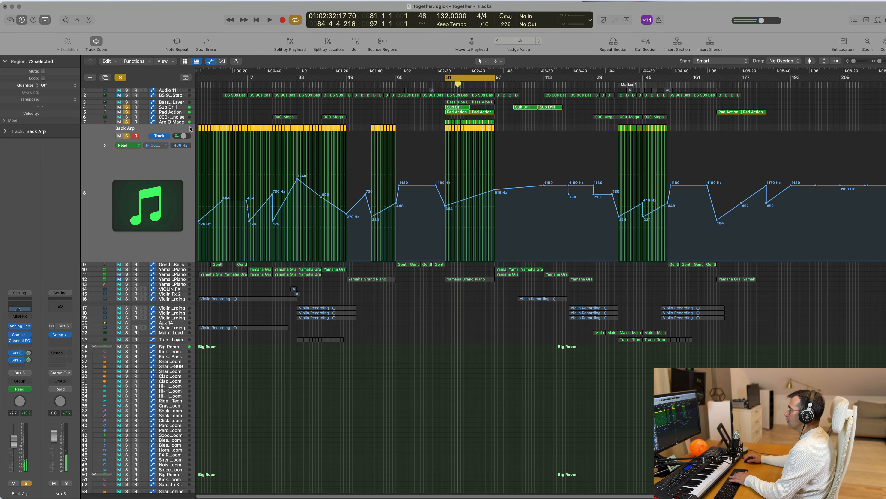
key(Delete)
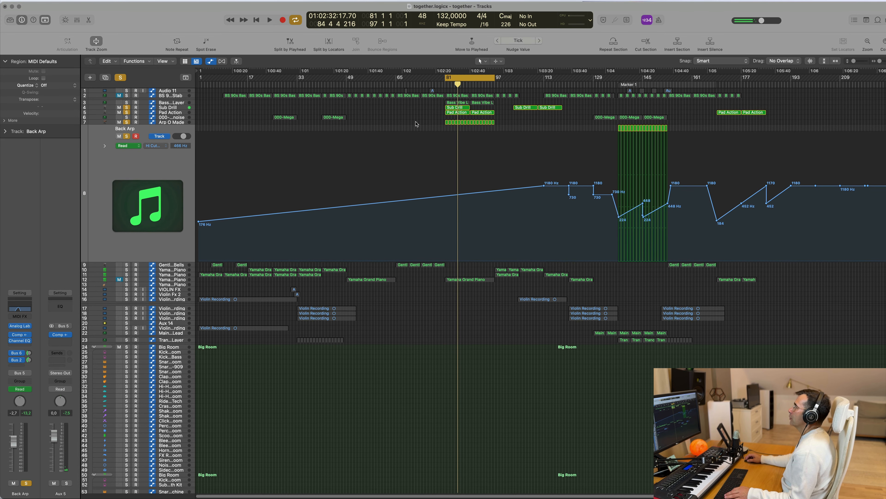
drag(201, 92, 765, 102)
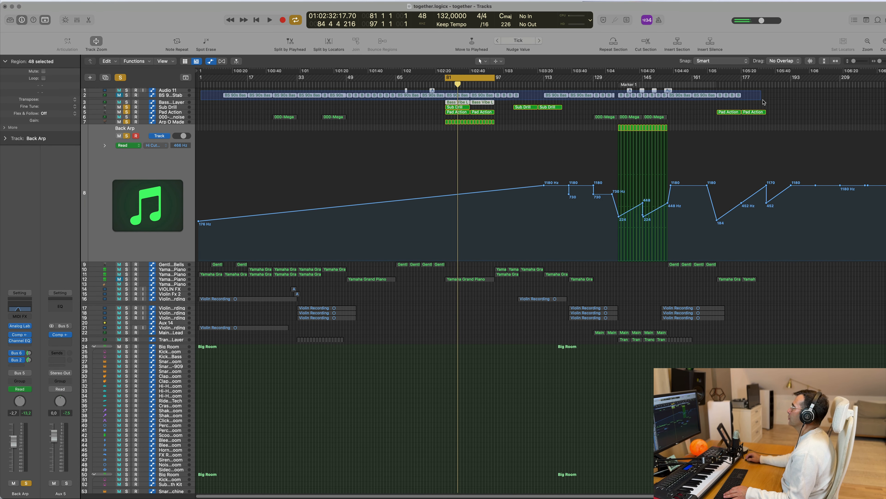
key(Delete)
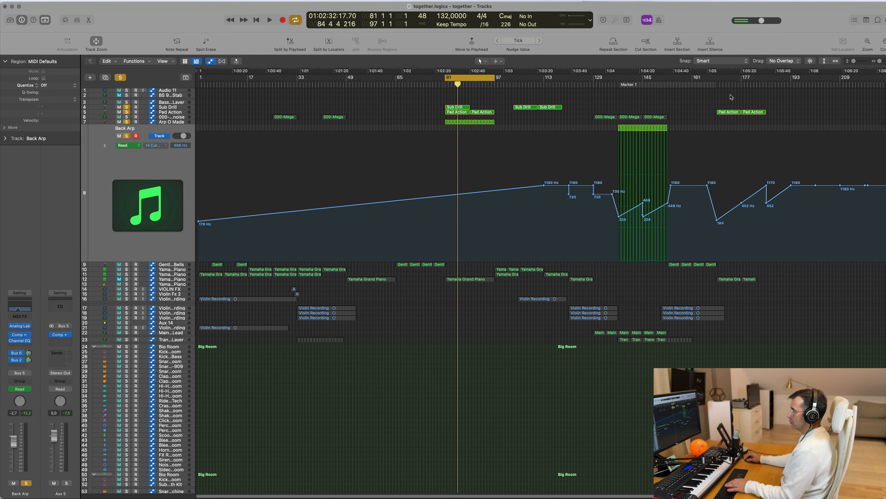
key(super+z)
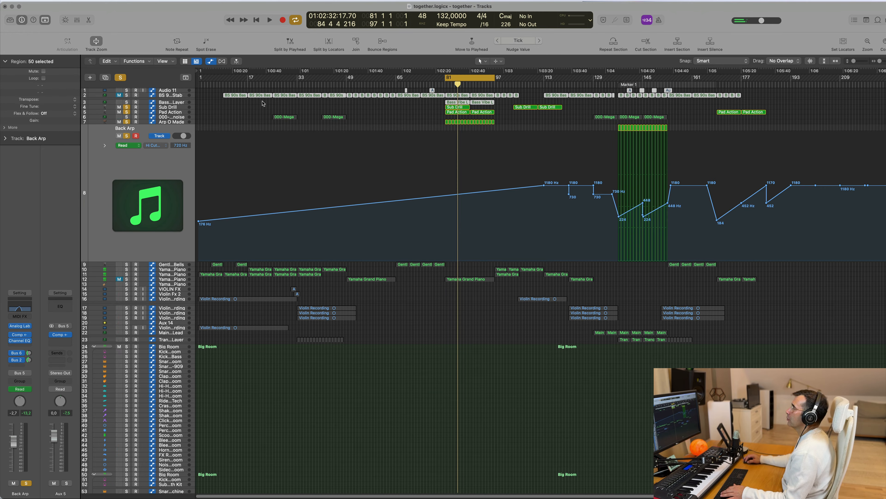
Step: Delete all regions on the BS 90s Bass Stab and Bass Vibe Layer tracks and play the loop
drag(211, 100, 743, 93)
key(Delete)
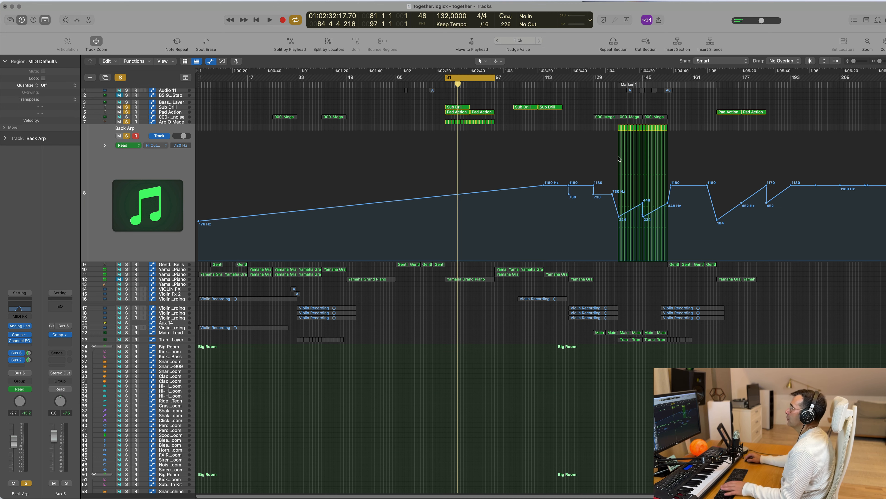
key(space)
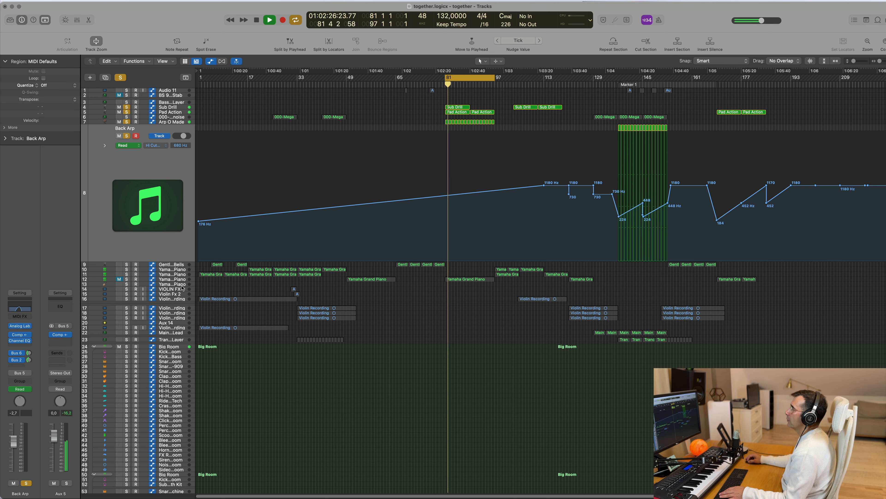
Step: Move the muted Yamaha Grand Piano track directly below BS 90s Bass Stab, then unmute and solo it
click(171, 279)
drag(171, 188, 184, 101)
key(space)
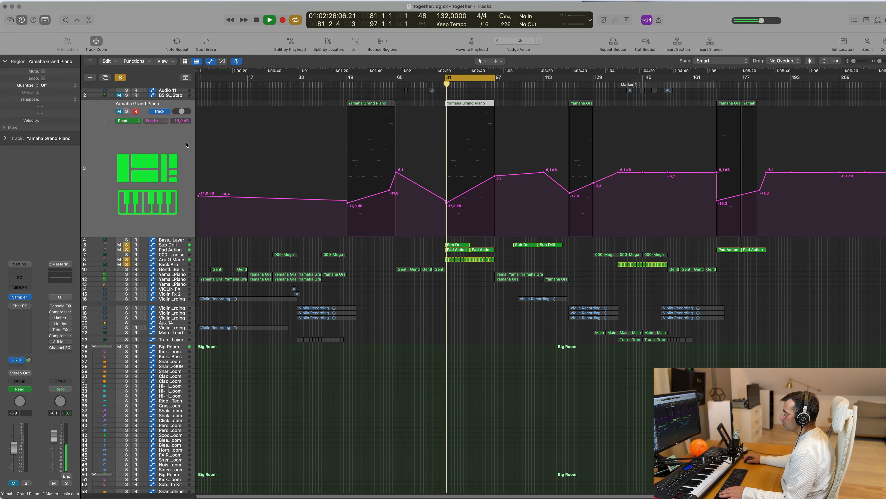
key(space)
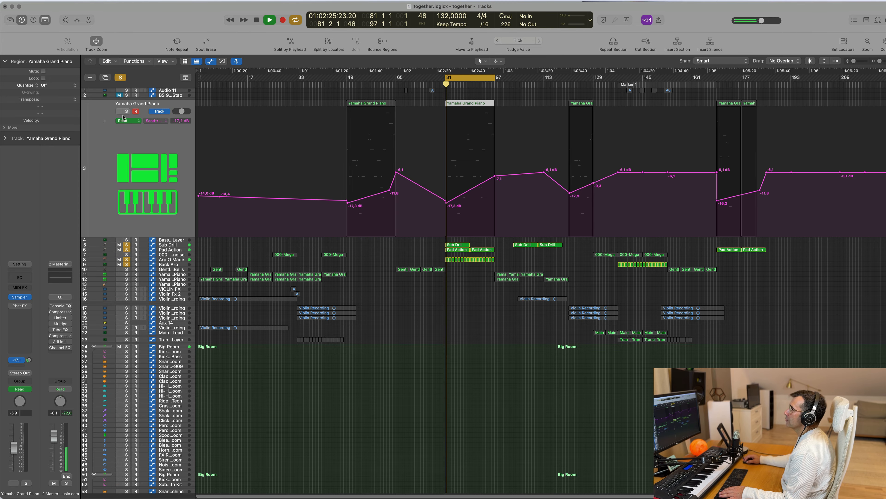
click(127, 111)
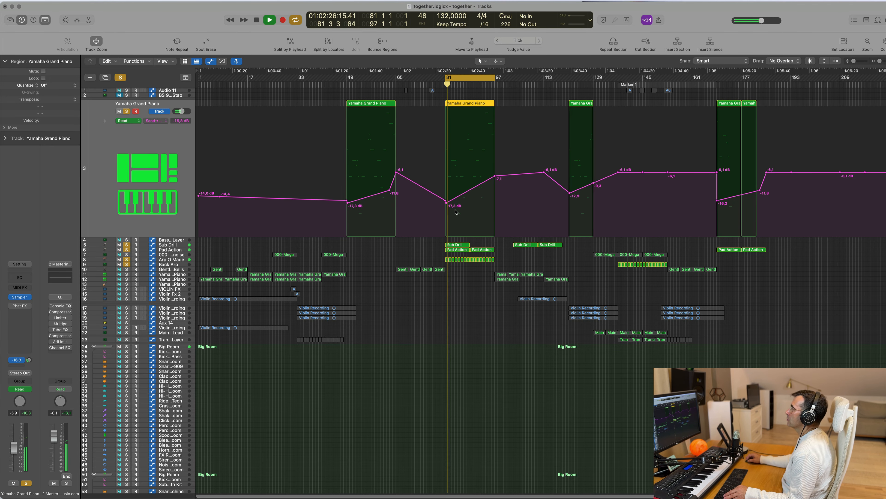
Step: Hide the track automation and delete the Yamaha Grand Piano region spanning bars 81 to 97
key(super+Right)
key(super+Right)
key(super+Right)
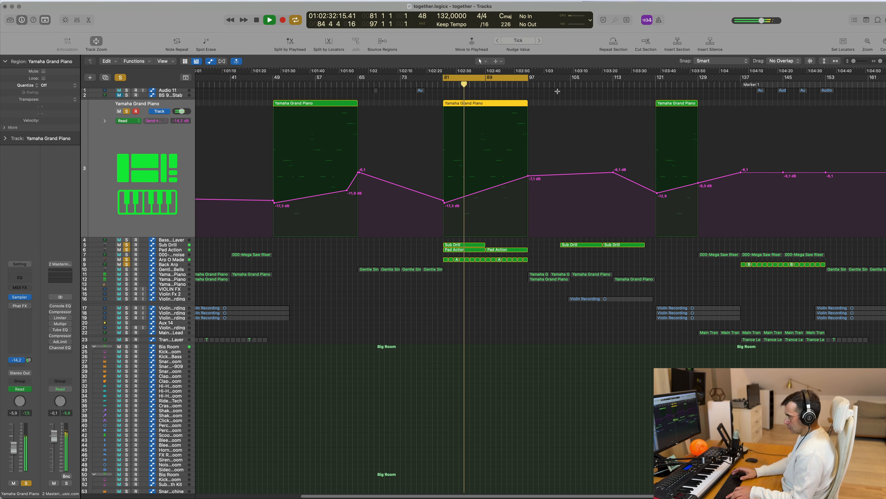
key(a)
key(space)
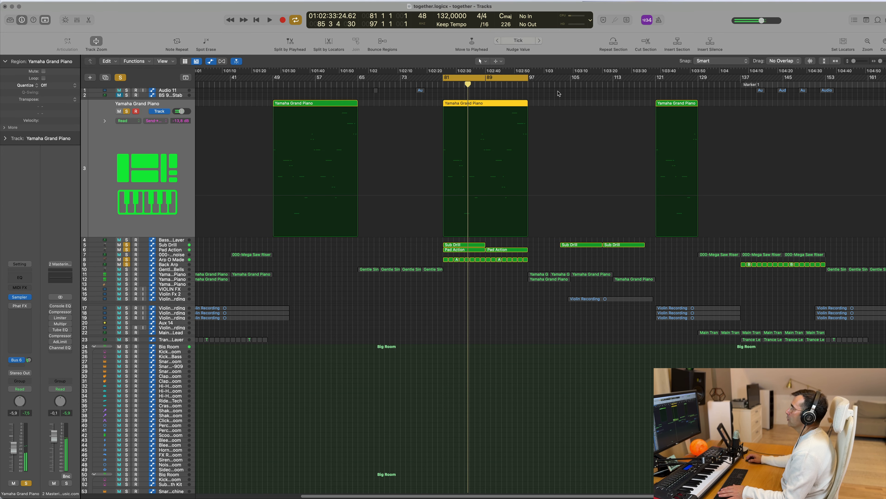
key(Delete)
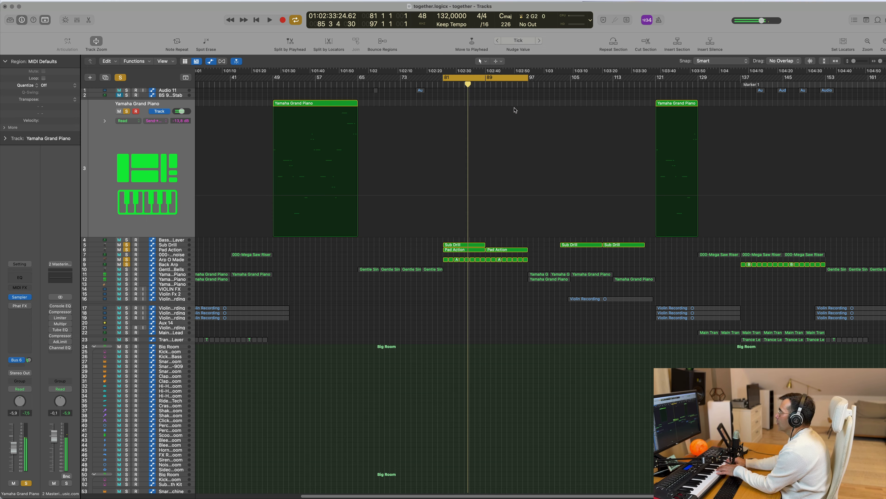
Step: Set the Yamaha Grand Piano volume to -14.6 dB and raise its Bus 6 send while the loop plays
key(space)
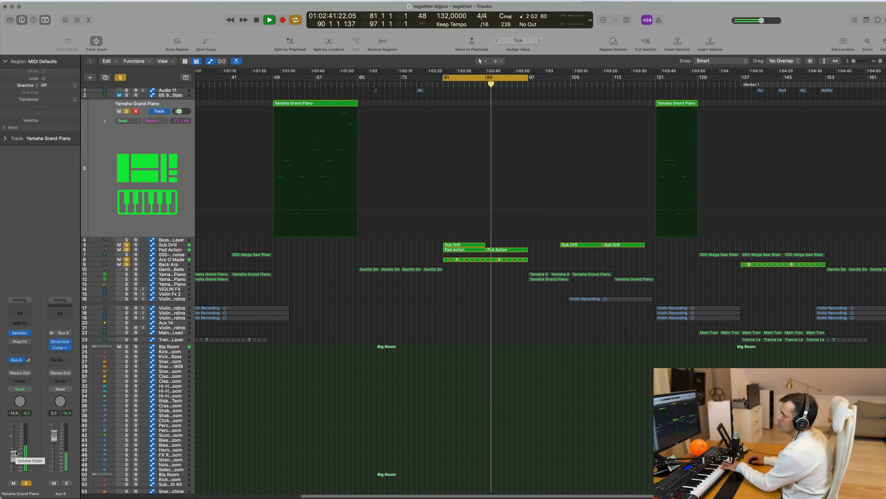
mouse_move(30, 363)
mouse_down()
mouse_move(30, 349)
mouse_move(30, 361)
mouse_up()
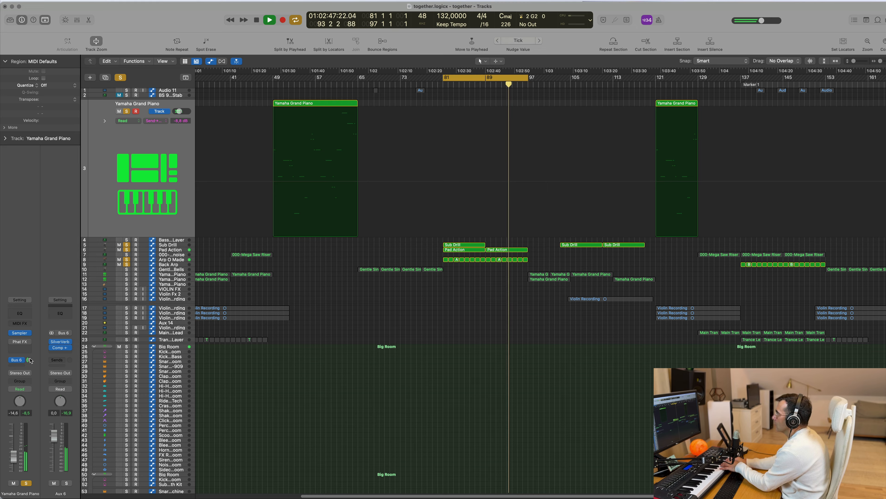
Step: Repeat the bar 81 Sub Drill region once so that the copy fills bars 89 to 97
click(468, 245)
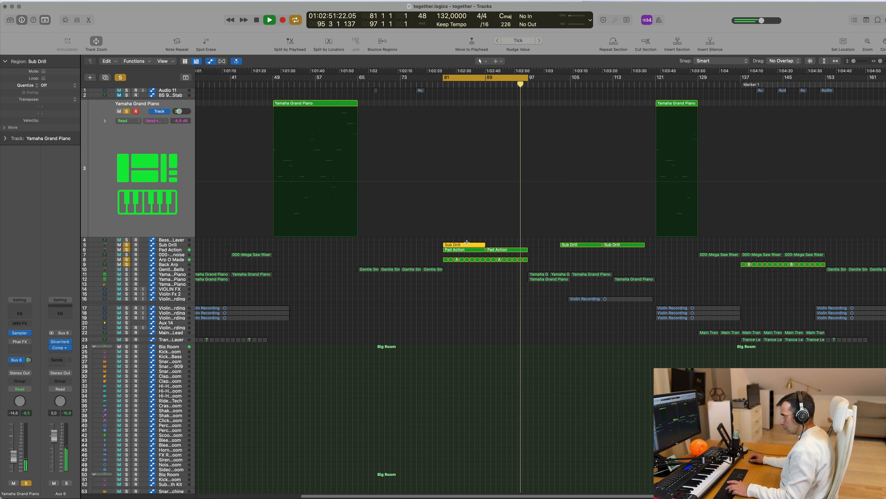
key(super+r)
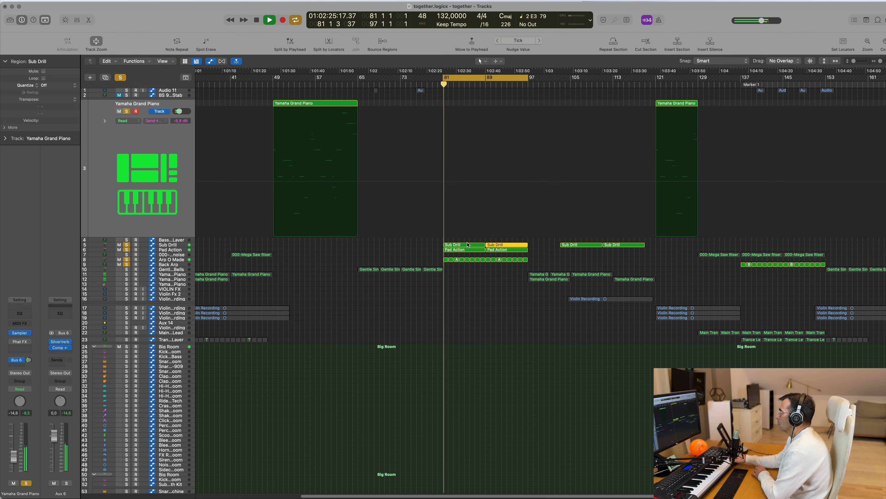
Step: Record a new Yamaha Grand Piano part over the loop, from about bar 83 to bar 91
key(r)
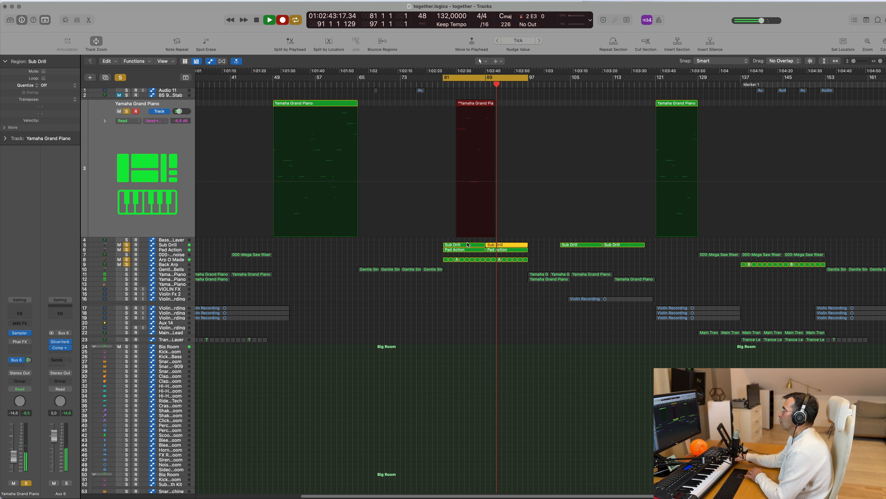
key(space)
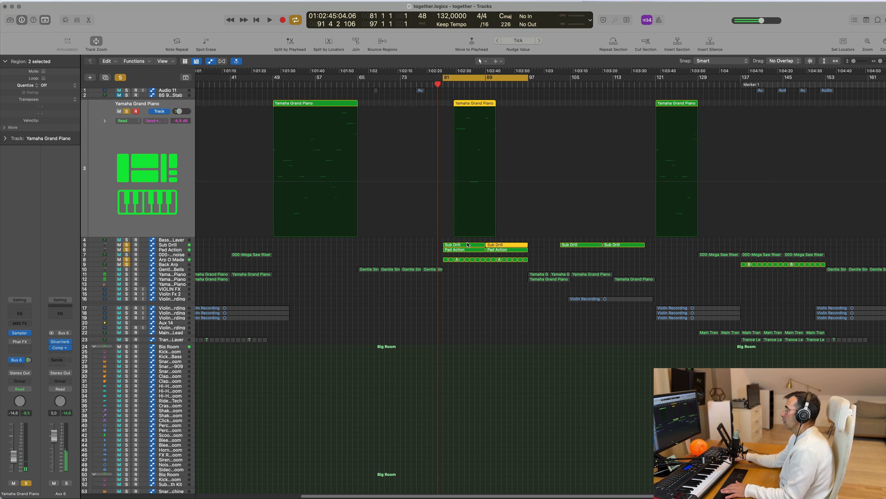
Step: Record another Yamaha Grand Piano take over the loop, from bar 81 to about bar 86
key(space)
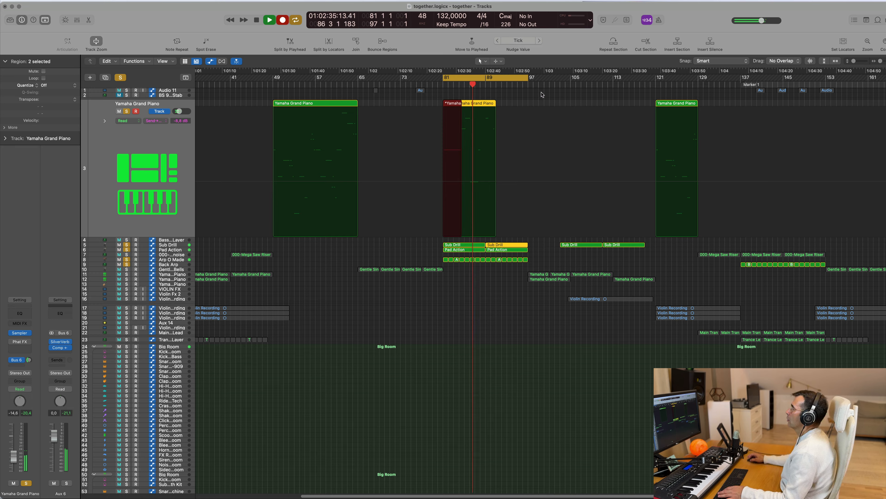
key(space)
Step: Open the bar 81 Yamaha Grand Piano region in the Piano Roll and play its recorded notes back
double_click(478, 101)
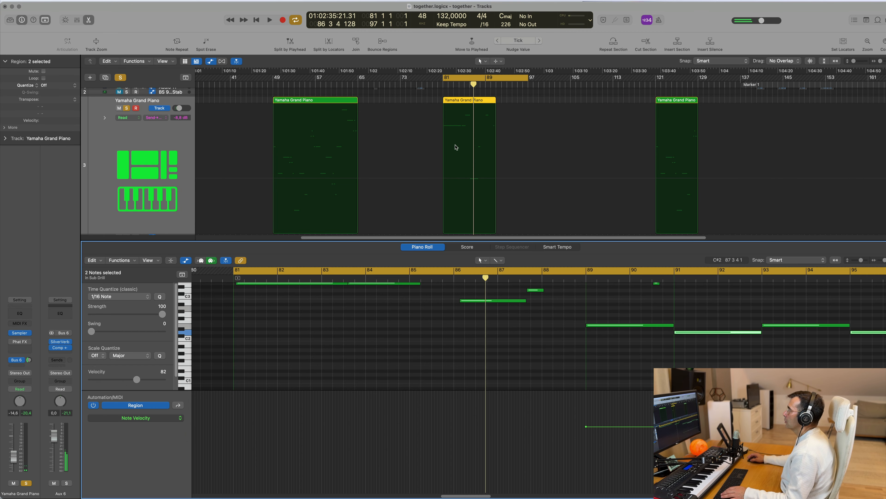
key(space)
key(super+Left)
key(super+Left)
key(super+Left)
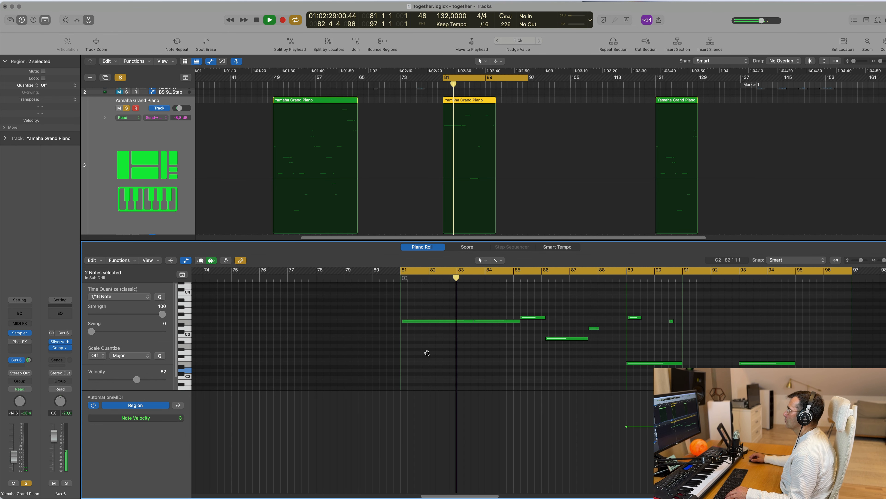
key(super+Left)
key(super+Left)
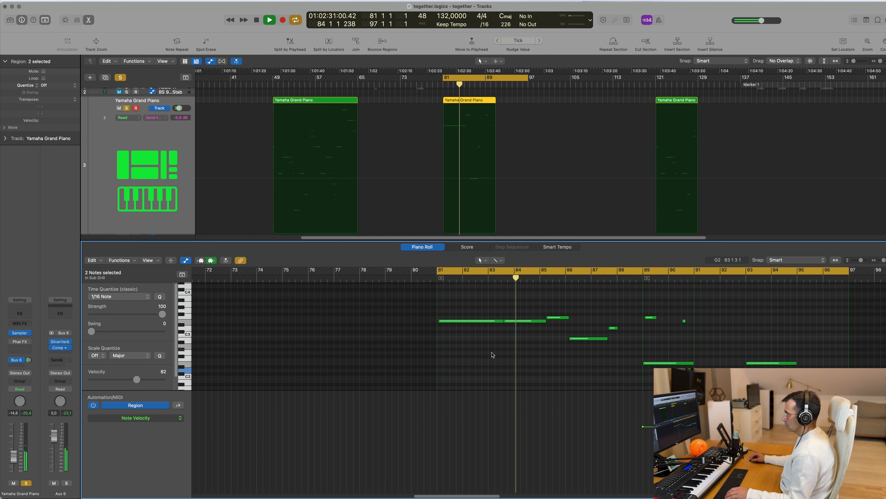
Step: Move the first four piano notes slightly earlier together so that the opening E3 starts on bar 81
click(495, 356)
key(super+a)
key(space)
click(511, 306)
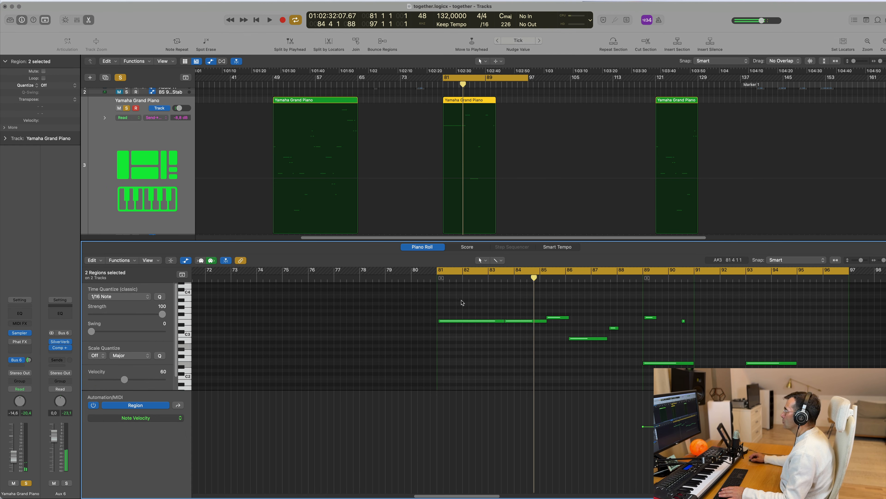
drag(461, 301, 578, 340)
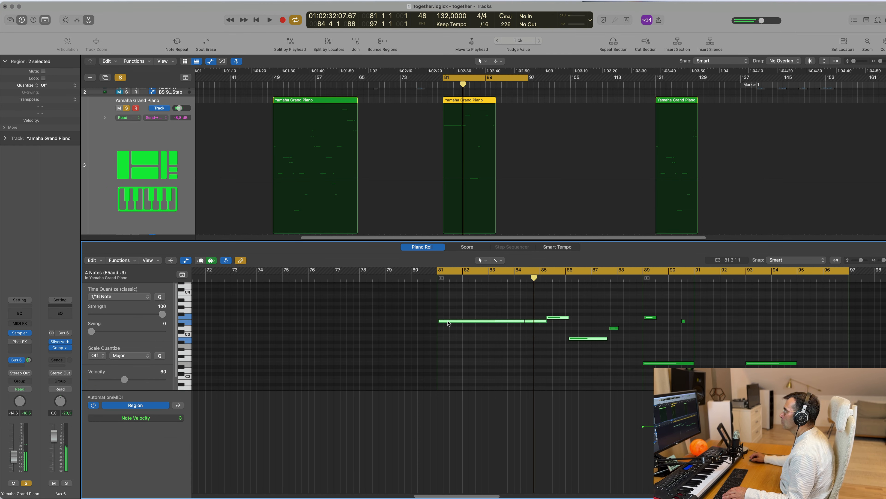
drag(449, 323, 447, 323)
key(space)
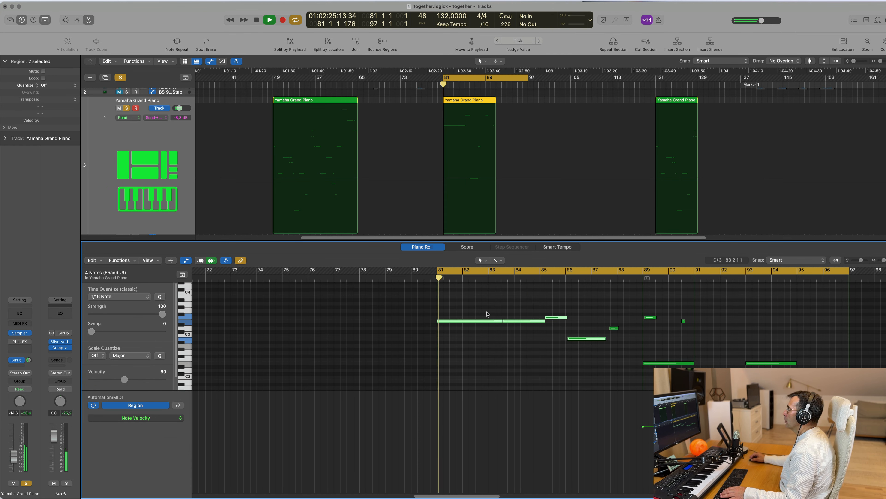
key(space)
Step: Shorten the opening E3 note to a length of 2 2 0 0 and move the second E3 note to start right after it
click(492, 319)
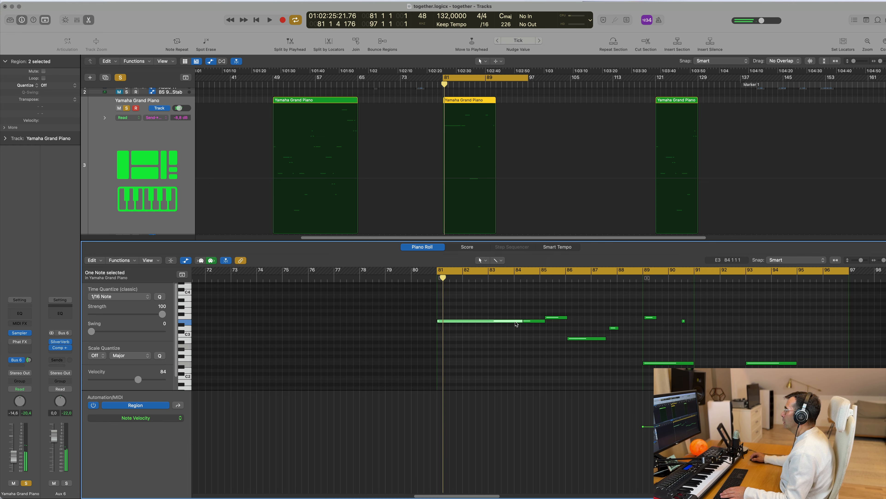
drag(523, 321, 496, 325)
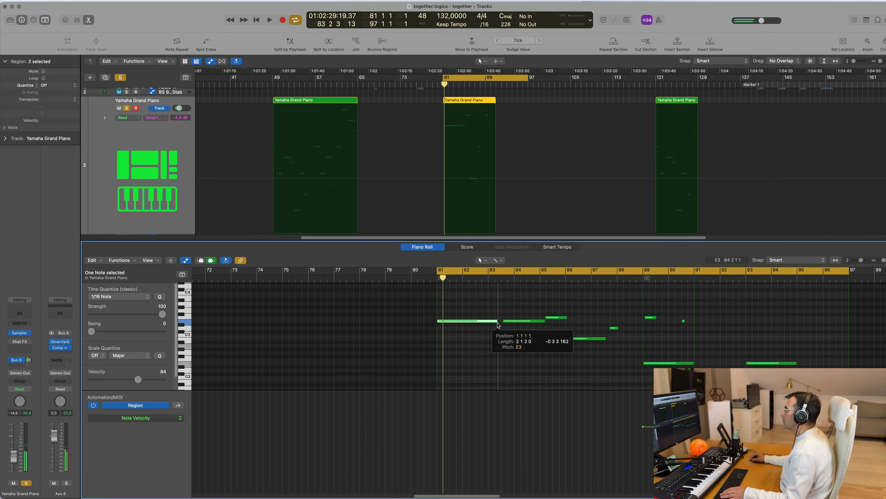
click(512, 322)
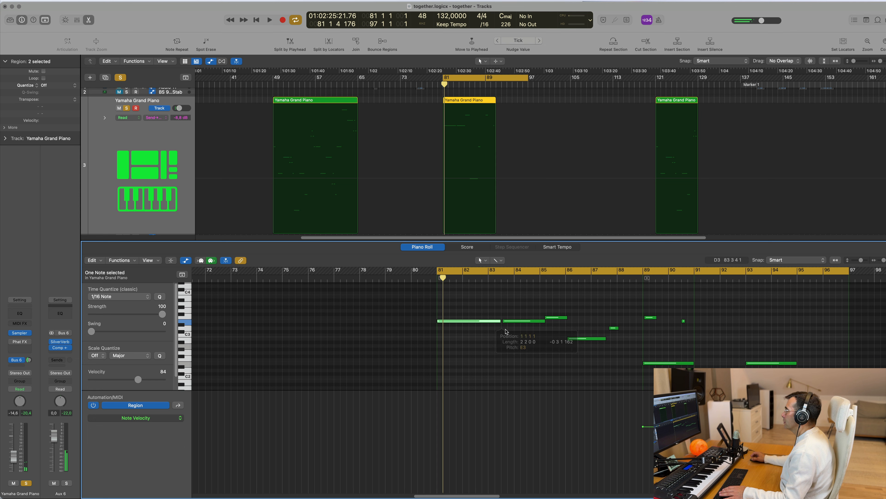
key(space)
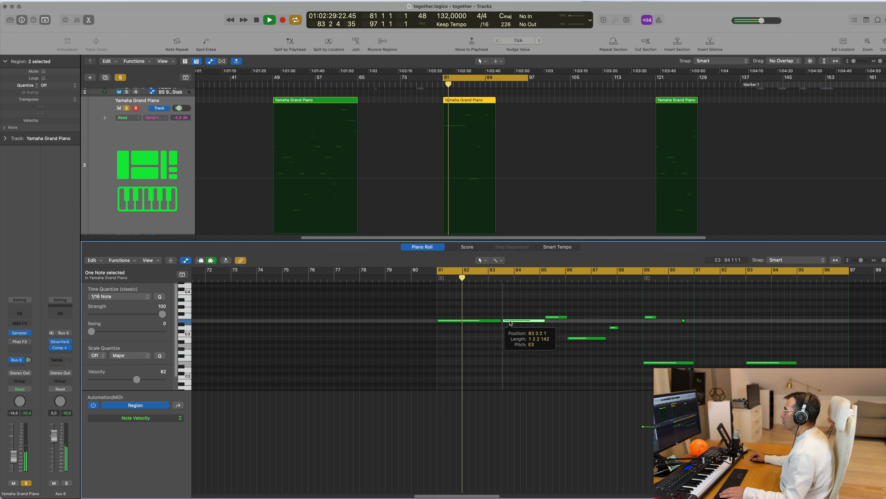
scroll(511, 326, up, 4)
scroll(523, 324, right, 2)
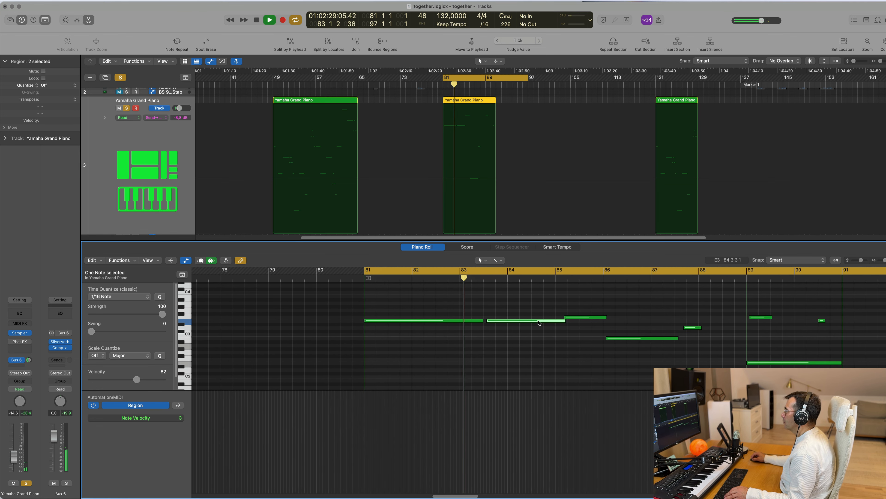
drag(537, 322, 530, 322)
key(space)
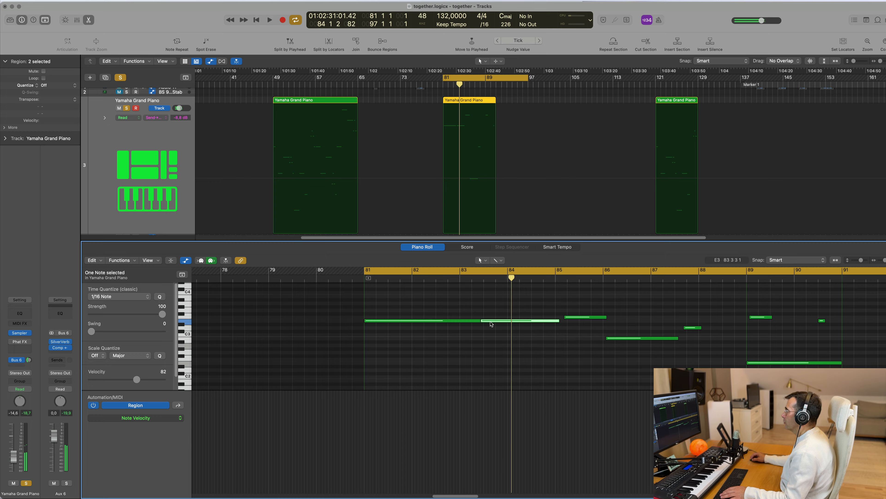
key(space)
click(492, 323)
Step: Play the loop and examine the timing of the piano notes between bars 81 and 91
scroll(493, 335, down, 1)
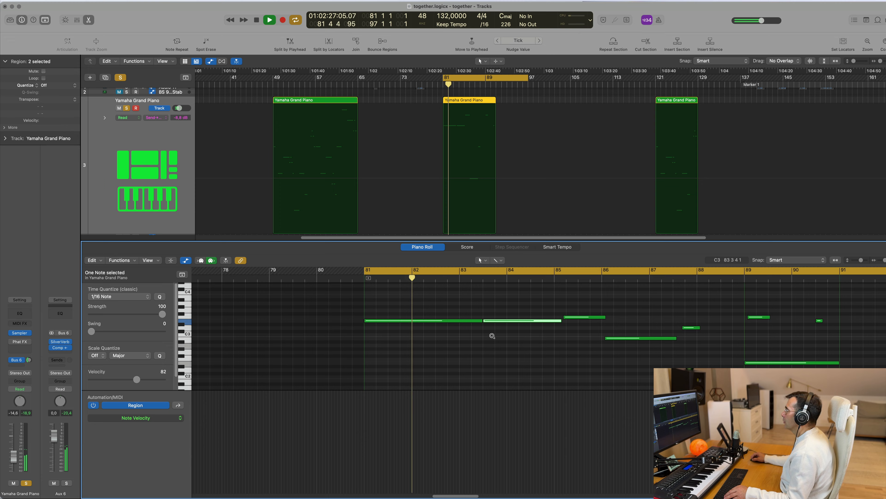
scroll(490, 339, down, 4)
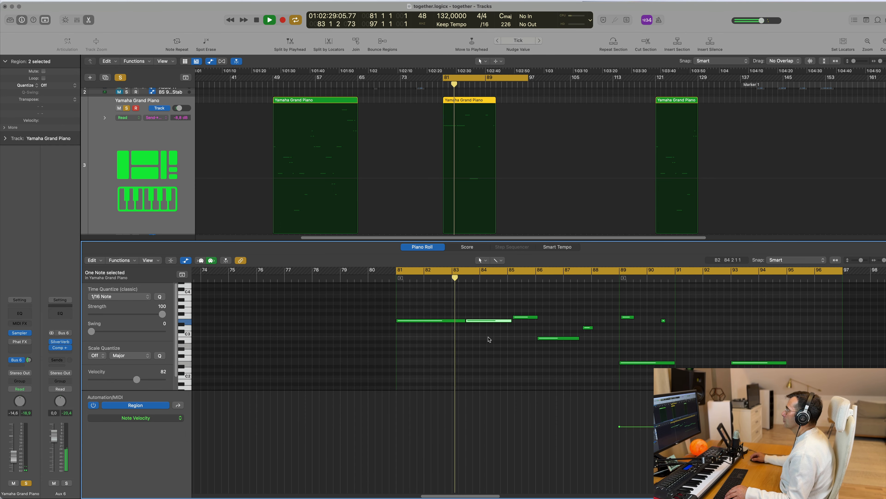
scroll(492, 339, down, 2)
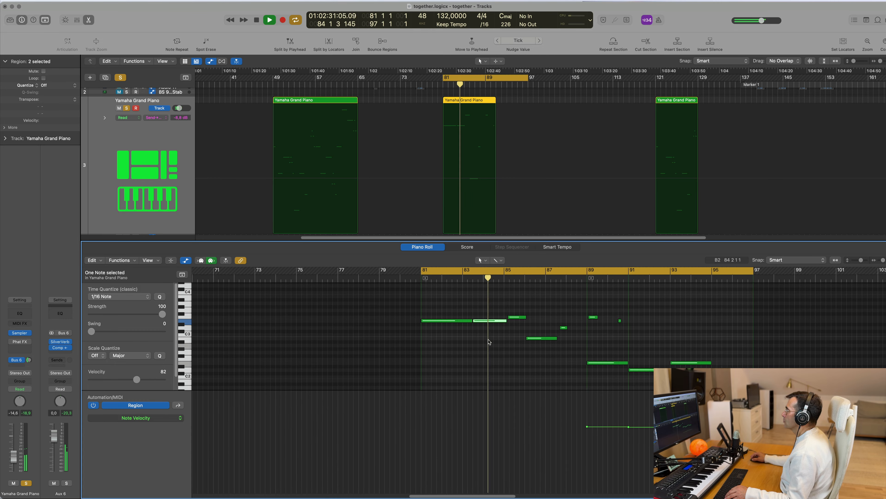
scroll(498, 339, up, 6)
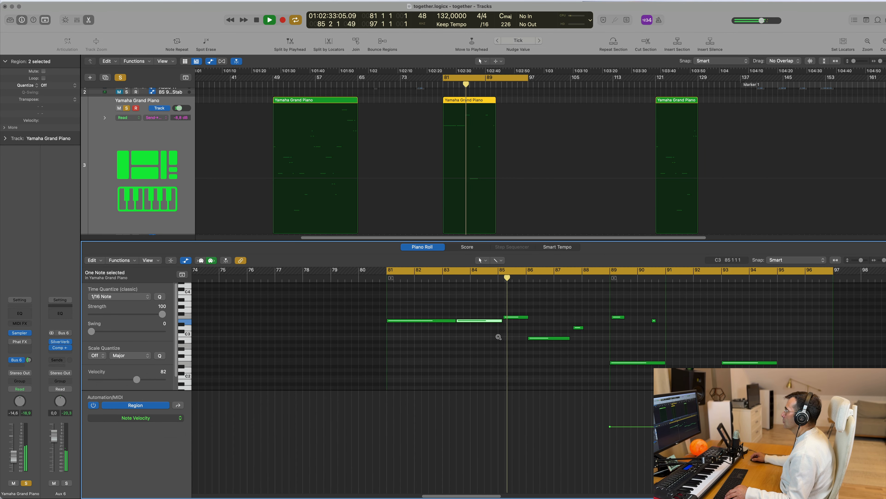
scroll(499, 339, left, 1)
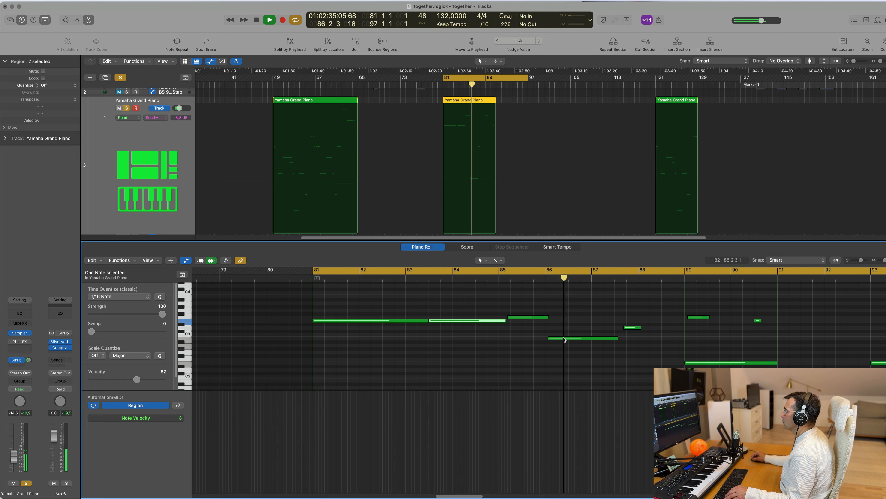
click(499, 338)
click(564, 339)
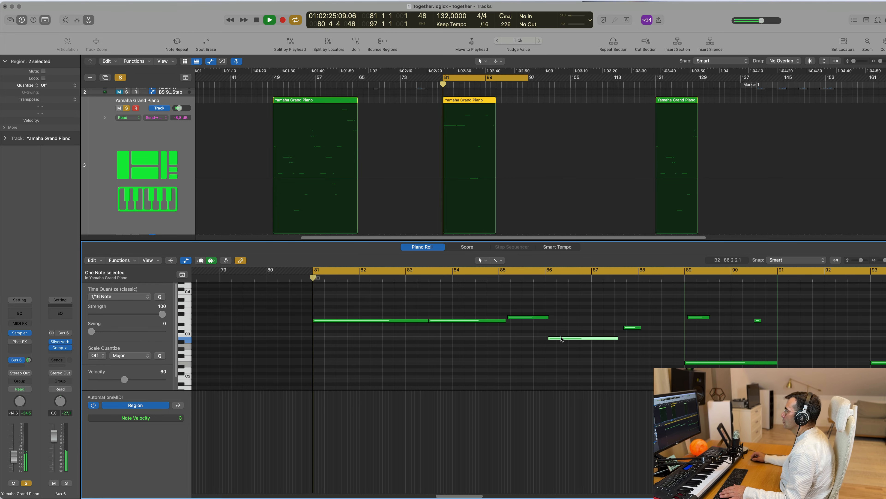
click(419, 321)
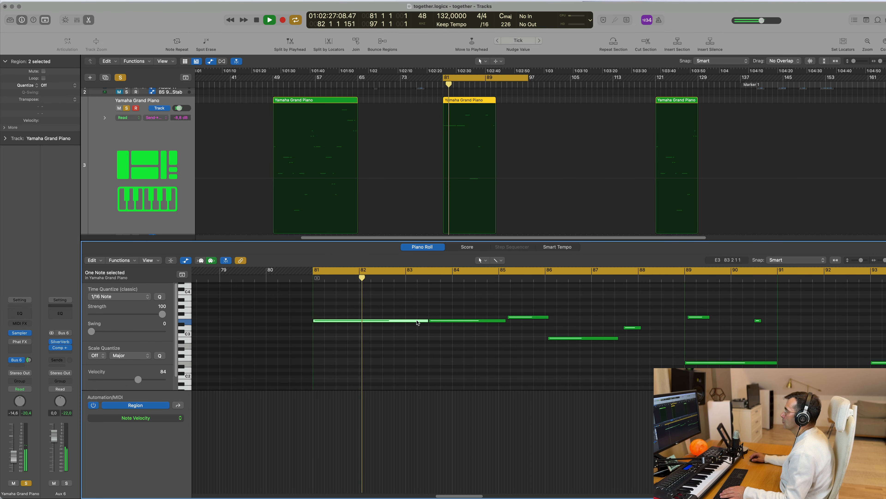
key(space)
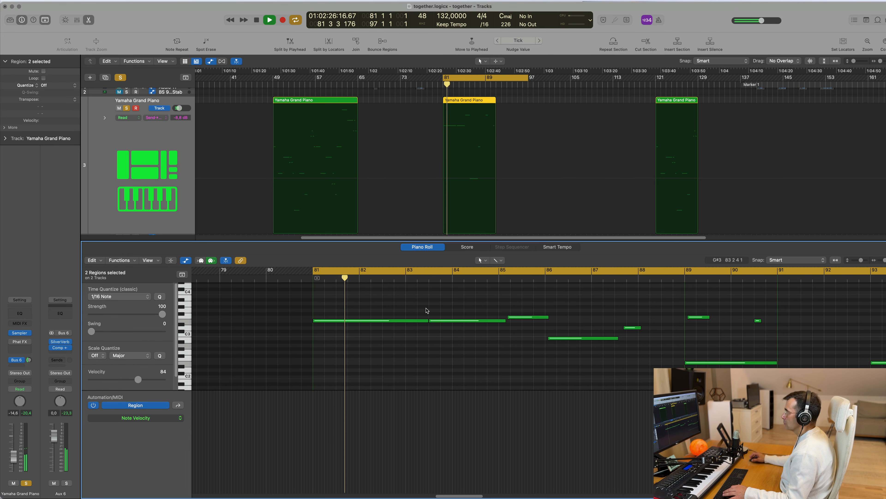
Step: Close the Piano Roll and replay the loop from bar 81 while viewing the full arrangement
key(x)
key(x)
scroll(441, 168, left, 4)
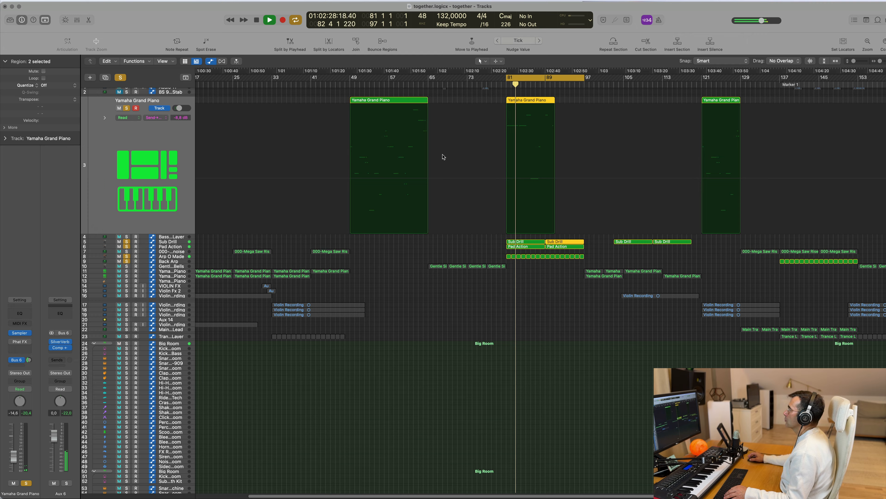
scroll(552, 172, up, 5)
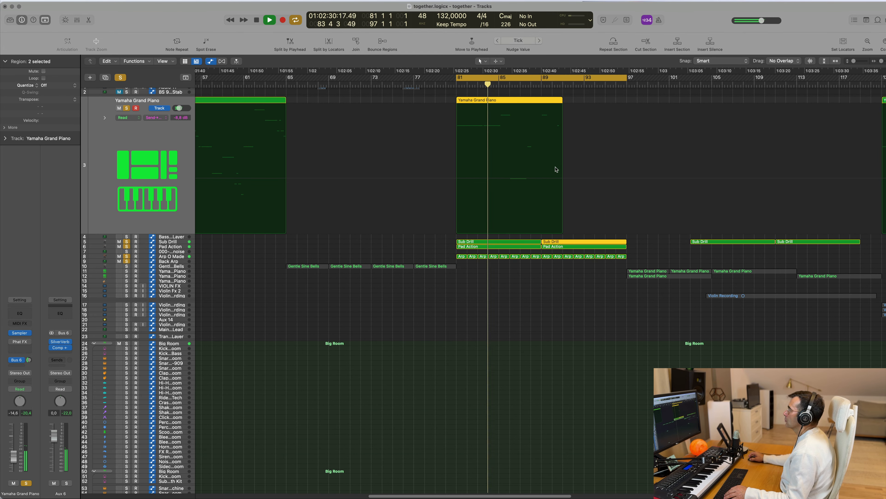
scroll(555, 168, down, 5)
key(space)
key(space)
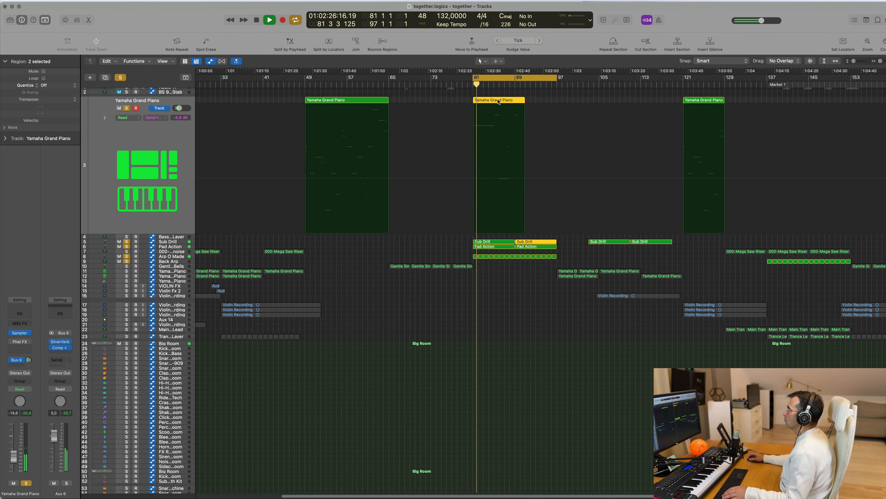
Step: Delete the short D3 piano note late in bar 87 and select the notes from bar 89 onward
key(p)
scroll(437, 349, up, 1)
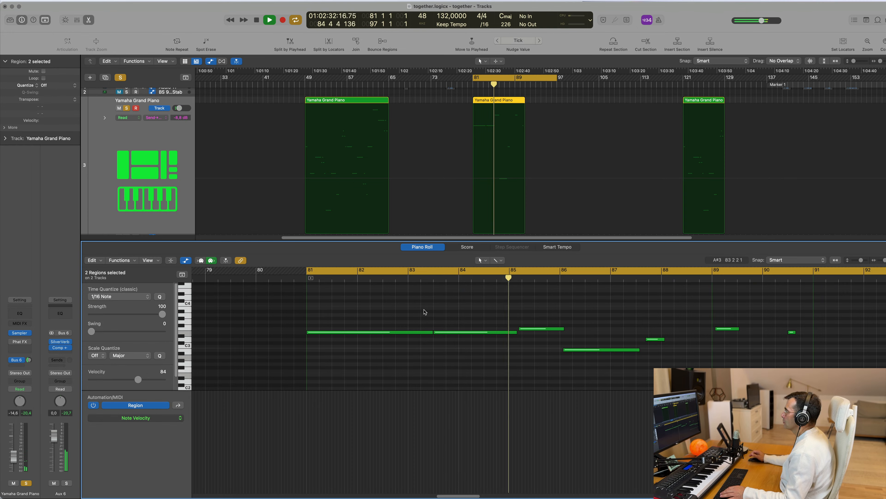
scroll(585, 337, down, 2)
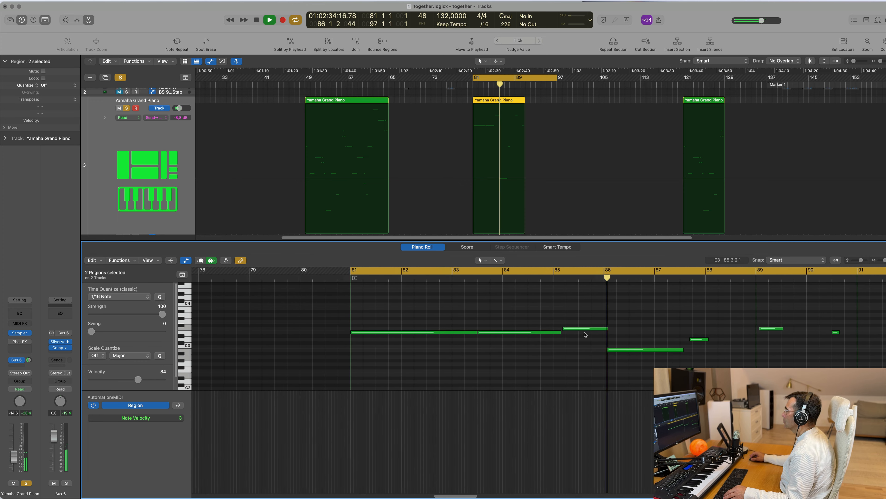
scroll(600, 332, left, 2)
scroll(703, 324, down, 2)
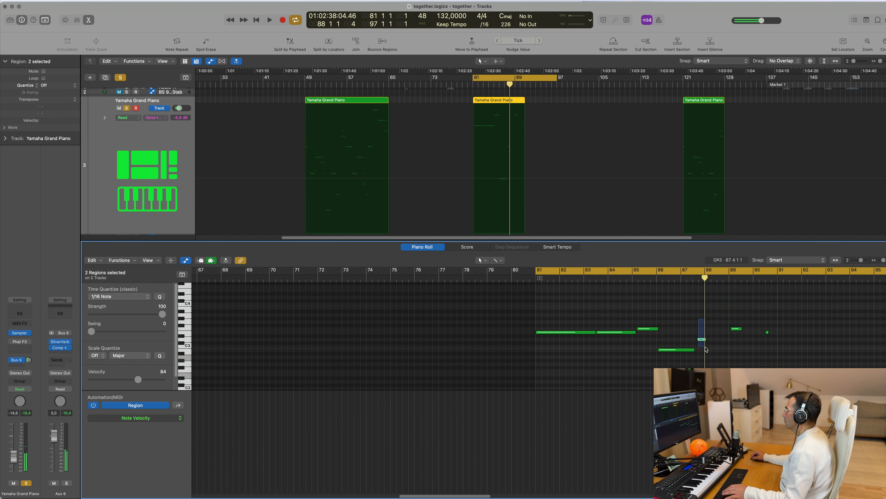
scroll(734, 294, down, 4)
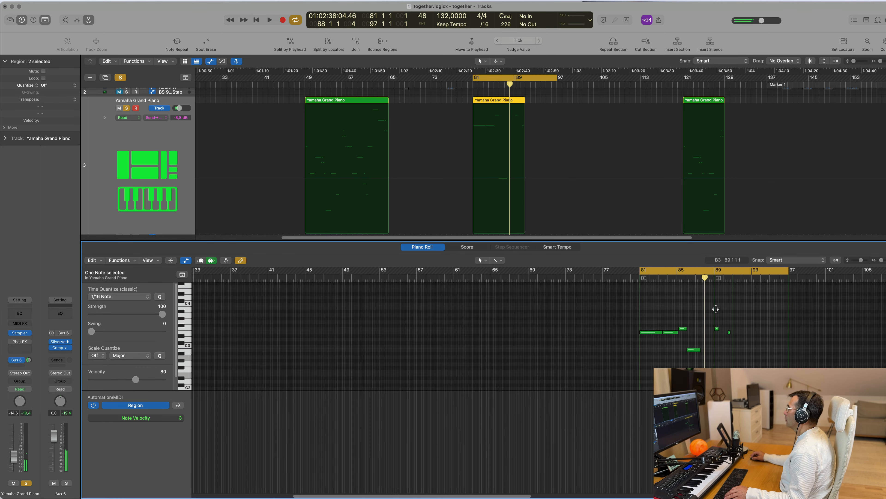
scroll(734, 294, down, 3)
drag(805, 368, 805, 363)
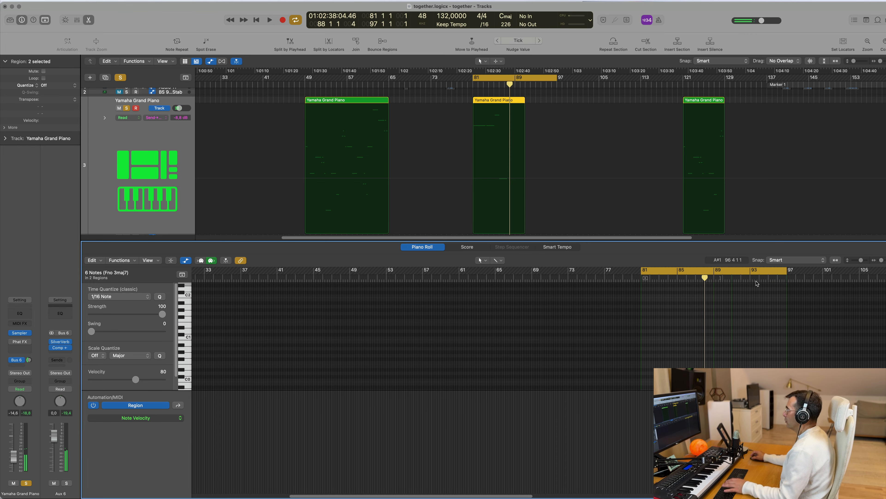
Step: Delete the Yamaha Grand Piano regions starting at bar 49 and bar 121 while the loop plays
key(space)
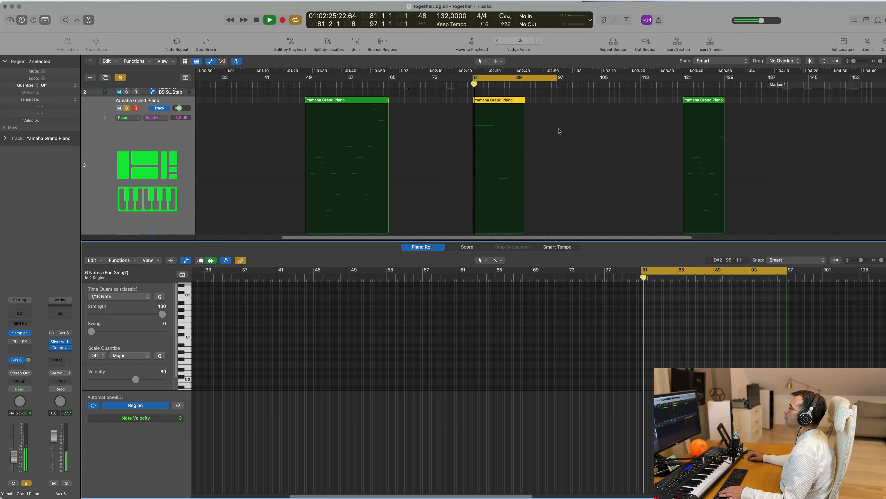
click(367, 104)
key(Delete)
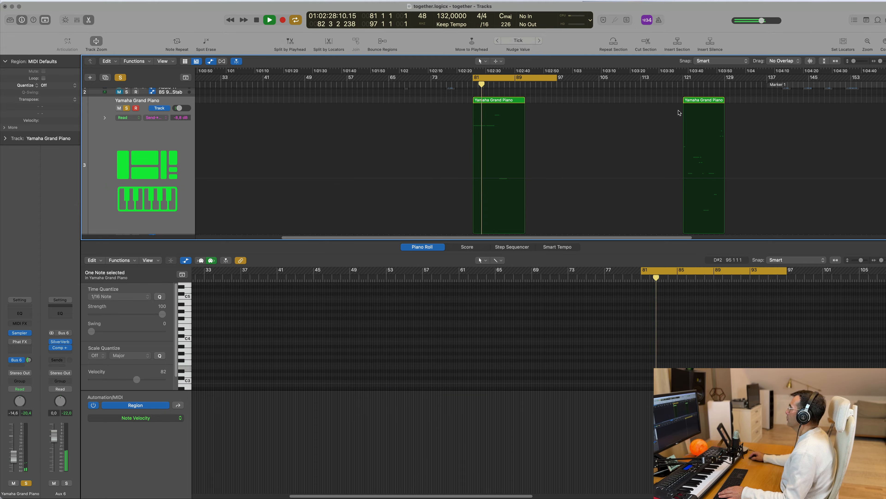
click(694, 101)
key(Delete)
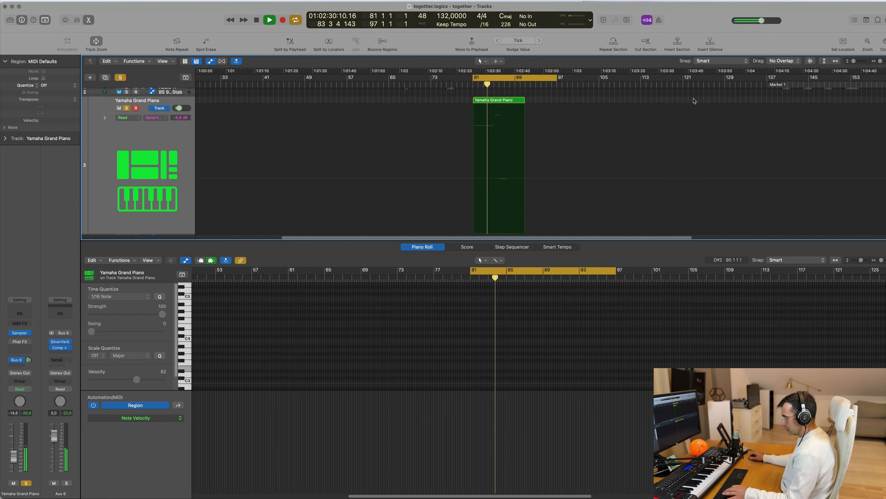
Step: Close the Piano Roll and repeat the bar 81 Yamaha Grand Piano region once directly after itself
key(x)
key(x)
scroll(554, 325, up, 1)
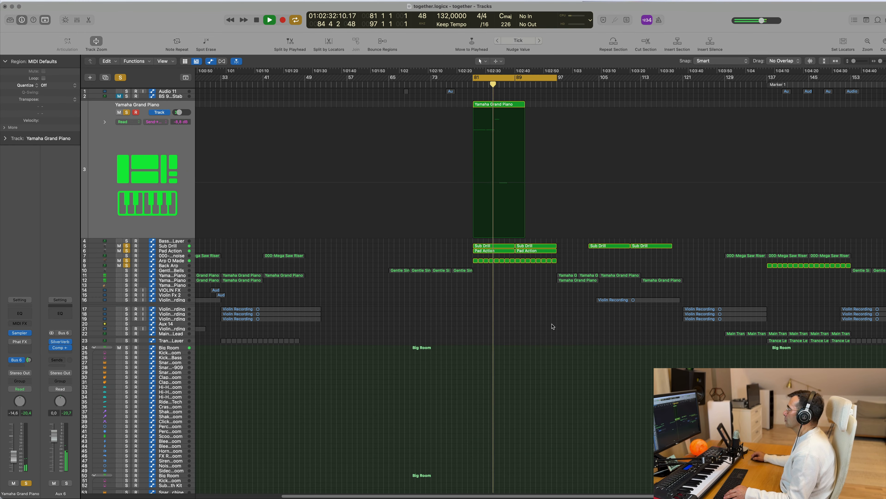
click(515, 103)
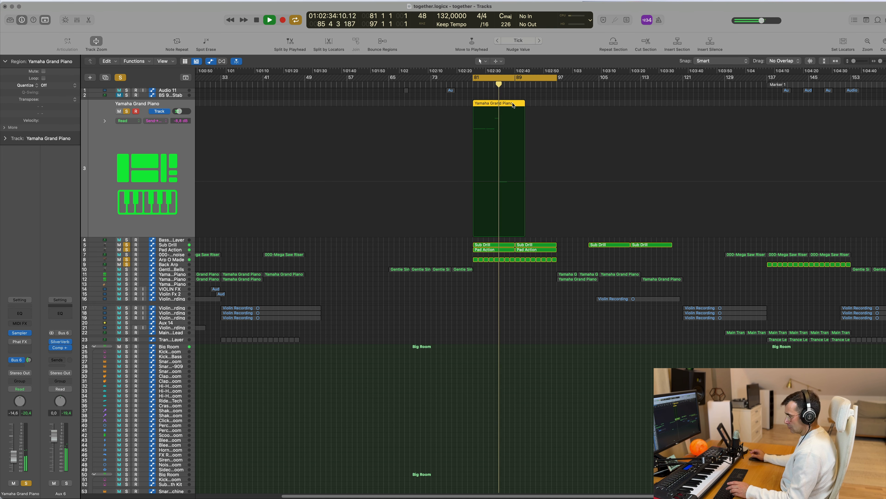
key(super+r)
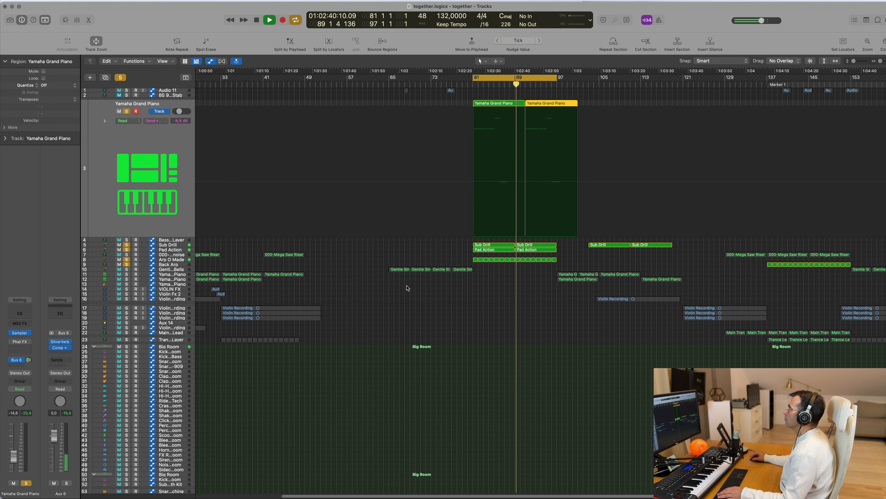
Step: Restart the loop and trim the first Yamaha Grand Piano region at bar 81 so it ends at bar 89
scroll(454, 294, down, 5)
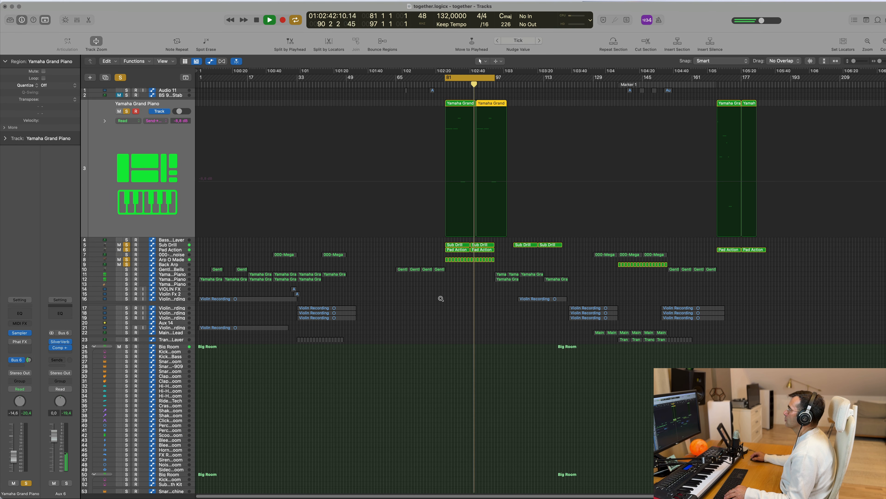
scroll(440, 300, up, 5)
scroll(441, 300, left, 1)
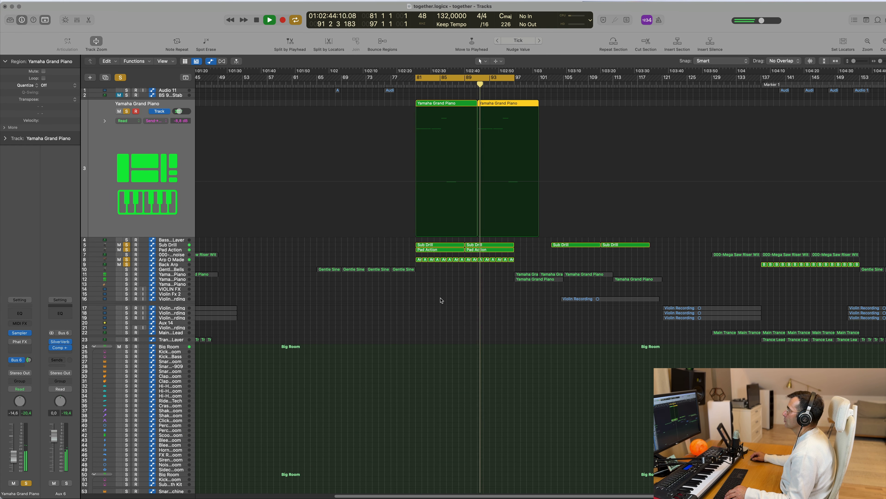
key(space)
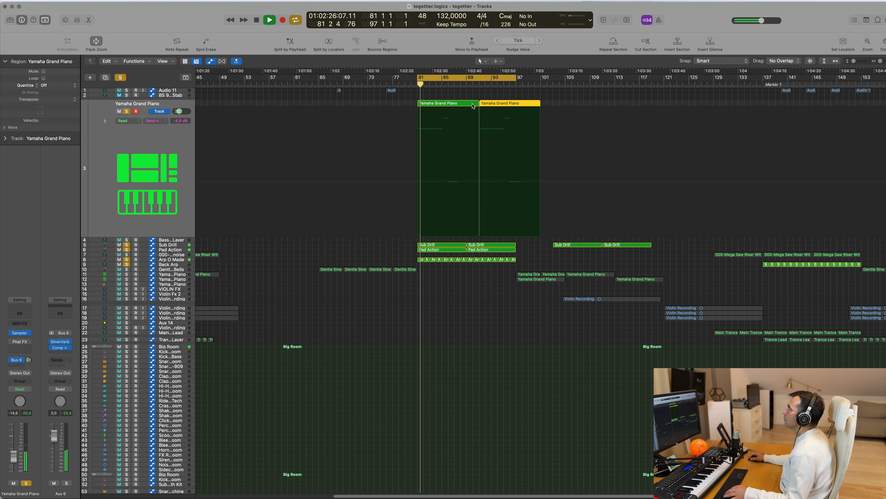
click(476, 103)
drag(476, 103, 467, 103)
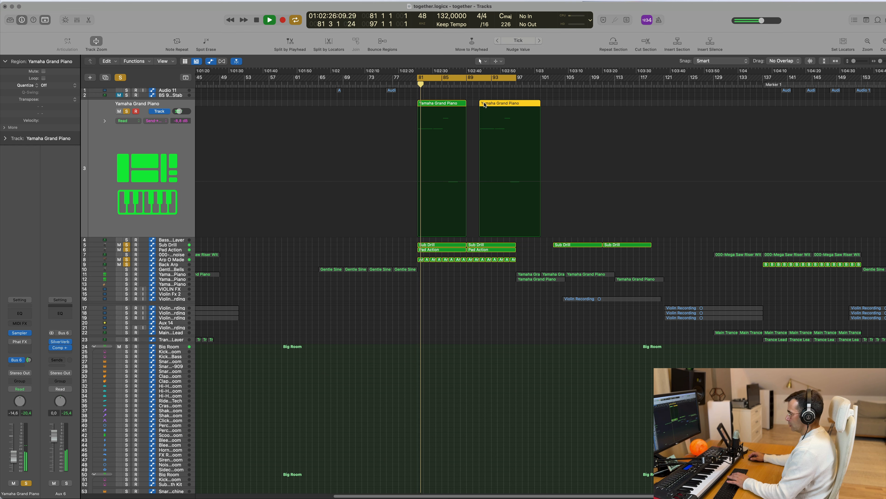
Step: Delete the old second Yamaha Grand Piano region and repeat the trimmed one directly after itself, filling bars 89 to 97
key(Delete)
key(space)
key(space)
key(super+r)
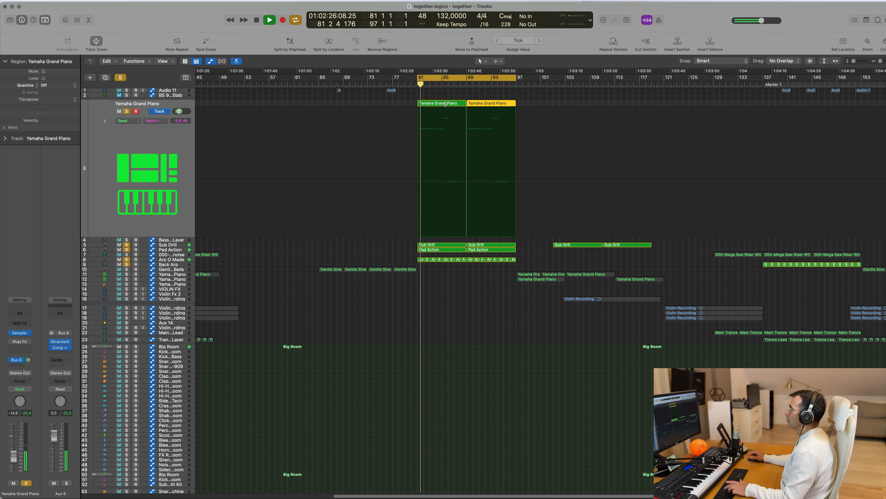
click(474, 280)
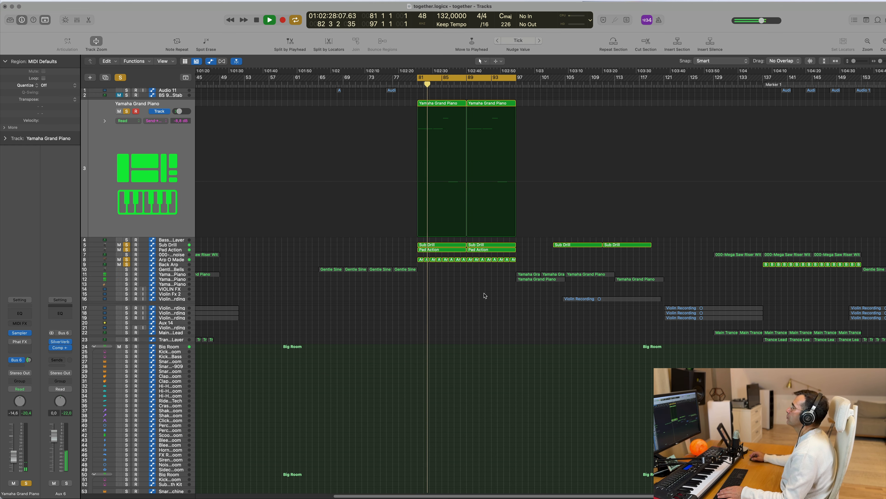
Step: Delete the leftover Sub Drill regions around bar 103 and the Yamaha Grand Piano and Pad Action regions around bar 169
drag(645, 249, 813, 77)
key(Delete)
scroll(622, 259, down, 5)
key(Delete)
key(Delete)
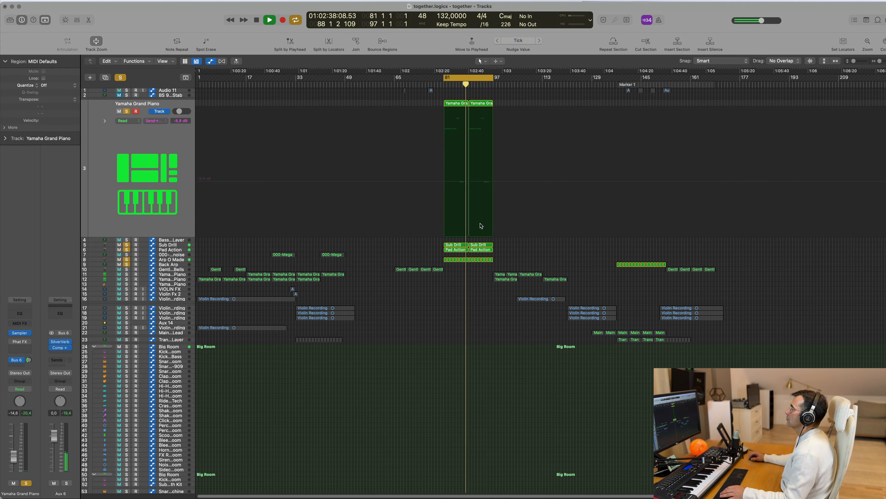
Step: Replay the loop, compare the notes of the two Sub Drill regions in the Piano Roll, and glance at the Mixer
scroll(501, 269, up, 5)
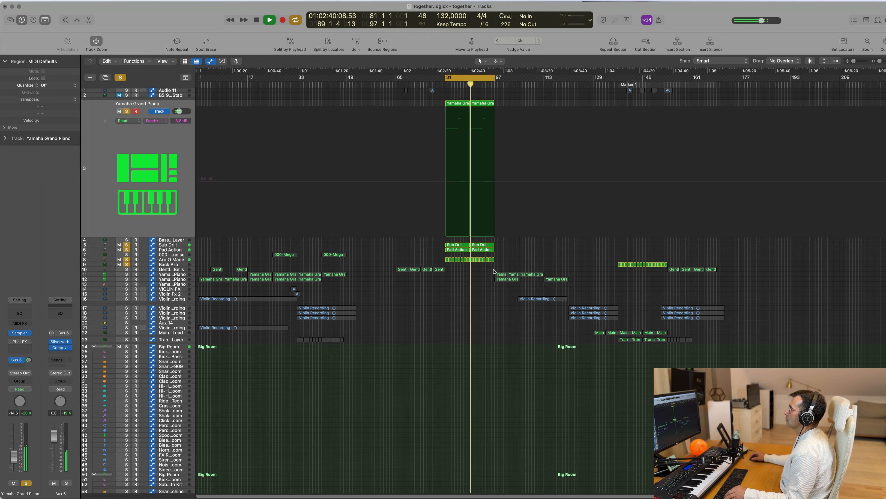
scroll(460, 275, down, 3)
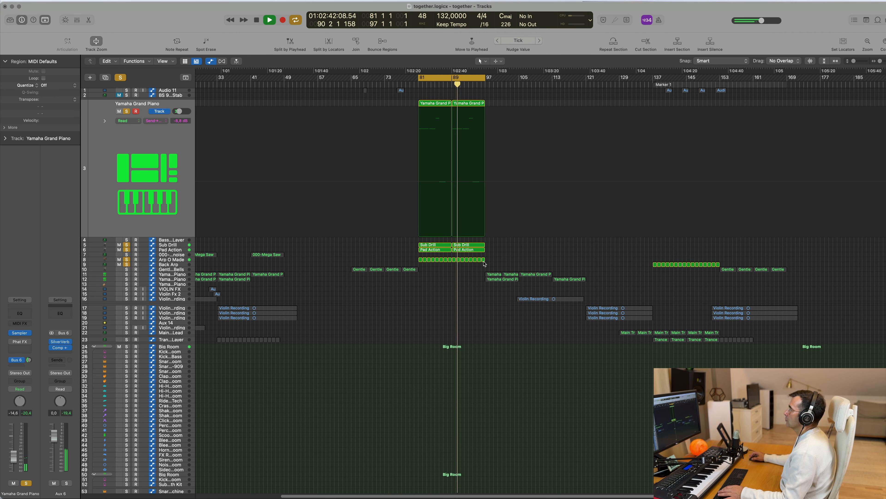
key(space)
key(space)
double_click(468, 245)
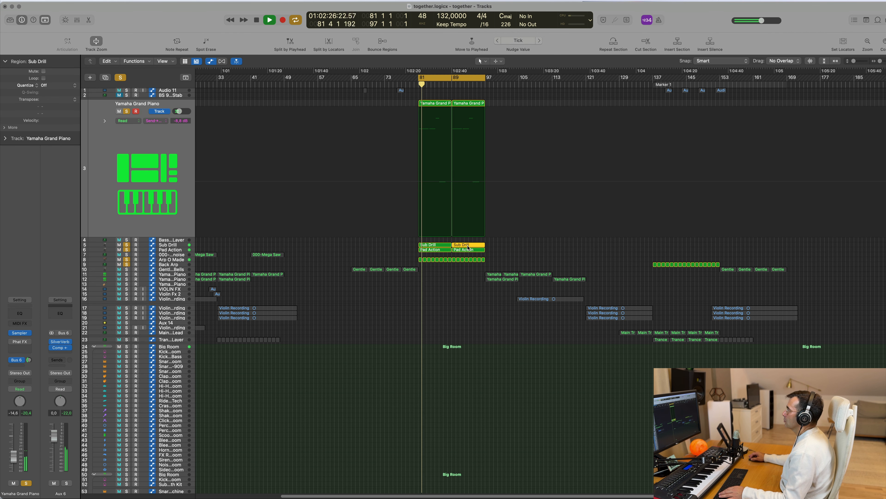
scroll(501, 300, up, 8)
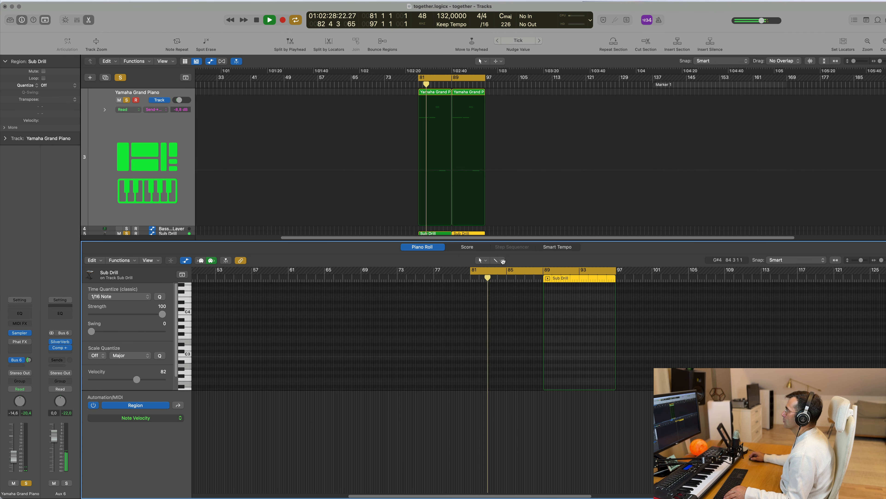
scroll(566, 302, down, 15)
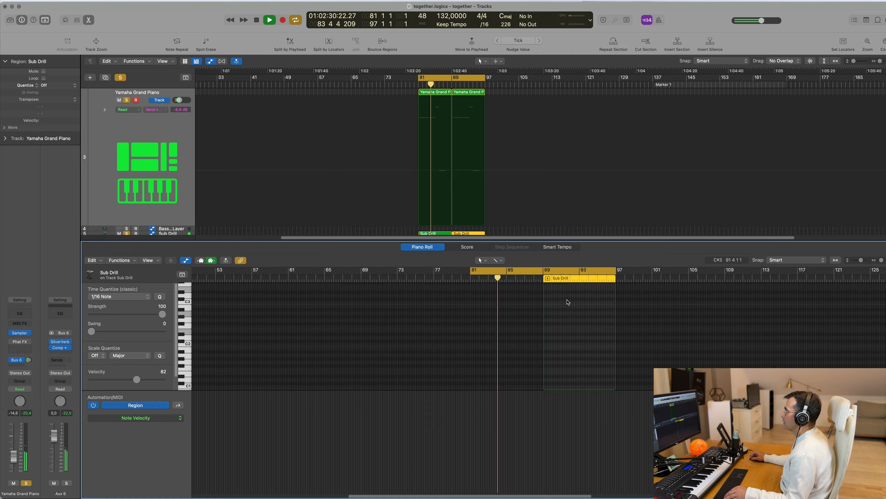
click(519, 224)
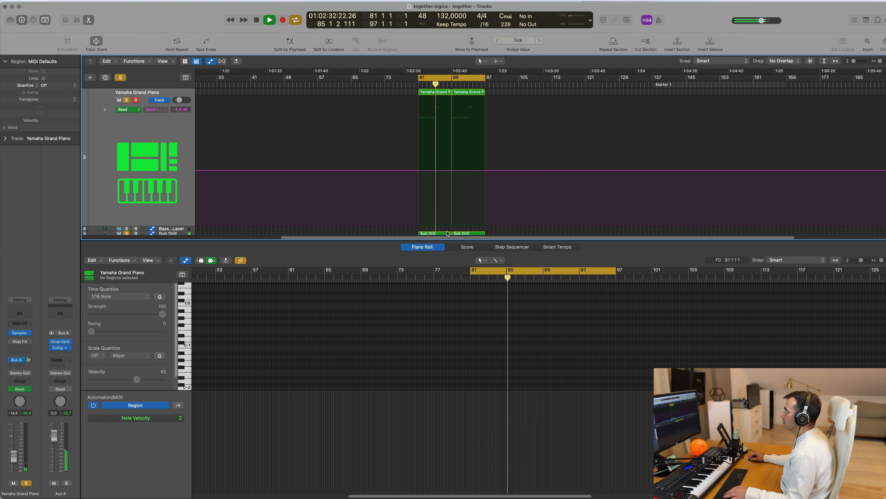
click(448, 233)
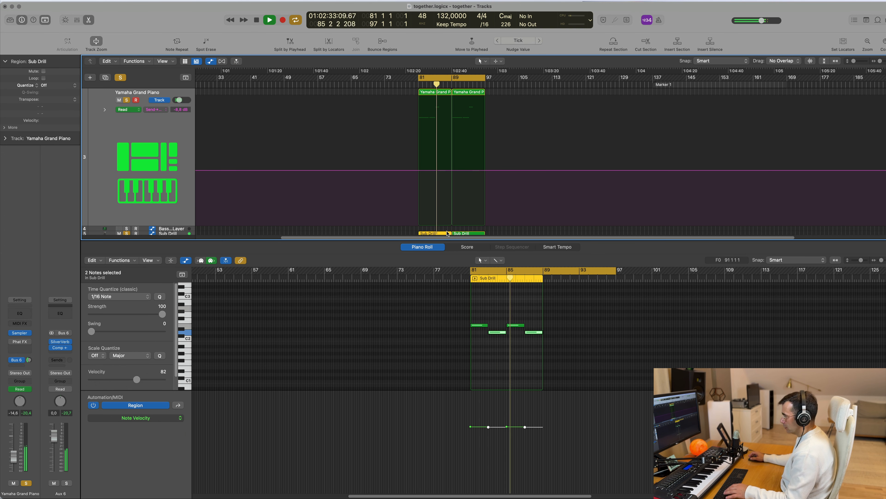
click(475, 234)
click(471, 229)
click(445, 234)
click(467, 234)
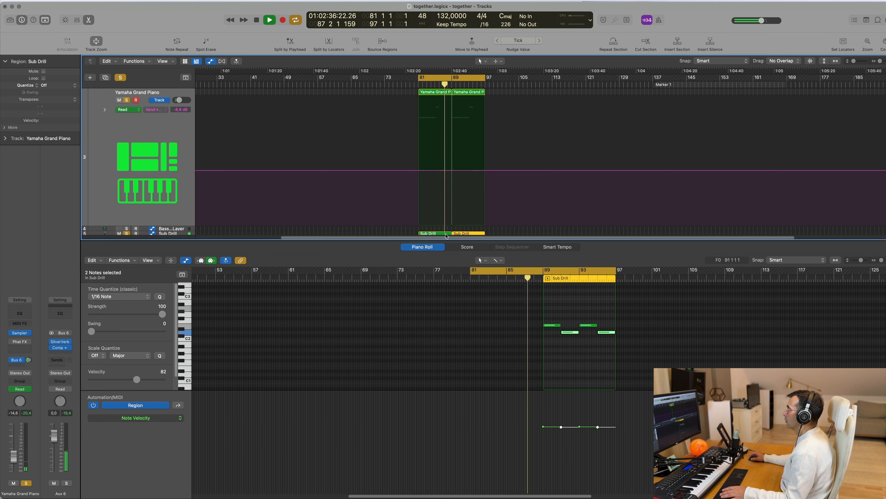
click(441, 307)
key(x)
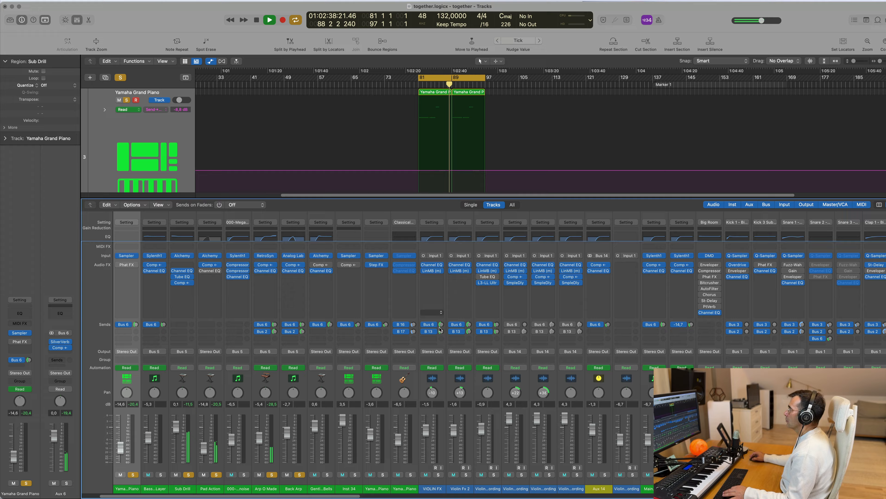
key(x)
Step: Automate the Yamaha Grand Piano's Bus 6 send to rise from about -16 dB at bar 81 to about -3 dB at bar 97
scroll(448, 288, down, 3)
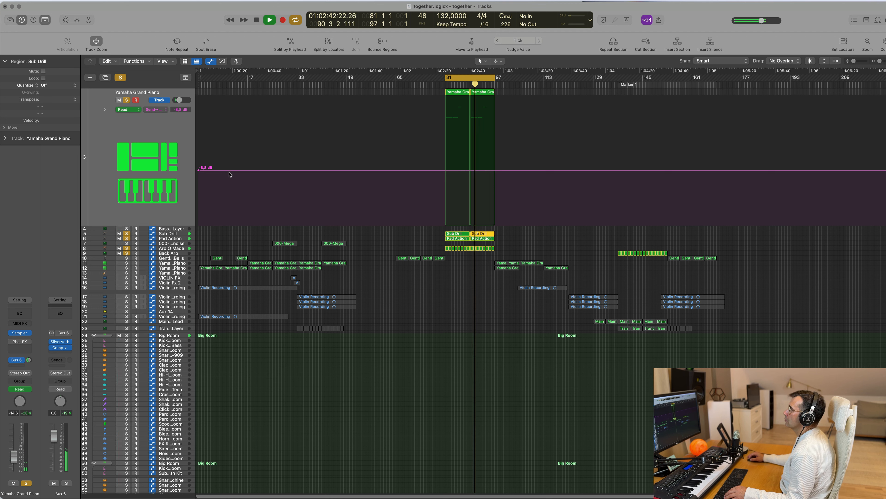
key(space)
key(space)
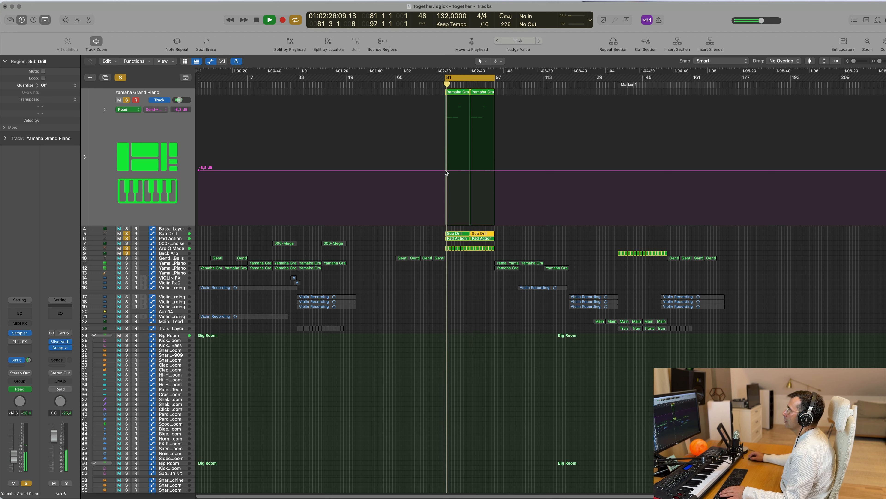
click(446, 170)
drag(495, 172, 495, 144)
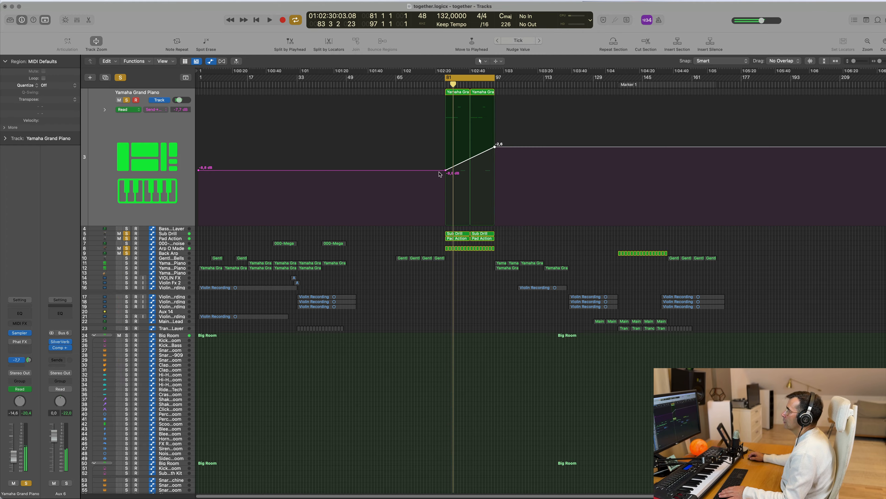
drag(445, 170, 445, 191)
key(space)
key(space)
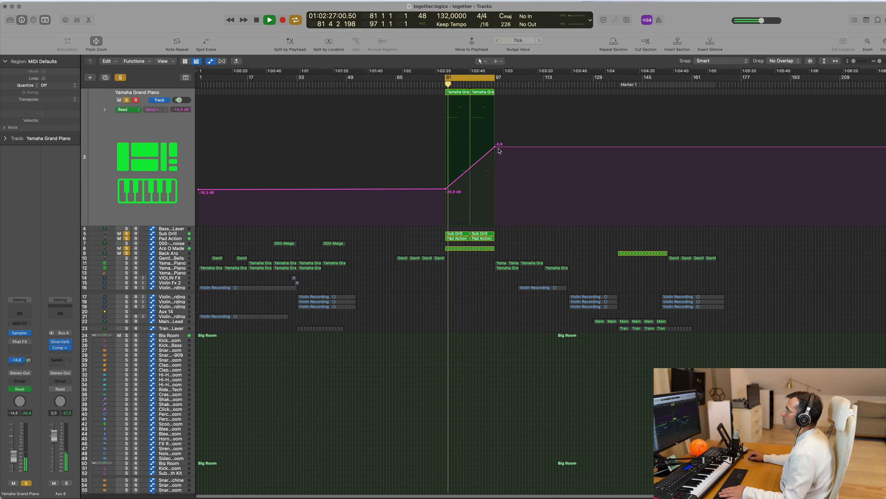
click(494, 148)
Step: Select both Yamaha Grand Piano regions between bars 81 and 97, open them in the Piano Roll, and restart the loop
scroll(473, 295, up, 1)
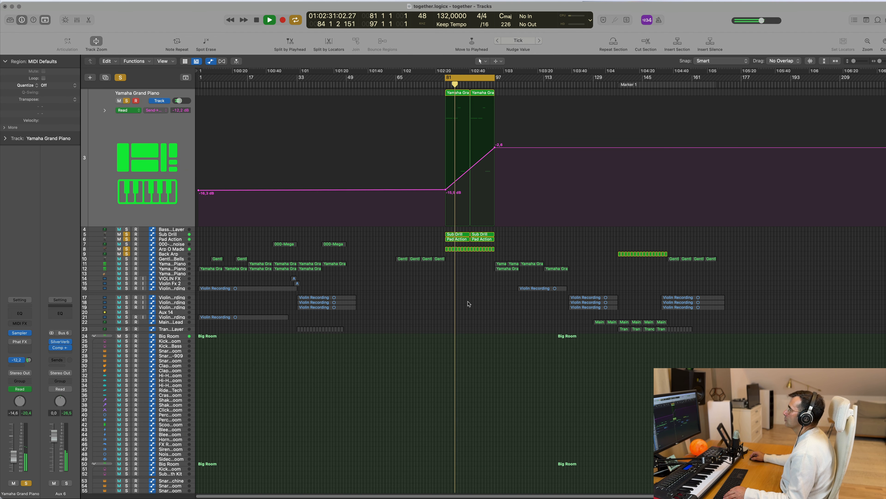
scroll(473, 303, right, 1)
scroll(477, 282, left, 1)
scroll(464, 100, right, 1)
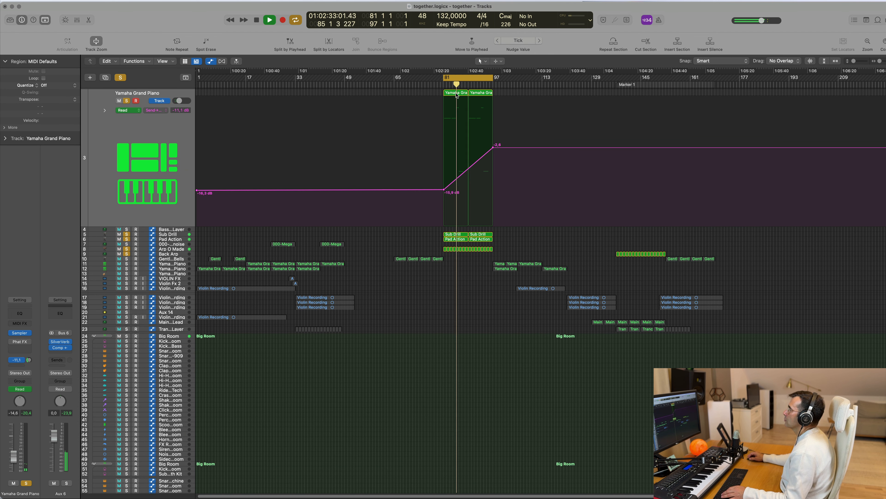
drag(439, 93, 478, 104)
scroll(295, 281, down, 1)
key(space)
key(space)
key(p)
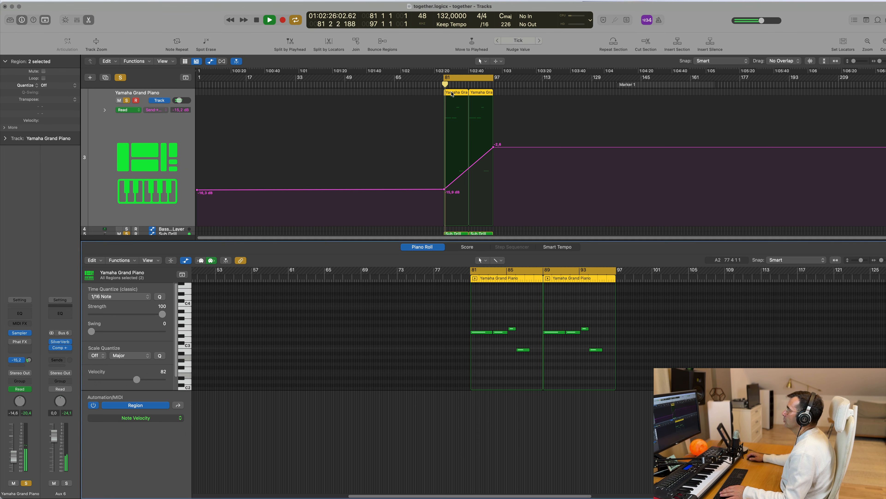
key(space)
key(space)
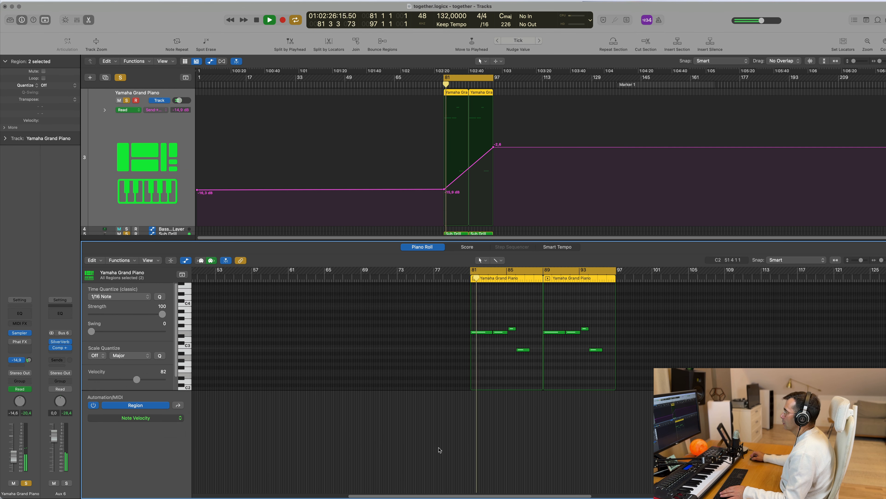
Step: Select the piano notes in both regions and look over their pitches and positions in the Piano Roll
scroll(545, 450, down, 5)
scroll(497, 363, up, 6)
drag(455, 338, 589, 384)
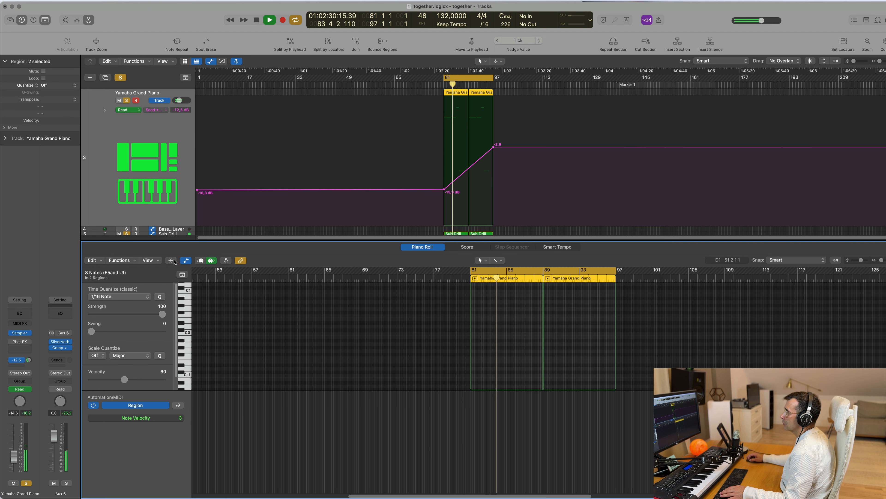
click(171, 260)
click(172, 261)
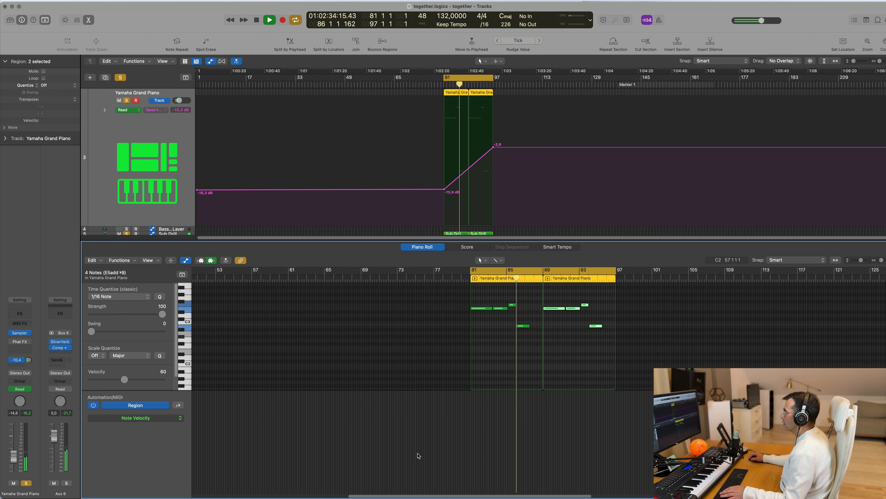
scroll(419, 455, up, 8)
scroll(420, 457, down, 8)
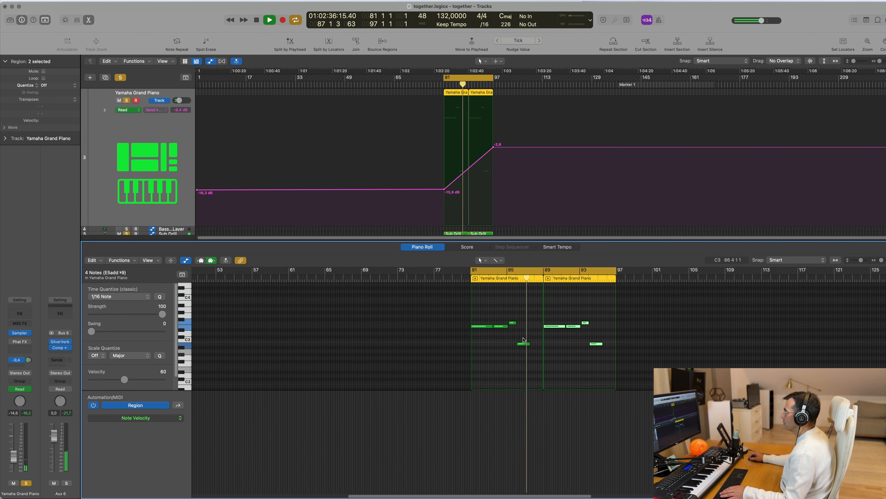
scroll(425, 467, up, 3)
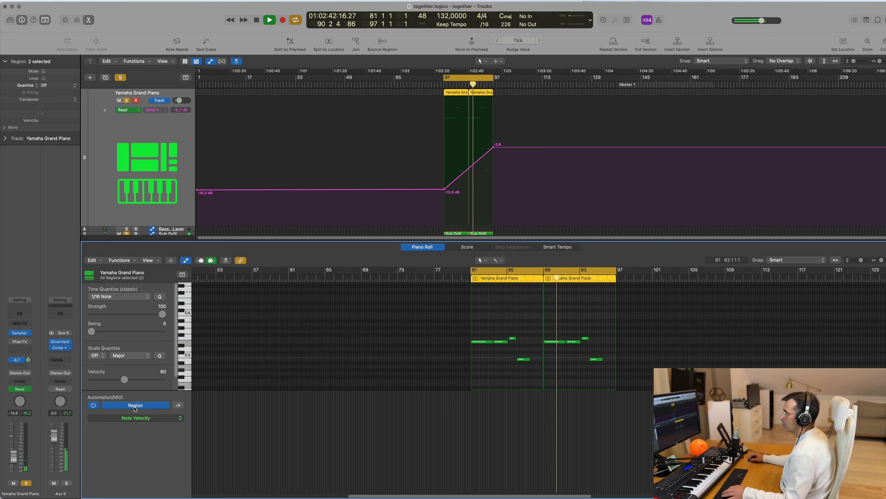
Step: Try MIDI Volume in the Piano Roll's automation area for the piano regions, and set it to Note Velocity instead
click(143, 417)
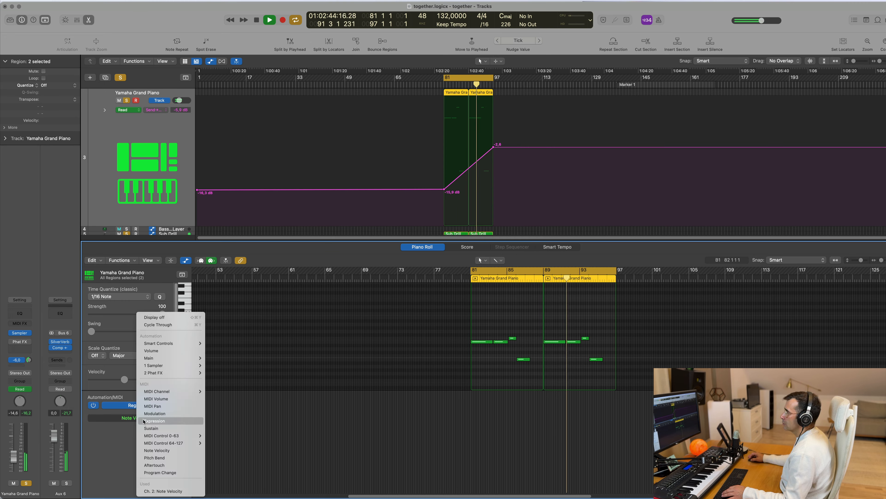
click(156, 399)
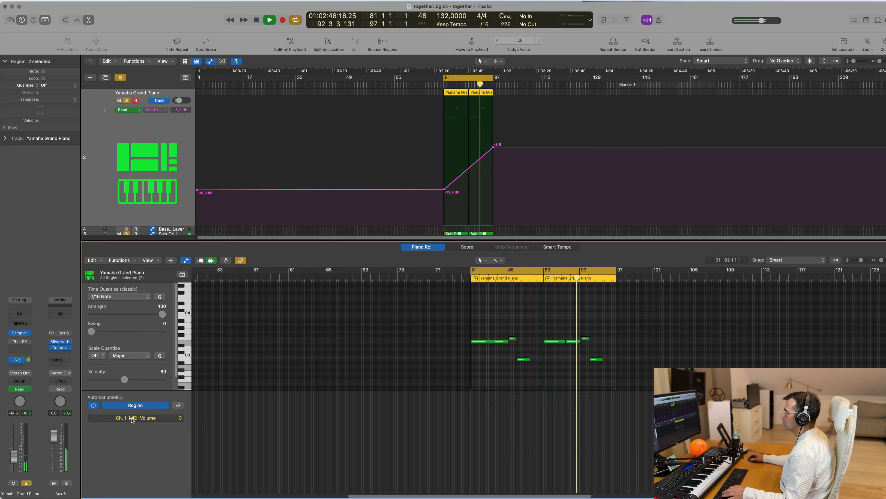
click(146, 418)
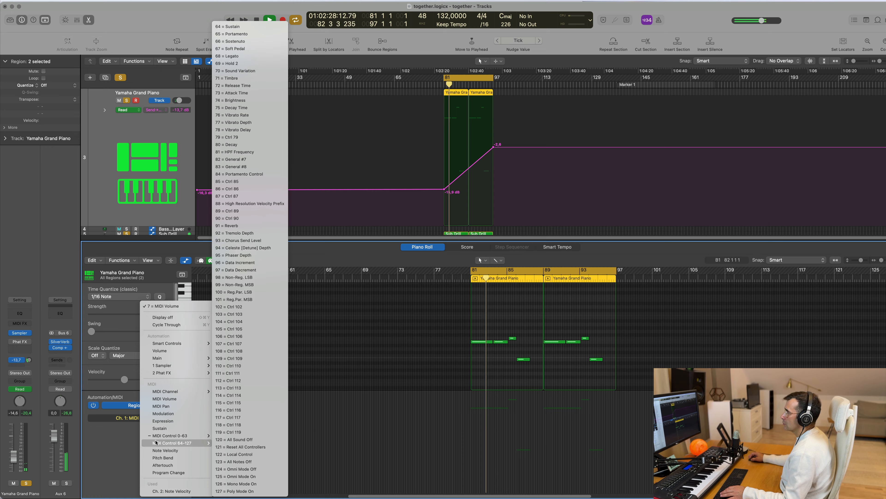
click(165, 450)
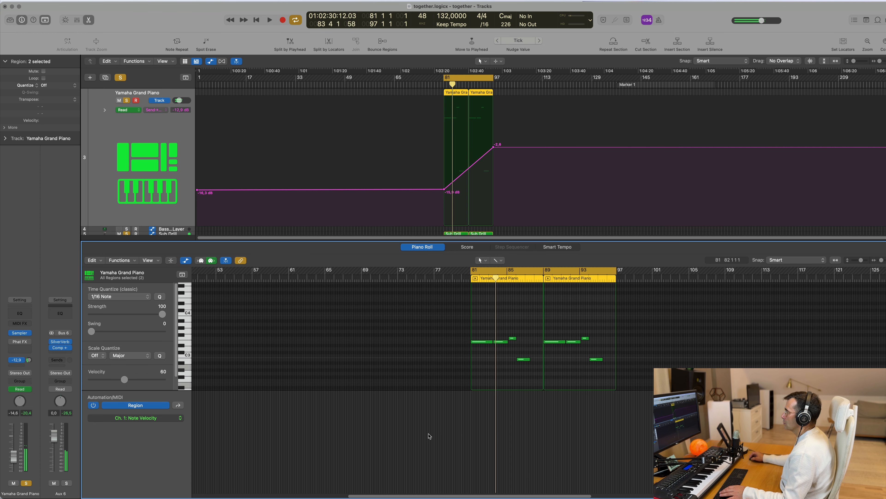
scroll(469, 432, down, 3)
scroll(476, 415, up, 4)
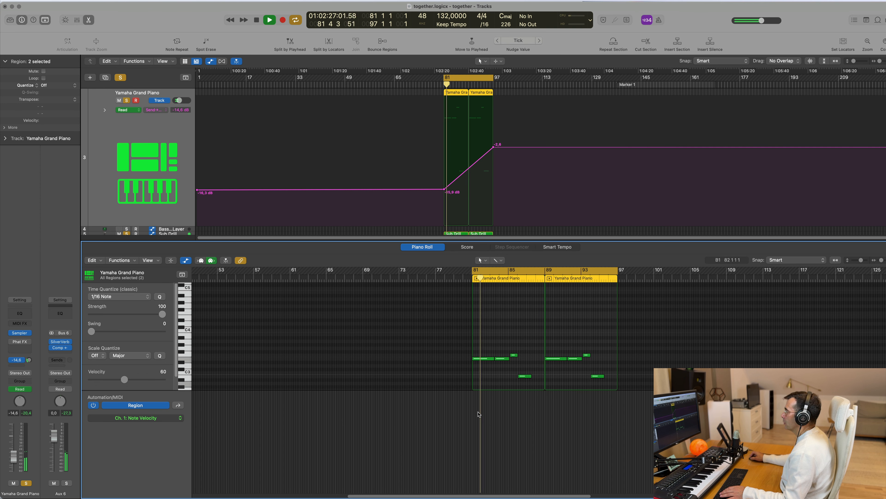
Step: Select the long first piano note at bar 81 to bring up the channel 2 note velocities, and restart the loop
click(486, 360)
scroll(469, 412, down, 4)
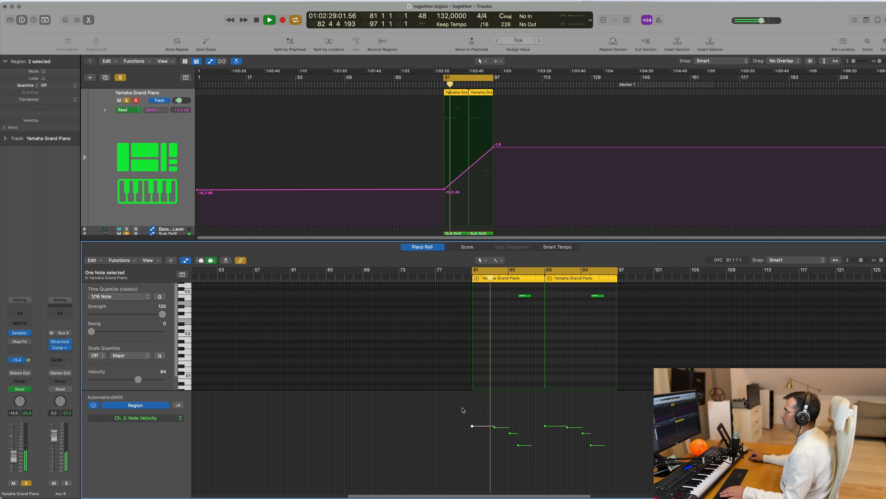
scroll(470, 412, up, 2)
key(space)
key(space)
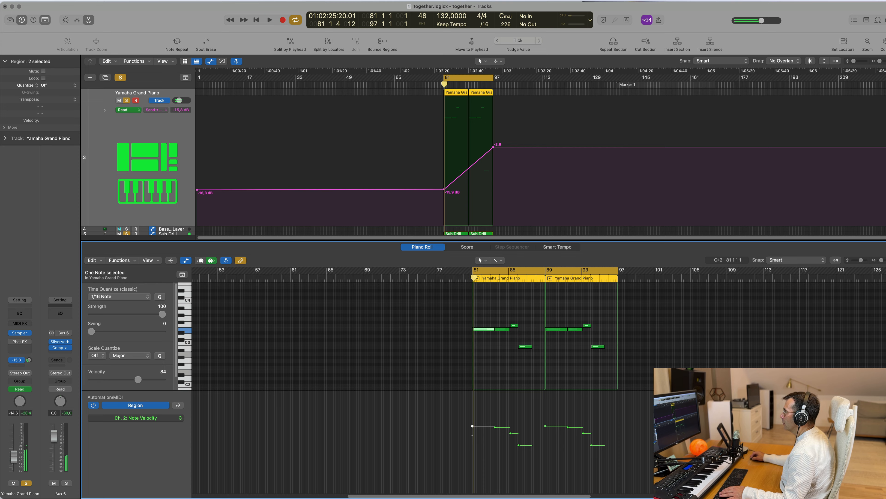
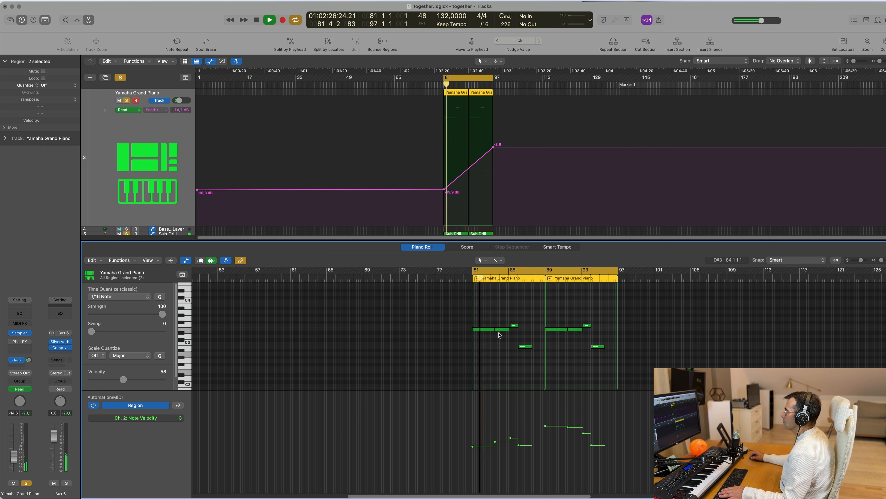
Step: Lower the velocities of the second and third notes in the first piano region, and replace the second region with a repeat of it
mouse_move(496, 443)
mouse_down()
mouse_move(499, 455)
mouse_move(510, 449)
mouse_up()
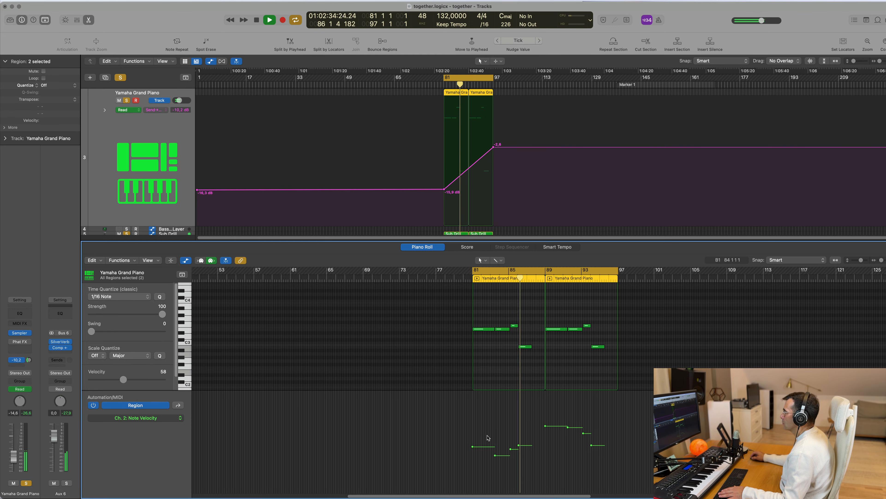
click(481, 93)
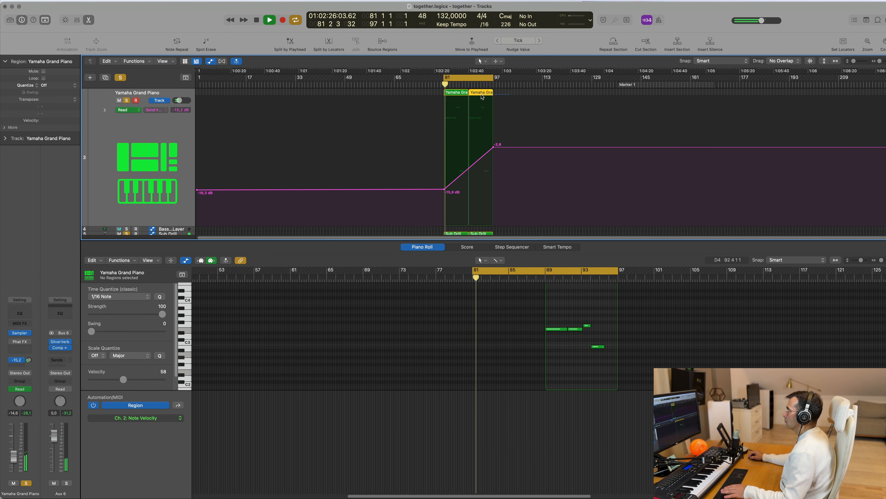
click(455, 92)
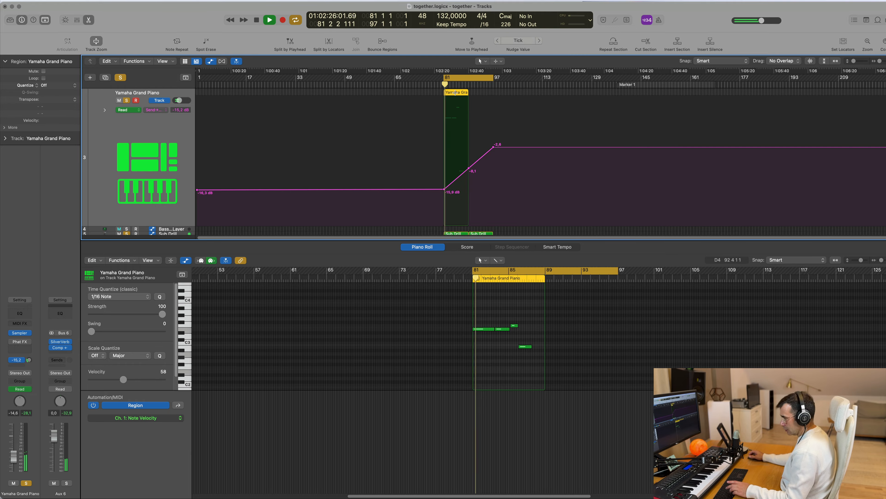
key(super+r)
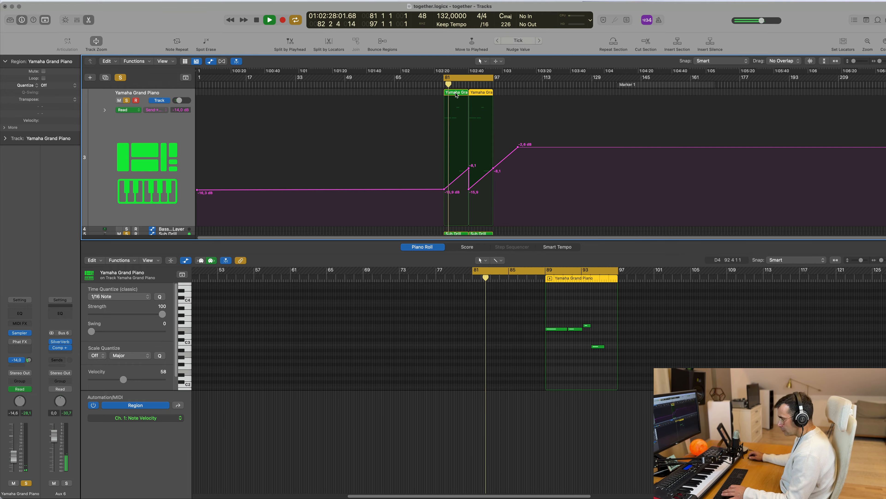
Step: Select the Pad Action track and create a new track with duplicate settings below it
key(x)
key(x)
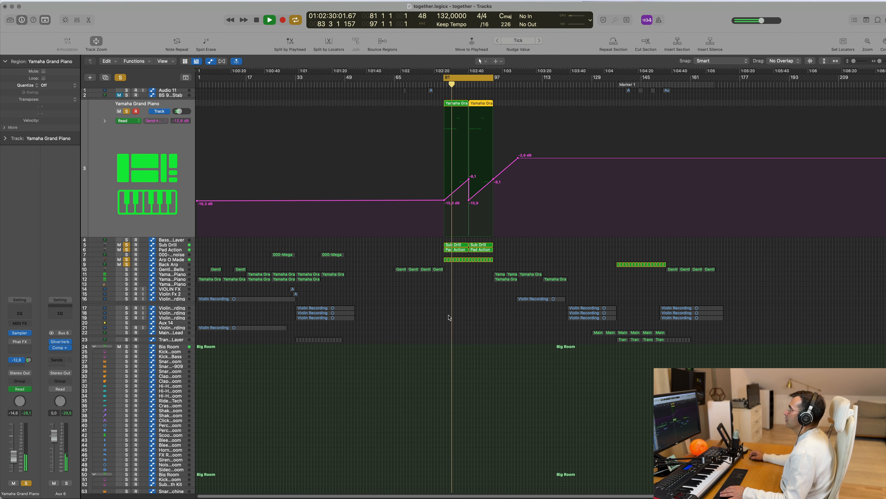
click(180, 254)
click(172, 114)
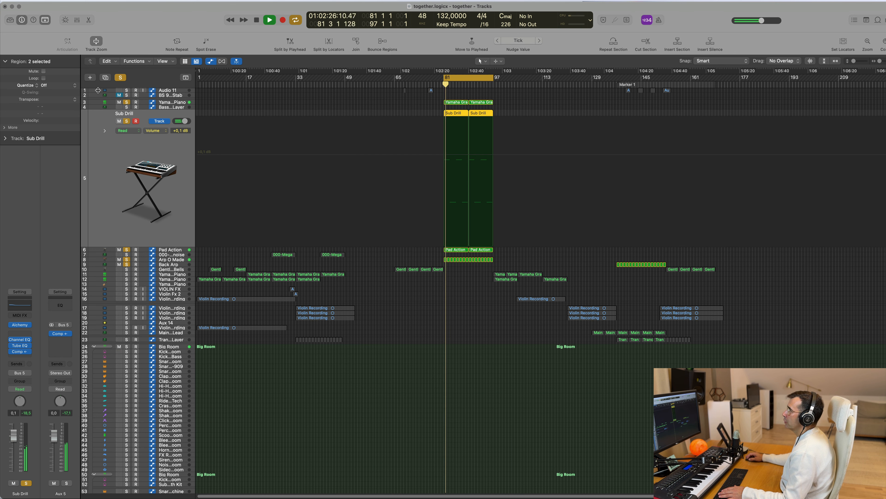
click(173, 250)
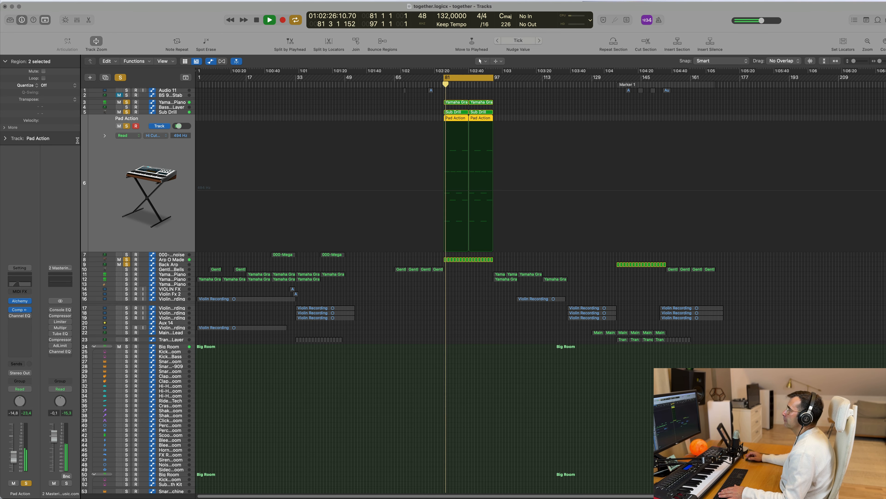
click(105, 78)
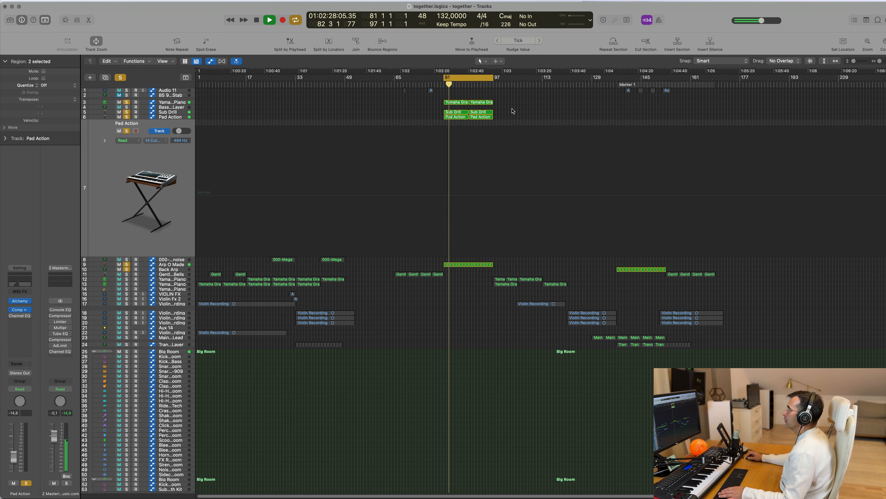
Step: Copy the first Pad Action region to the duplicate track and delete every note after its opening chord
drag(453, 120, 460, 126)
double_click(458, 123)
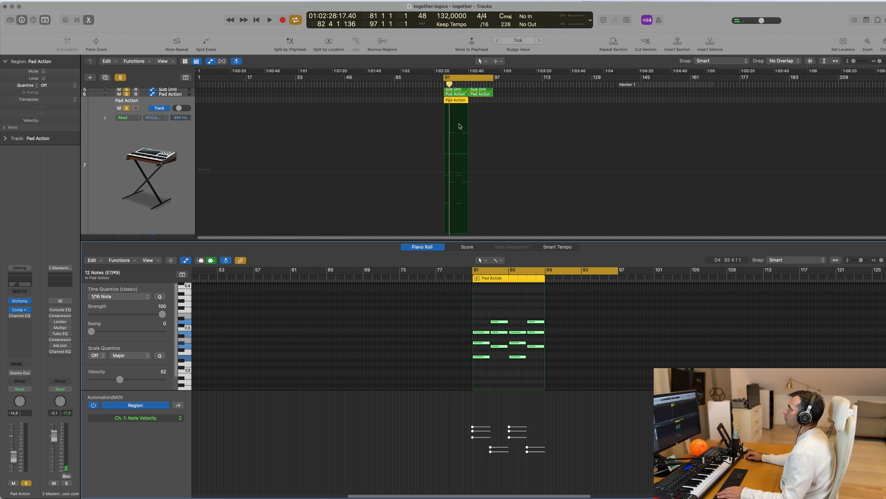
drag(500, 305, 551, 375)
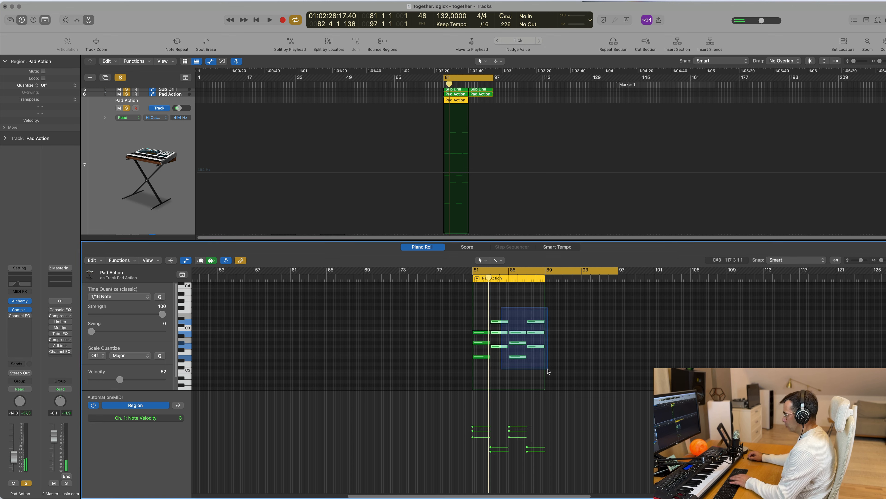
key(Delete)
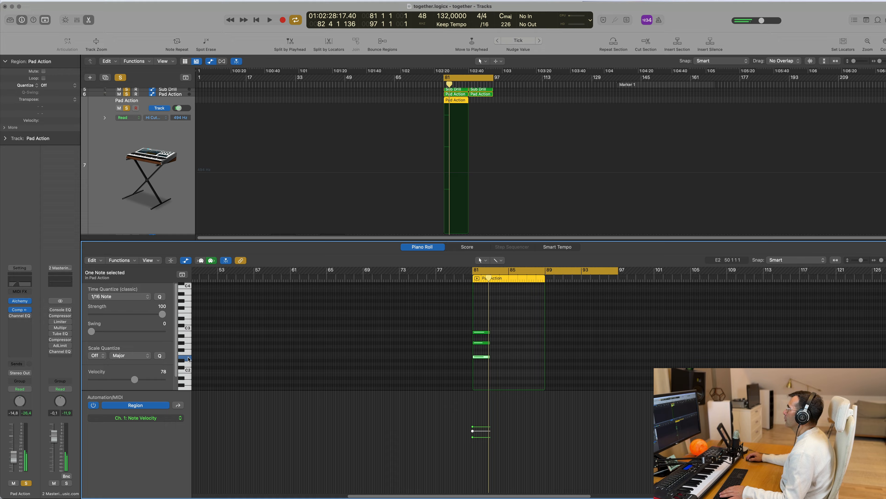
Step: Reduce the copied chord to its lowest note, and extend both the region and that note to bar 97
drag(437, 326, 545, 360)
key(Delete)
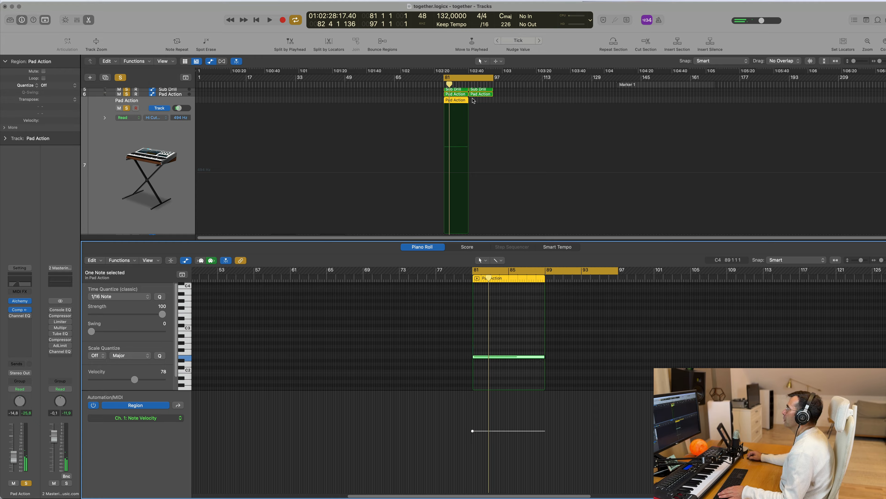
drag(467, 100, 493, 101)
drag(544, 356, 615, 360)
Step: Load the Additive Corkscrew preset from the Soundscapes category in the duplicate pad track's Alchemy and play the loop
click(148, 189)
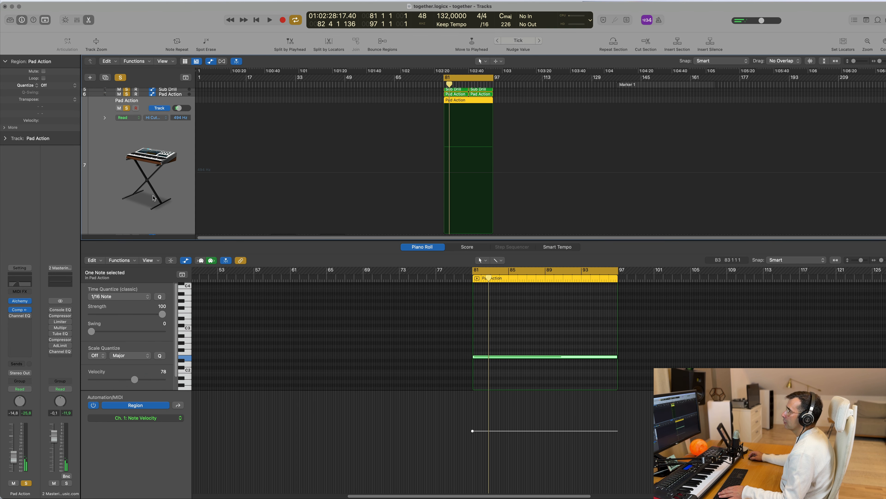
key(space)
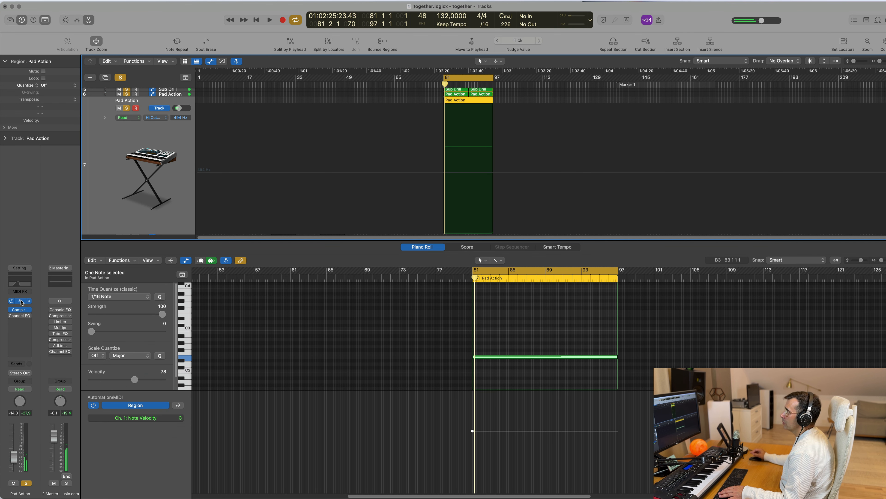
click(21, 300)
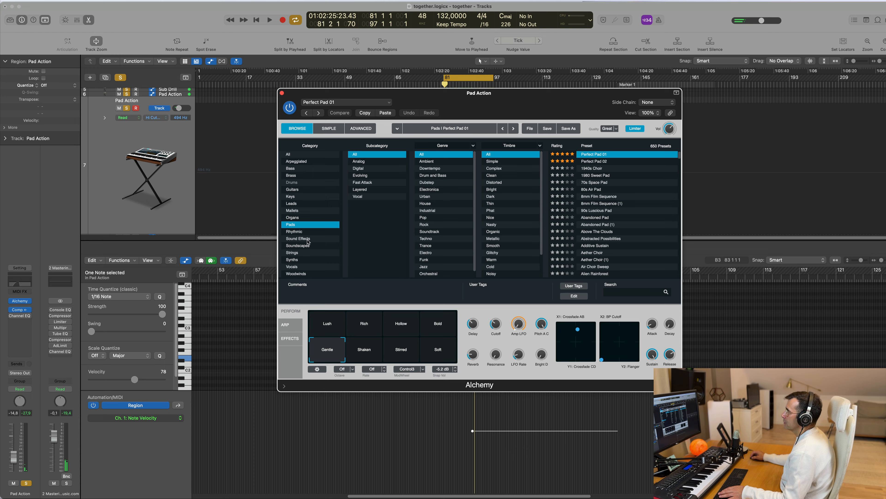
click(297, 245)
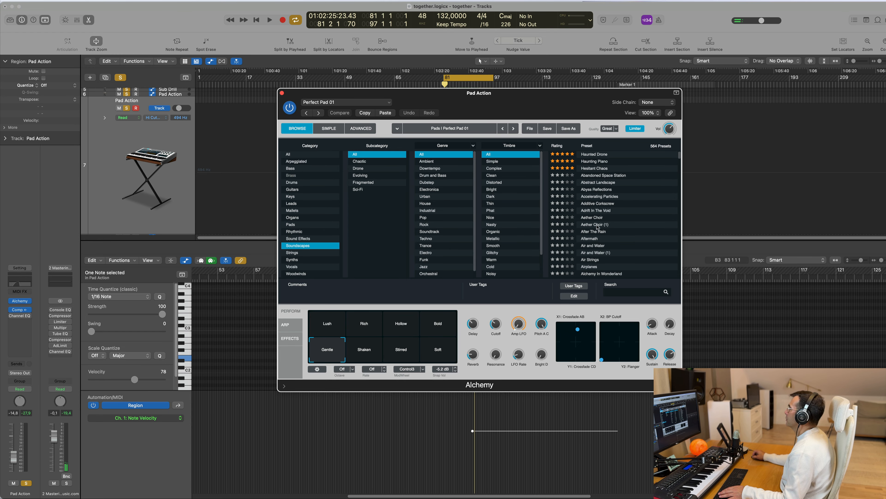
scroll(597, 226, down, 2)
click(597, 185)
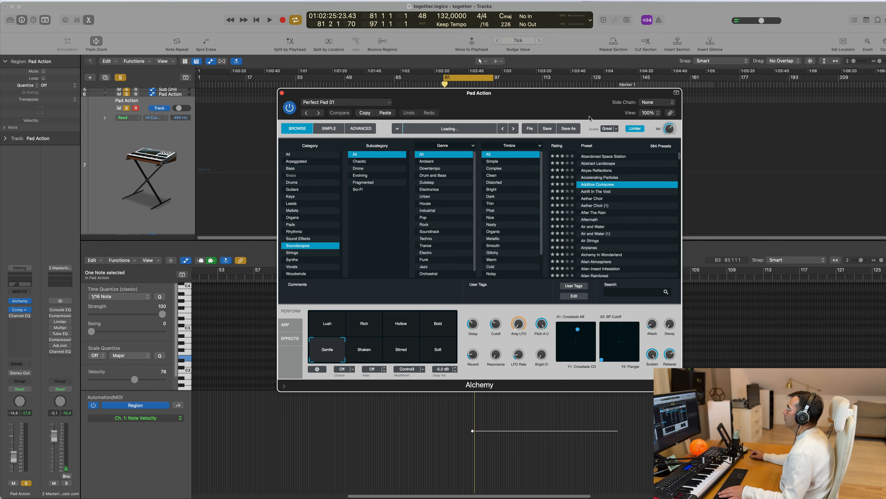
drag(538, 97, 715, 141)
key(space)
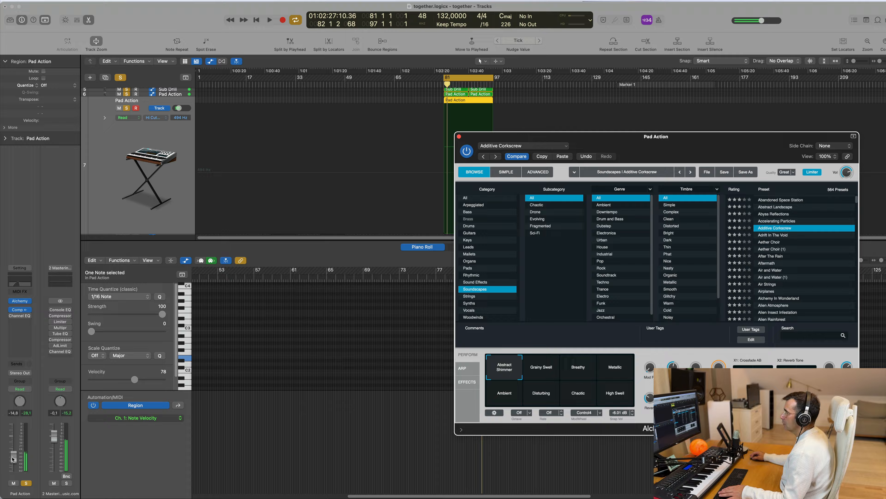
Step: Lower the duplicate pad track to -17.8 dB and try Additive Corkscrew's Grainy Swell, Breathy and Ambient variations
drag(13, 455, 20, 459)
drag(614, 136, 349, 113)
key(space)
click(277, 346)
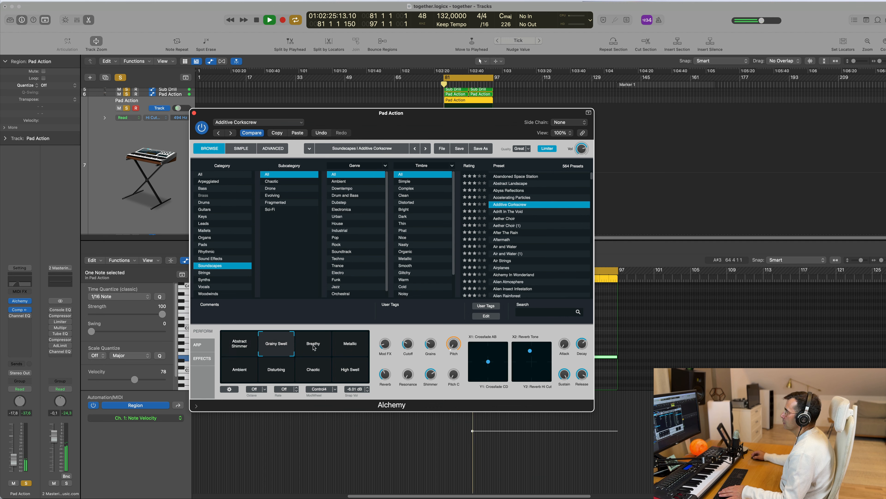
key(space)
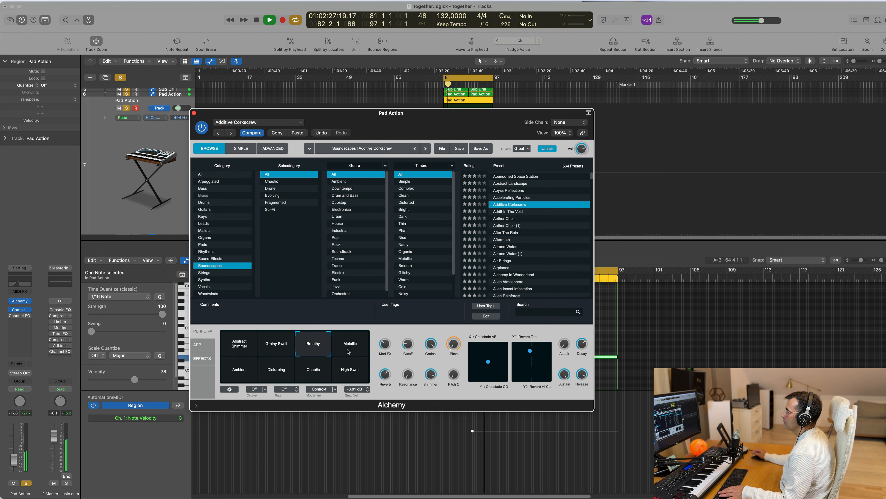
click(245, 369)
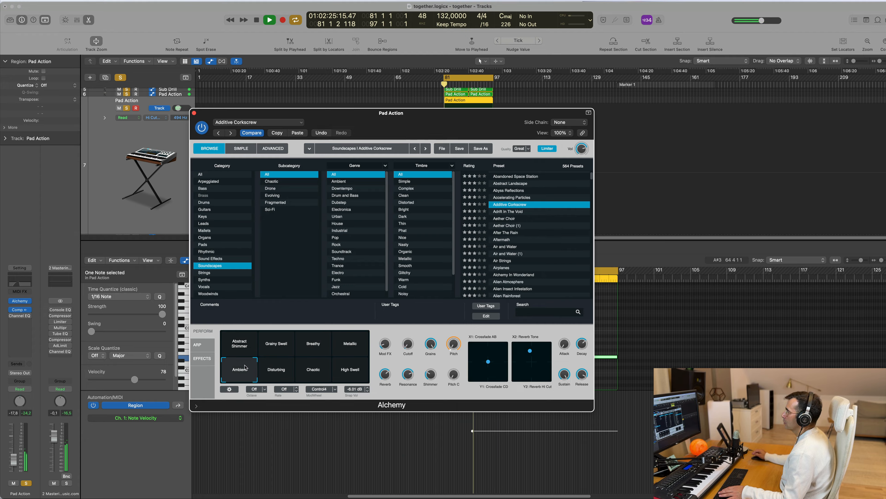
key(space)
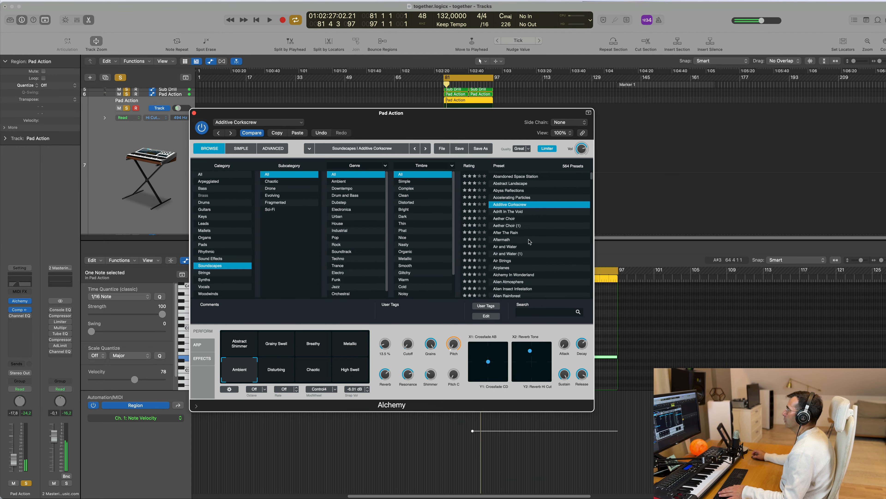
Step: Audition the Air and Water and Aether Choir presets in the playing loop
click(533, 246)
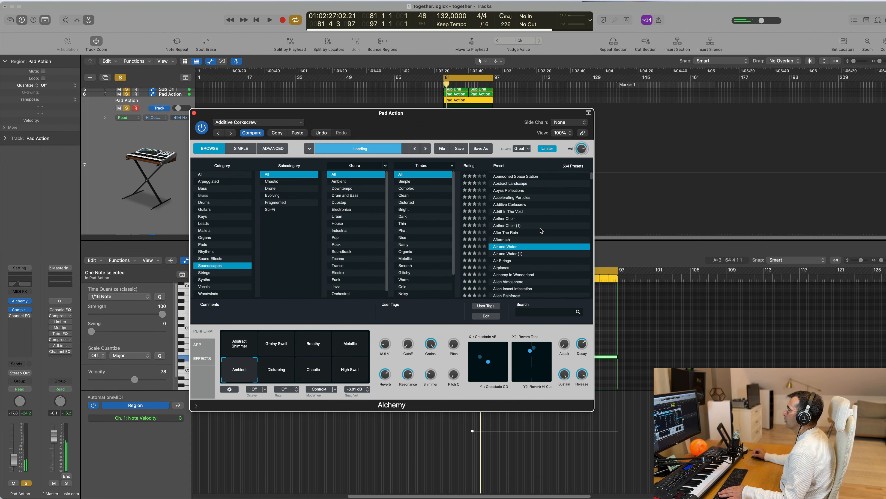
key(space)
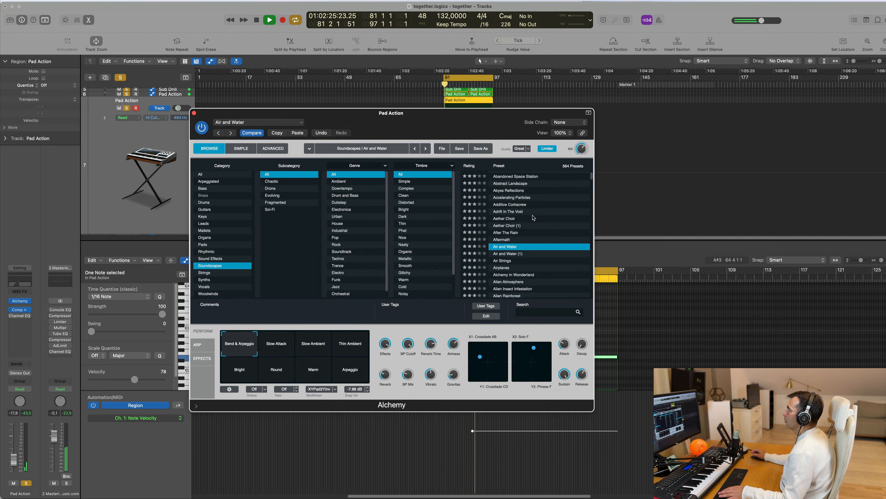
drag(484, 113, 576, 80)
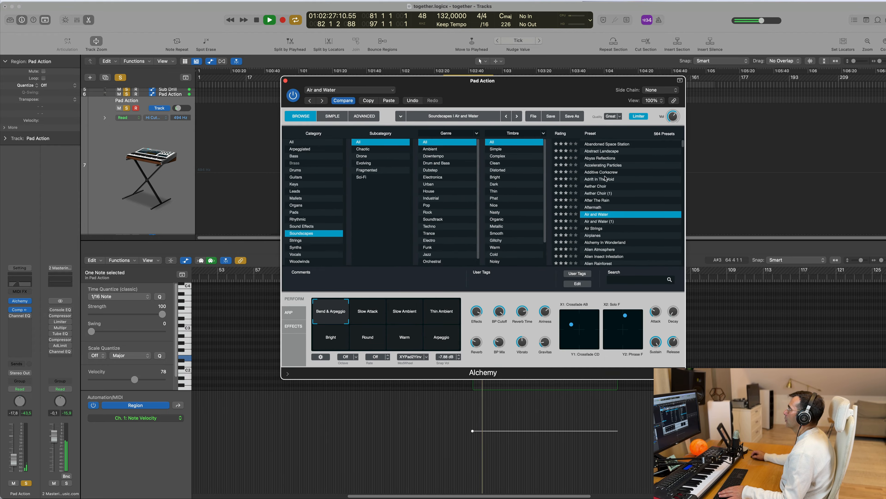
click(627, 187)
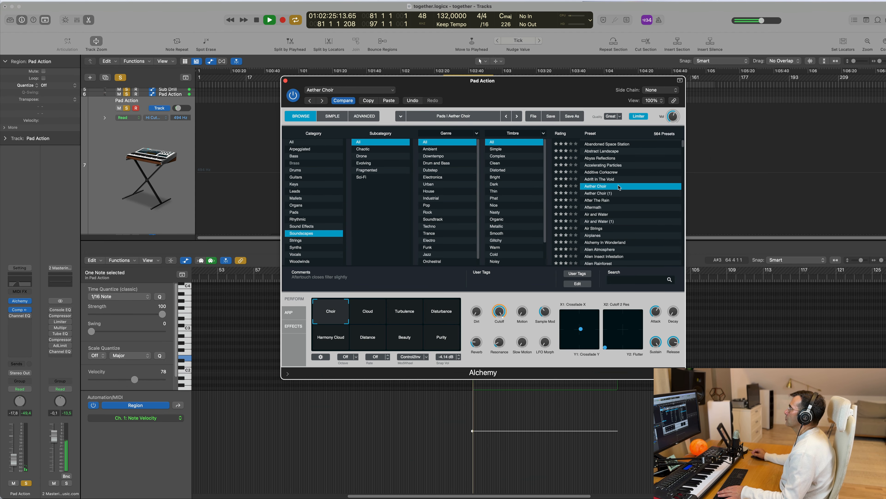
Step: Try the After The Rain preset with its Mist and Cave variations, and lower the duplicate pad track to -20.5 dB
click(600, 202)
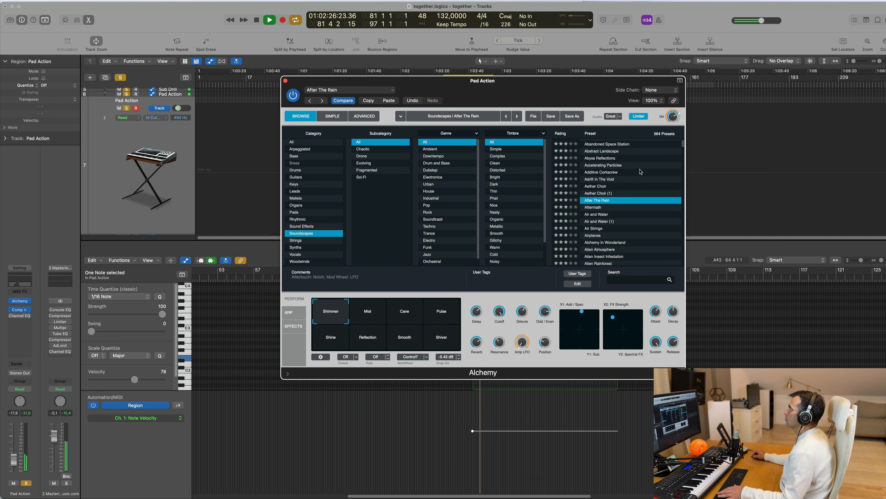
click(376, 309)
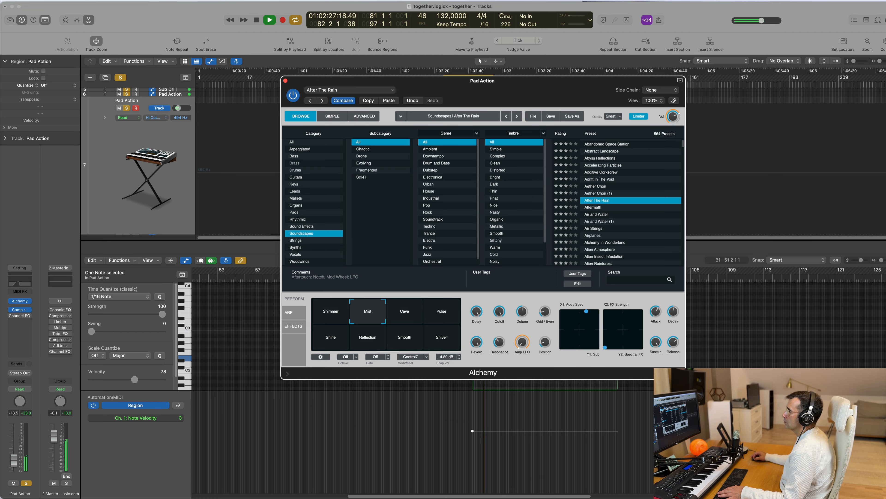
click(255, 369)
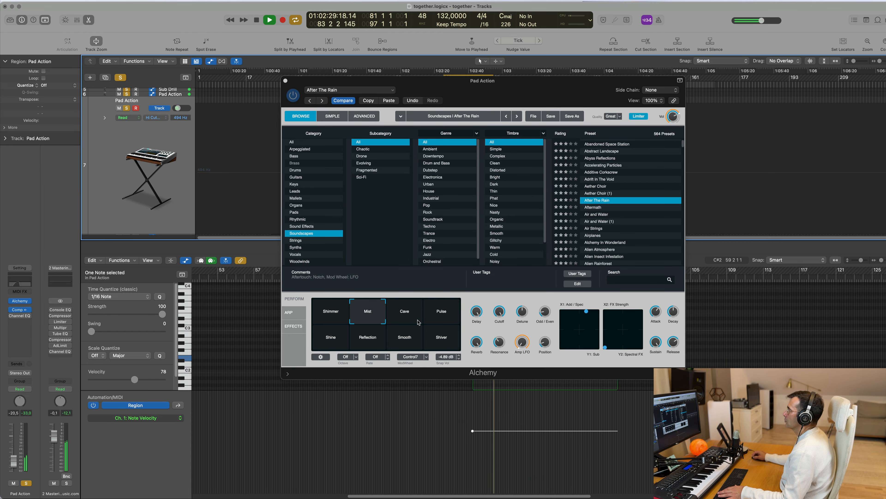
click(412, 315)
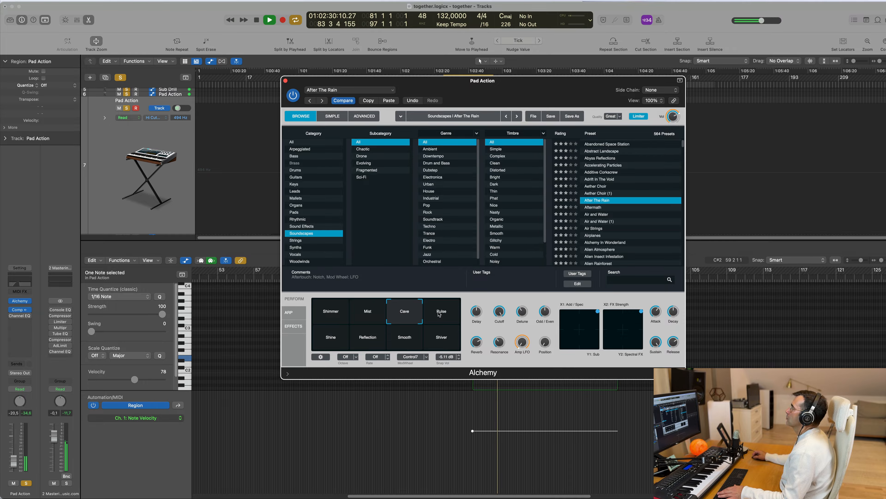
Step: Load the Air Strings soundscape preset, replay the loop, and switch to its Pure variation
scroll(617, 235, down, 1)
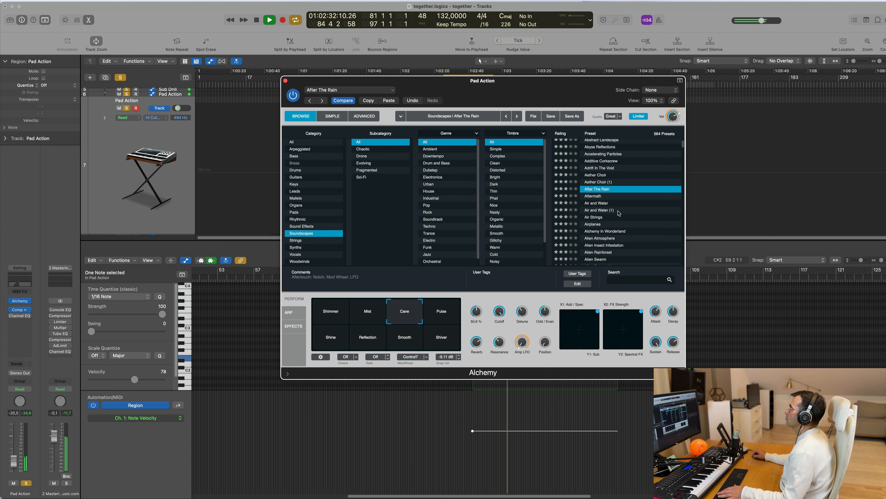
click(598, 218)
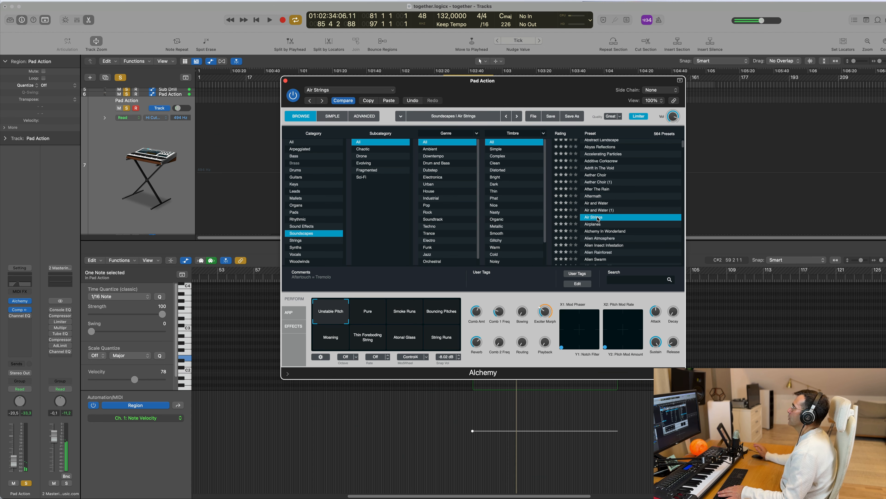
key(space)
key(space)
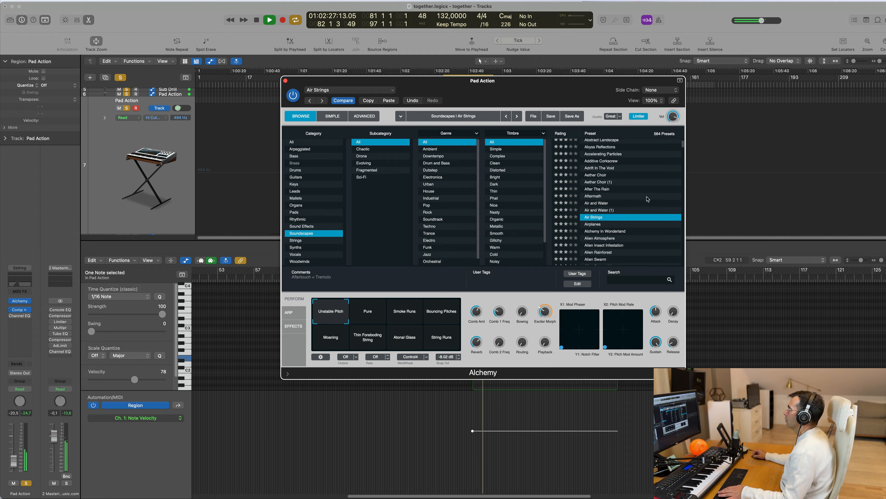
scroll(627, 198, down, 1)
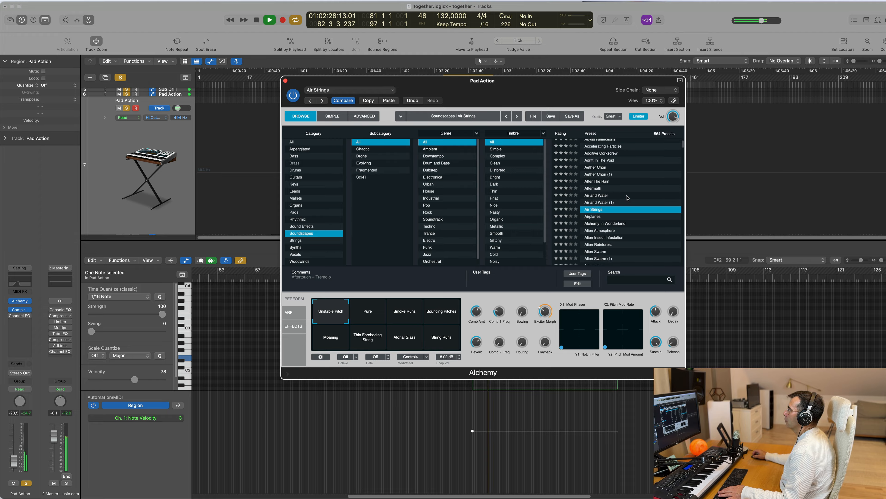
click(366, 314)
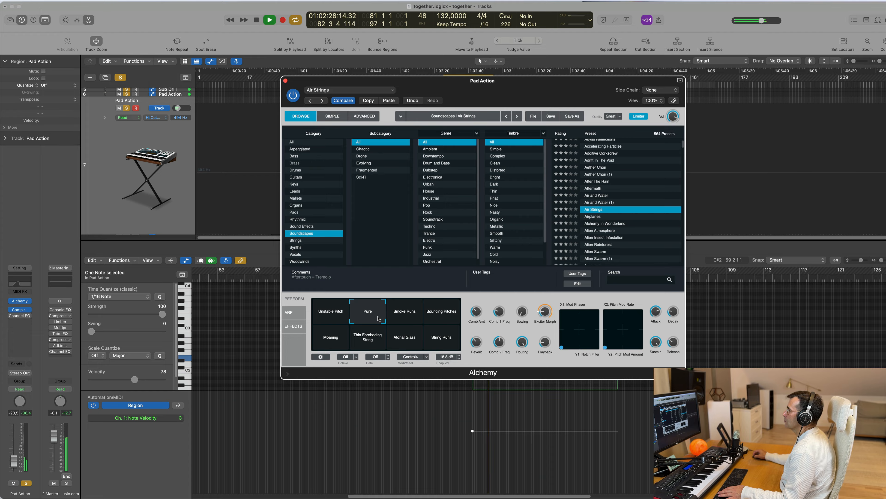
Step: Try Air Strings' Smoke Runs and Bouncing Pitches variations, settle on Unstable Pitch, and lower the track to -27.0 dB
click(402, 315)
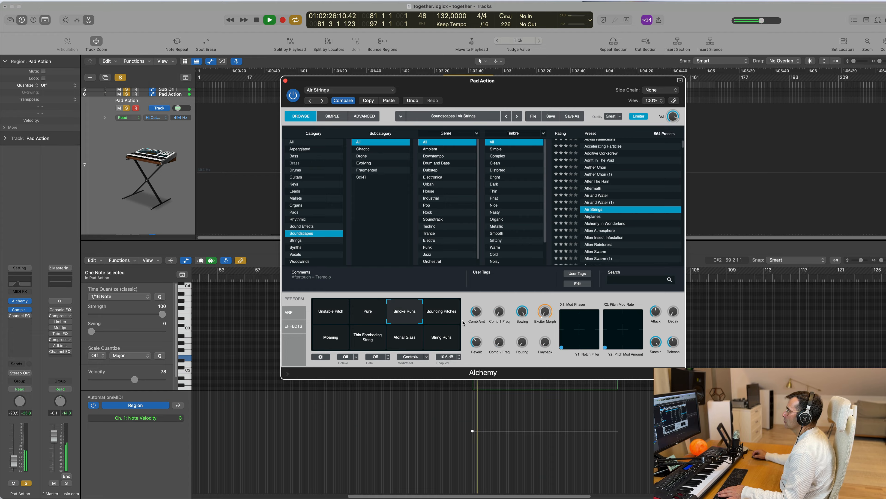
click(442, 306)
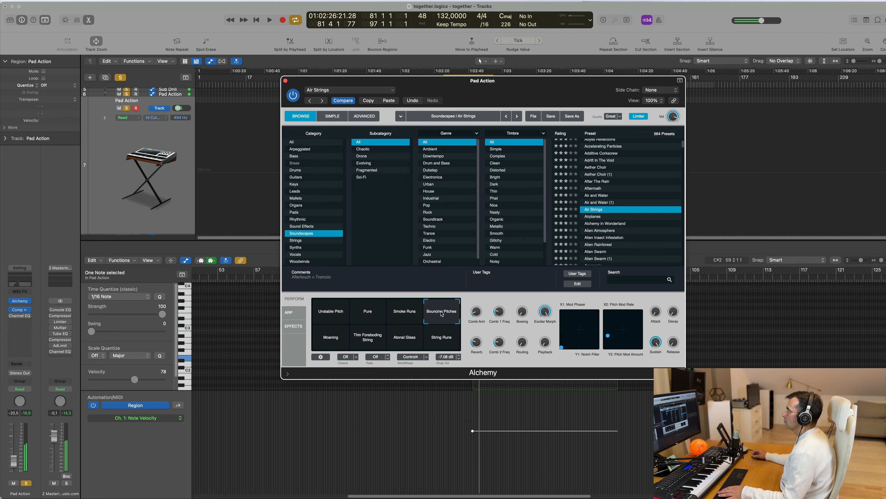
click(332, 315)
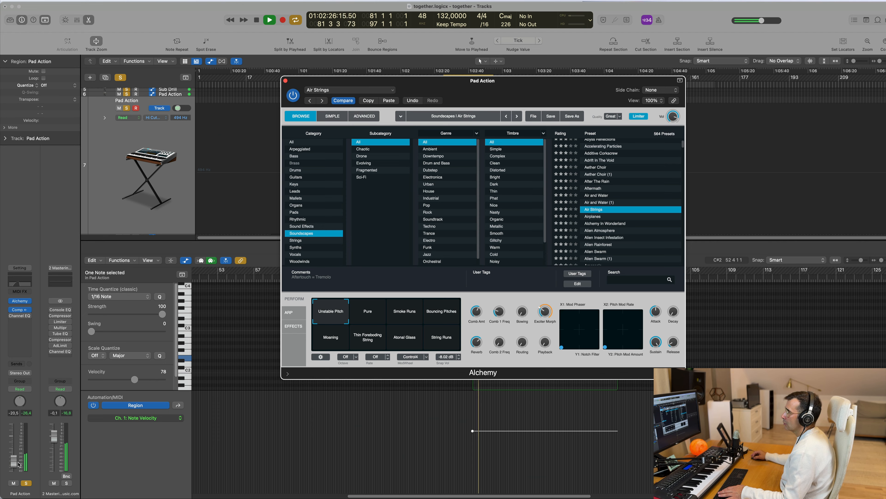
drag(19, 465, 14, 464)
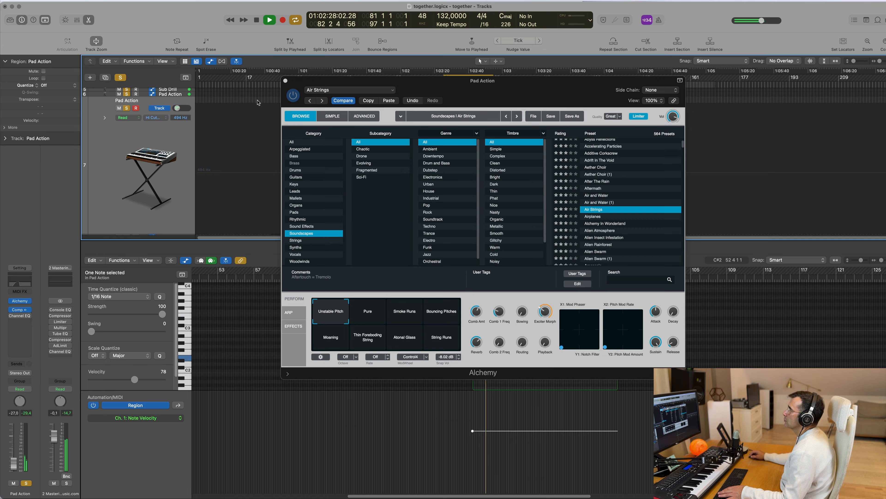
click(285, 81)
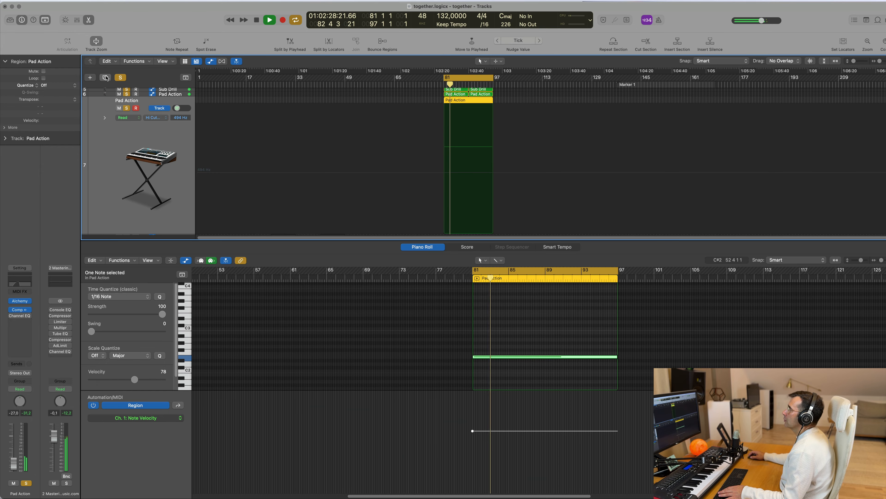
Step: Duplicate the Air Strings pad track with its settings and copy its one-note region in bars 81–97 onto the new track
click(106, 78)
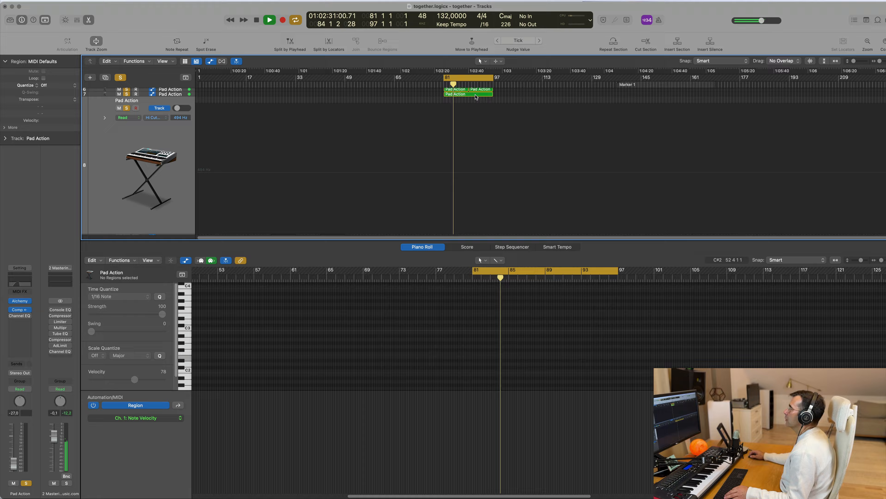
click(467, 94)
drag(467, 94, 469, 110)
key(space)
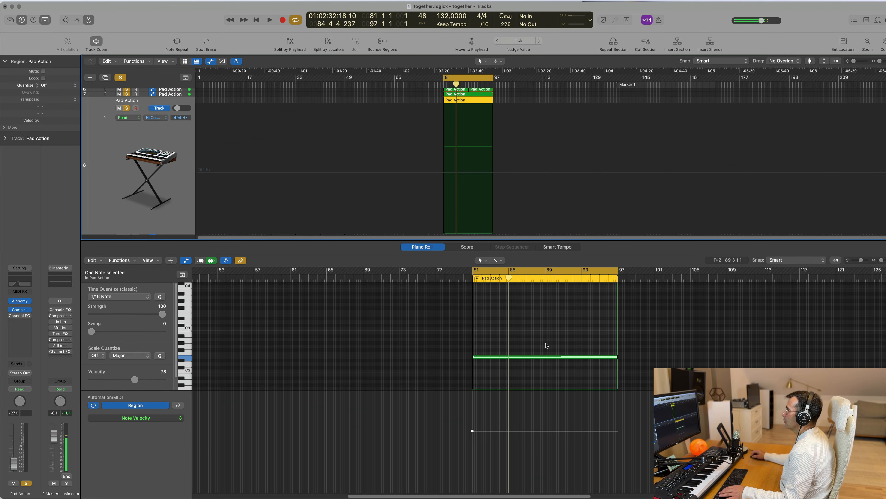
Step: Transpose the copied region's sustained note up one octave and play the loop
click(540, 357)
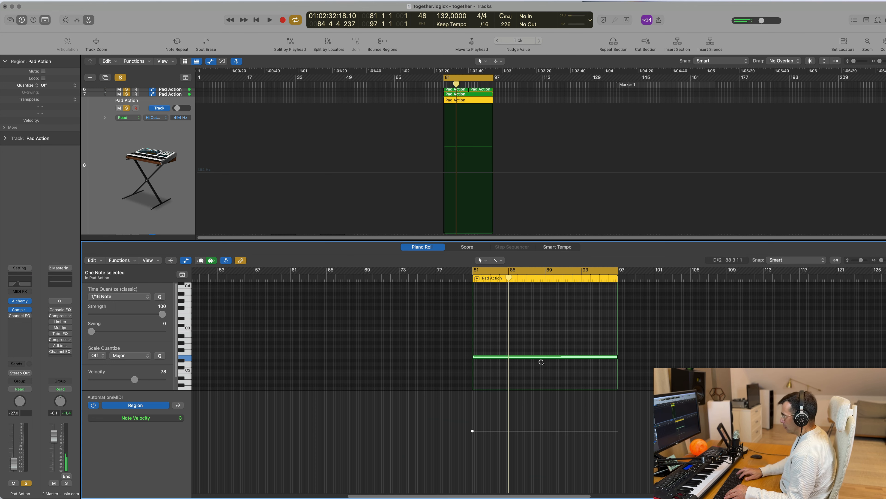
key(alt+shift+Up)
key(space)
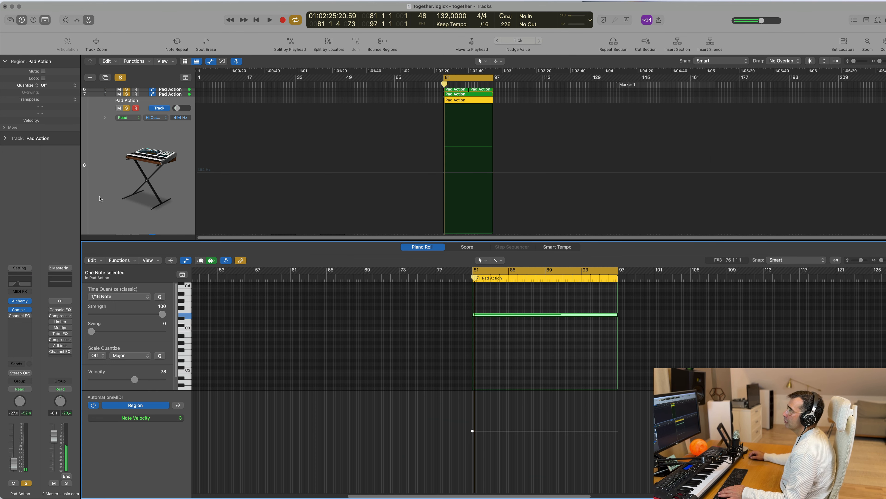
Step: Load the Aquatic Undertow preset in the new pad track's Alchemy, replay the loop, and mute the Air Strings track
click(99, 198)
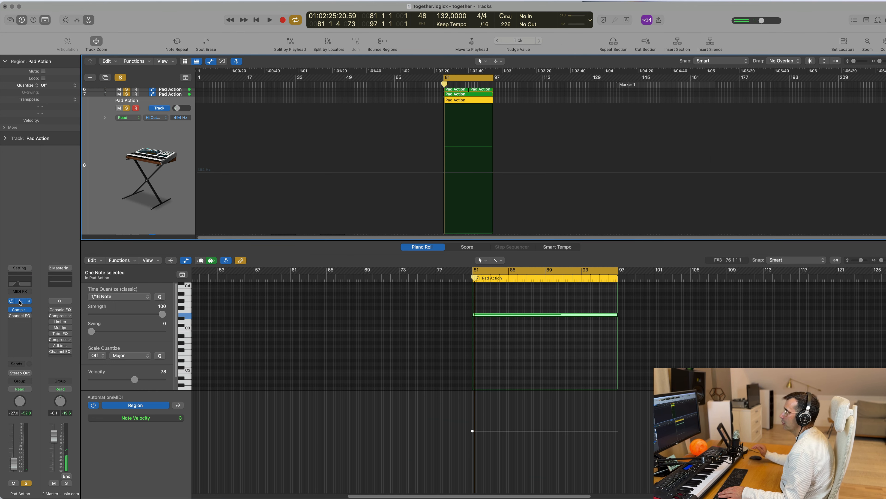
click(20, 301)
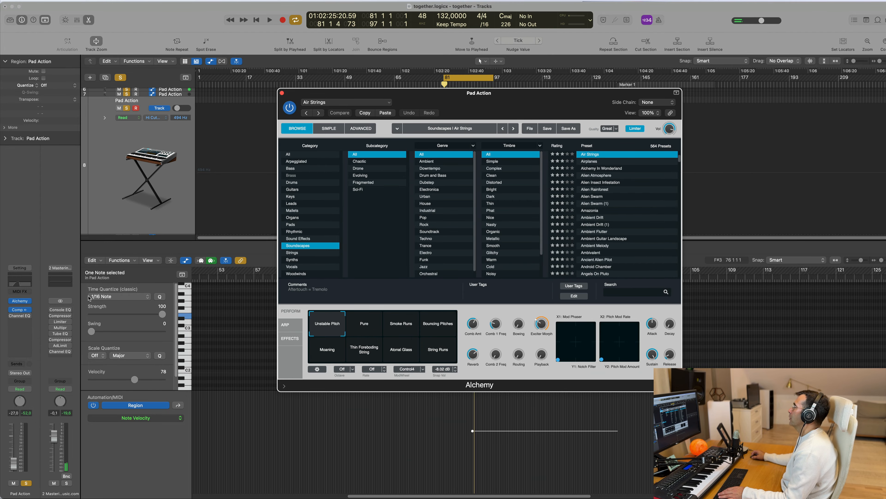
scroll(636, 203, down, 5)
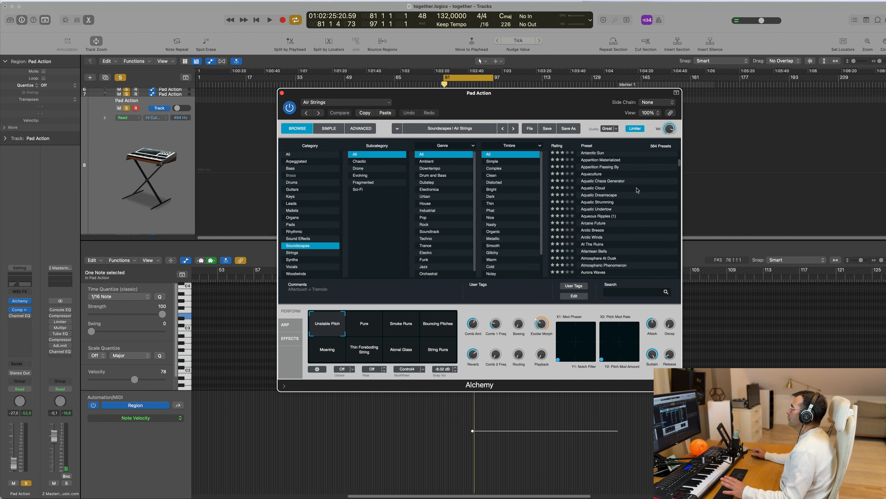
click(636, 209)
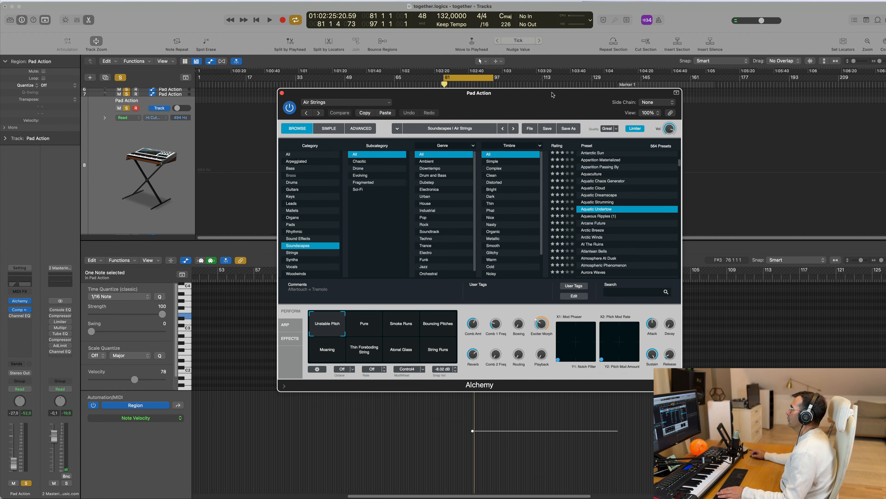
drag(529, 98, 542, 153)
key(space)
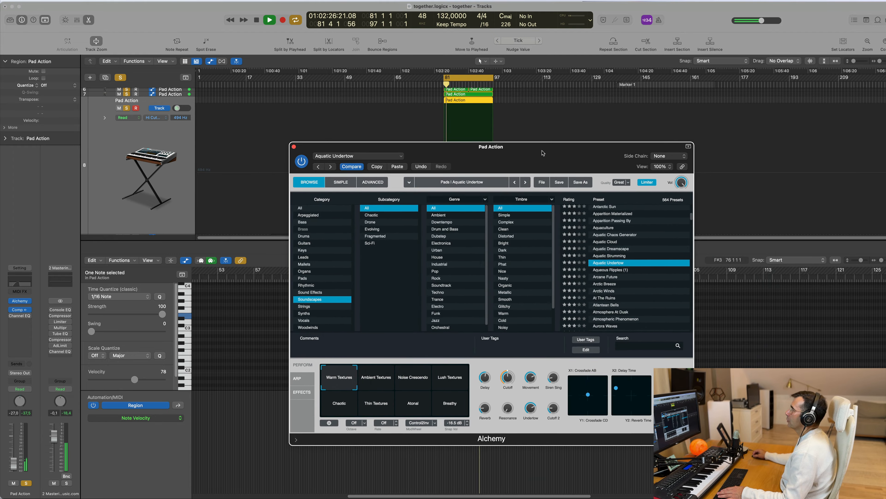
click(98, 178)
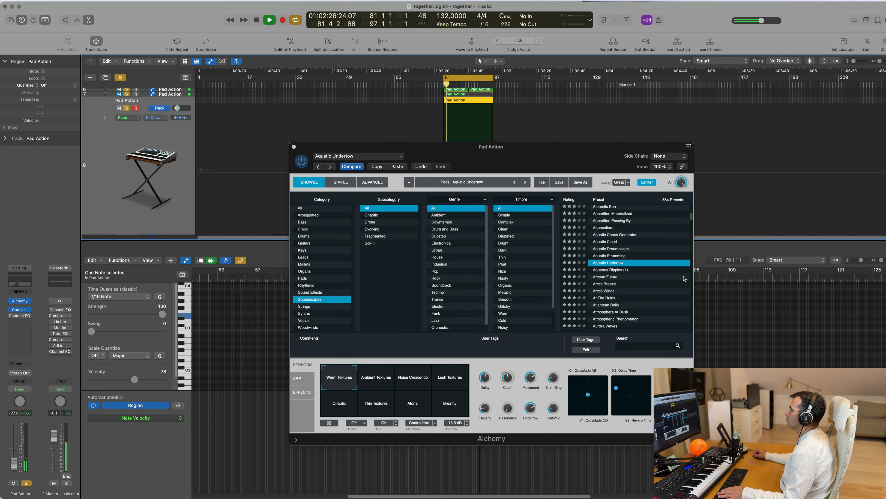
Step: Try the Atlantean Bells preset with its Warm Ambience variation, and raise the new pad track to -17.8 dB
scroll(674, 278, down, 3)
click(609, 281)
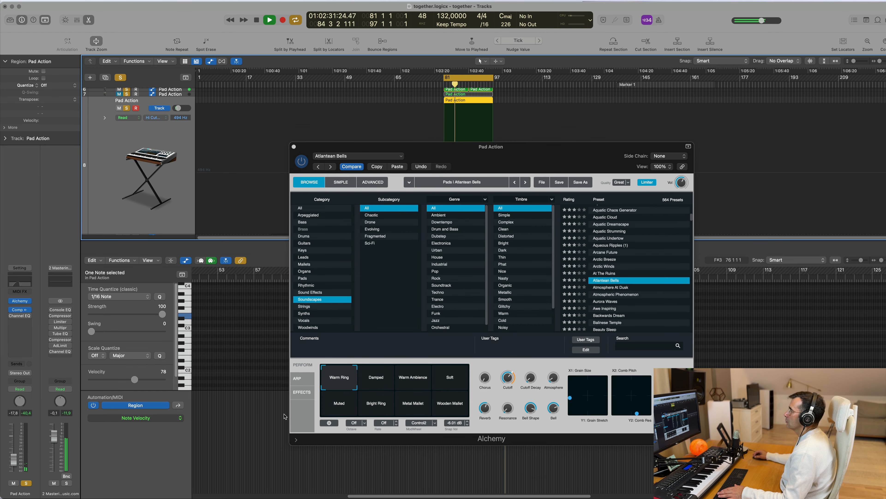
click(413, 380)
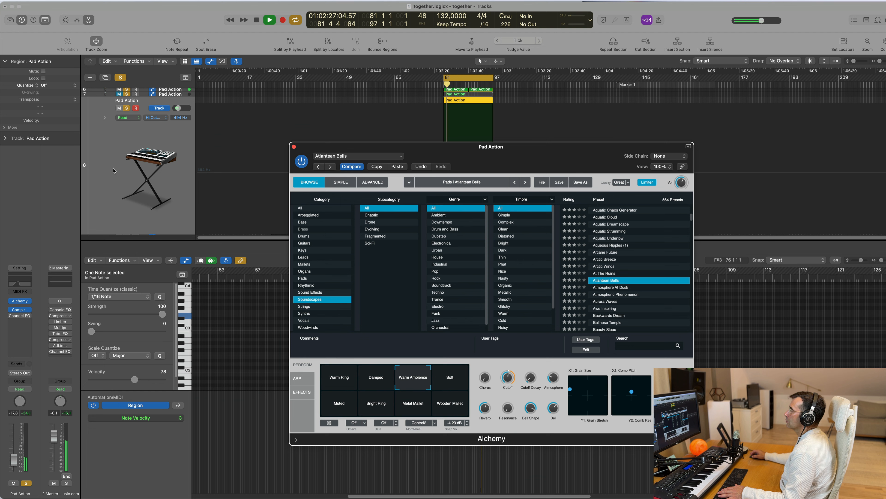
scroll(139, 164, up, 3)
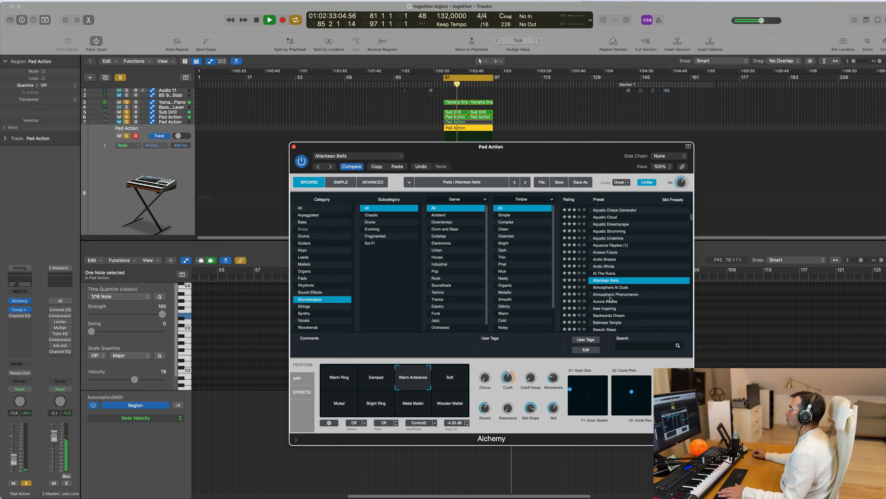
Step: Audition the Atmosphere At Dusk and Backwards Dream presets in the playing loop
click(604, 289)
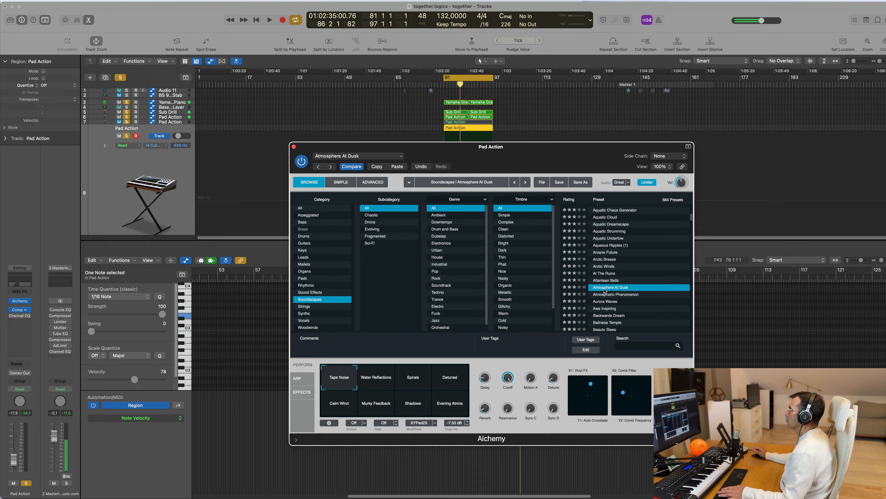
scroll(650, 289, down, 2)
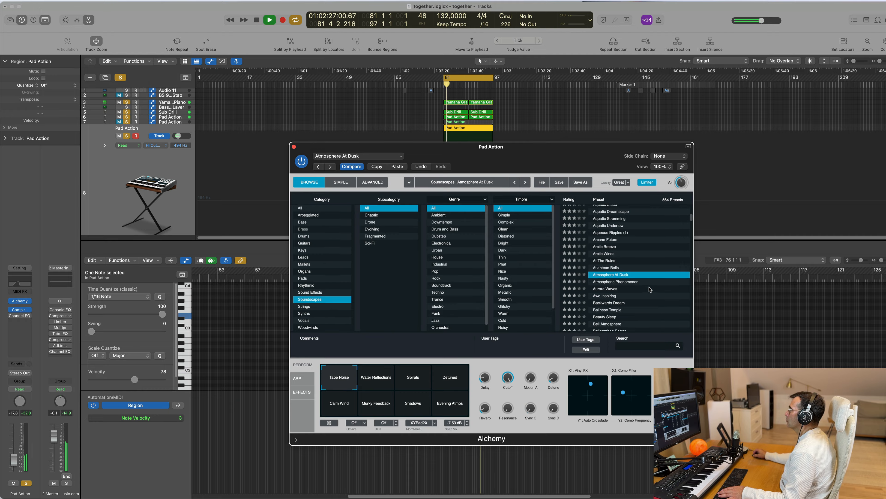
scroll(624, 283, down, 1)
scroll(666, 292, down, 6)
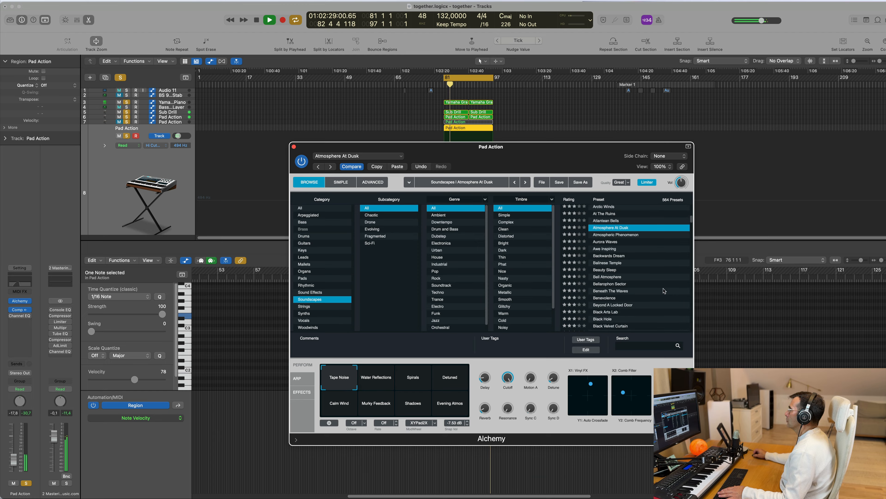
click(615, 257)
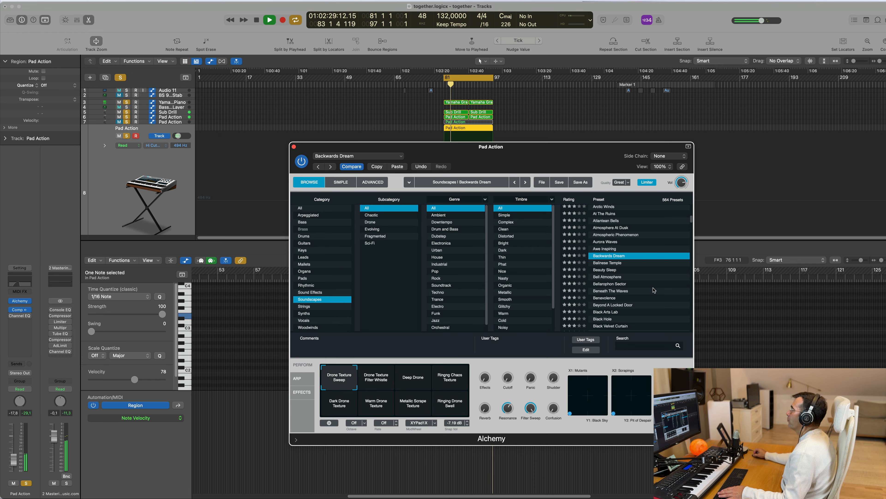
Step: Try the Black Velvet Curtain preset and its Fizzy variation
scroll(650, 290, down, 2)
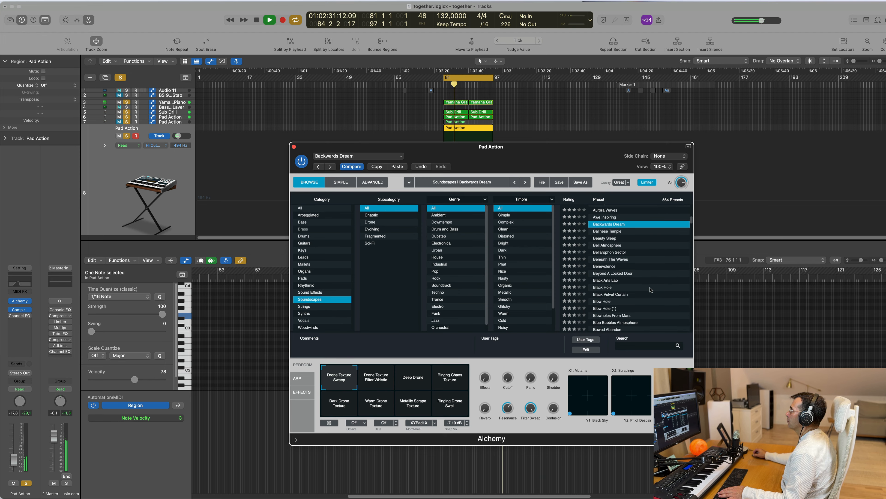
click(632, 294)
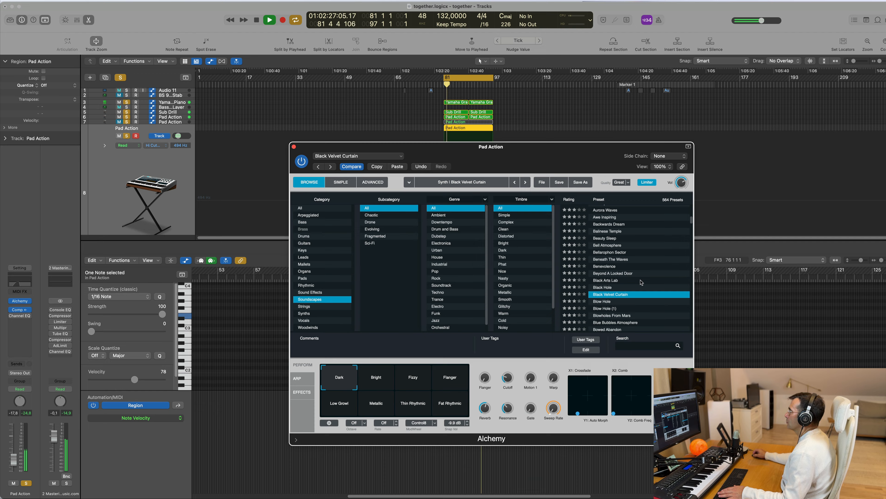
scroll(640, 282, down, 4)
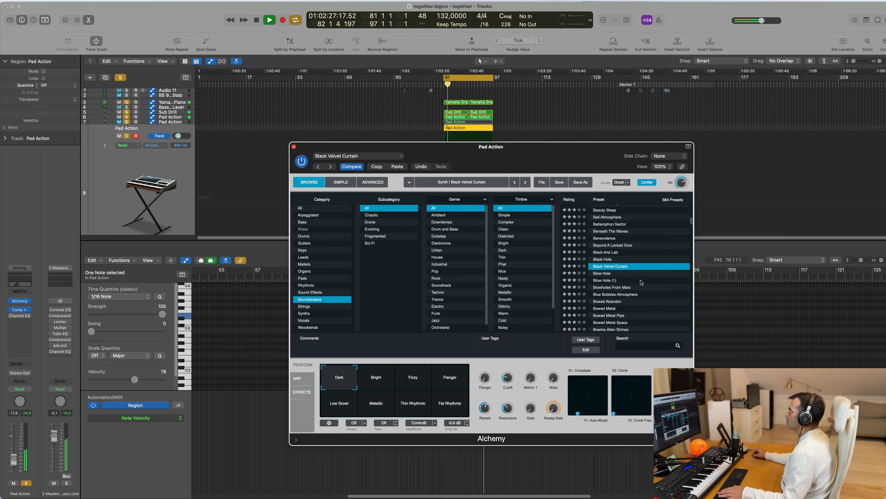
click(406, 384)
Step: Audition the Bowed Metal Space and Bulkhead soundscape presets, restarting the loop for Bulkhead
scroll(620, 302, down, 1)
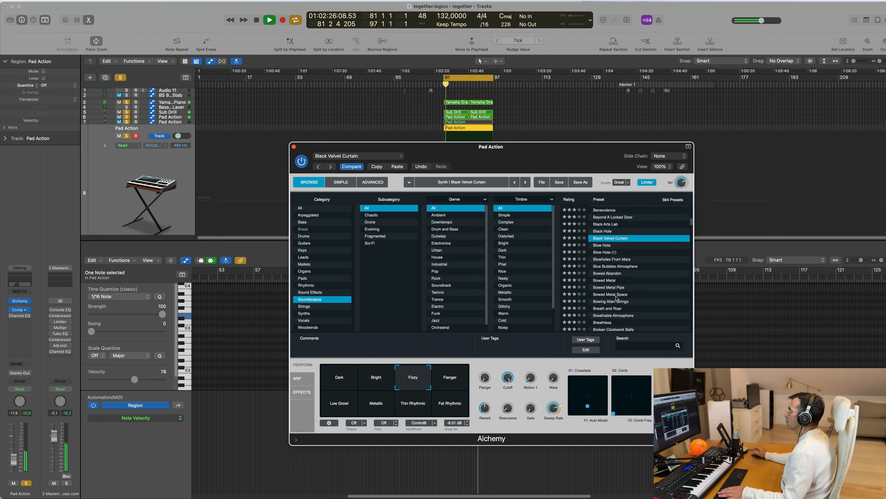
click(616, 295)
scroll(647, 288, down, 4)
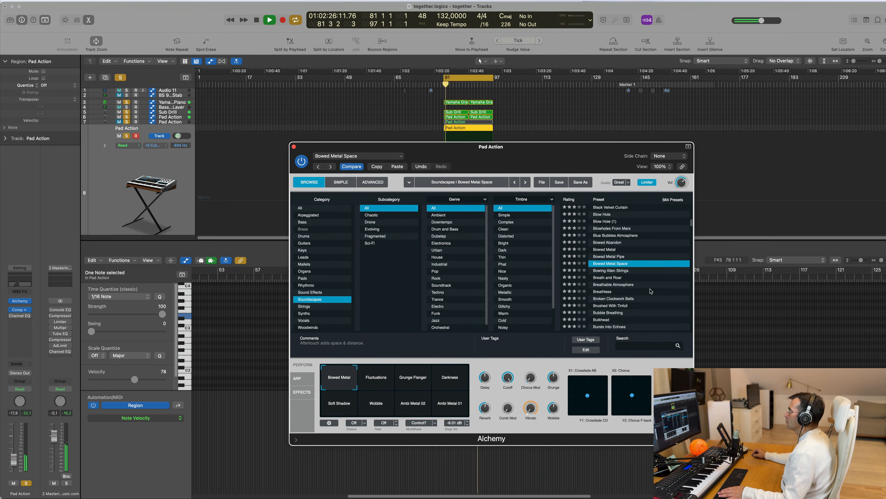
key(space)
click(621, 290)
key(space)
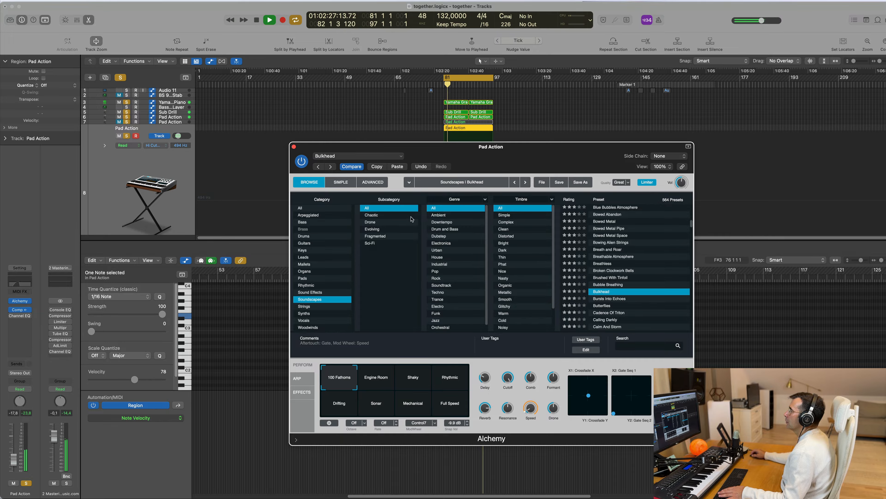
Step: Filter the soundscapes to the Evolving subcategory, try the Calm Sunrise preset in the loop, and raise the track to -11.8 dB
click(392, 230)
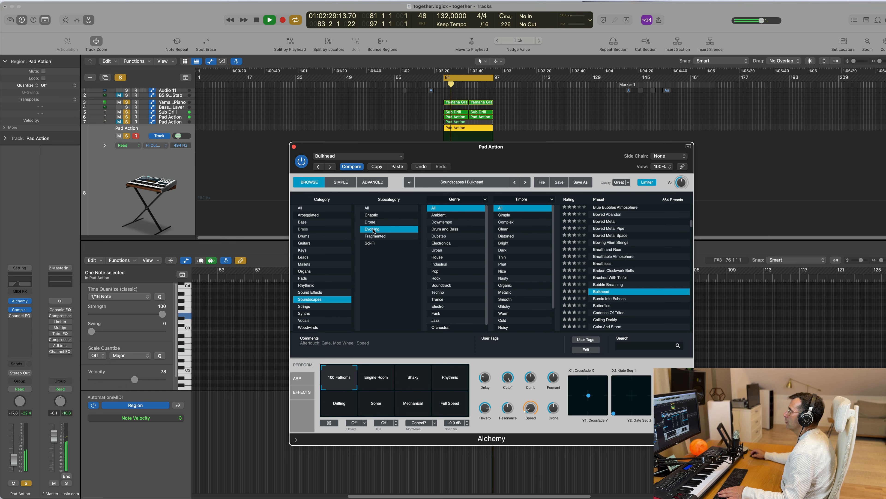
key(space)
click(624, 243)
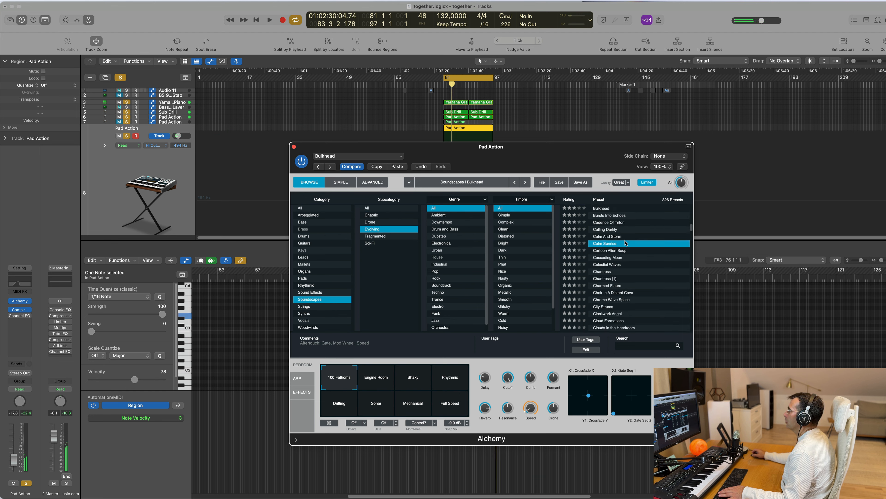
key(space)
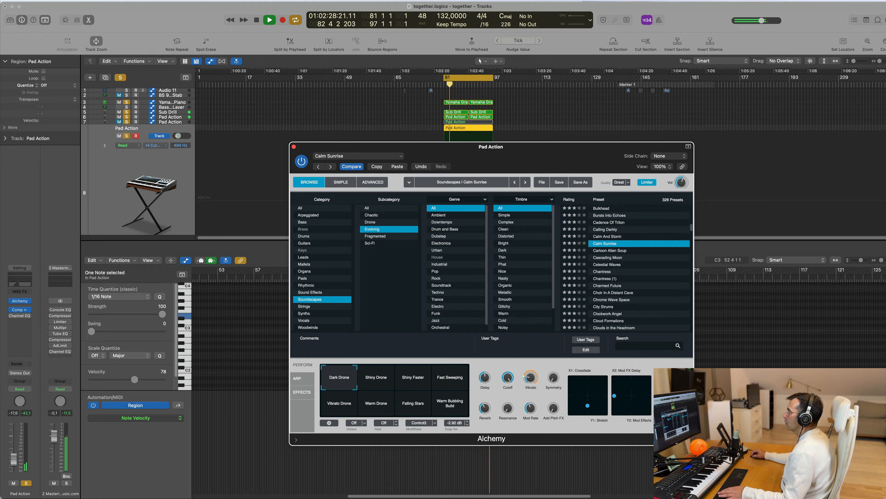
drag(14, 449, 13, 453)
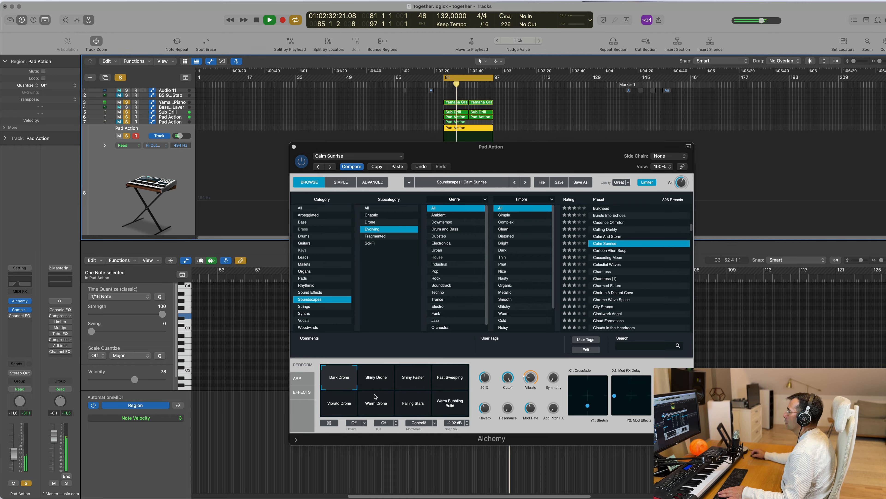
Step: Load the Chantress preset in the playing loop and lower the pad track to -21.0 dB
click(602, 270)
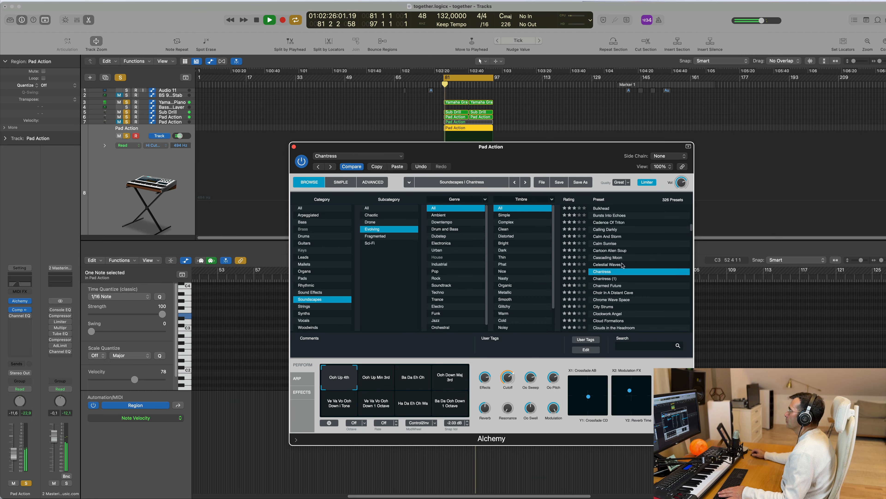
scroll(664, 282, down, 5)
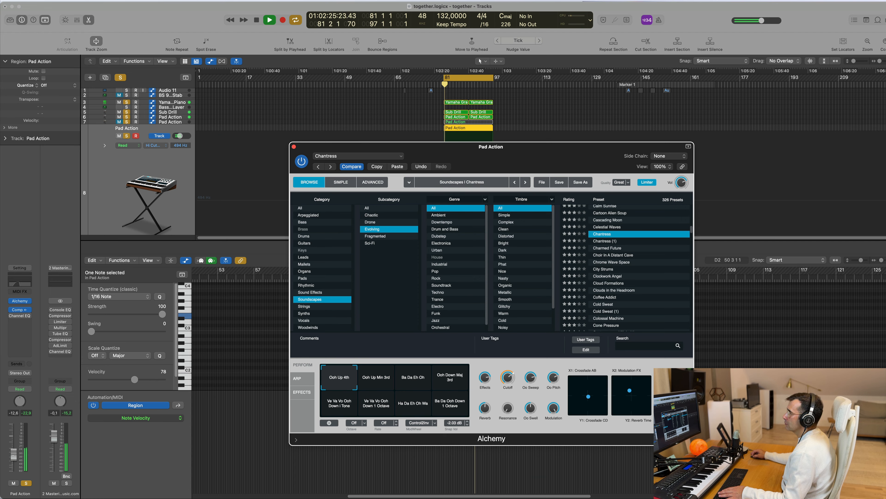
drag(13, 462, 12, 467)
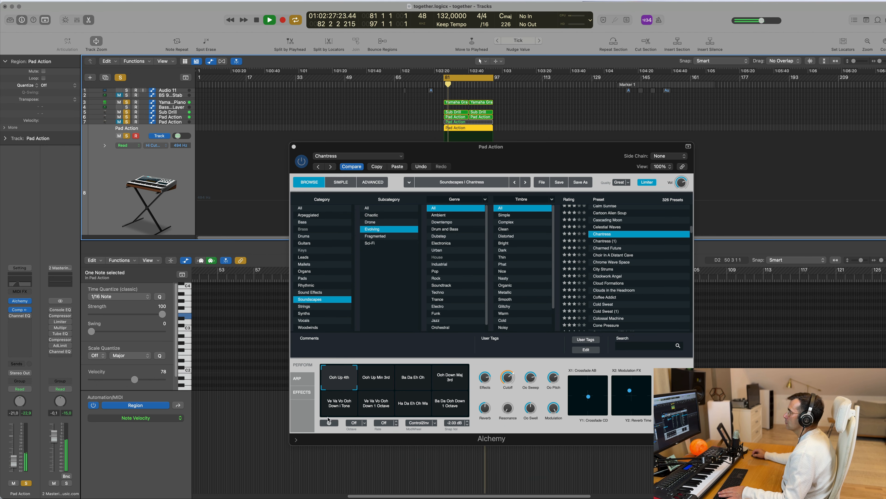
Step: Switch the Chantress preset to its "Ve Va Vo Ooh Down 1 Octave" snapshot, raise the track to -14.4 dB and close Alchemy
click(372, 411)
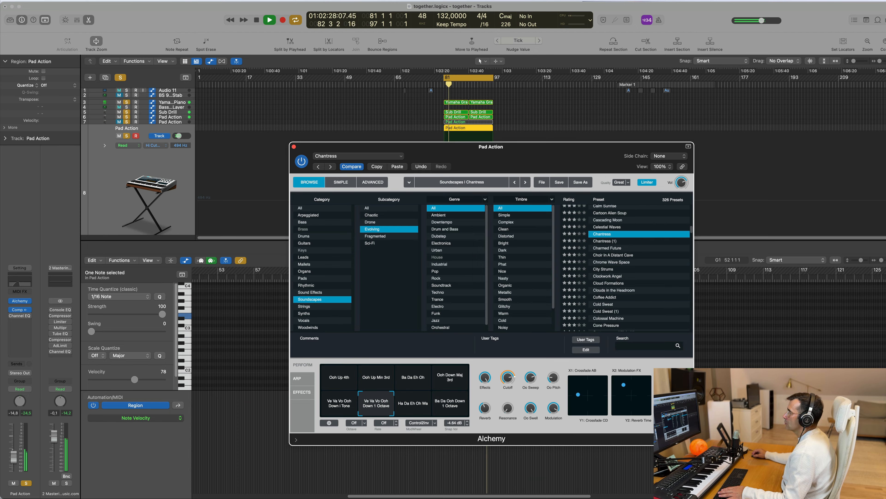
click(194, 158)
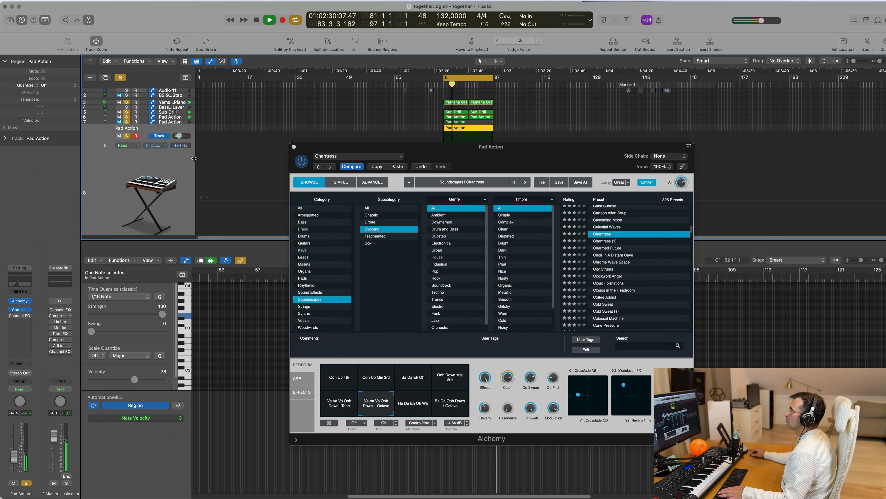
click(294, 147)
key(space)
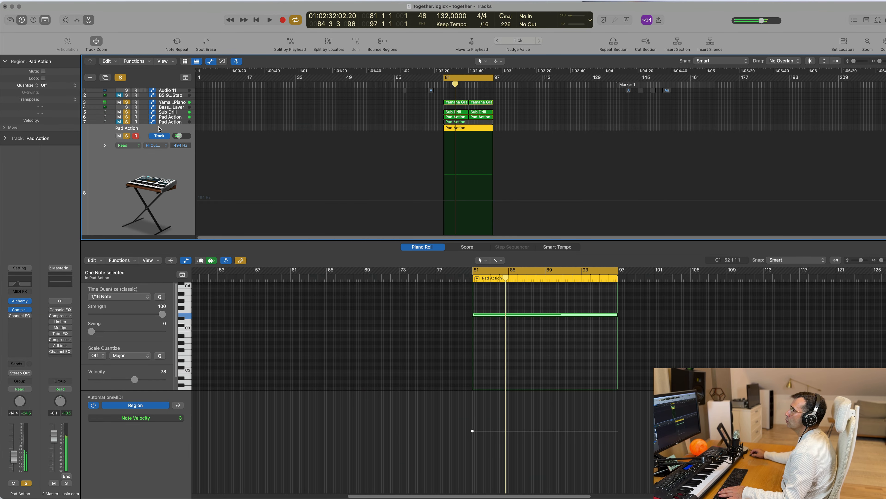
Step: Unmute the previous Pad Action track, clear all track solos and replay the loop
click(118, 122)
key(space)
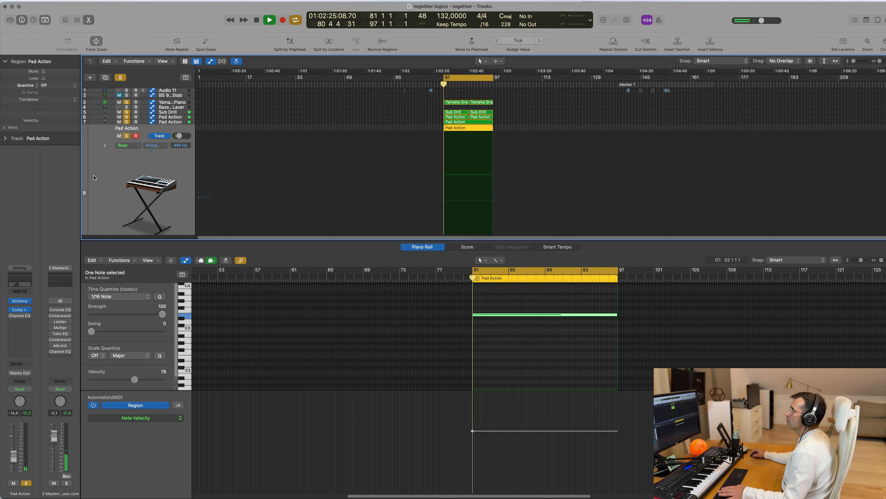
click(120, 77)
key(space)
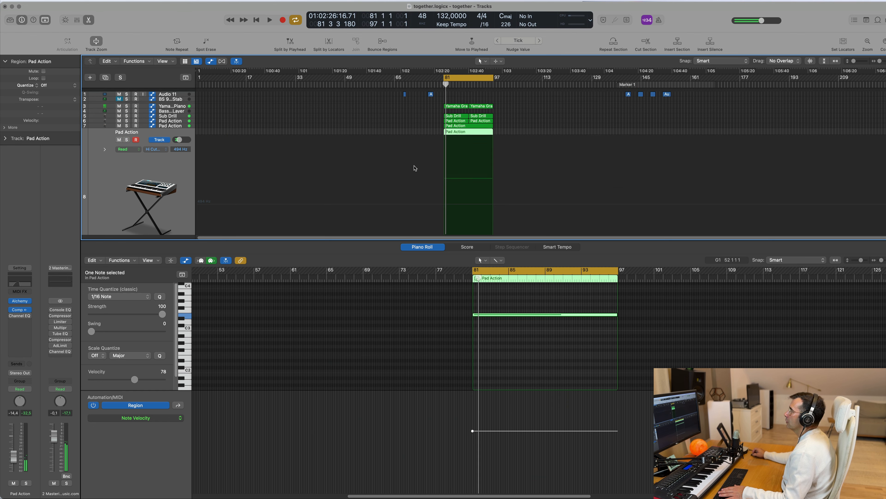
key(space)
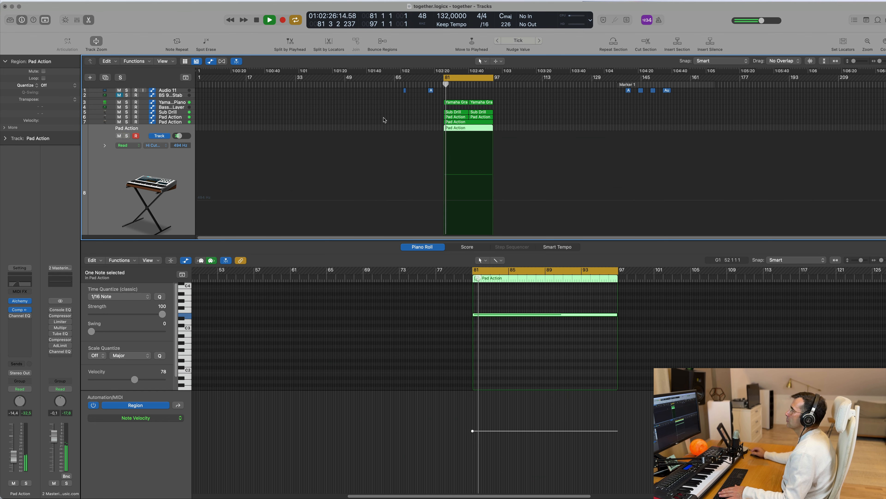
Step: Close the piano roll and delete the four Gentle Bells regions at bars 65–81
scroll(382, 122, up, 2)
scroll(390, 126, down, 1)
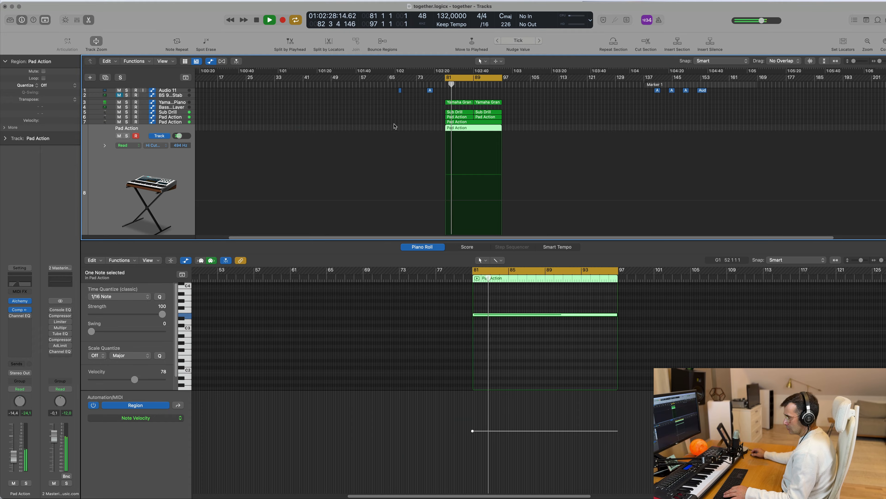
key(x)
key(x)
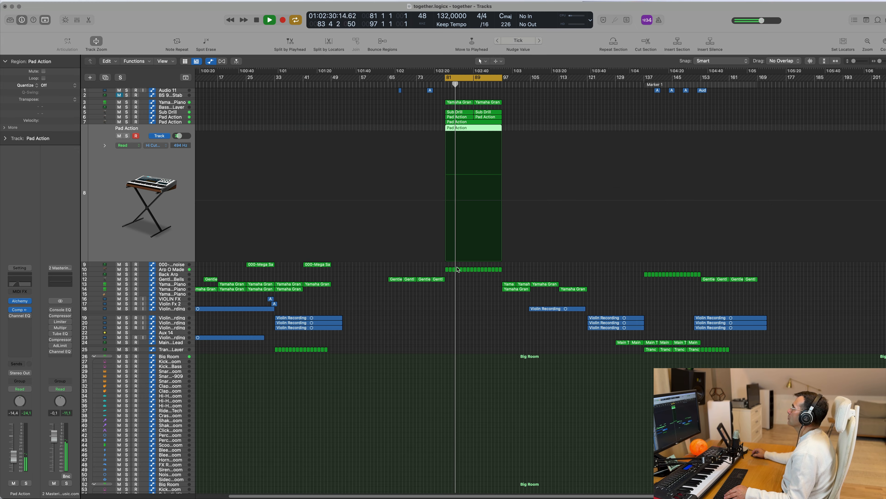
scroll(493, 340, up, 1)
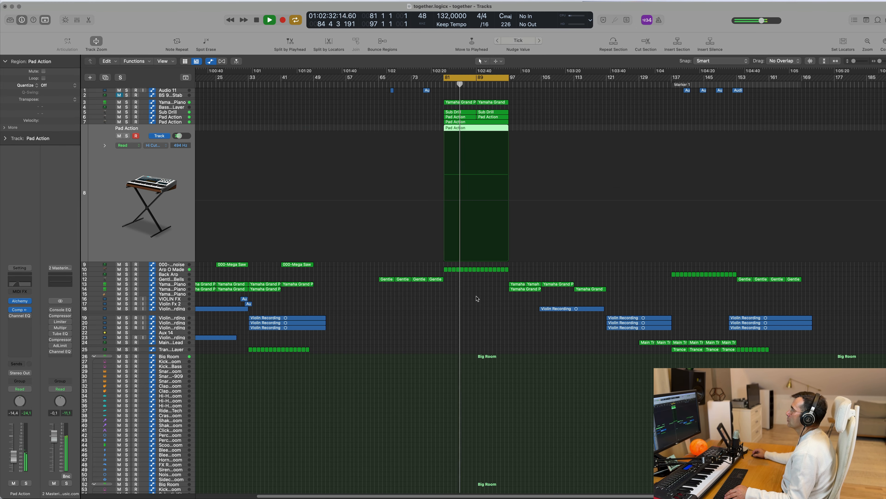
scroll(476, 297, down, 2)
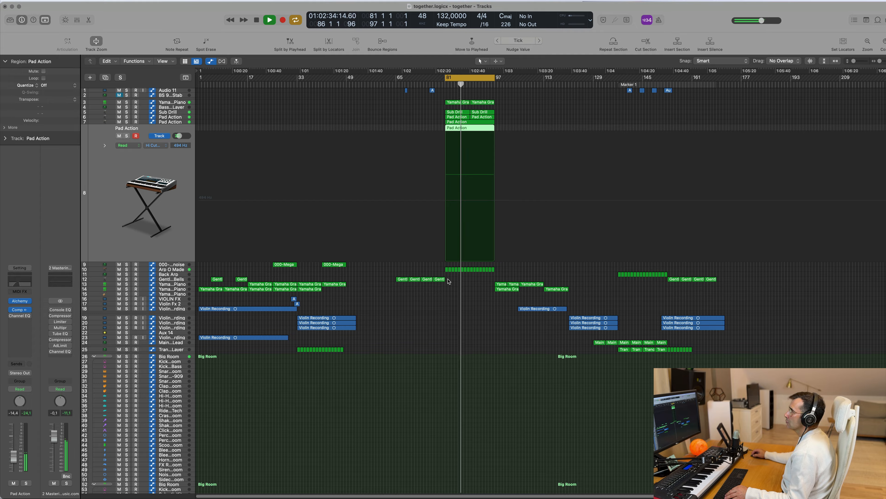
drag(449, 282, 397, 283)
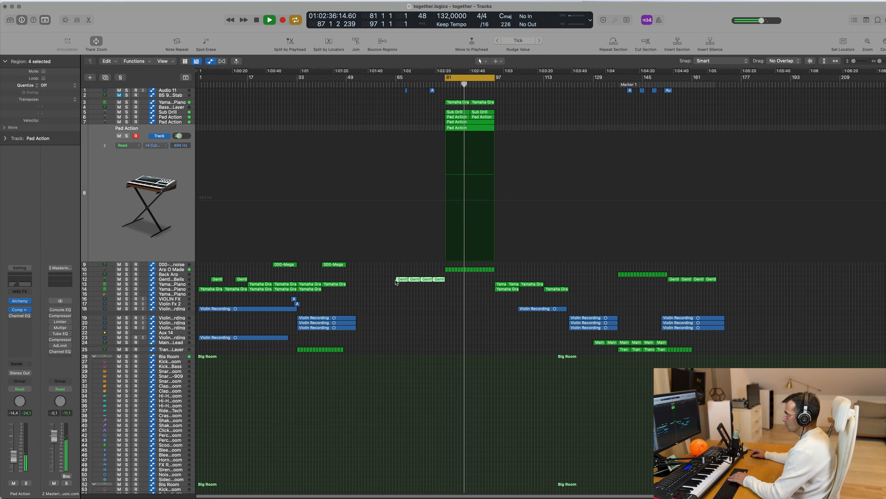
key(Delete)
scroll(463, 309, up, 3)
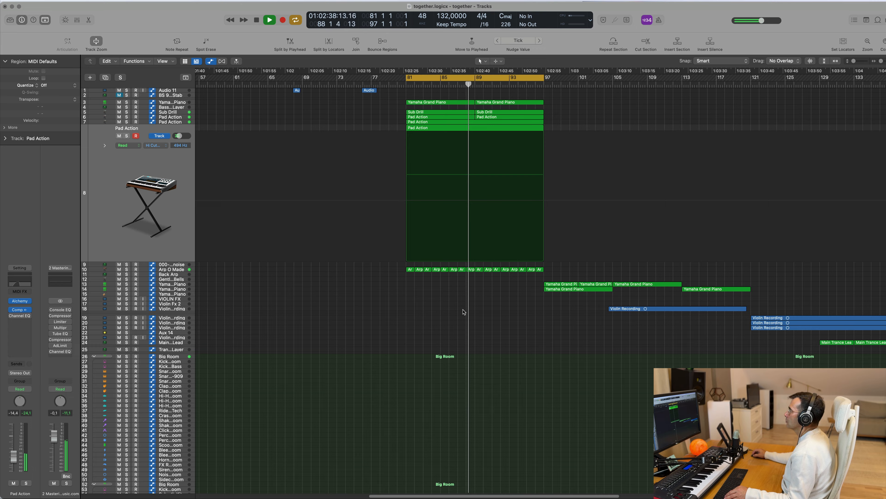
Step: Repeat all the loop's regions from bars 81–97 once and extend the cycle range to bar 112
click(198, 284)
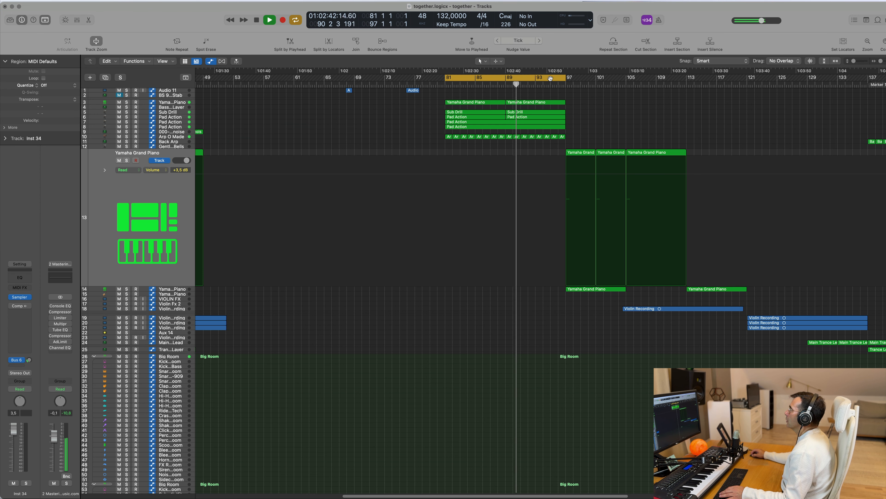
drag(584, 100, 442, 138)
key(super+r)
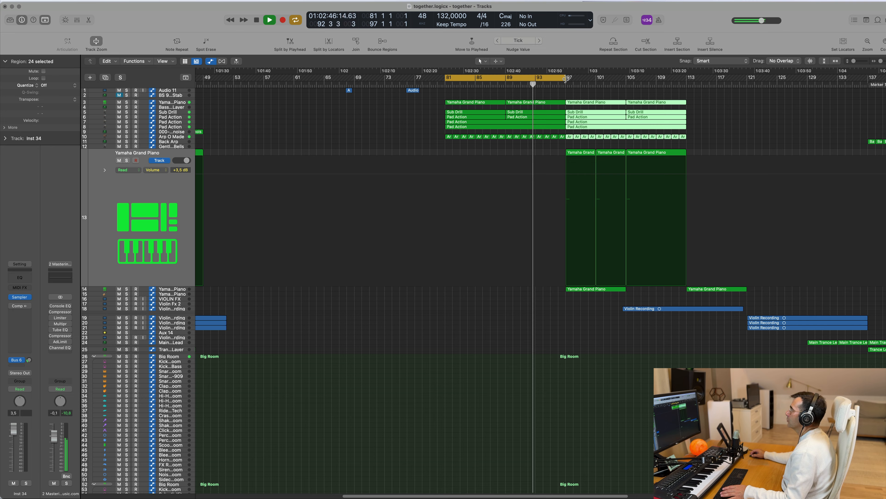
drag(565, 79, 682, 81)
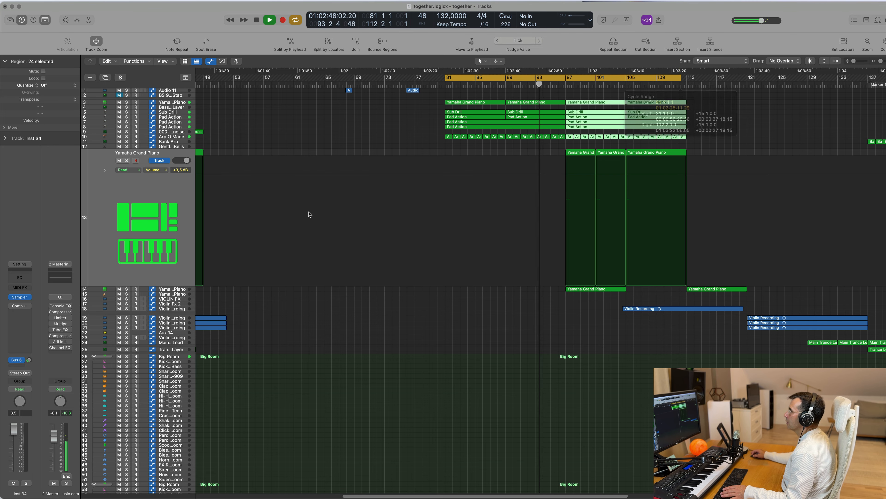
Step: Delete track 14's Yamaha Grand Piano regions at bars 97–121 and the noise, bells and piano regions in the first 49 bars
click(181, 289)
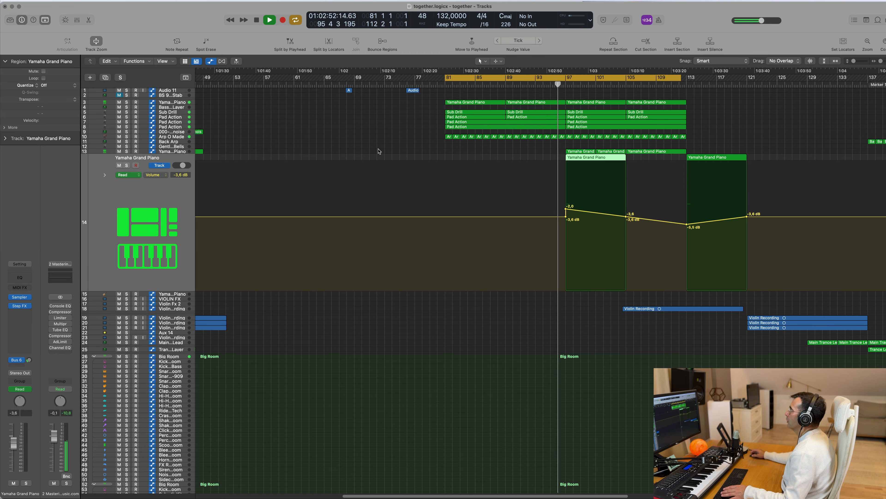
scroll(408, 159, down, 5)
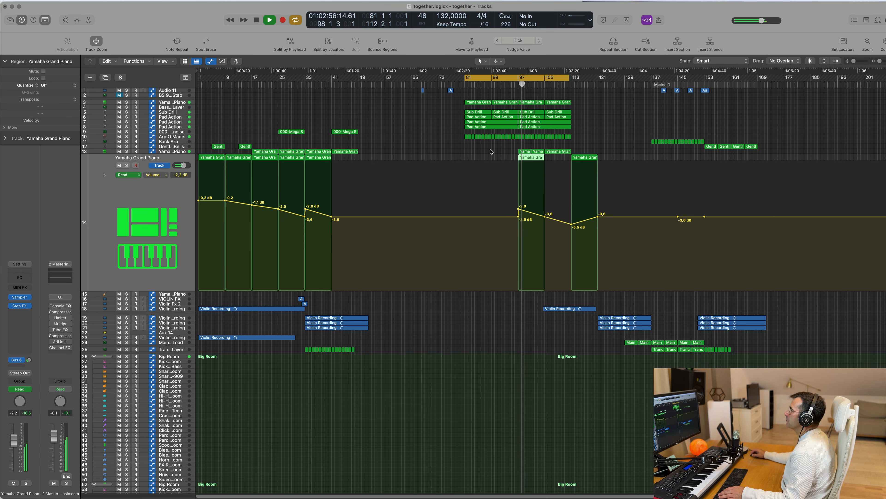
drag(468, 160, 595, 165)
key(Delete)
key(space)
key(space)
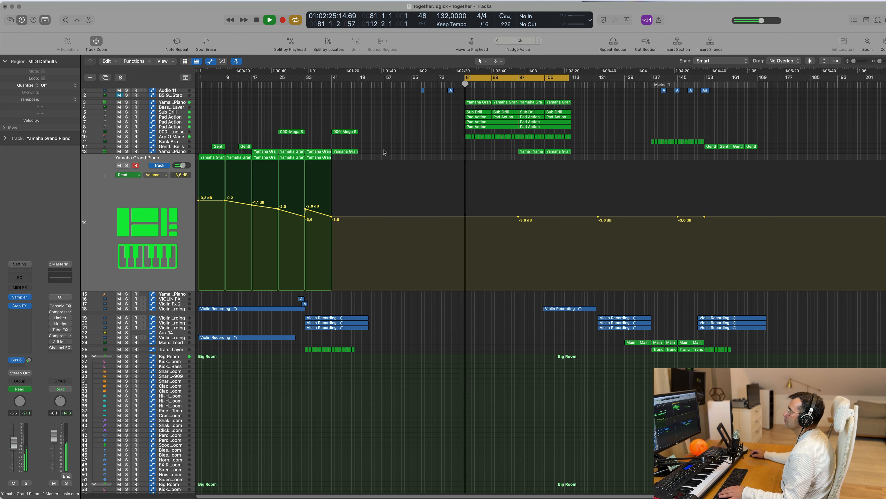
drag(375, 126, 203, 182)
key(Delete)
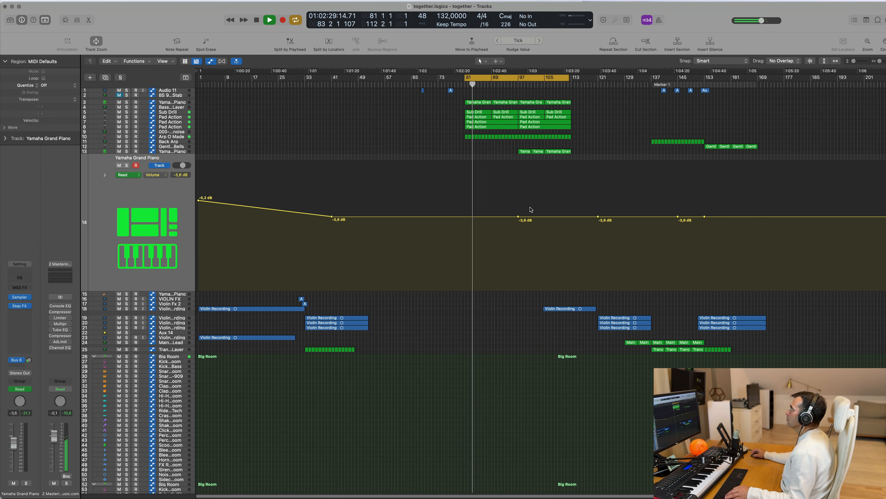
Step: Replace the Violin Recording track's volume automation with a drop from -0.9 dB to -5.2 dB at the region starting at bar 105
click(175, 308)
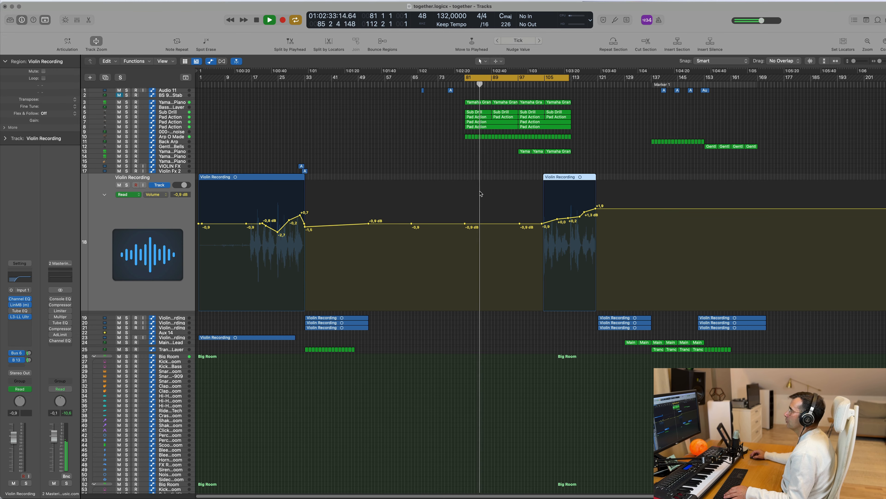
key(ctrl+super+BackSpace)
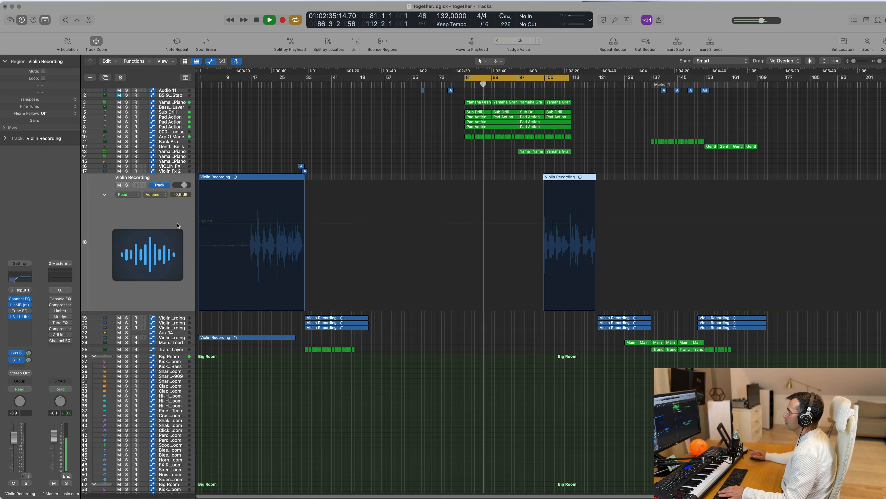
click(533, 226)
click(534, 224)
drag(542, 224, 542, 242)
Step: Extend the cycle range to bar 131 and delete track 13's Yamaha Grand Piano regions at bars 97–113
drag(568, 79, 631, 79)
drag(575, 99, 519, 158)
drag(590, 151, 507, 157)
key(Delete)
Step: Repeat the piano, bass, pad and arpeggio regions of bars 97–113 once
drag(579, 99, 520, 145)
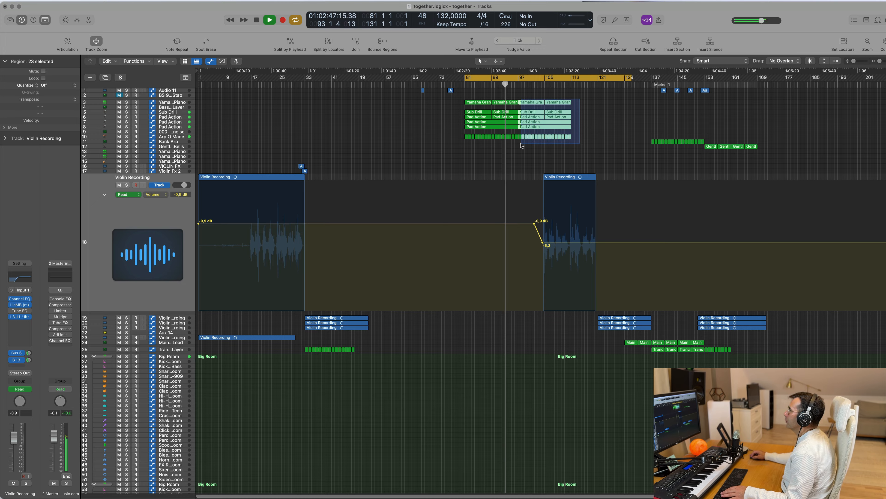
key(super+r)
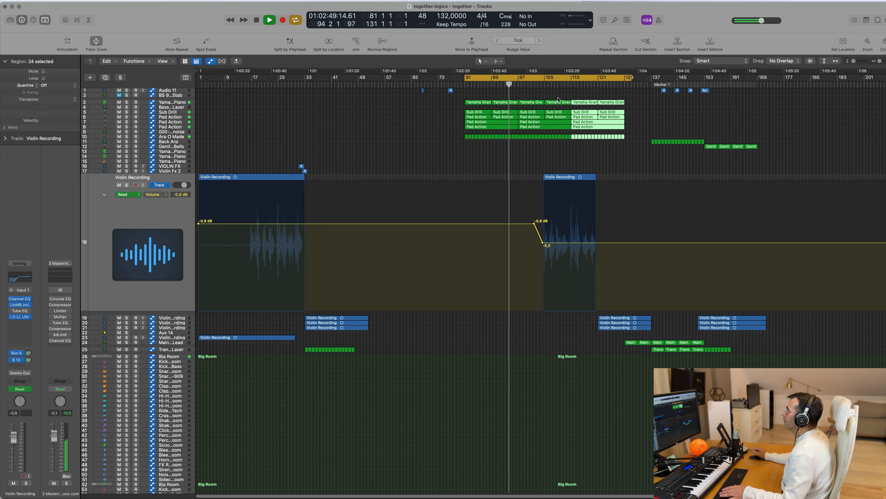
Step: Play the violin entry and reshape its volume automation to fall from -3.2 dB to -18.9 dB at the region's start
click(541, 85)
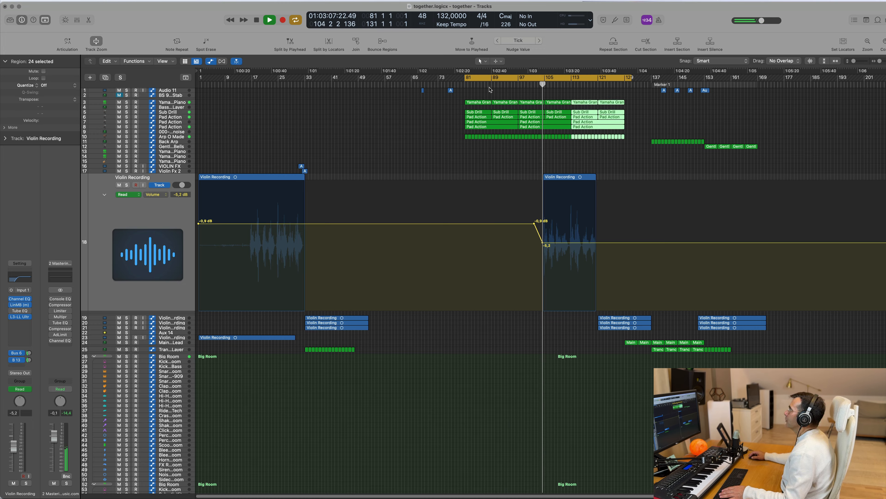
drag(542, 245, 542, 275)
drag(534, 223, 514, 235)
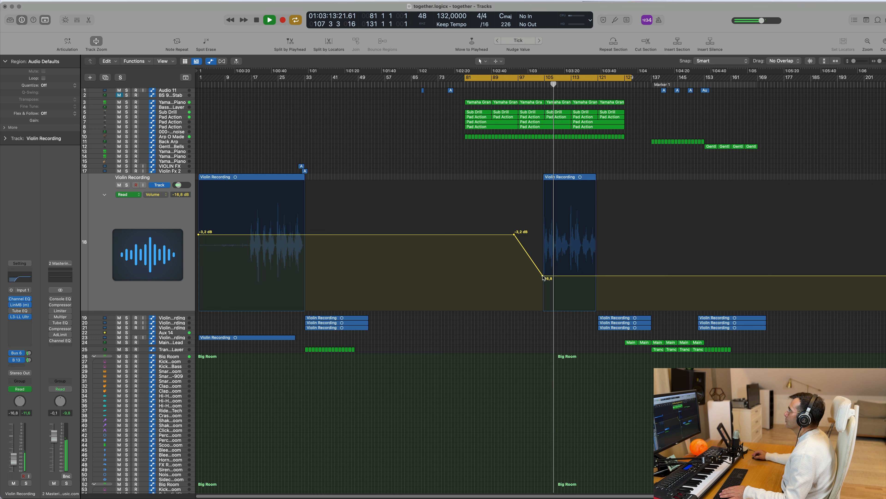
drag(543, 276, 543, 281)
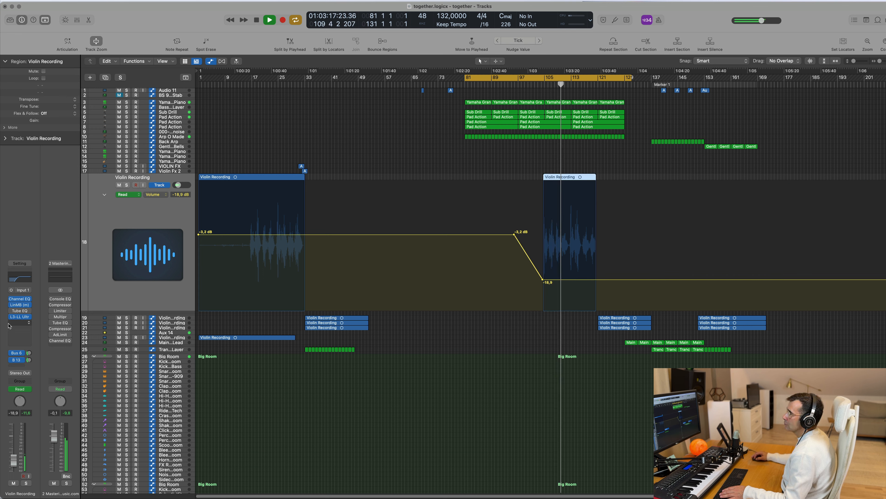
Step: Check the violin's Bus 13 and Bus 6 send channels and replay its entry from bar 103
click(29, 360)
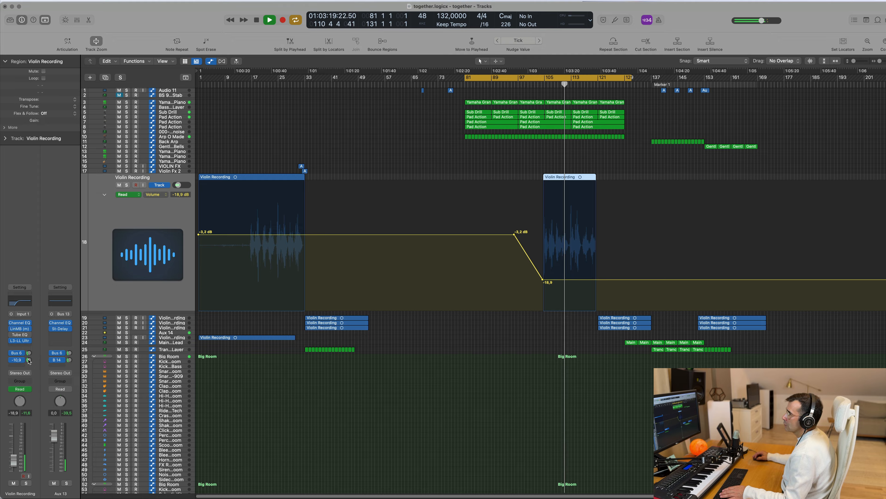
click(28, 353)
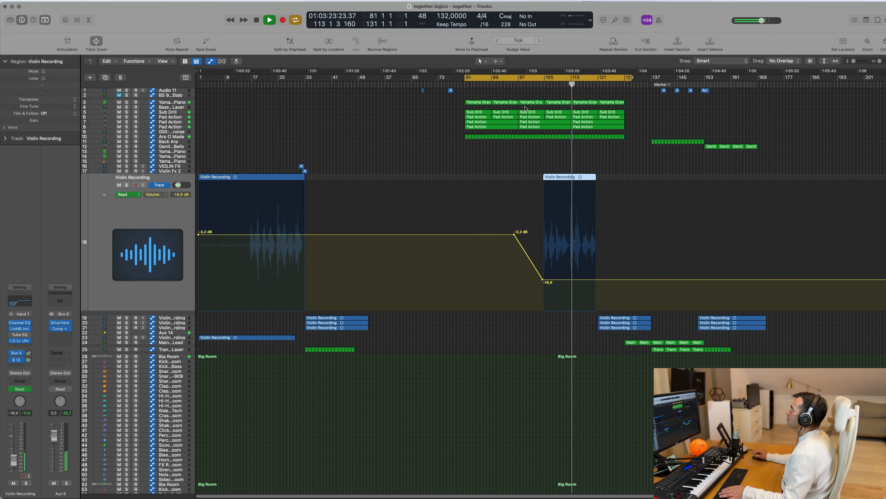
click(537, 83)
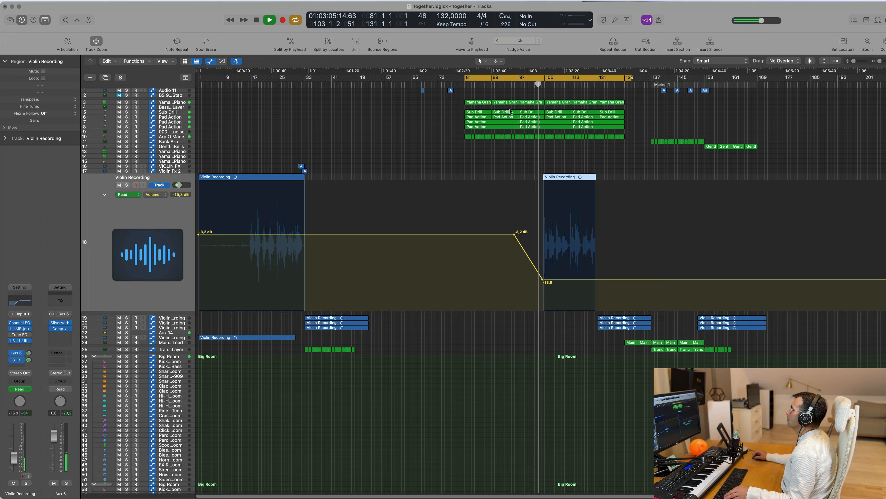
key(super+Right)
key(super+Right)
key(super+Right)
key(super+Right)
key(super+Left)
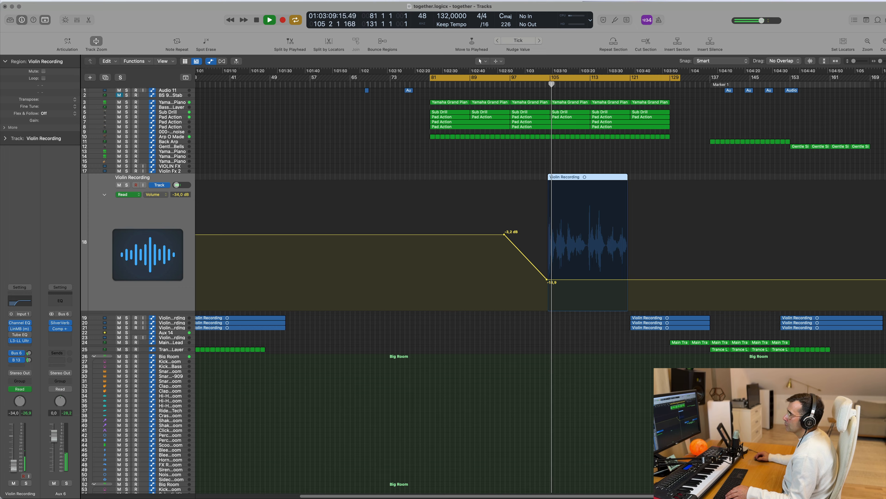
Step: Restart the loop, switch the violin channel's input to stereo and play its region from bar 105
key(Return)
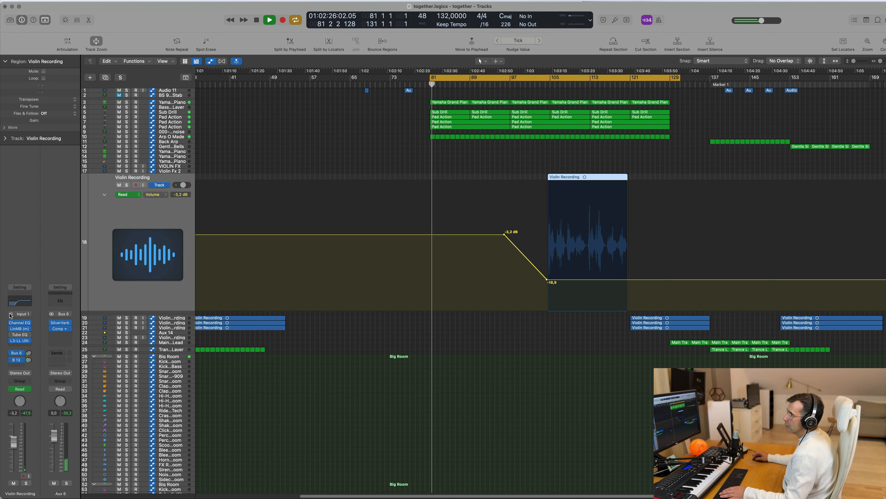
click(11, 314)
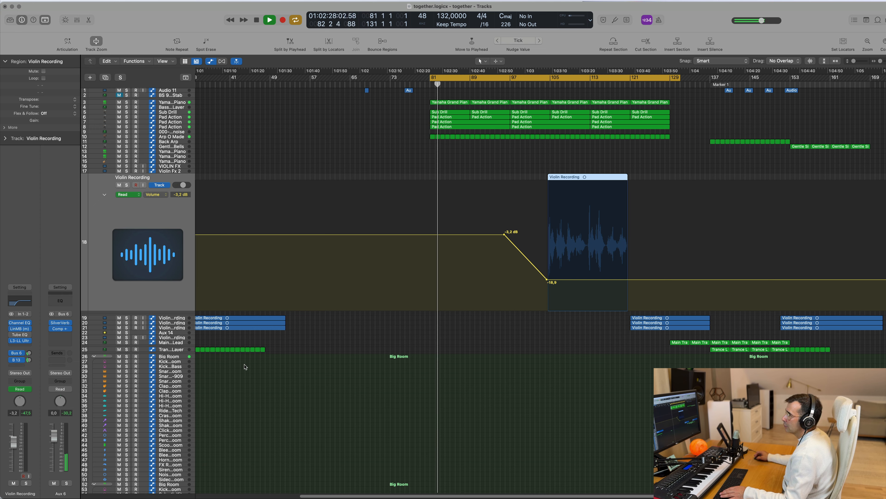
click(551, 84)
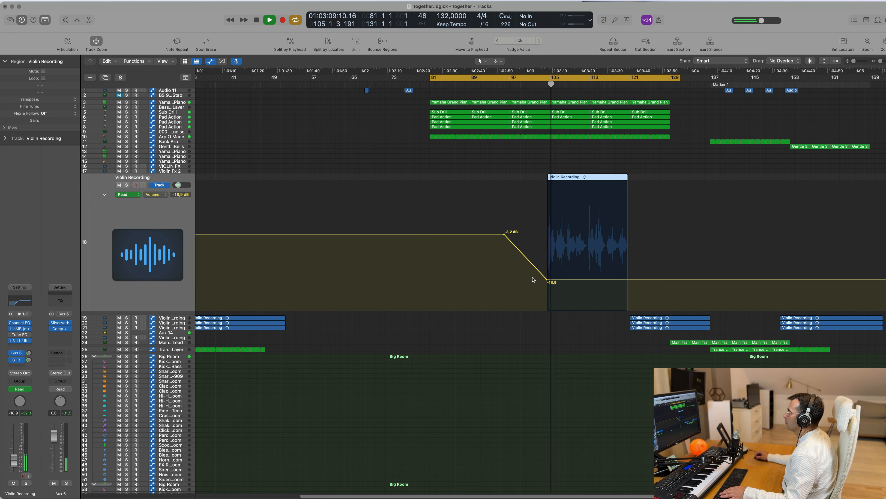
Step: Lower the violin to -25.8 dB, delete the track's volume automation and play again from bar 103
drag(546, 282, 546, 289)
key(ctrl+super+BackSpace)
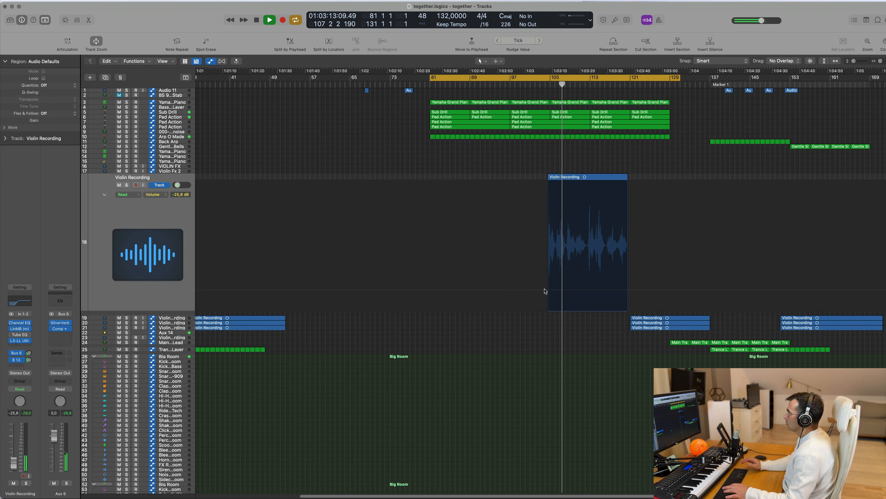
click(540, 85)
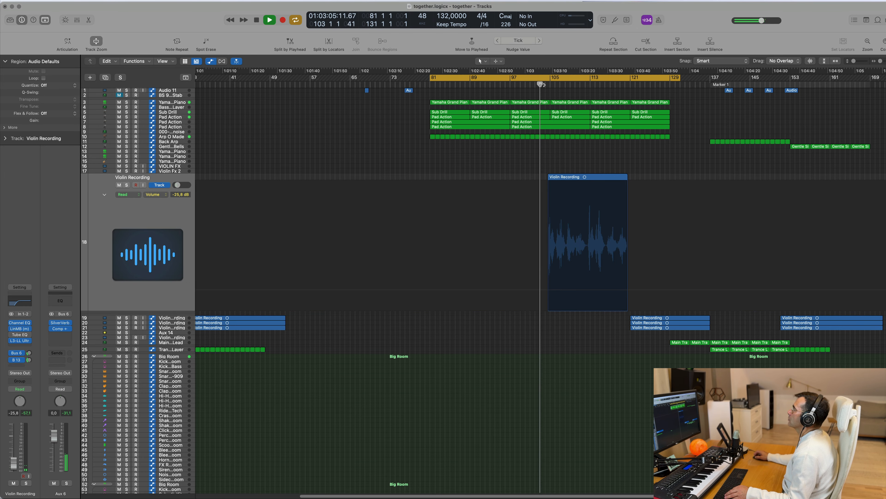
Step: Listen to the violin passage against the loop and replay its entry from about bar 102
scroll(531, 143, right, 5)
scroll(531, 142, down, 10)
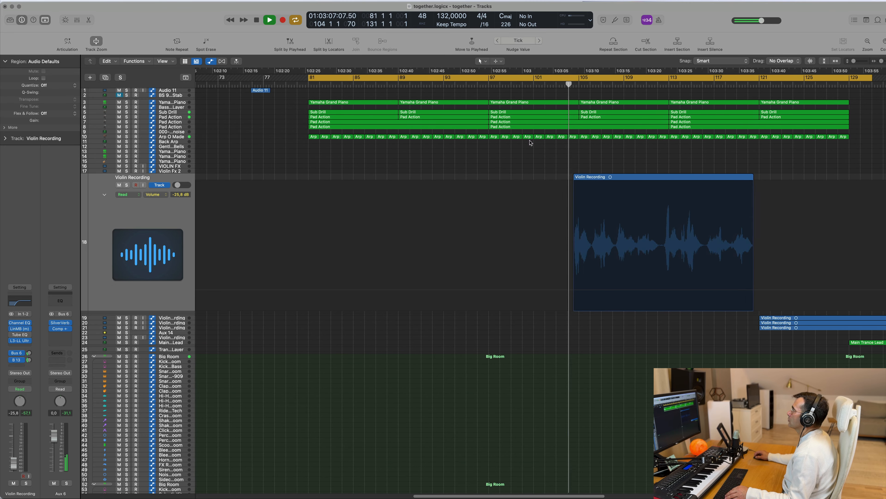
scroll(565, 166, up, 5)
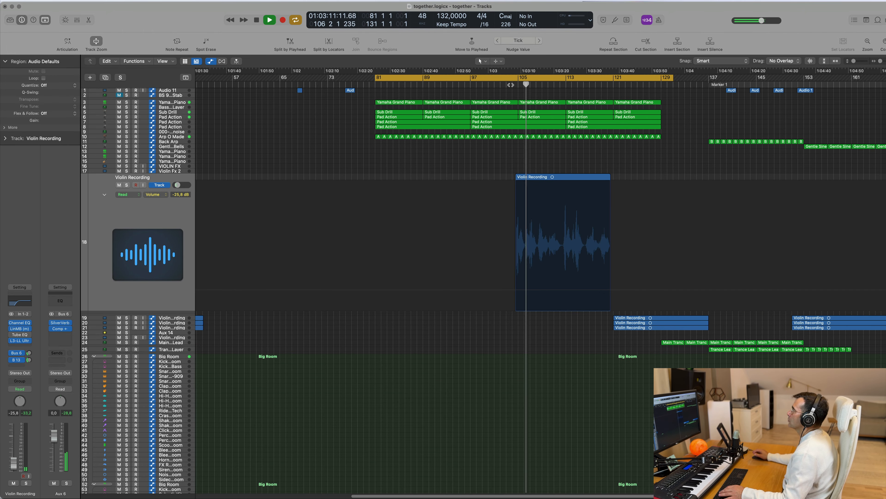
scroll(539, 175, down, 2)
scroll(538, 175, left, 1)
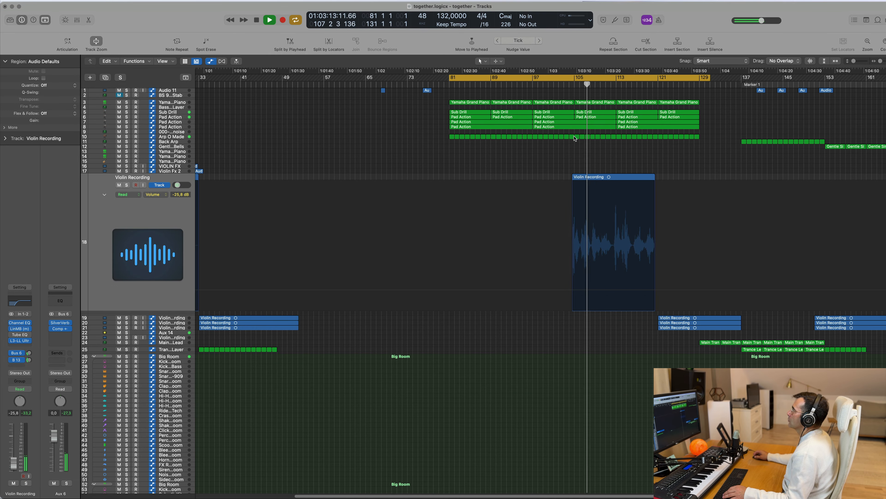
click(556, 74)
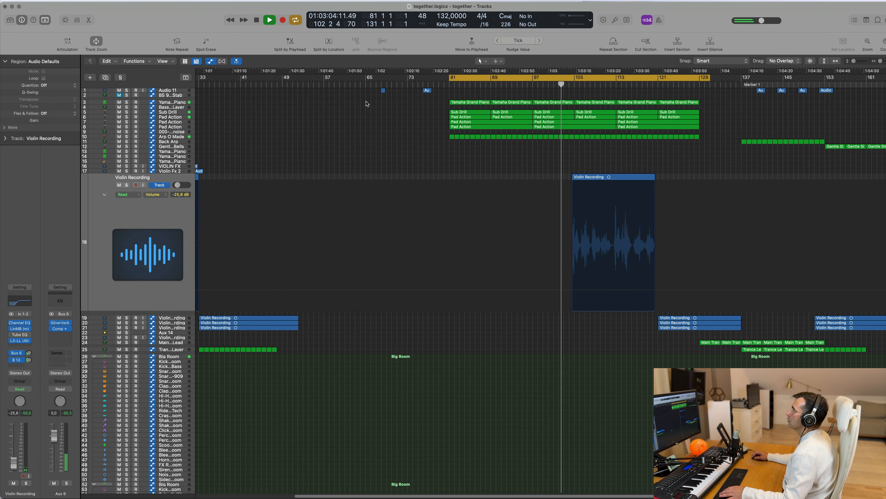
Step: Delete the Yamaha Grand Piano regions at bars 105 and 113 so the piano pauses under the violin
click(191, 106)
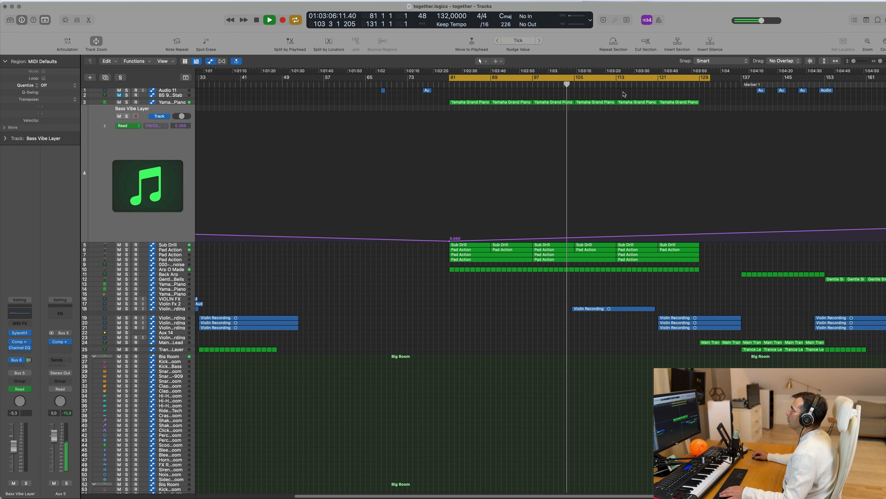
click(173, 103)
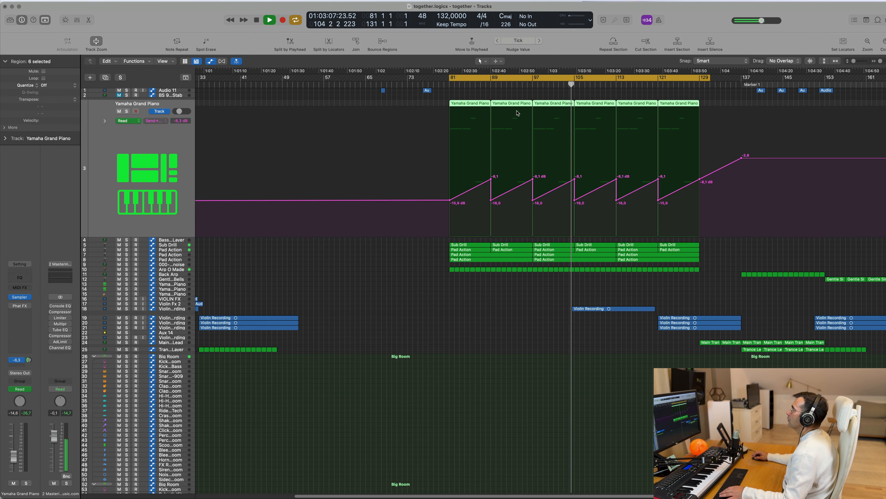
click(603, 94)
click(600, 104)
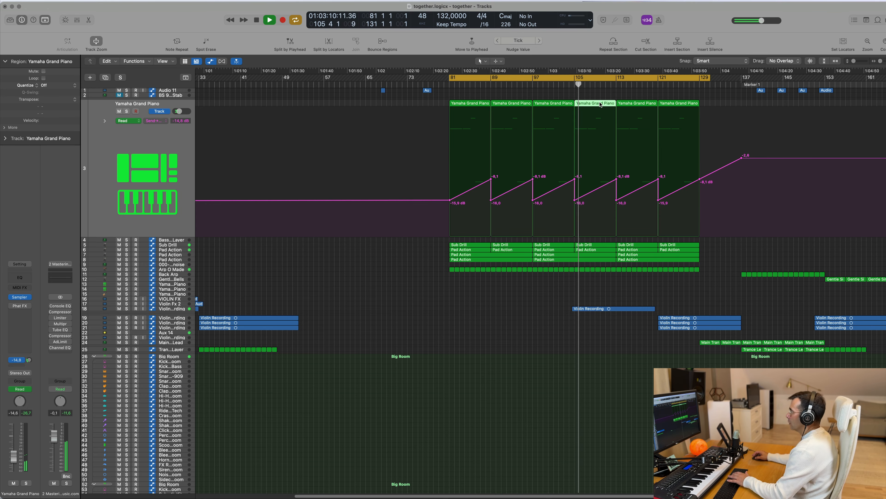
key(Delete)
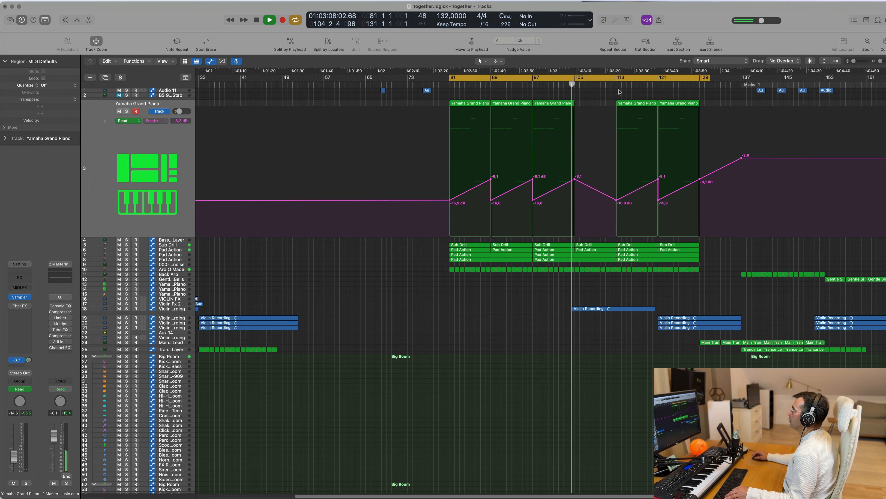
scroll(649, 177, up, 3)
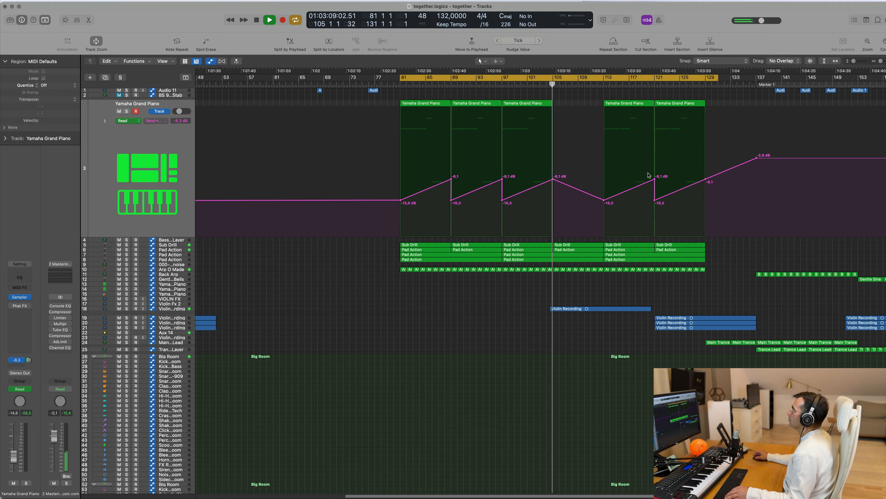
click(625, 104)
key(Delete)
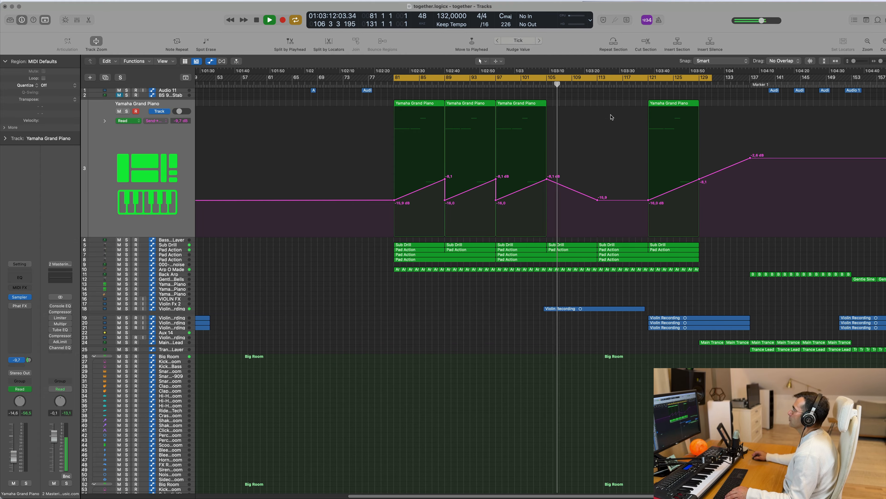
Step: Replay the violin entry from about bar 103 and raise the Violin Recording track's volume to -18.0 dB
scroll(597, 190, down, 4)
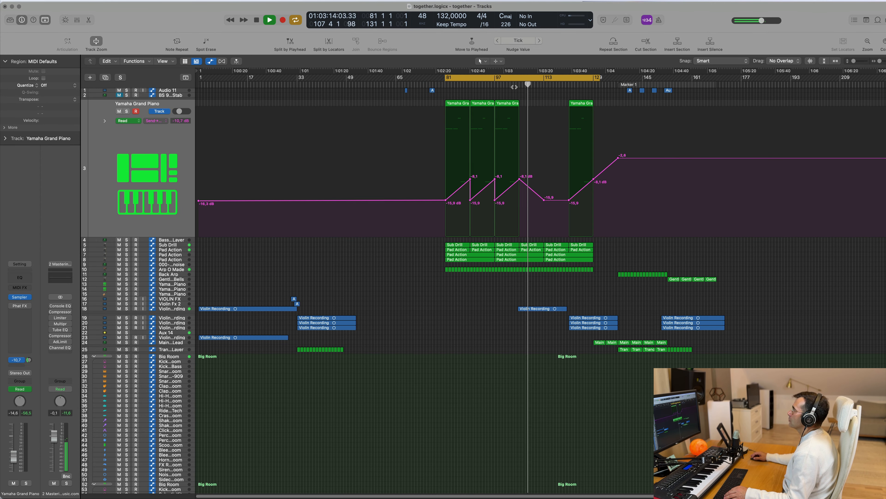
click(514, 86)
click(171, 309)
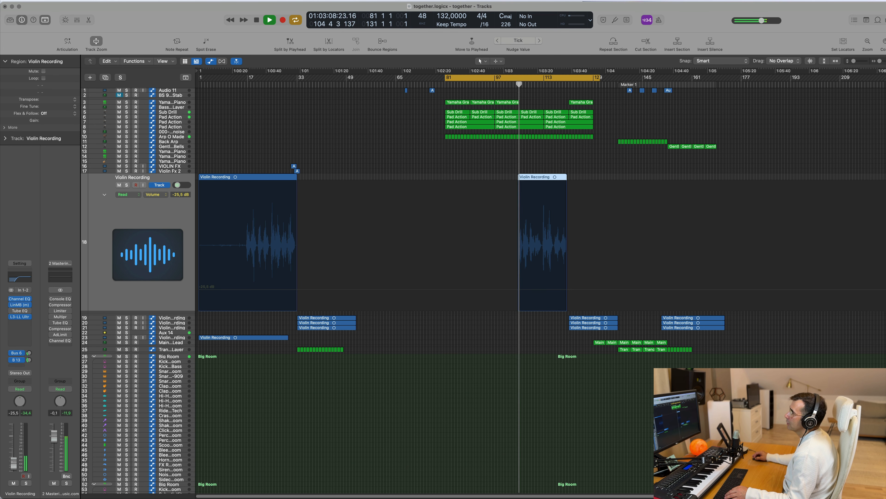
drag(13, 463, 13, 458)
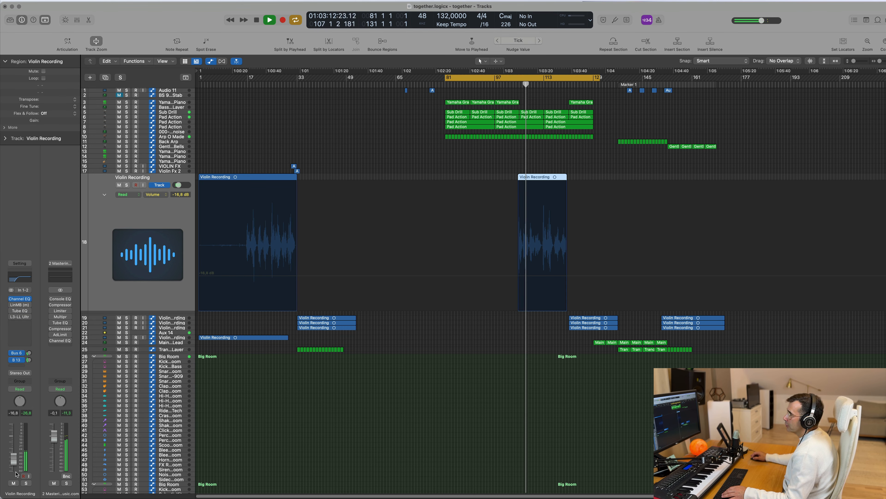
drag(11, 459, 11, 460)
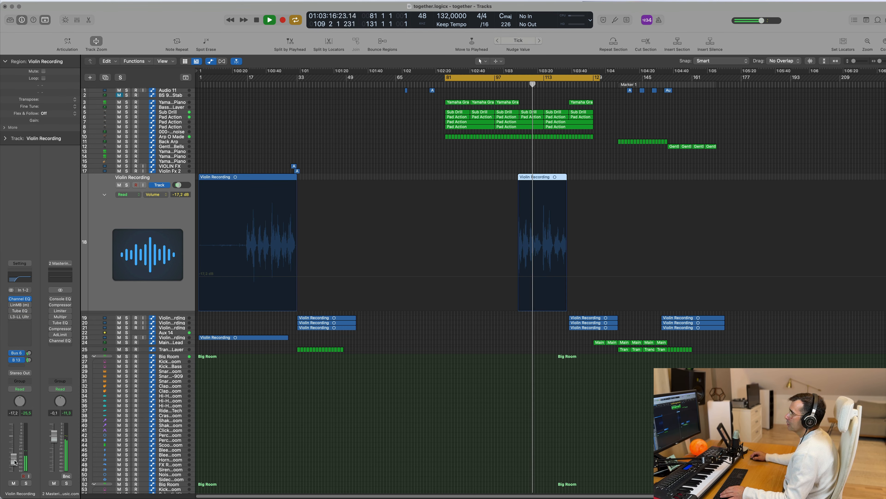
drag(14, 461, 15, 462)
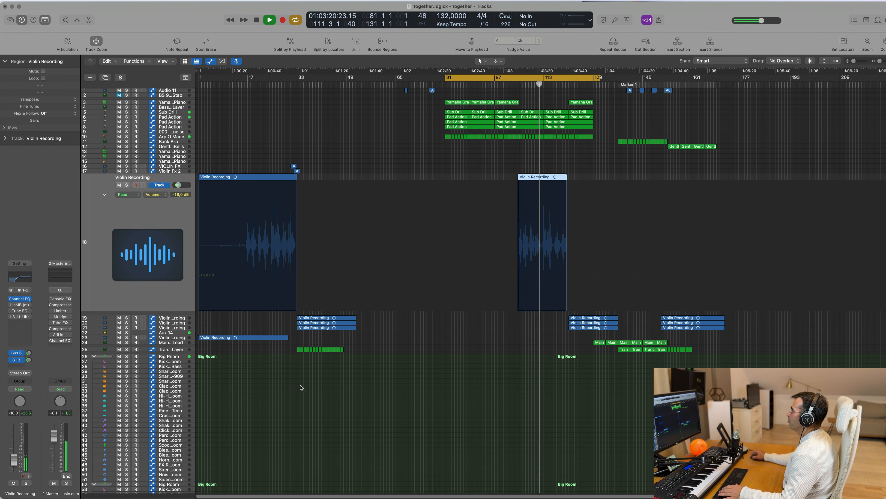
Step: Lower the Violin Recording track's volume to -22.0 dB and listen on towards the end of its region
key(super+Right)
key(super+Right)
key(super+Right)
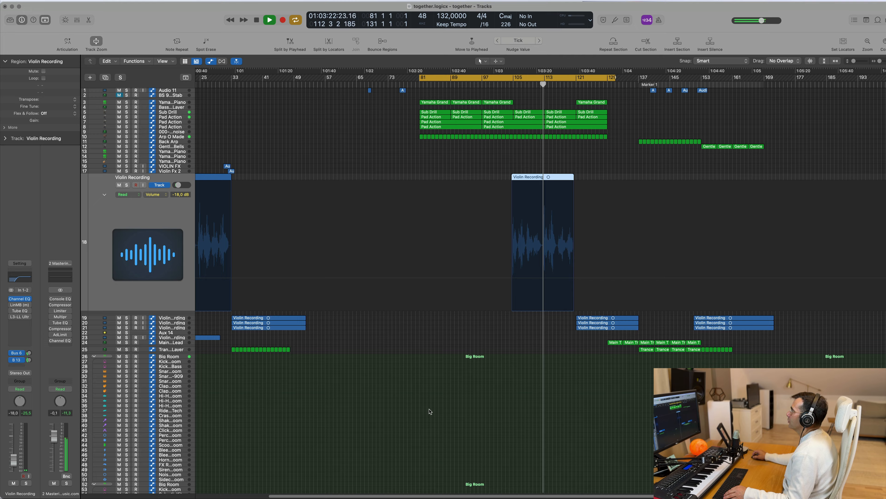
scroll(555, 428, right, 2)
key(super+Left)
key(super+Left)
key(super+Left)
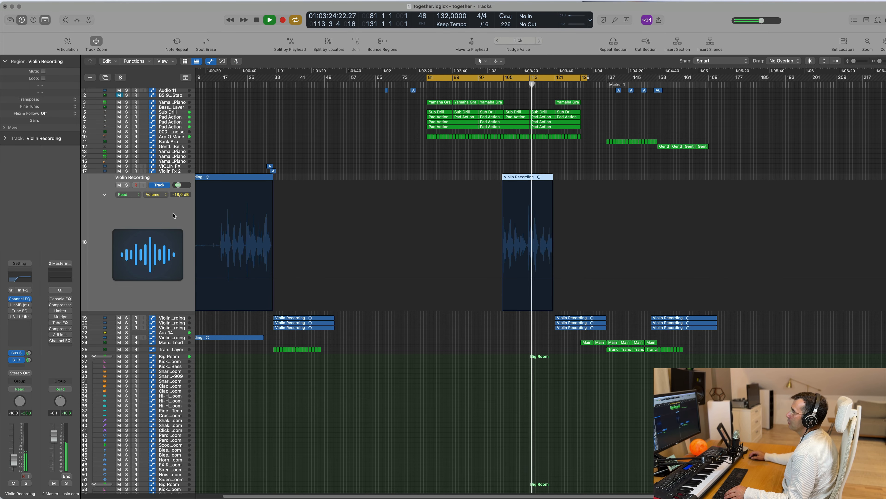
drag(14, 461, 14, 462)
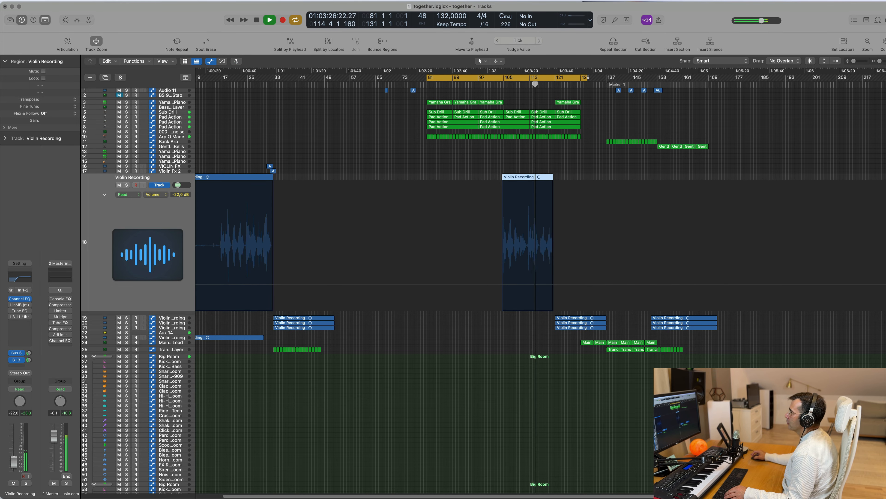
key(super+Right)
key(super+Left)
key(super+Left)
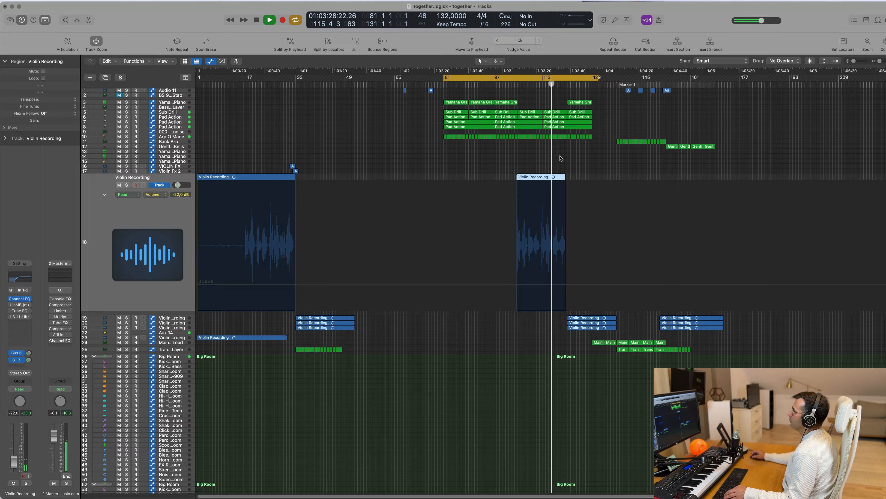
key(super+Right)
key(super+Right)
key(super+Left)
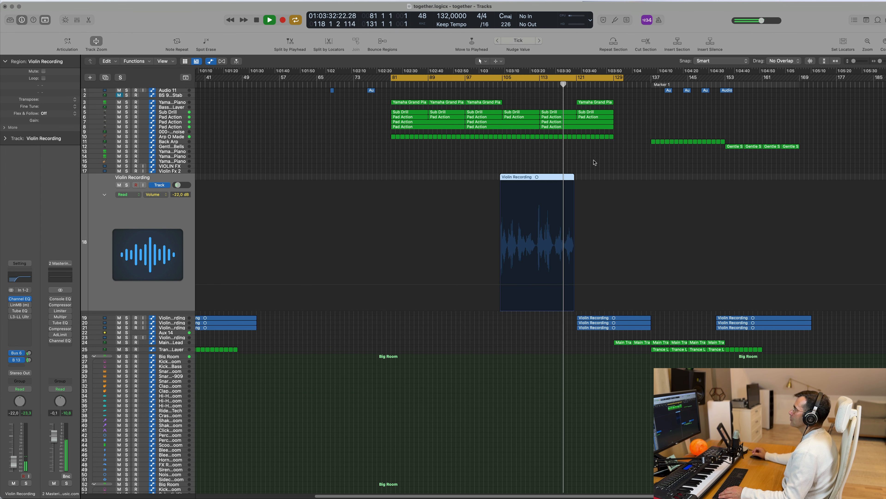
Step: Delete the violin regions at bar 121 on tracks 19 to 21 and those near bar 151 on tracks 19 and 20
click(177, 318)
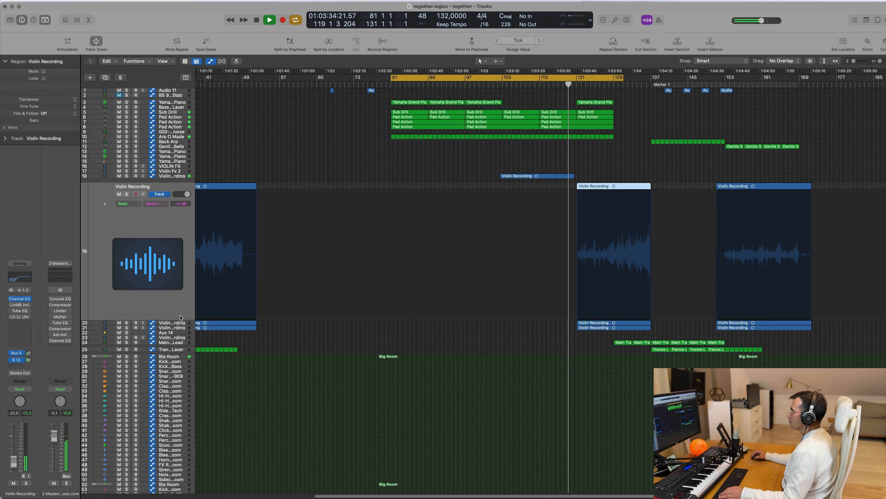
click(181, 322)
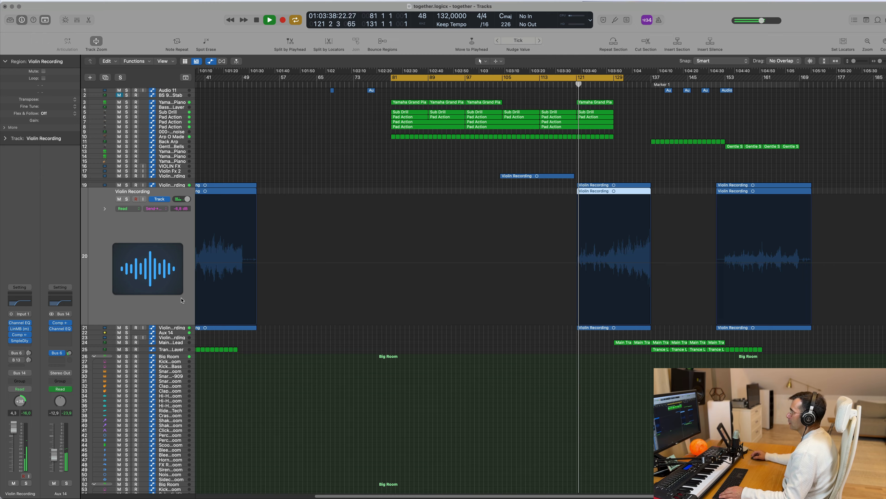
click(578, 186)
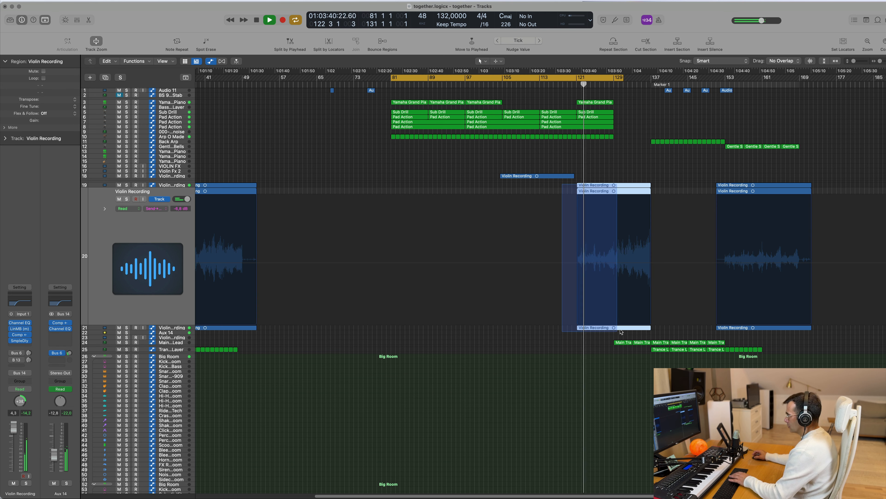
key(Delete)
scroll(621, 220, down, 3)
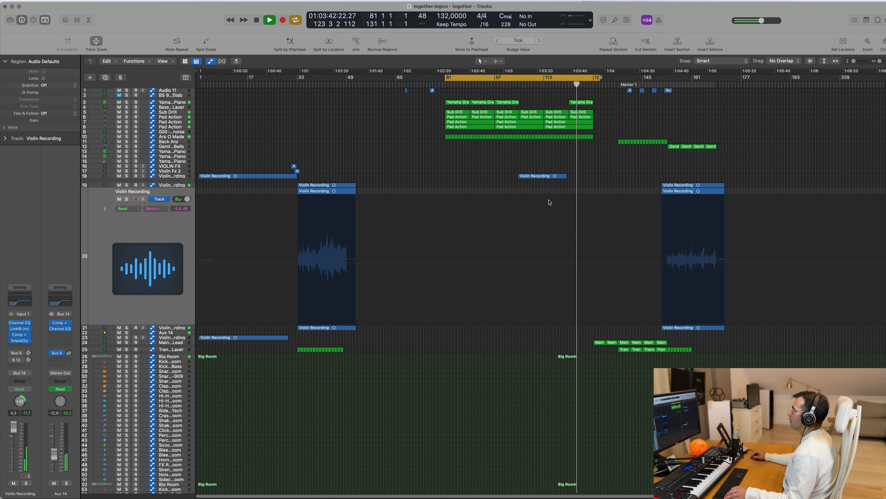
click(722, 188)
key(Delete)
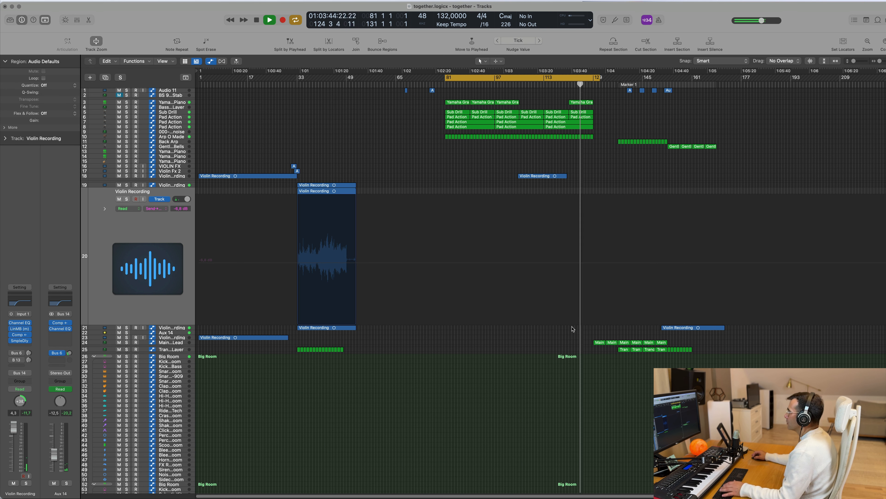
Step: Delete all regions on the Main Trance Lead and Trance Lead Layer tracks, from bar 129 onward and at bar 33
drag(564, 341, 698, 353)
key(Delete)
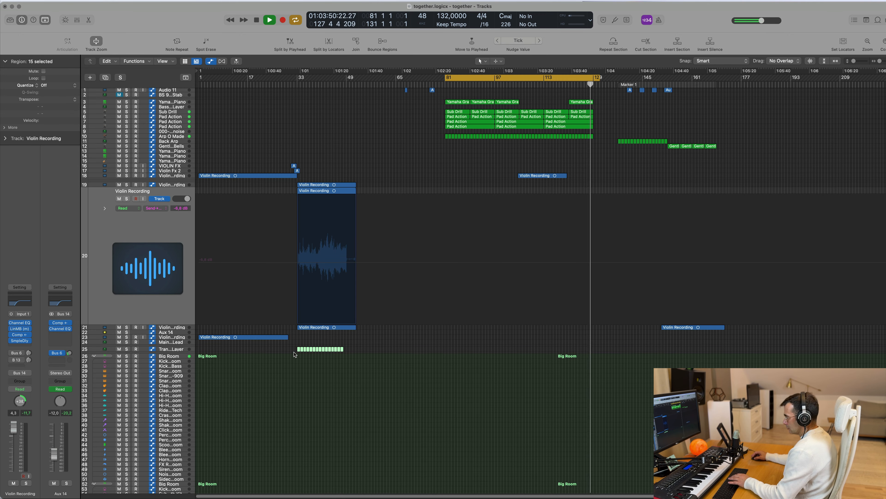
key(Delete)
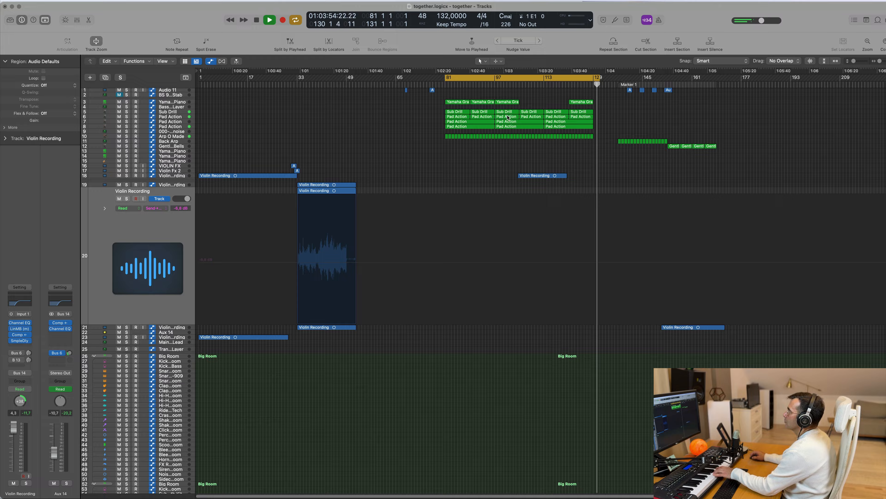
Step: Try the Main Trance Lead sound, then remove the Main Trance Lead and Trance Lead Layer tracks
click(175, 343)
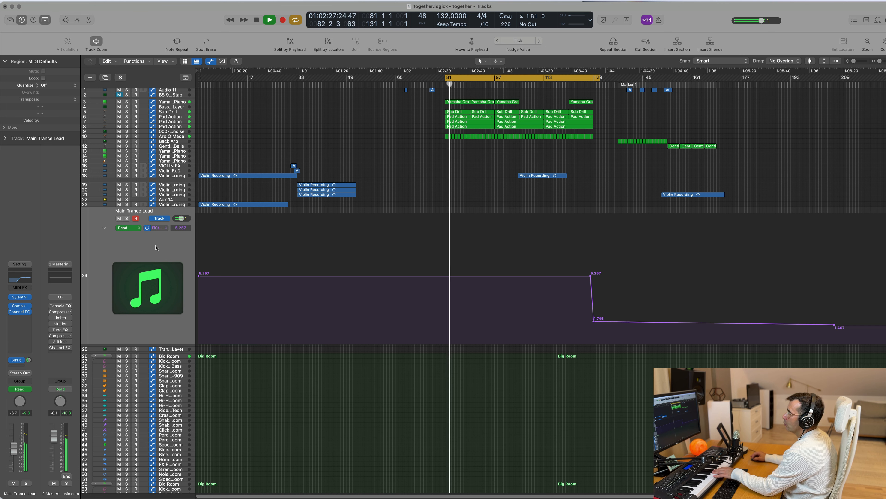
key(Down)
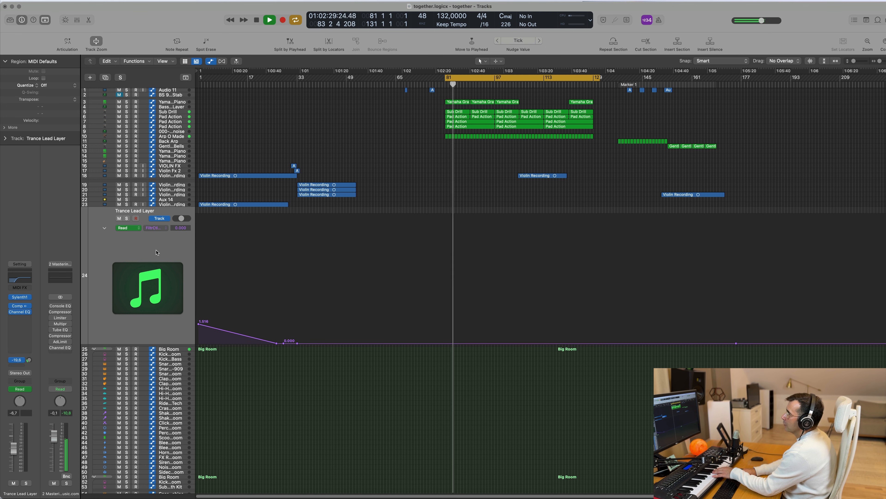
key(Down)
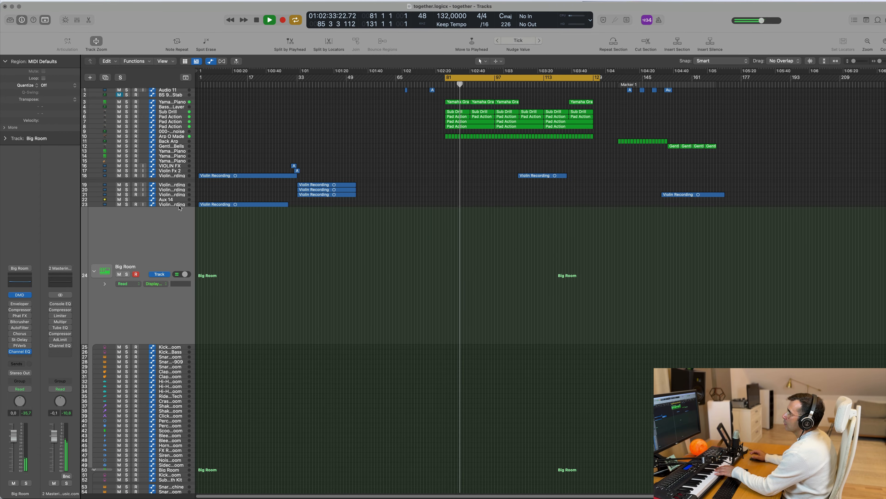
Step: Audition the Yamaha Grand Piano tracks 15 to 13 and the Gentle Sine Bells track over the running loop
key(Up)
click(186, 165)
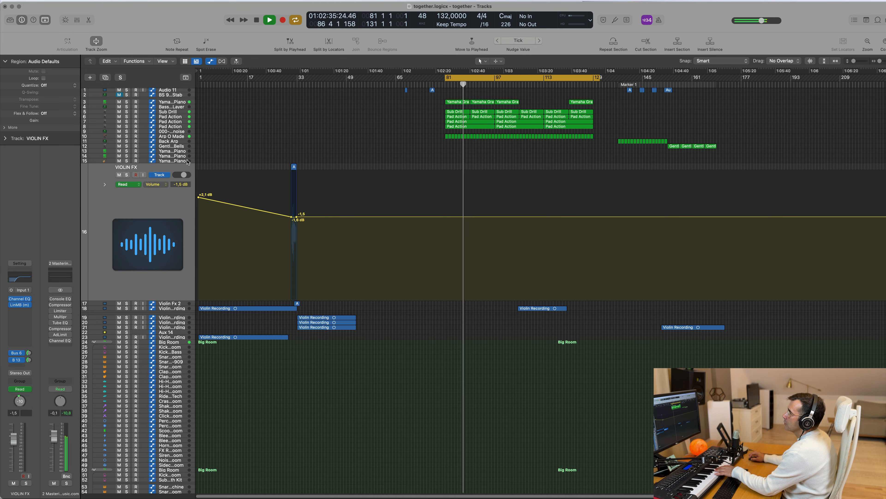
click(187, 160)
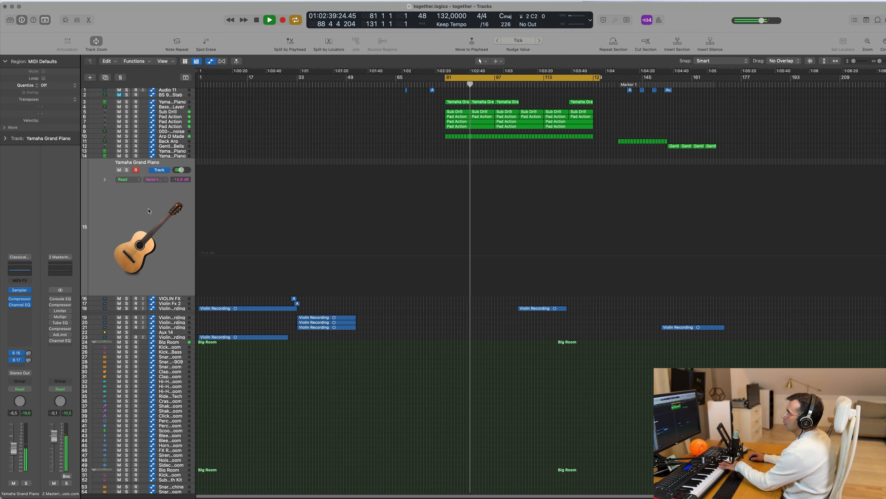
click(174, 156)
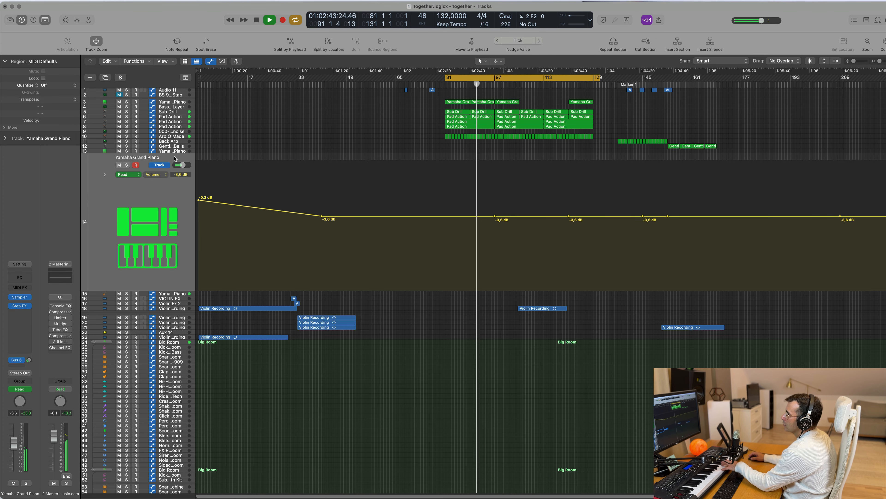
key(Up)
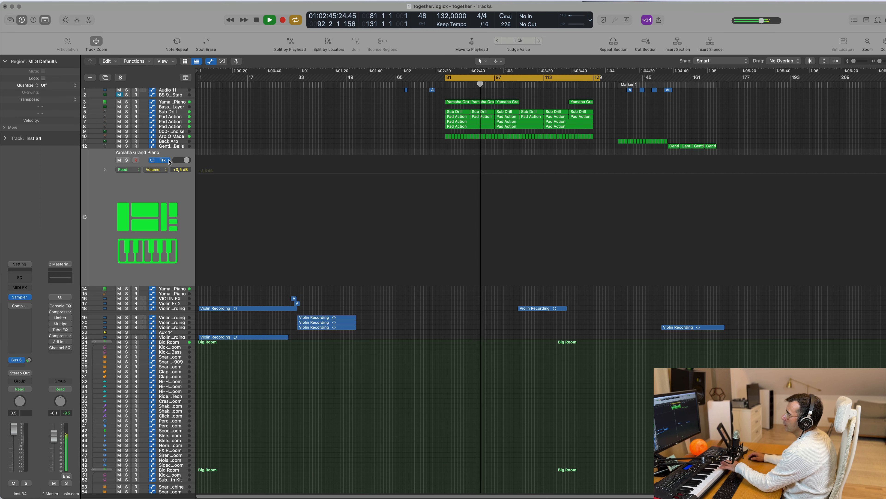
key(Up)
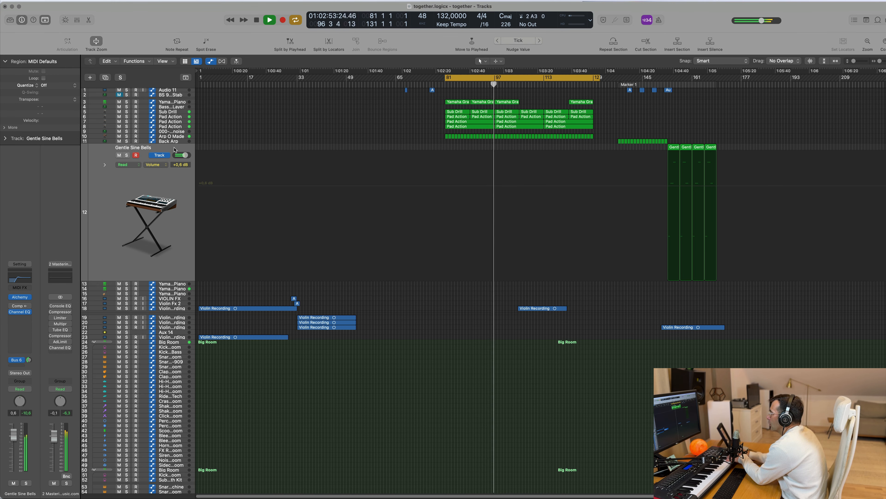
Step: Delete the four Gentle Sine Bells regions after bar 153 and set that track's volume to -8.4 dB
key(space)
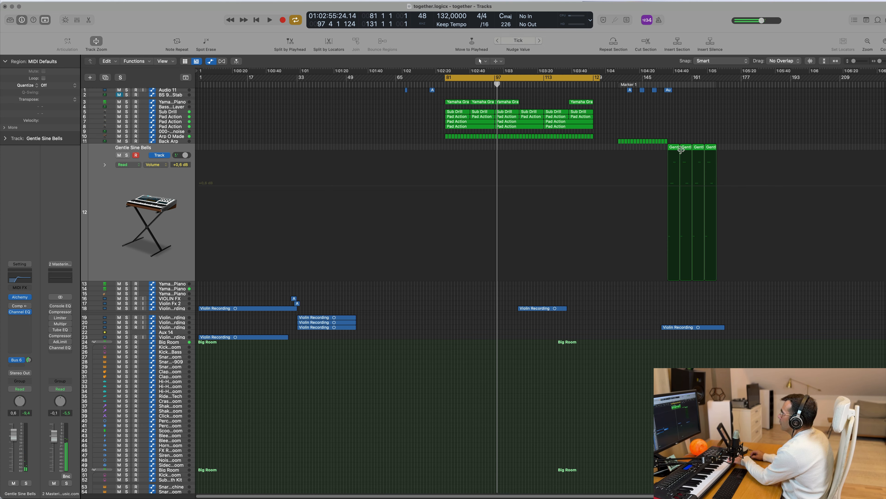
key(Delete)
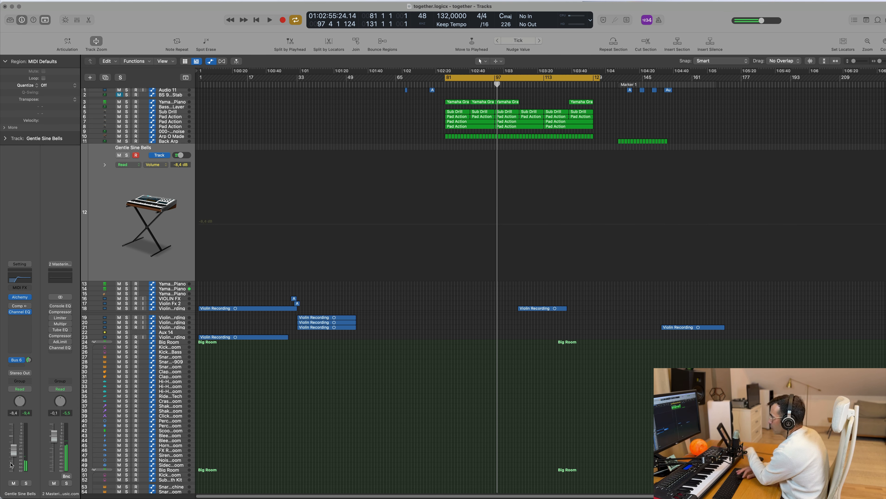
key(space)
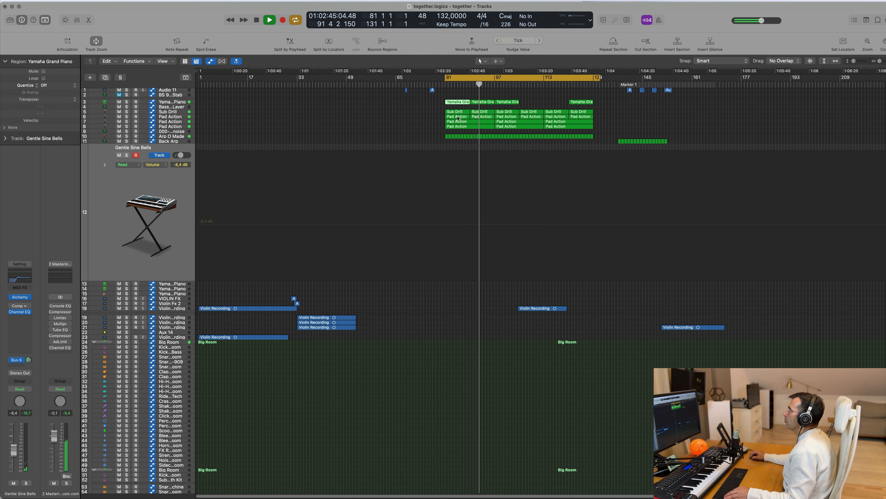
Step: Fill the Gentle Sine Bells track from bar 81 to 129 with copies of the bar 81 Yamaha Grand Piano region, and end the cycle at bar 129
drag(460, 103, 457, 283)
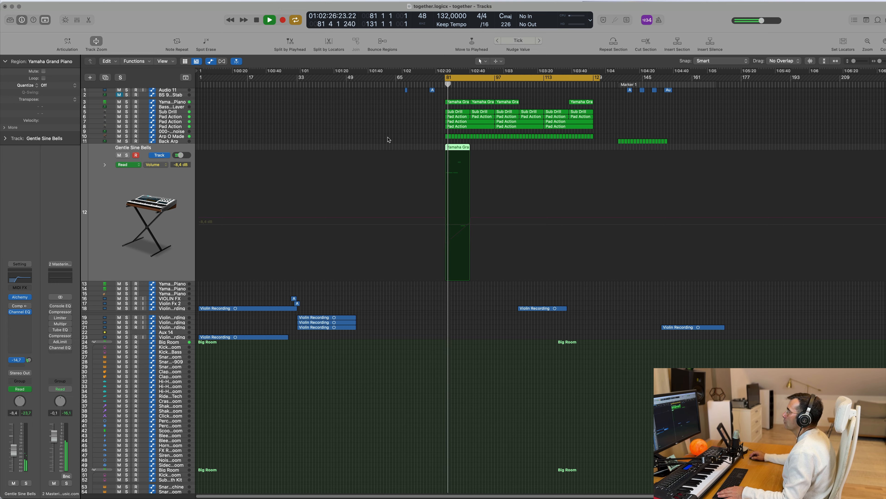
click(375, 139)
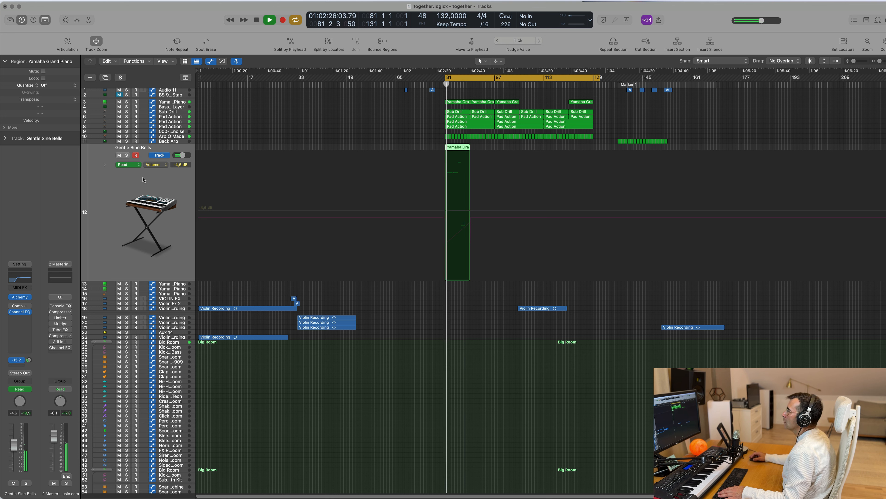
key(super+r)
key(super+r)
key(super+r)
key(super+r)
key(super+r)
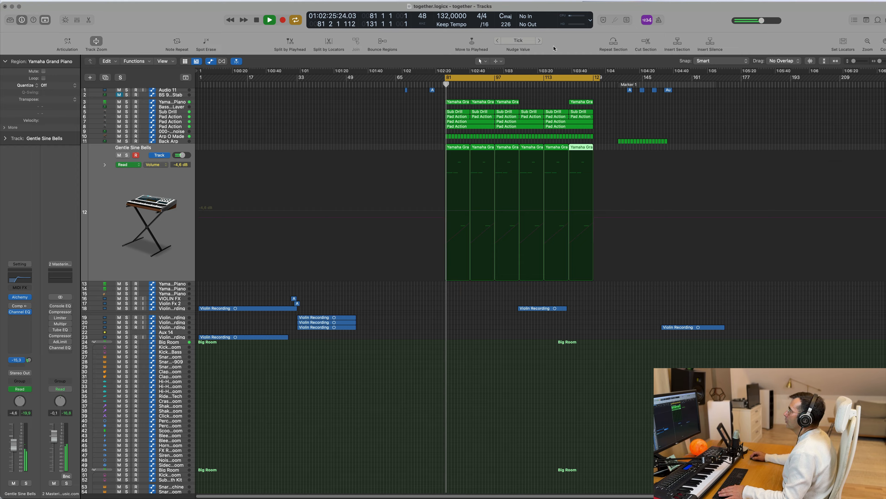
drag(598, 77, 594, 77)
Step: Duplicate the Gentle Sine Bells track, mute the original on track 12, and set the duplicate's volume to -4.0 dB
click(106, 78)
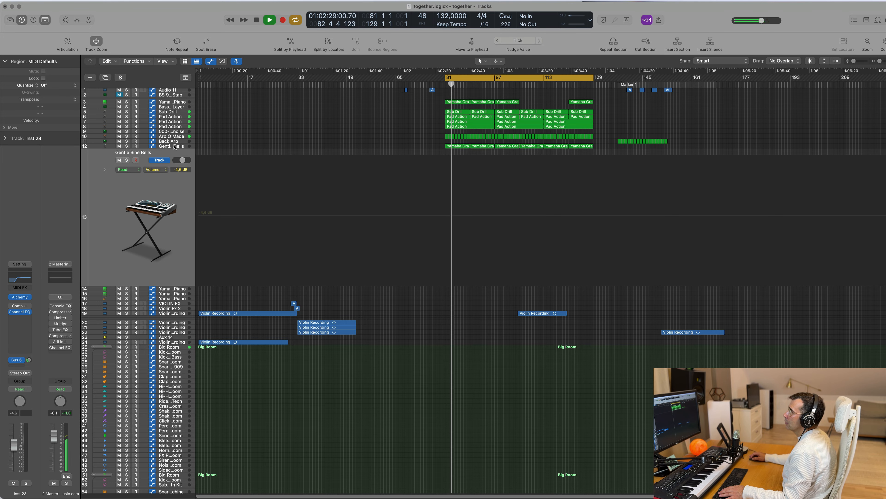
click(152, 146)
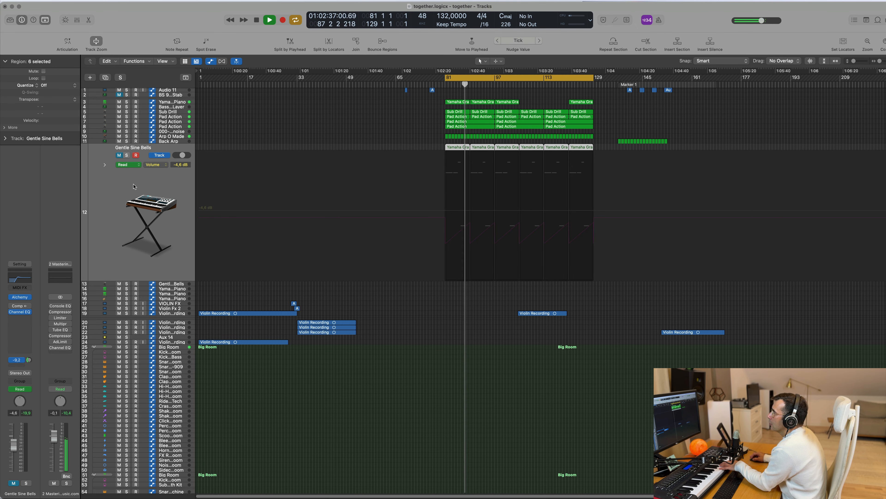
key(Down)
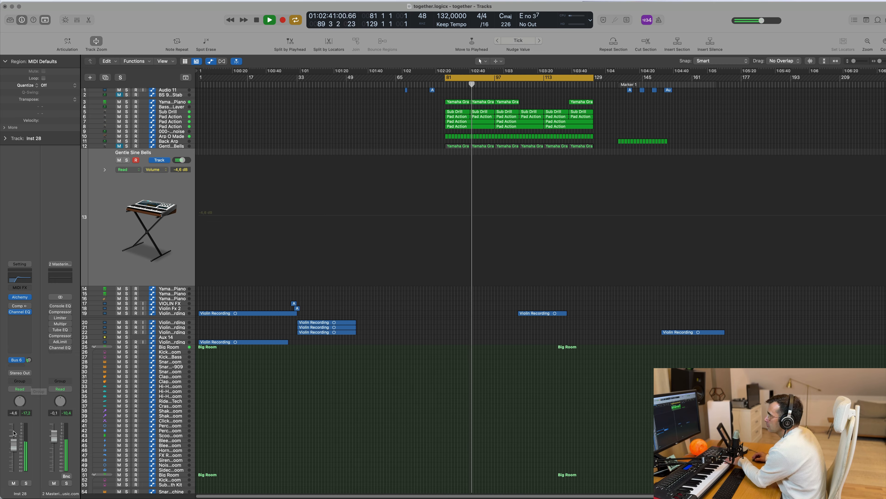
drag(14, 444, 14, 442)
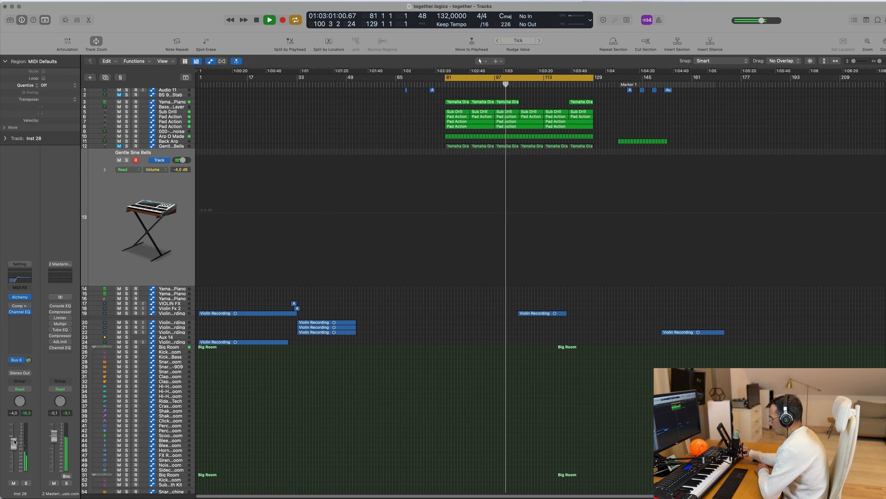
Step: Record a short three-note phrase on the duplicate Gentle Sine Bells track from bar 105 and move the new region to bar 81
key(r)
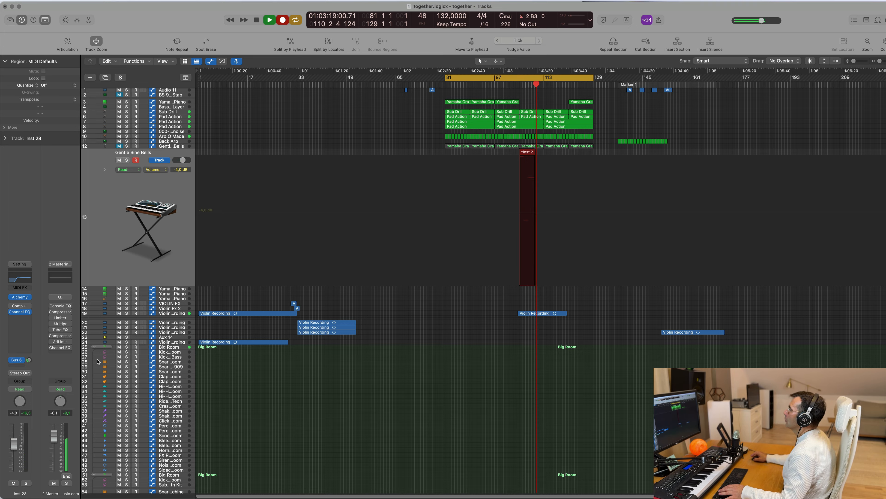
key(space)
drag(528, 155, 455, 158)
click(453, 157)
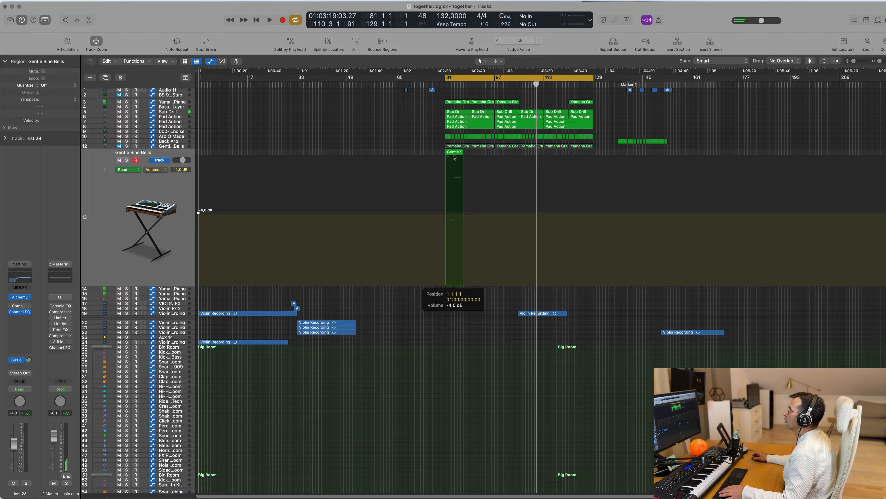
click(453, 157)
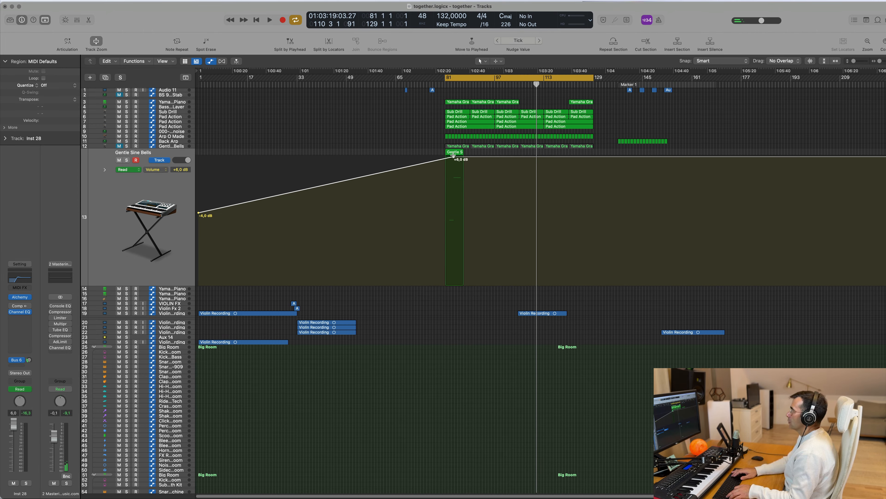
key(super+z)
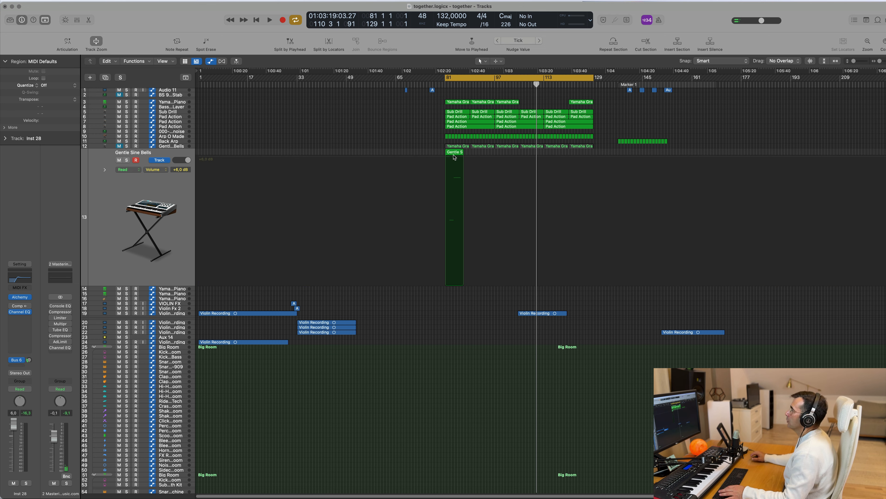
Step: Open the bells region's notes, align the first C4 note to the start of bar 81, and set the track volume to -6.2 dB
double_click(454, 155)
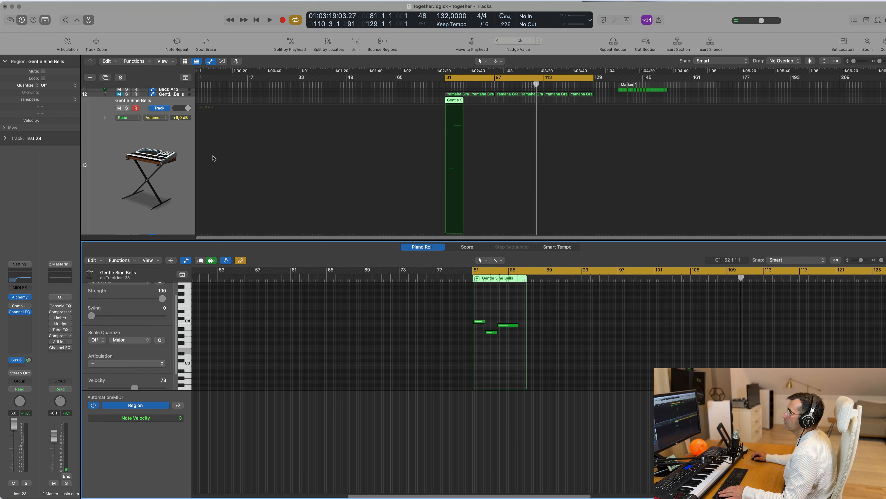
key(space)
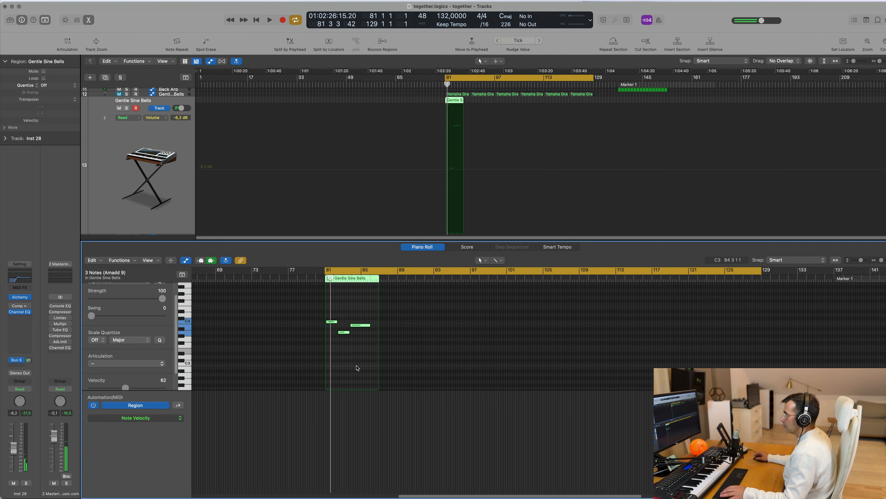
key(super+Right)
key(super+Right)
key(super+Right)
key(super+Right)
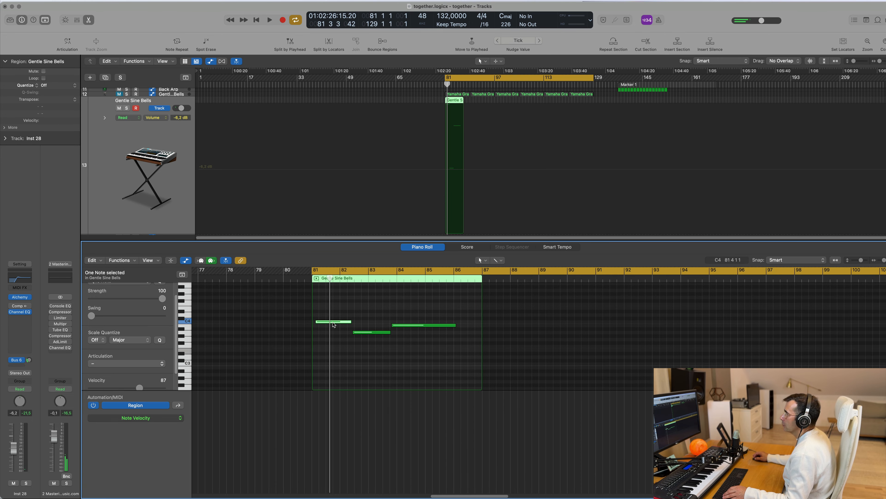
drag(334, 324, 365, 336)
key(space)
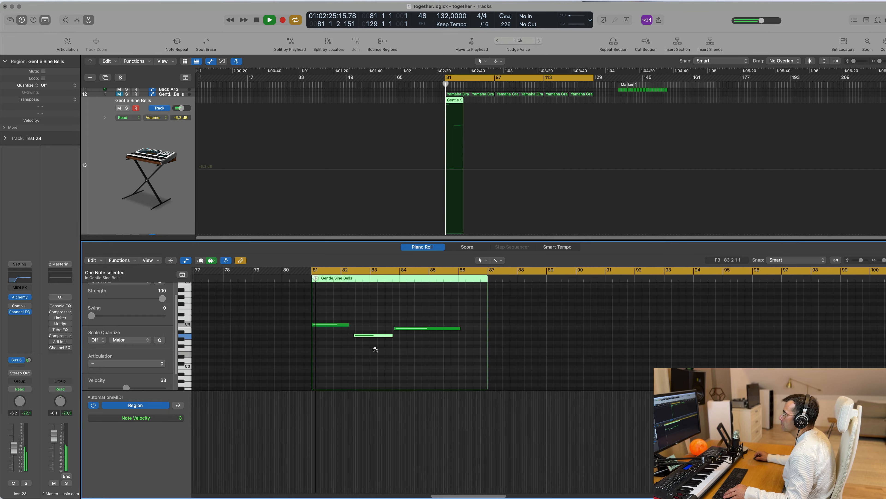
Step: Listen to the bells phrase from bar 81 against the arrangement while following its notes
key(super+Right)
key(super+Right)
key(super+Right)
key(super+Left)
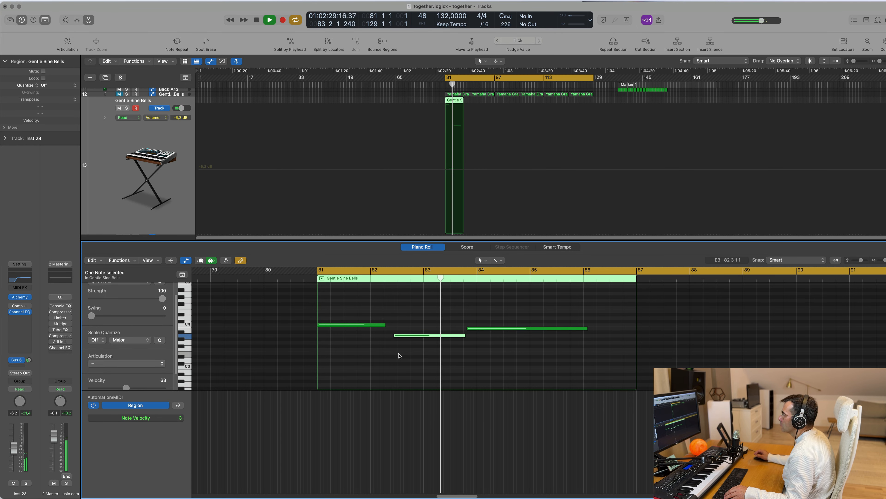
key(super+Left)
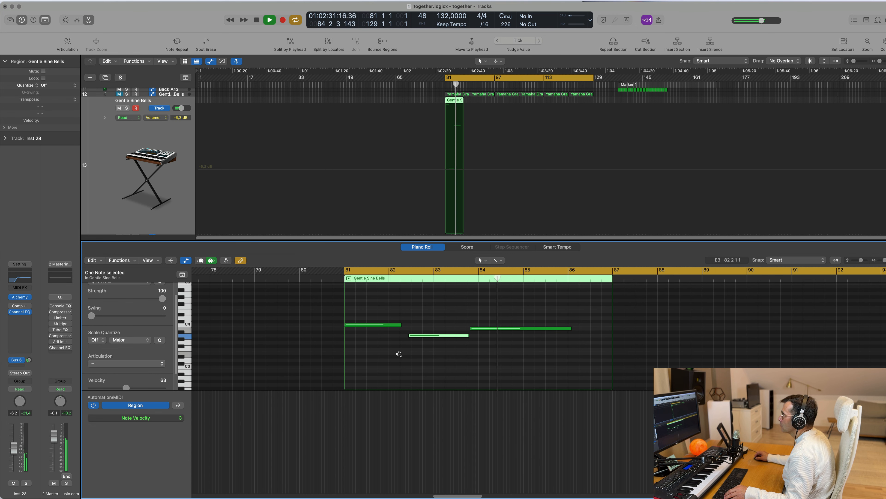
key(space)
key(space)
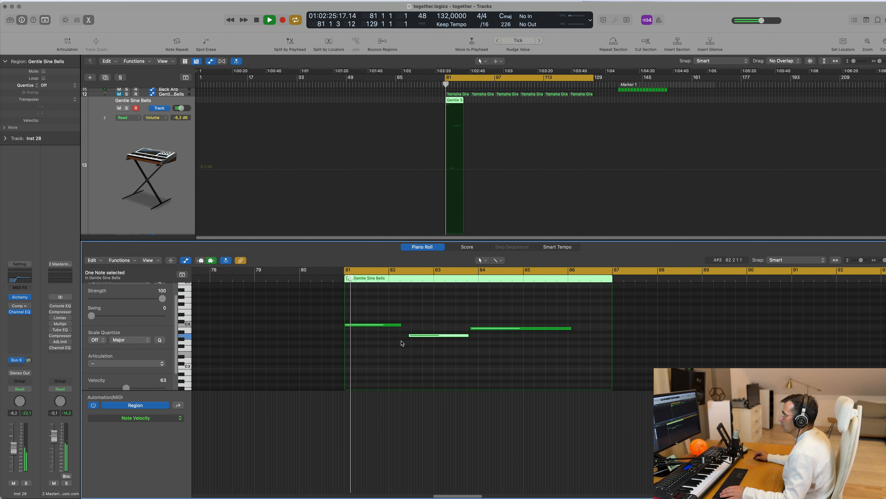
Step: Close the note editor and copy the Gentle Sine Bells region from bar 81 to bar 97
key(x)
key(x)
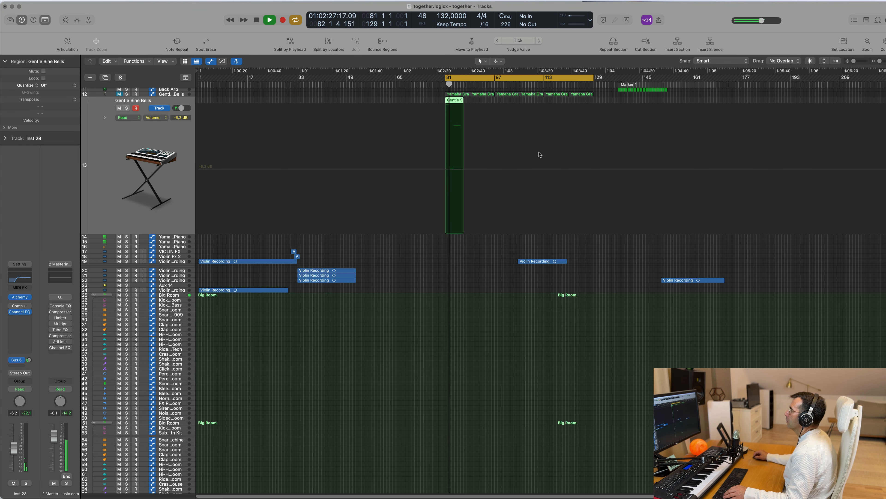
scroll(540, 155, up, 3)
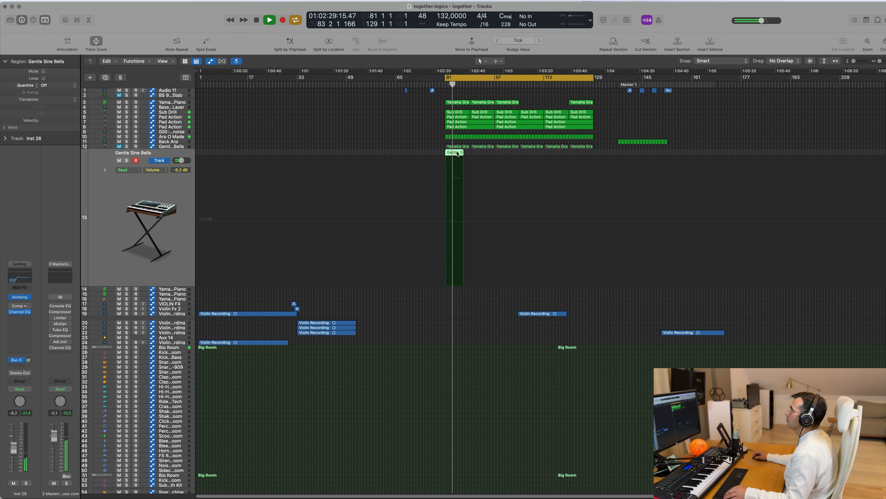
drag(458, 153, 503, 156)
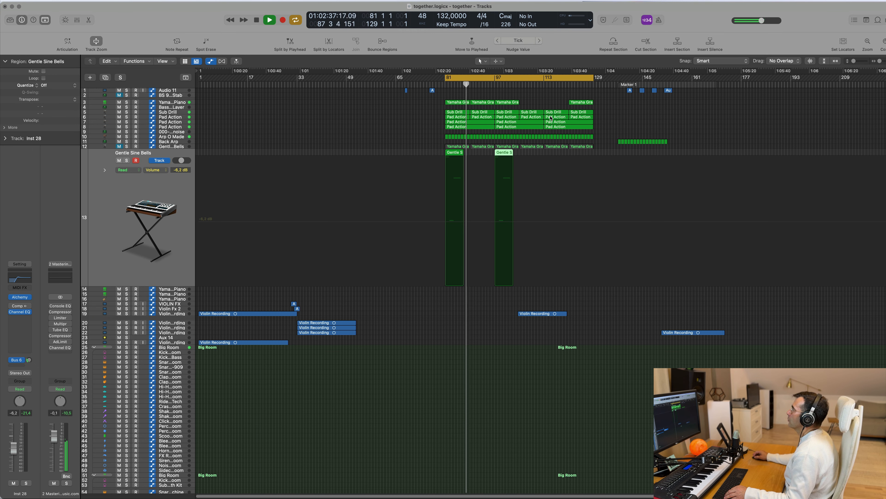
Step: Play from bar 105 and copy the Audio 11 region near bar 77 to bar 113
click(519, 82)
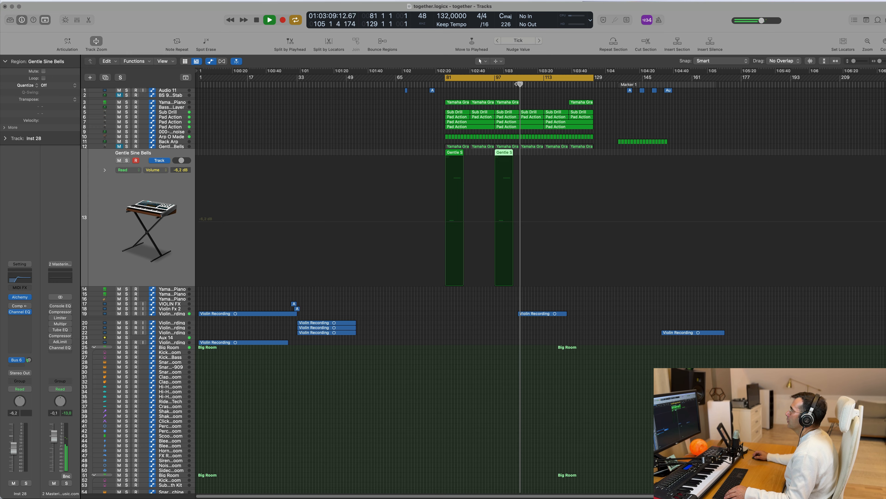
click(433, 91)
drag(433, 93, 547, 93)
scroll(502, 93, up, 6)
scroll(501, 93, up, 1)
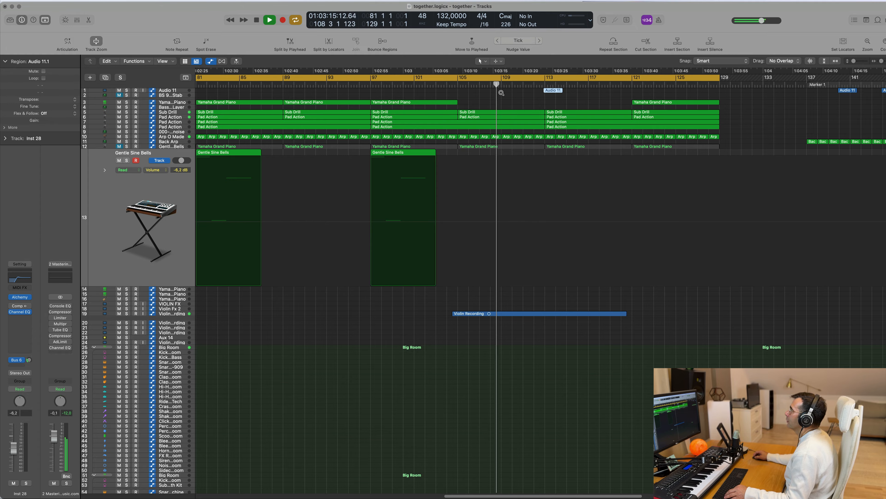
Step: Move the copied Audio 11 region back to about bar 112 and set the Audio 11 fader to -16.4 dB while replaying it
scroll(502, 93, down, 4)
click(174, 92)
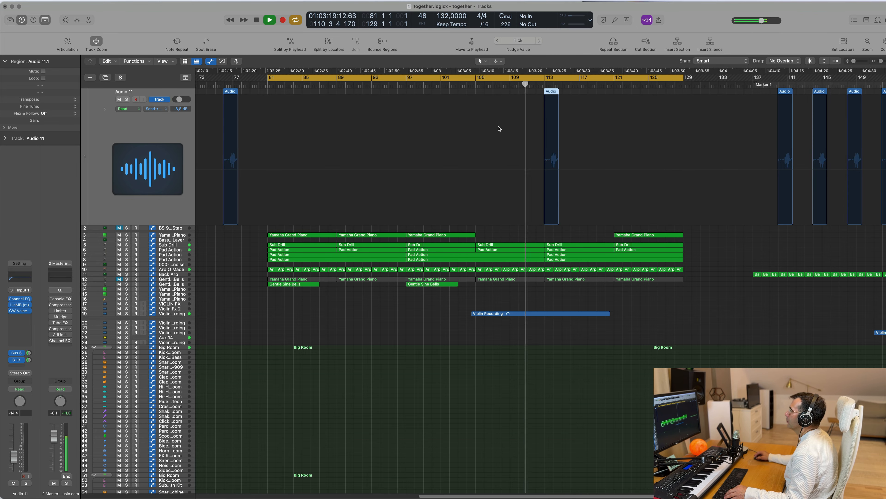
scroll(499, 128, up, 5)
drag(567, 93, 551, 94)
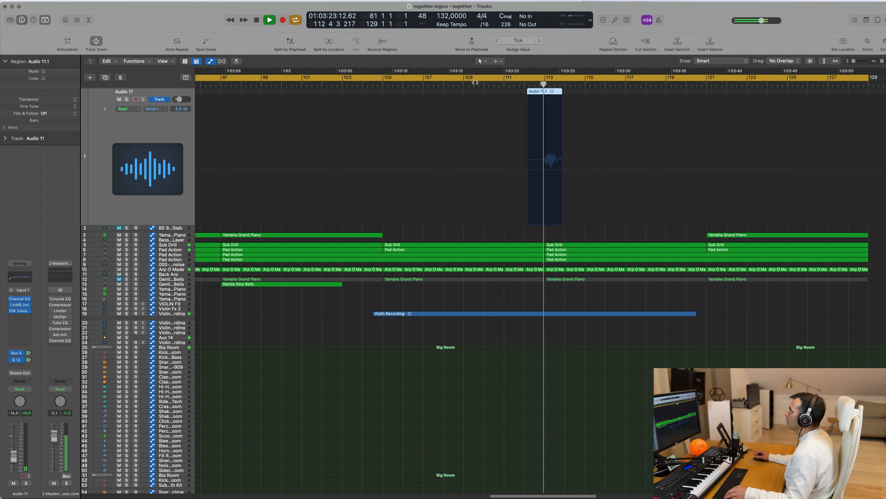
click(526, 85)
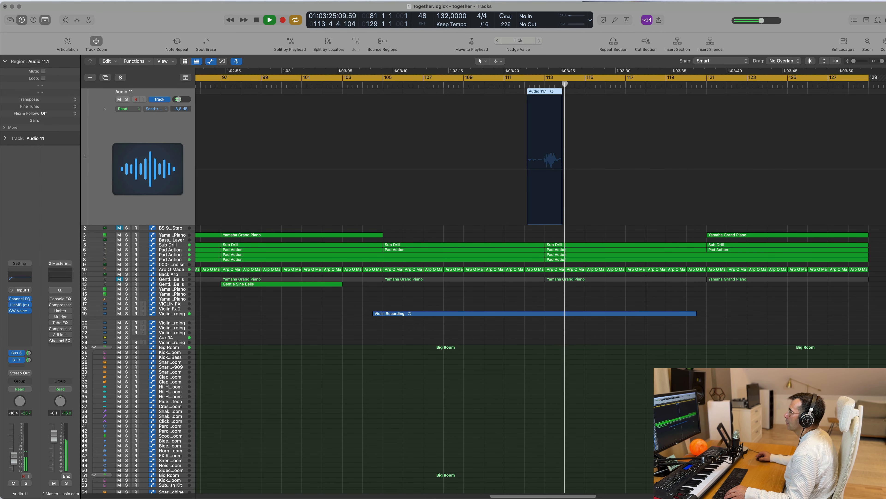
ctrl+alt+click(403, 432)
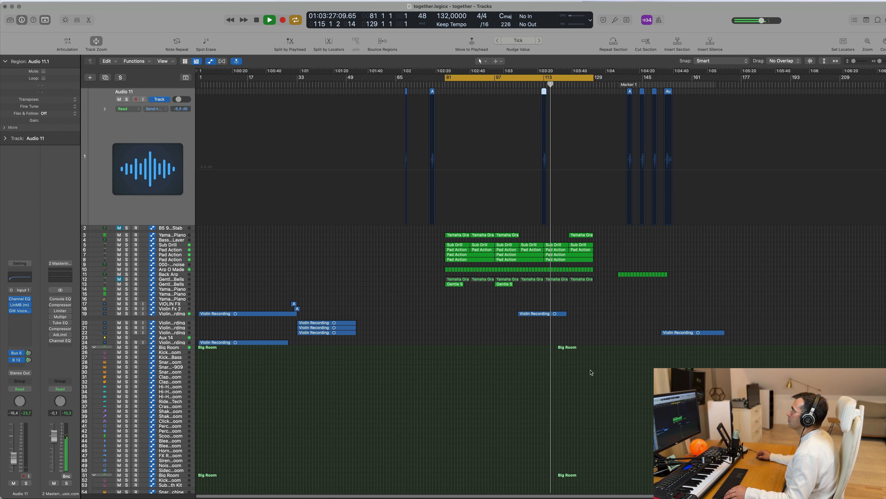
scroll(585, 307, up, 4)
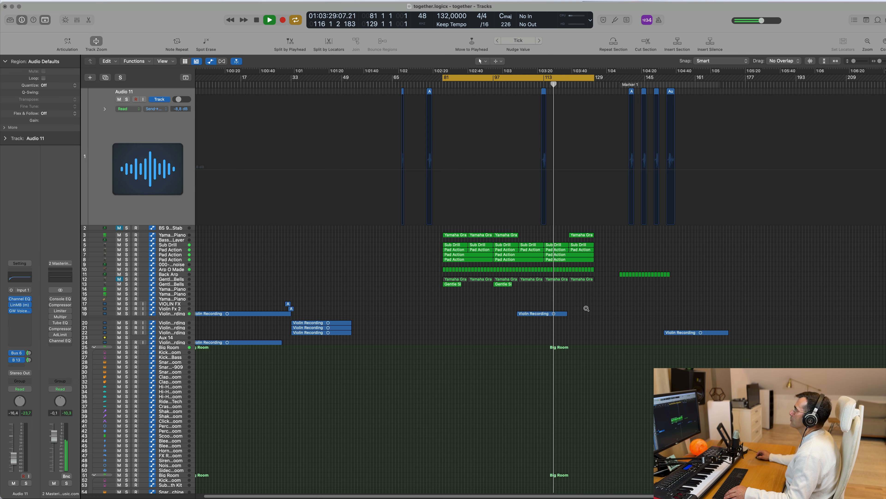
scroll(594, 308, down, 3)
scroll(597, 308, down, 2)
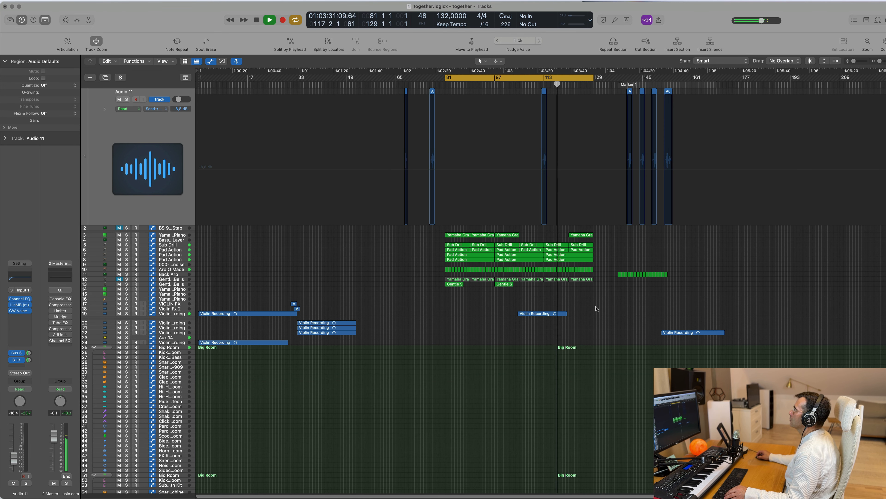